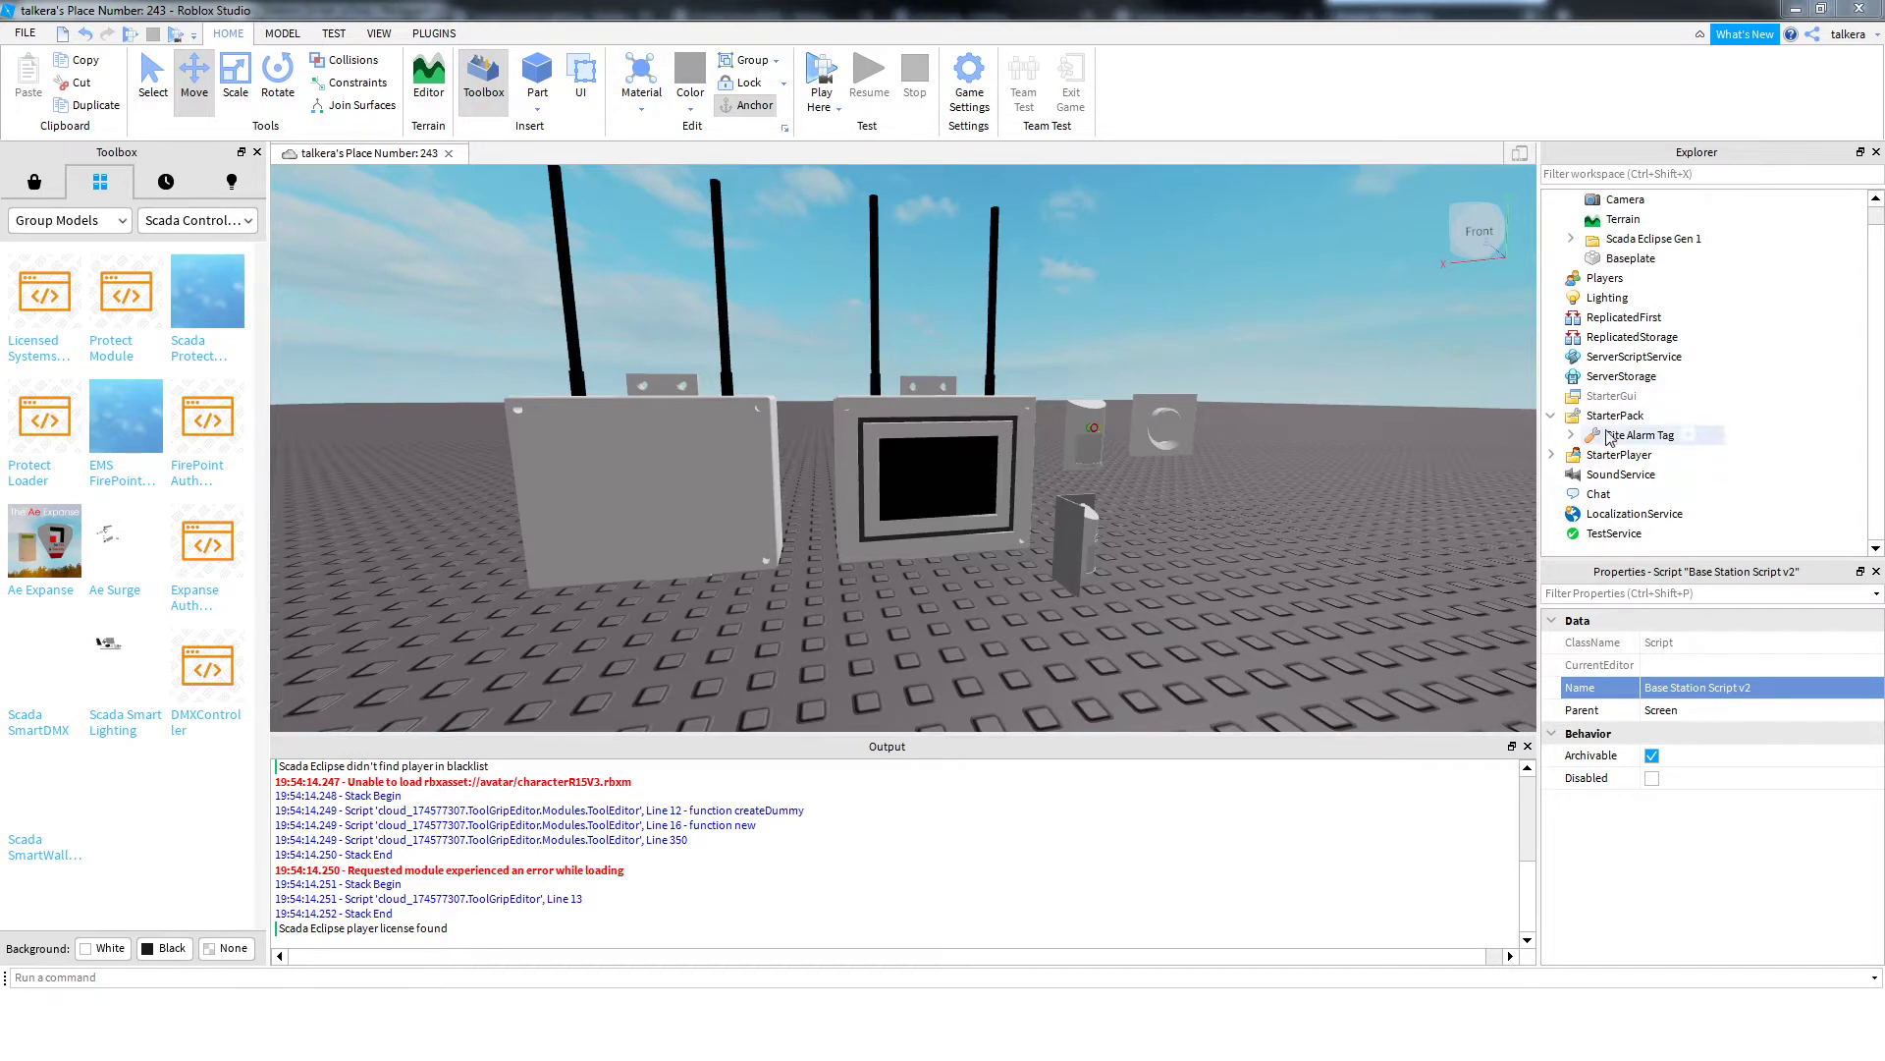
Inspect the Site Alarm Tag tool in StarterPack, including the contents of its Handle, and collapse it again
click(1635, 435)
click(1620, 241)
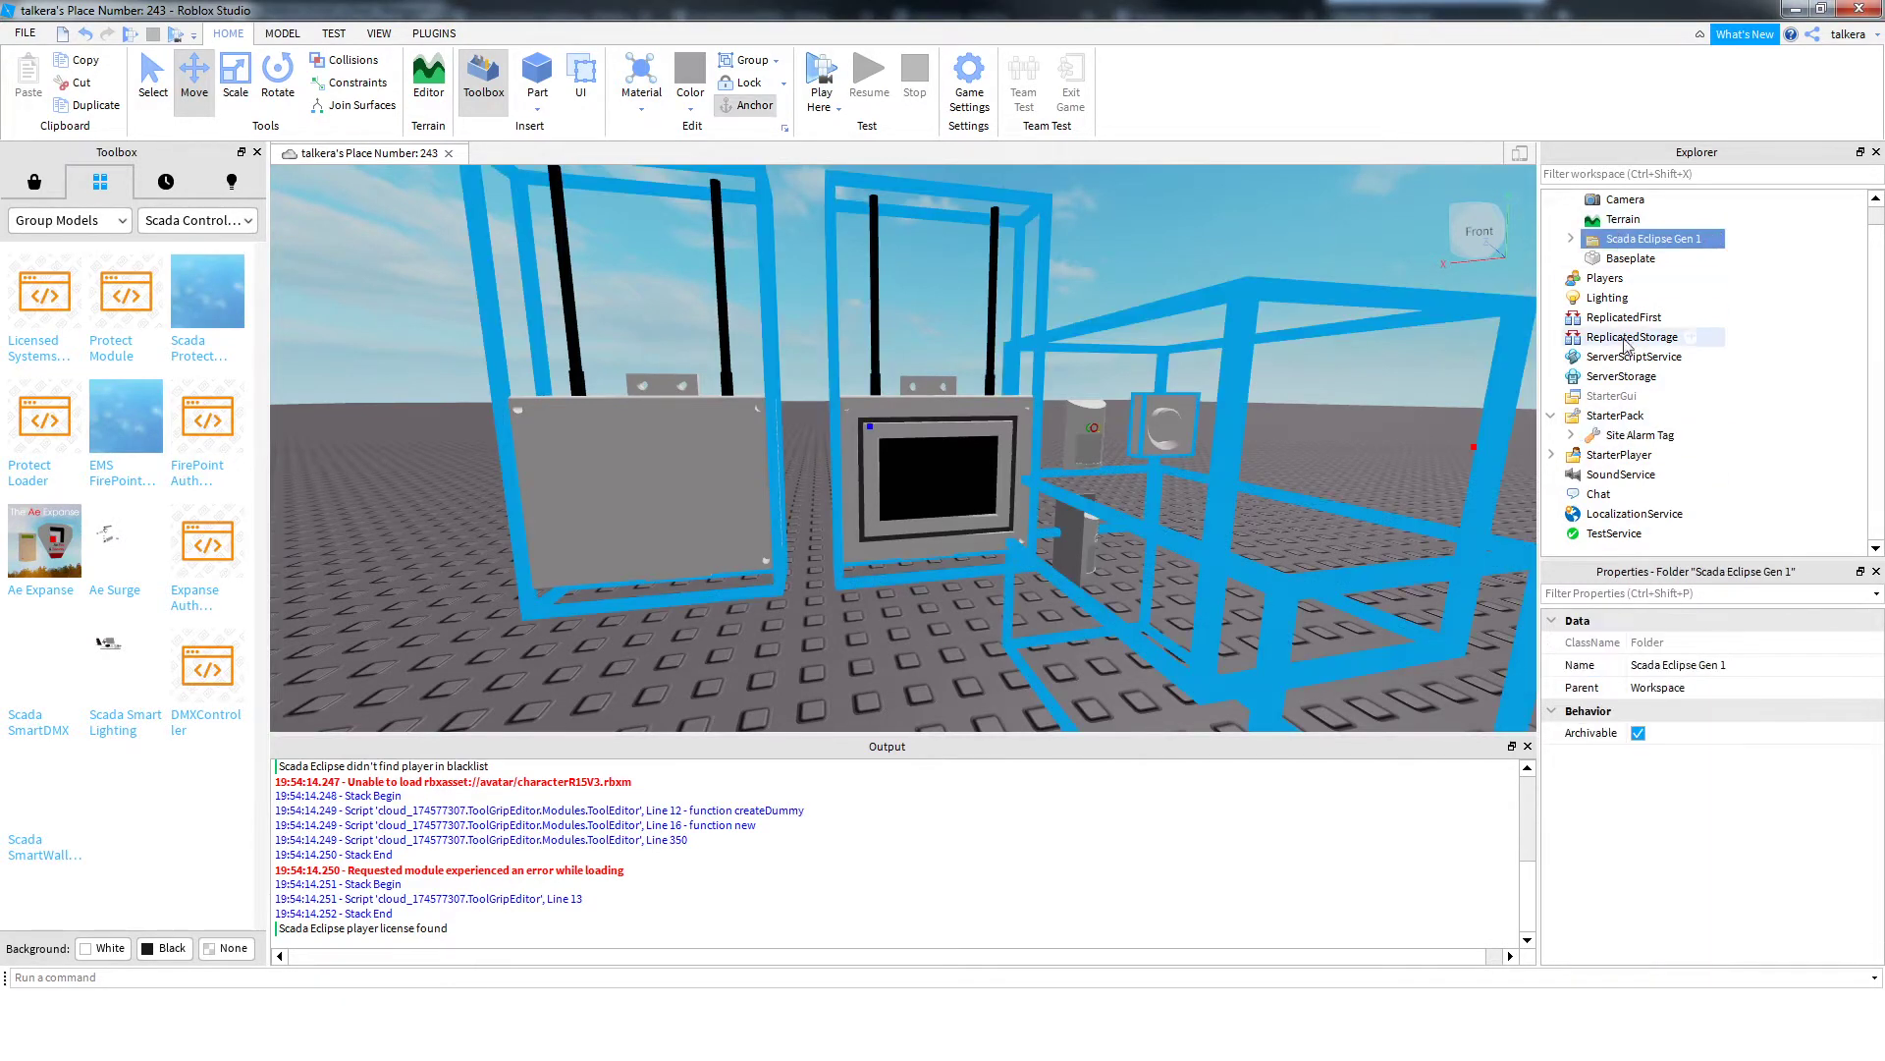
click(1601, 435)
click(1572, 436)
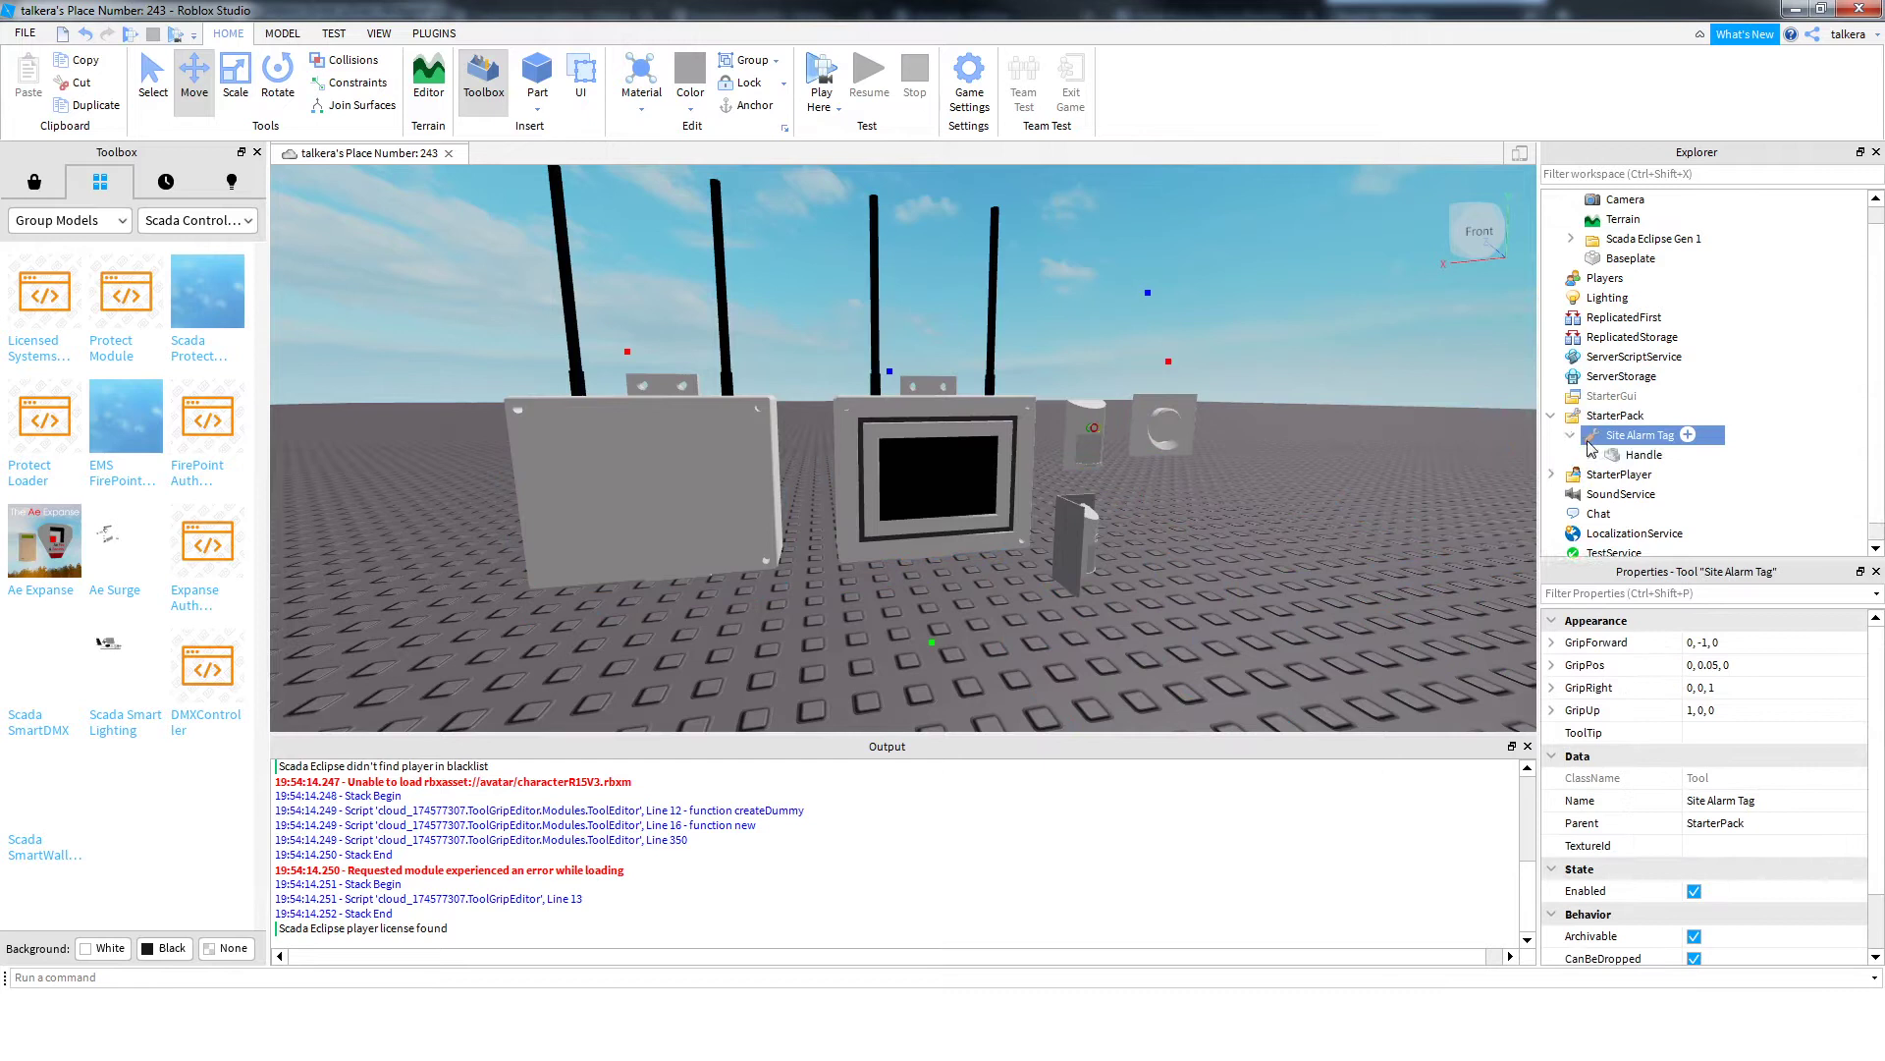
click(1590, 455)
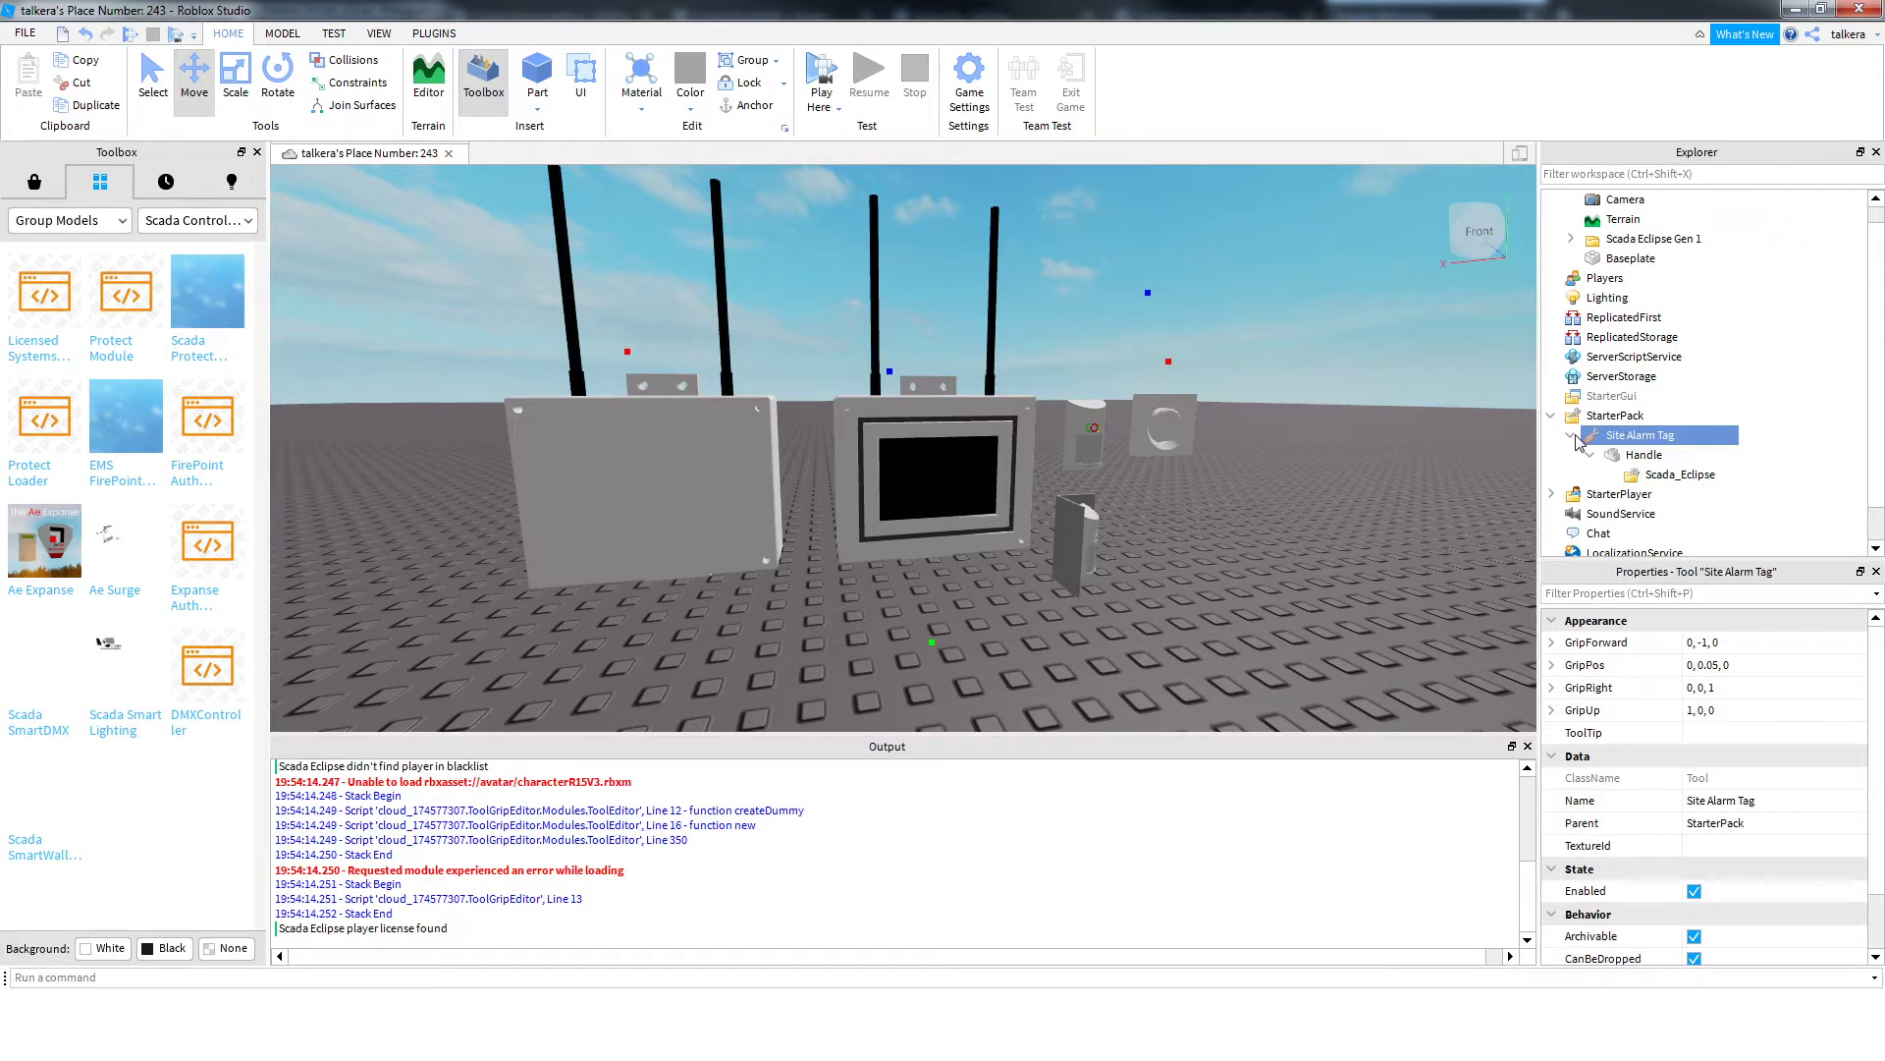
click(1576, 439)
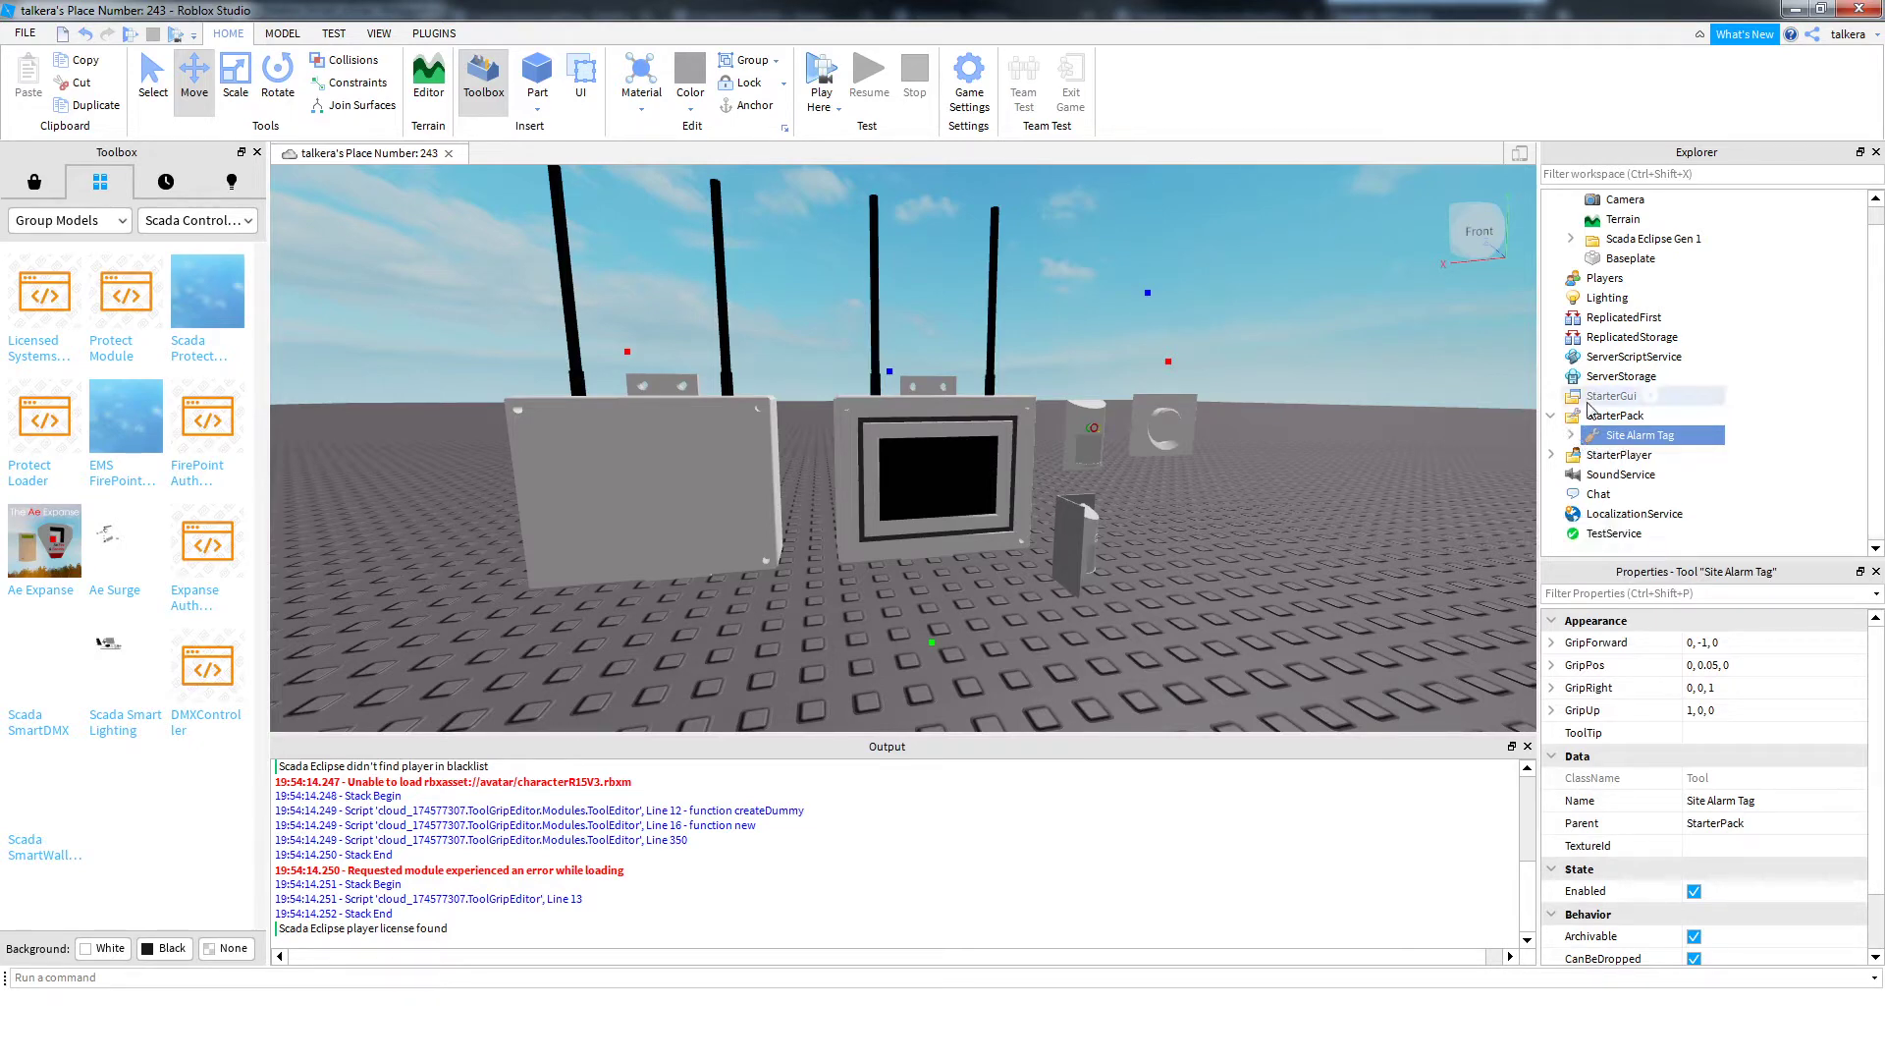
click(1551, 416)
Expand the Scada Eclipse Gen 1 folder and examine its Repeater and Panel models up close
click(1577, 262)
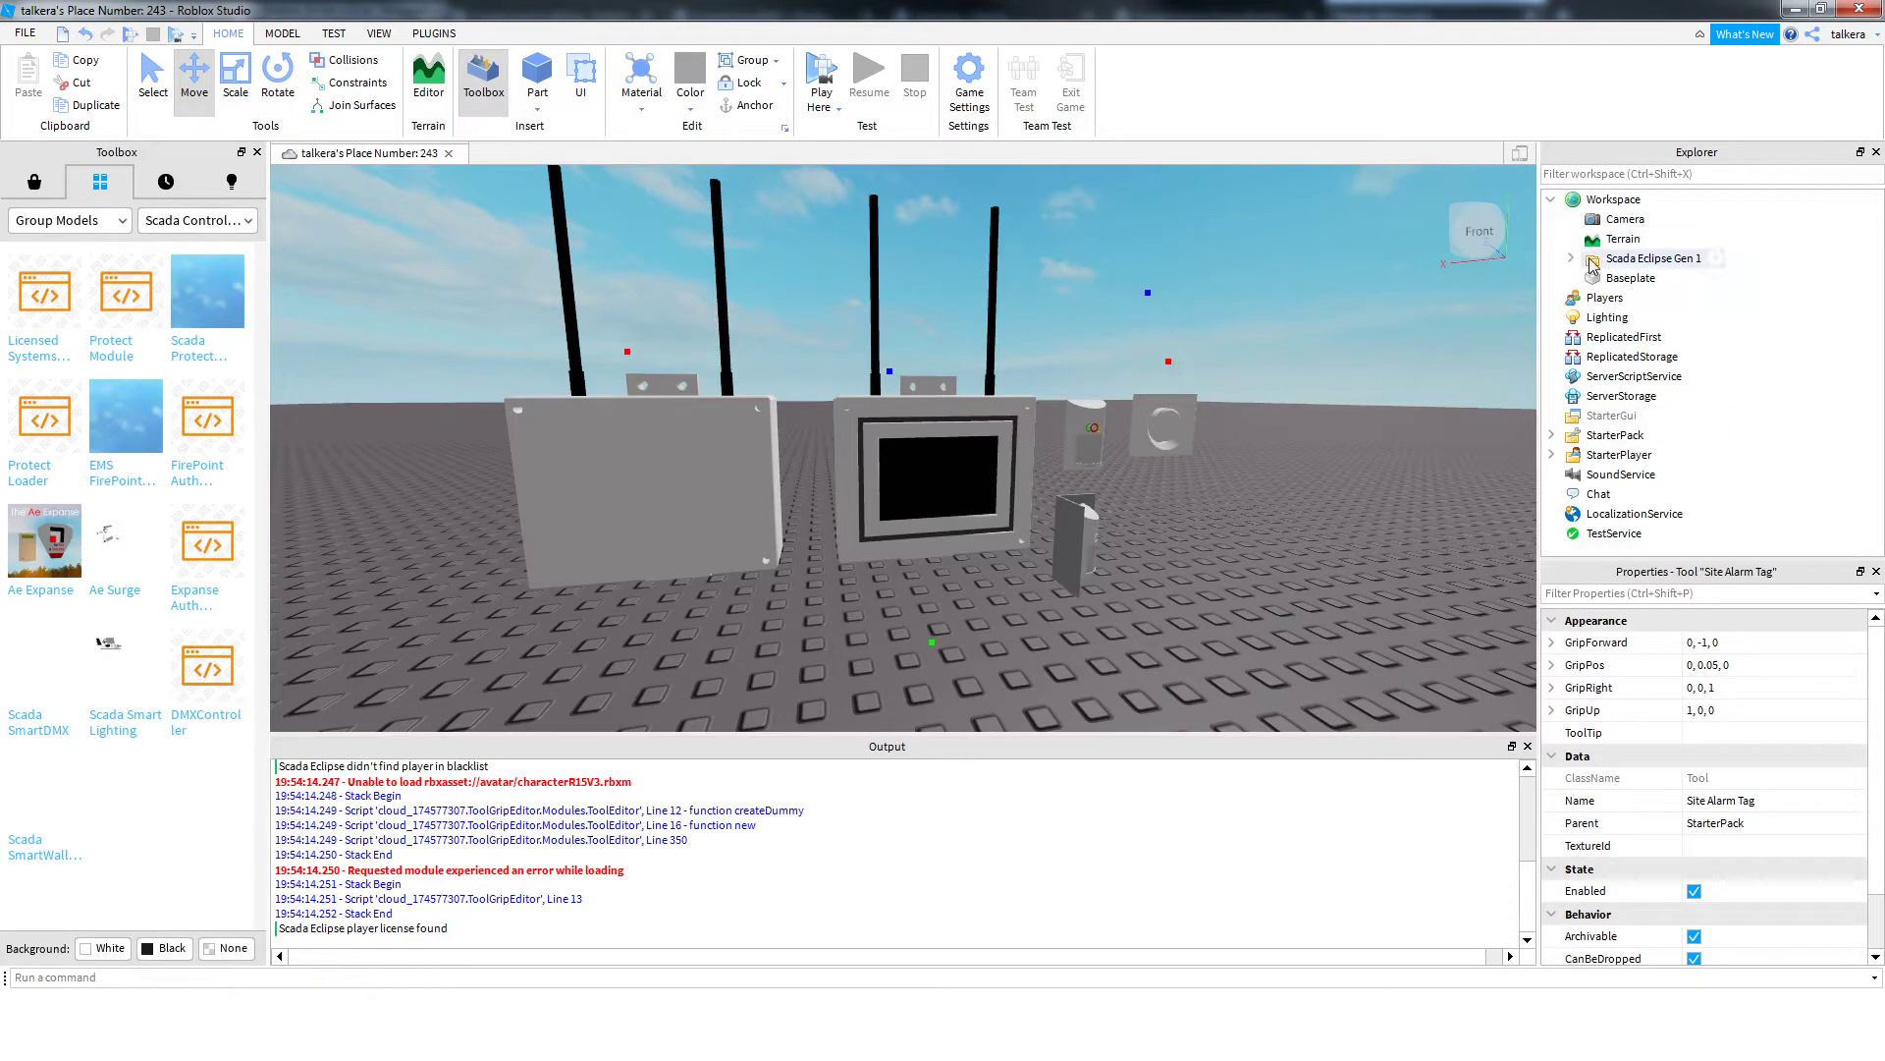
click(1572, 259)
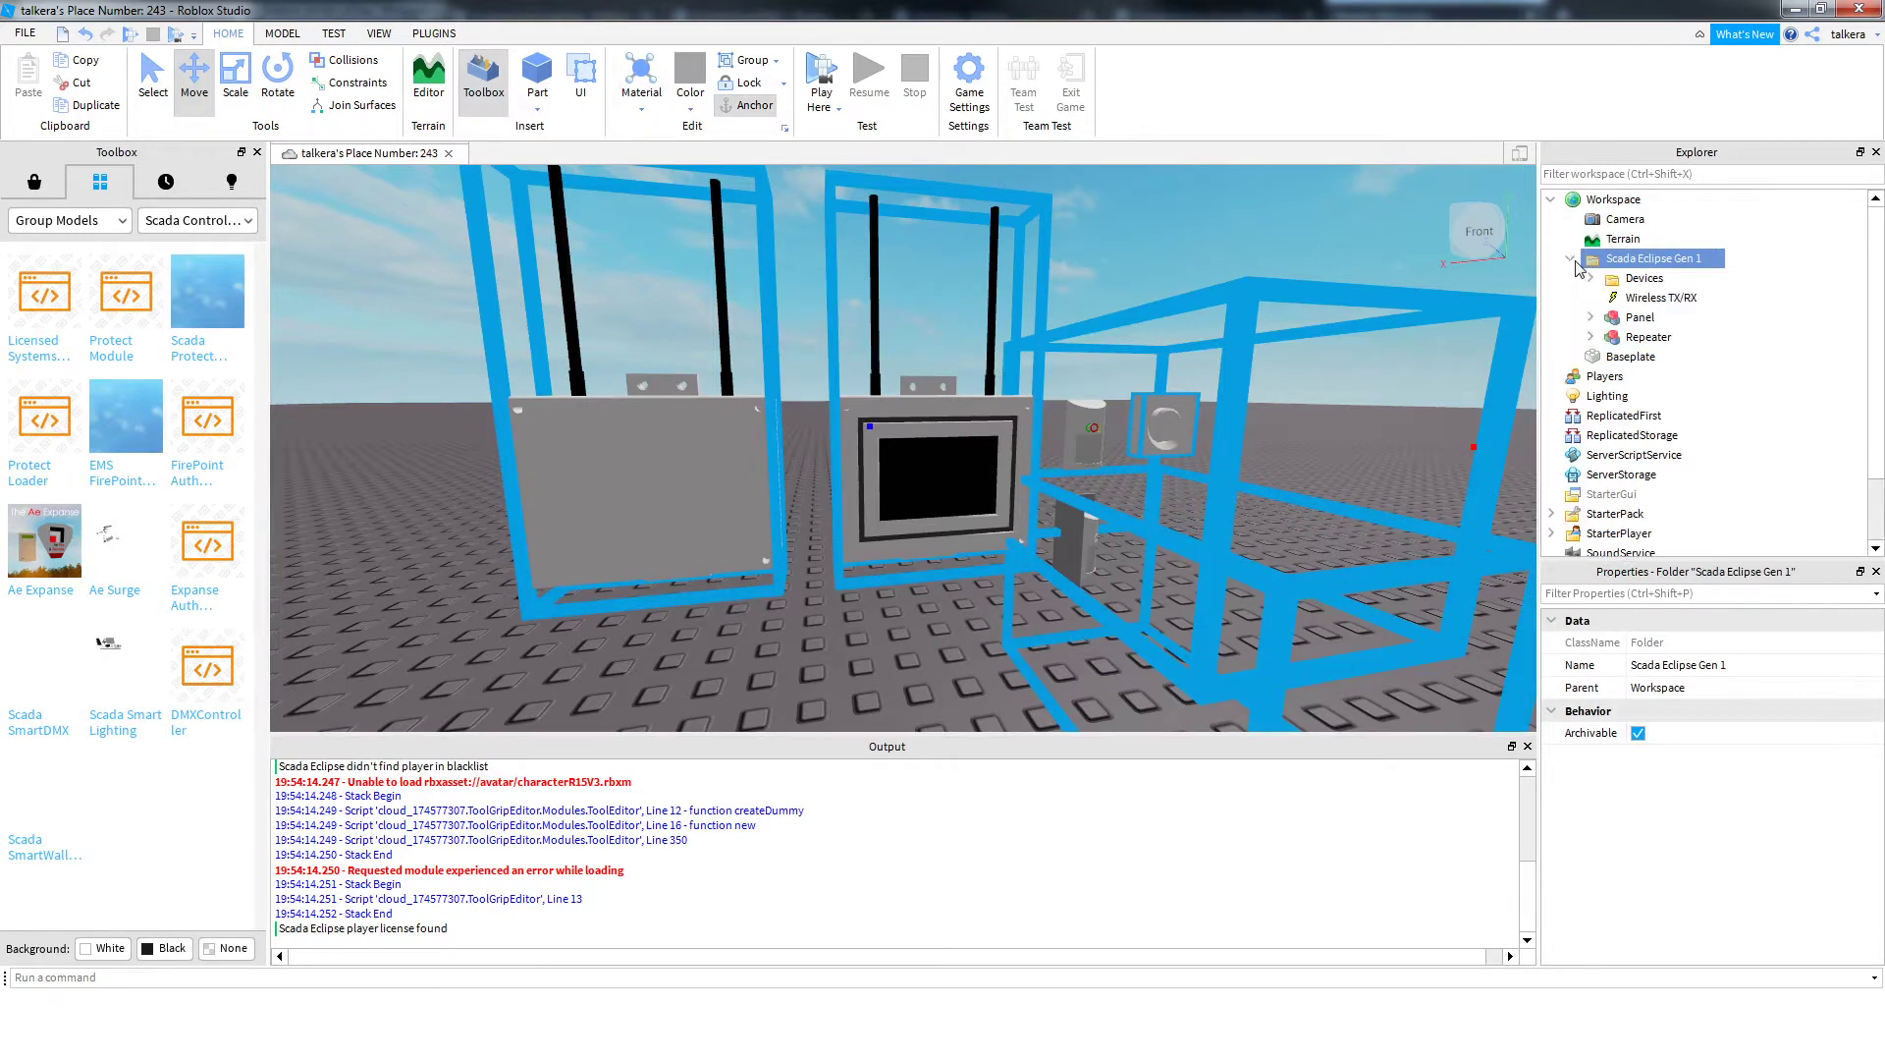
click(1067, 273)
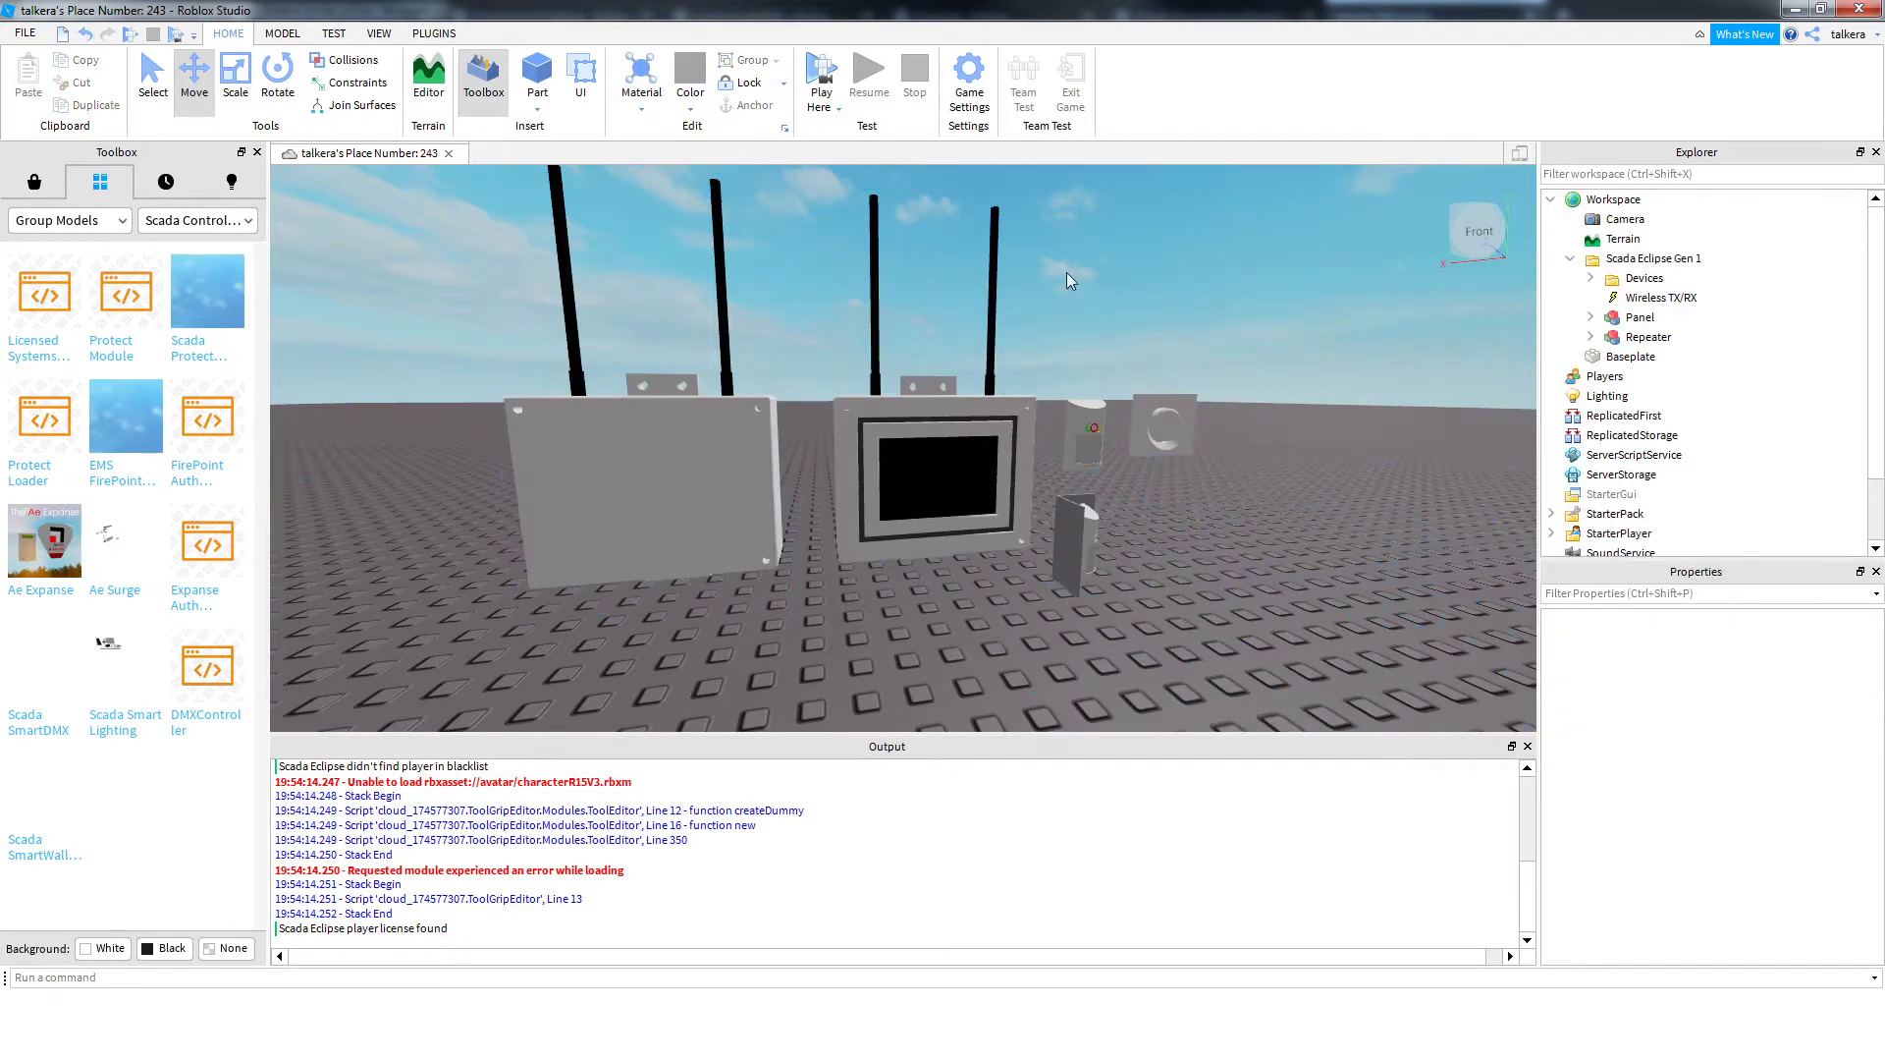
click(647, 452)
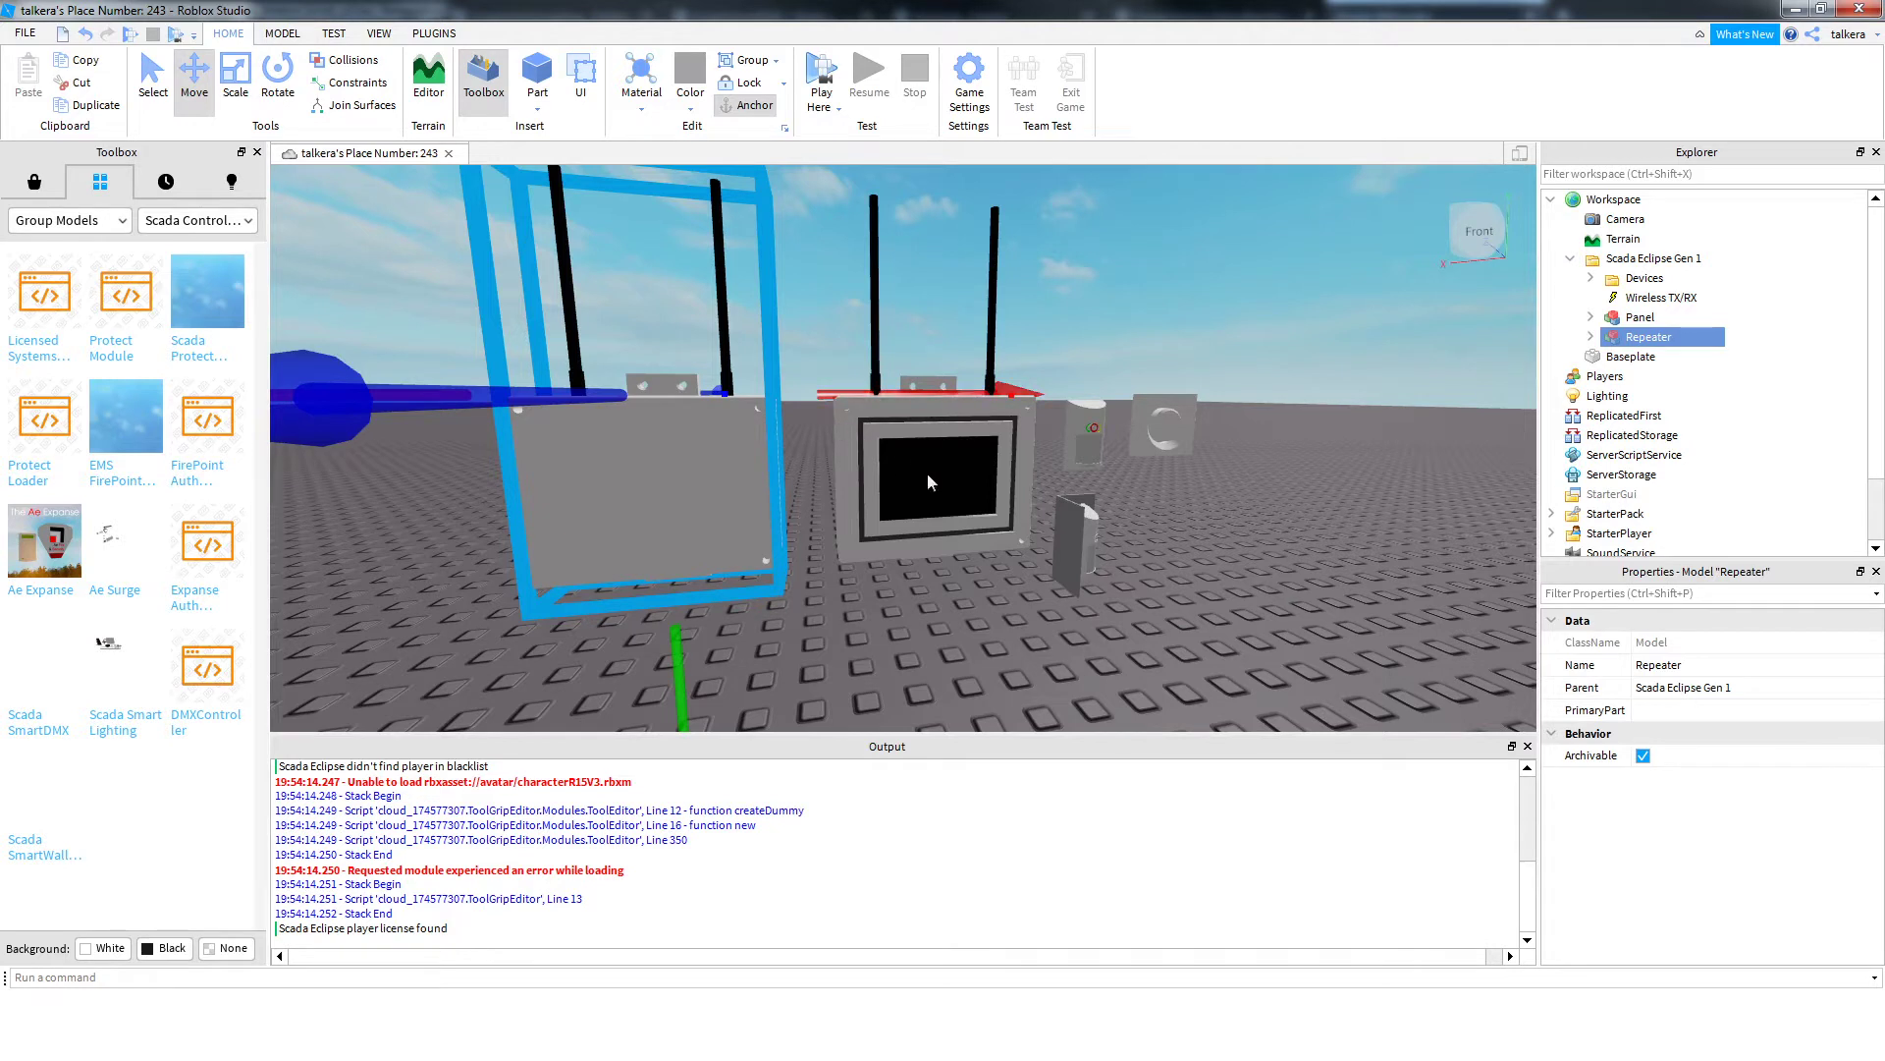
click(877, 454)
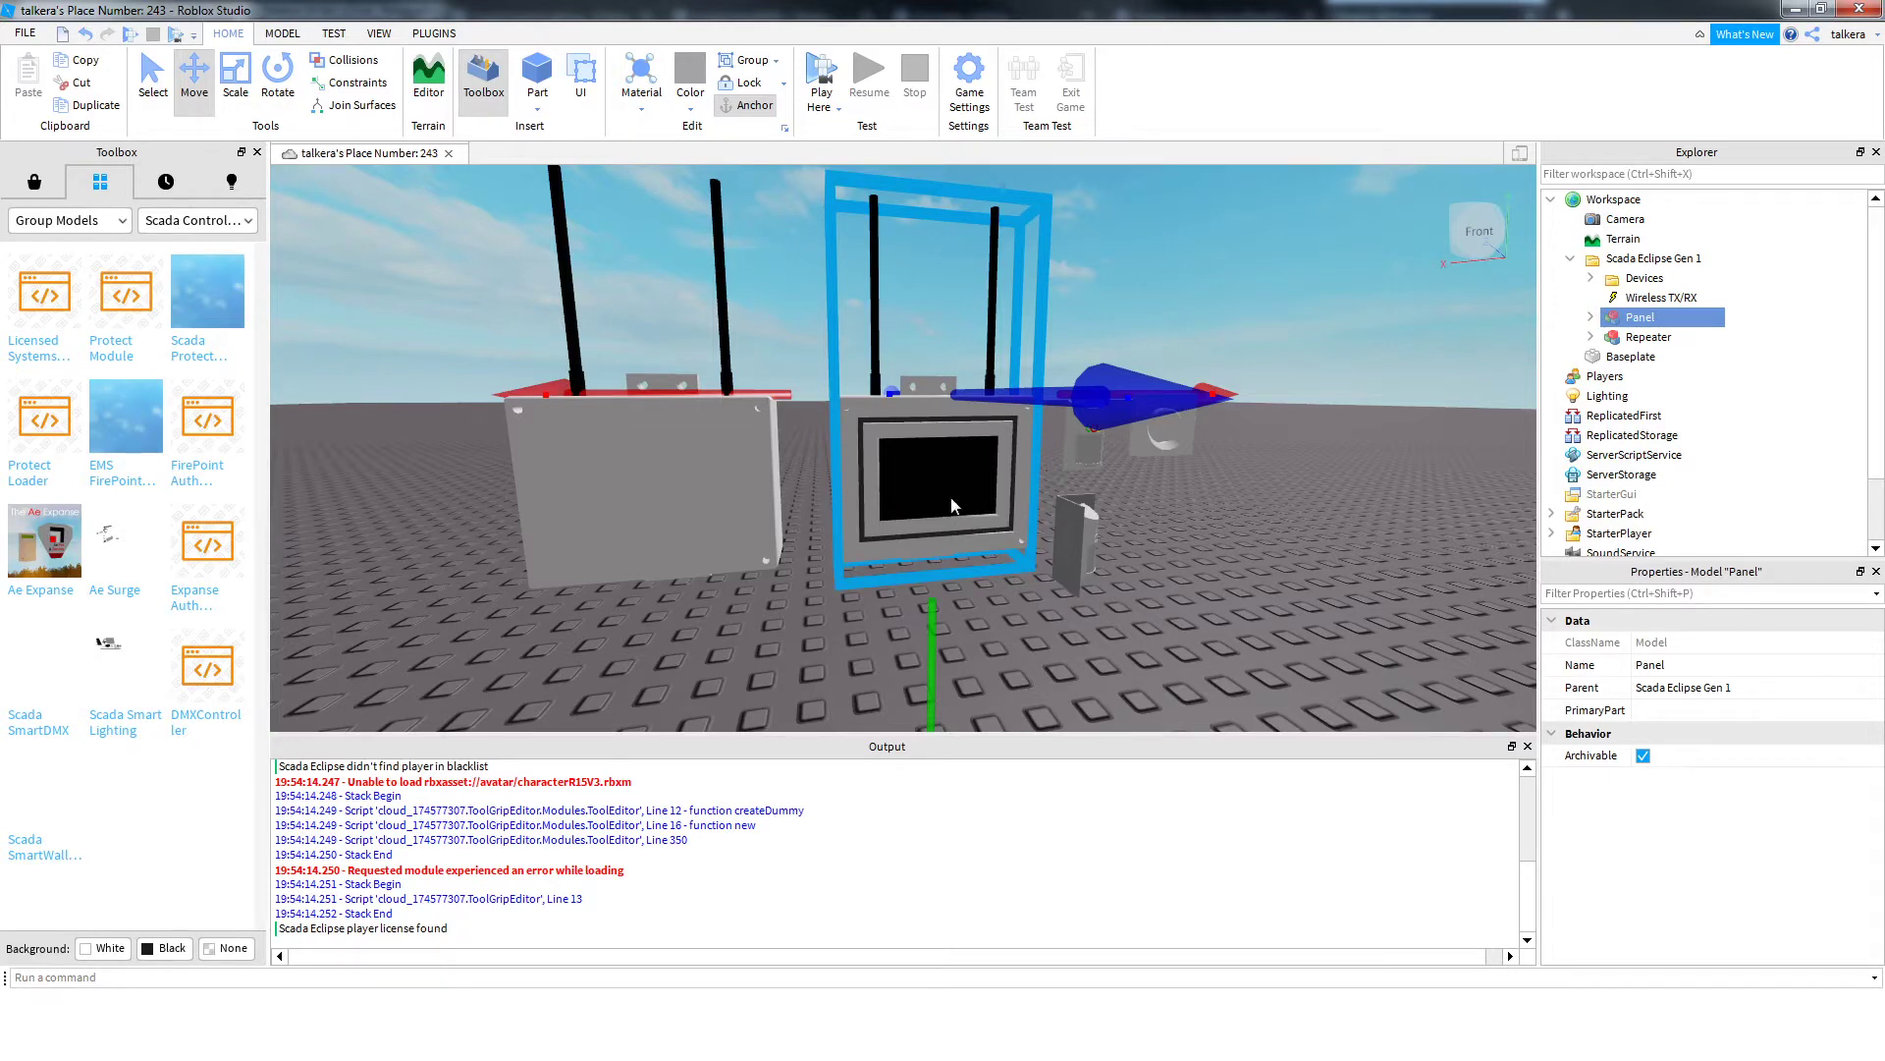
scroll(942, 489, up, 6)
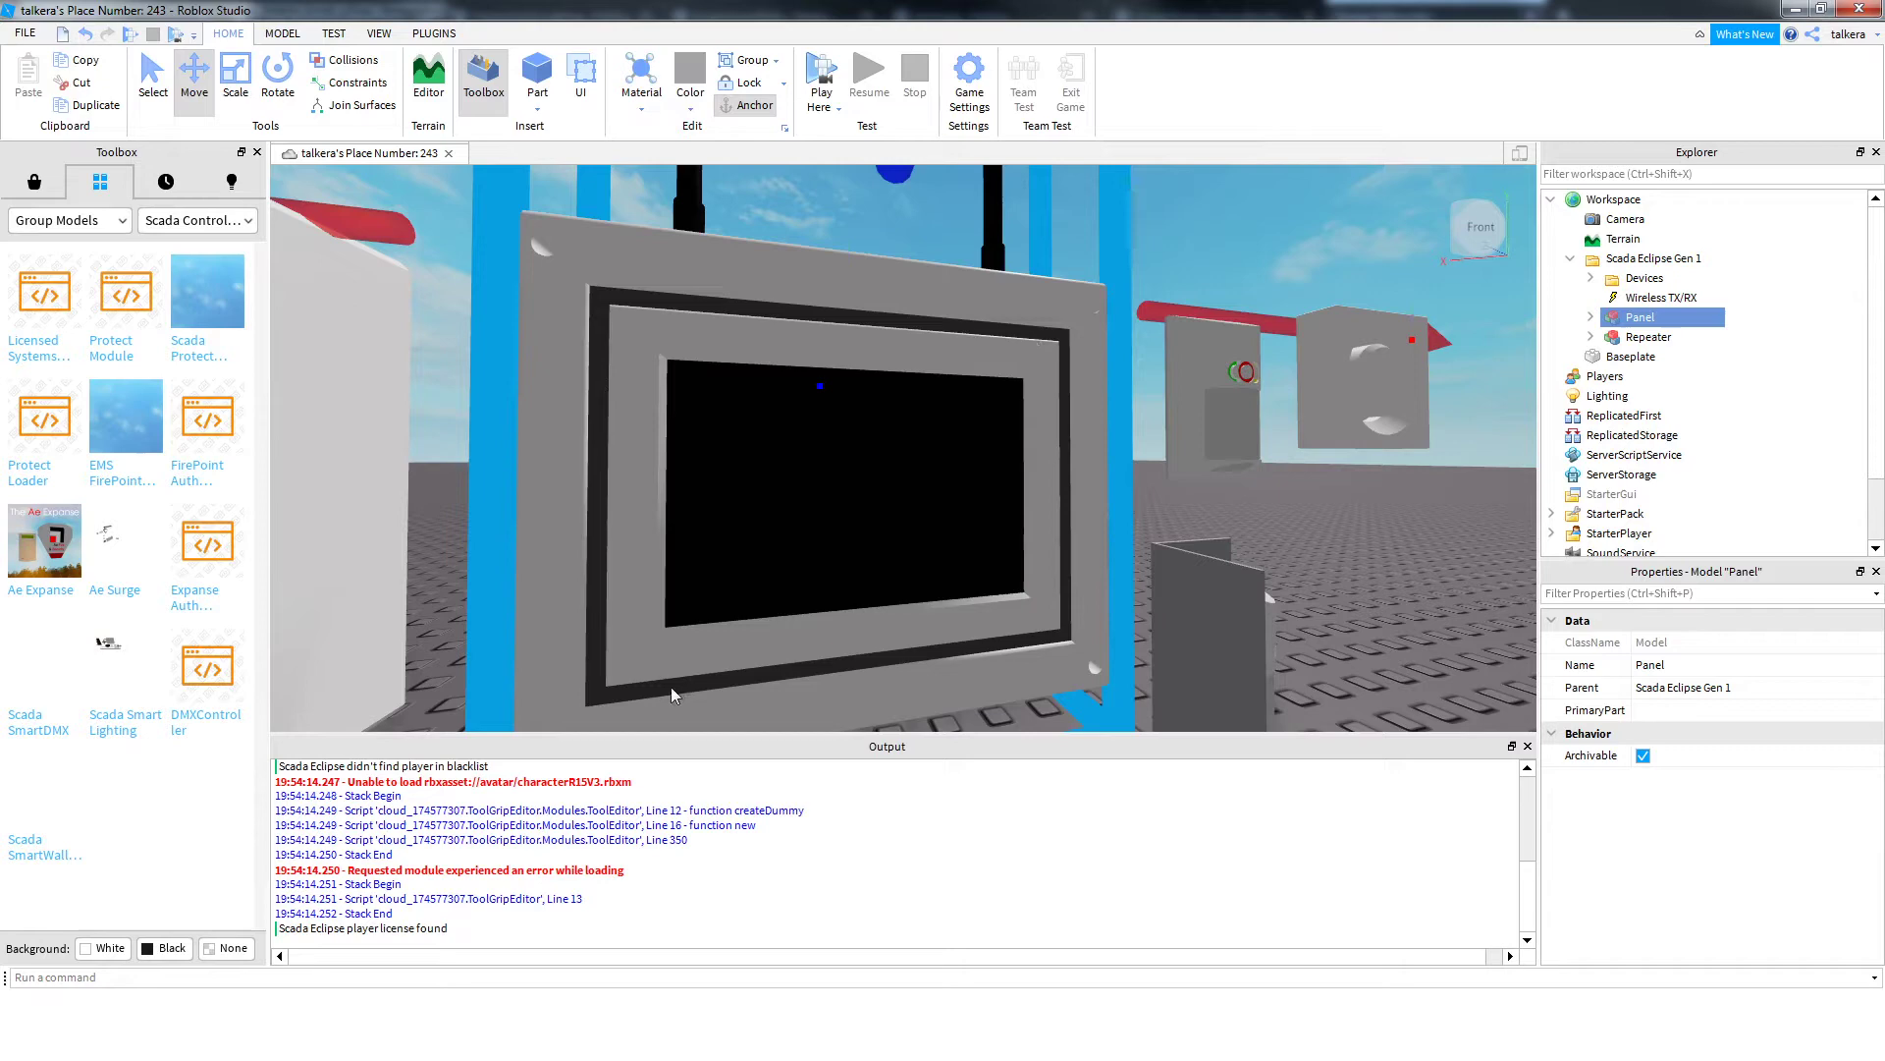
Examine the two wireless PIR detectors beside the panel and focus on the Wireless Speaker
key(d)
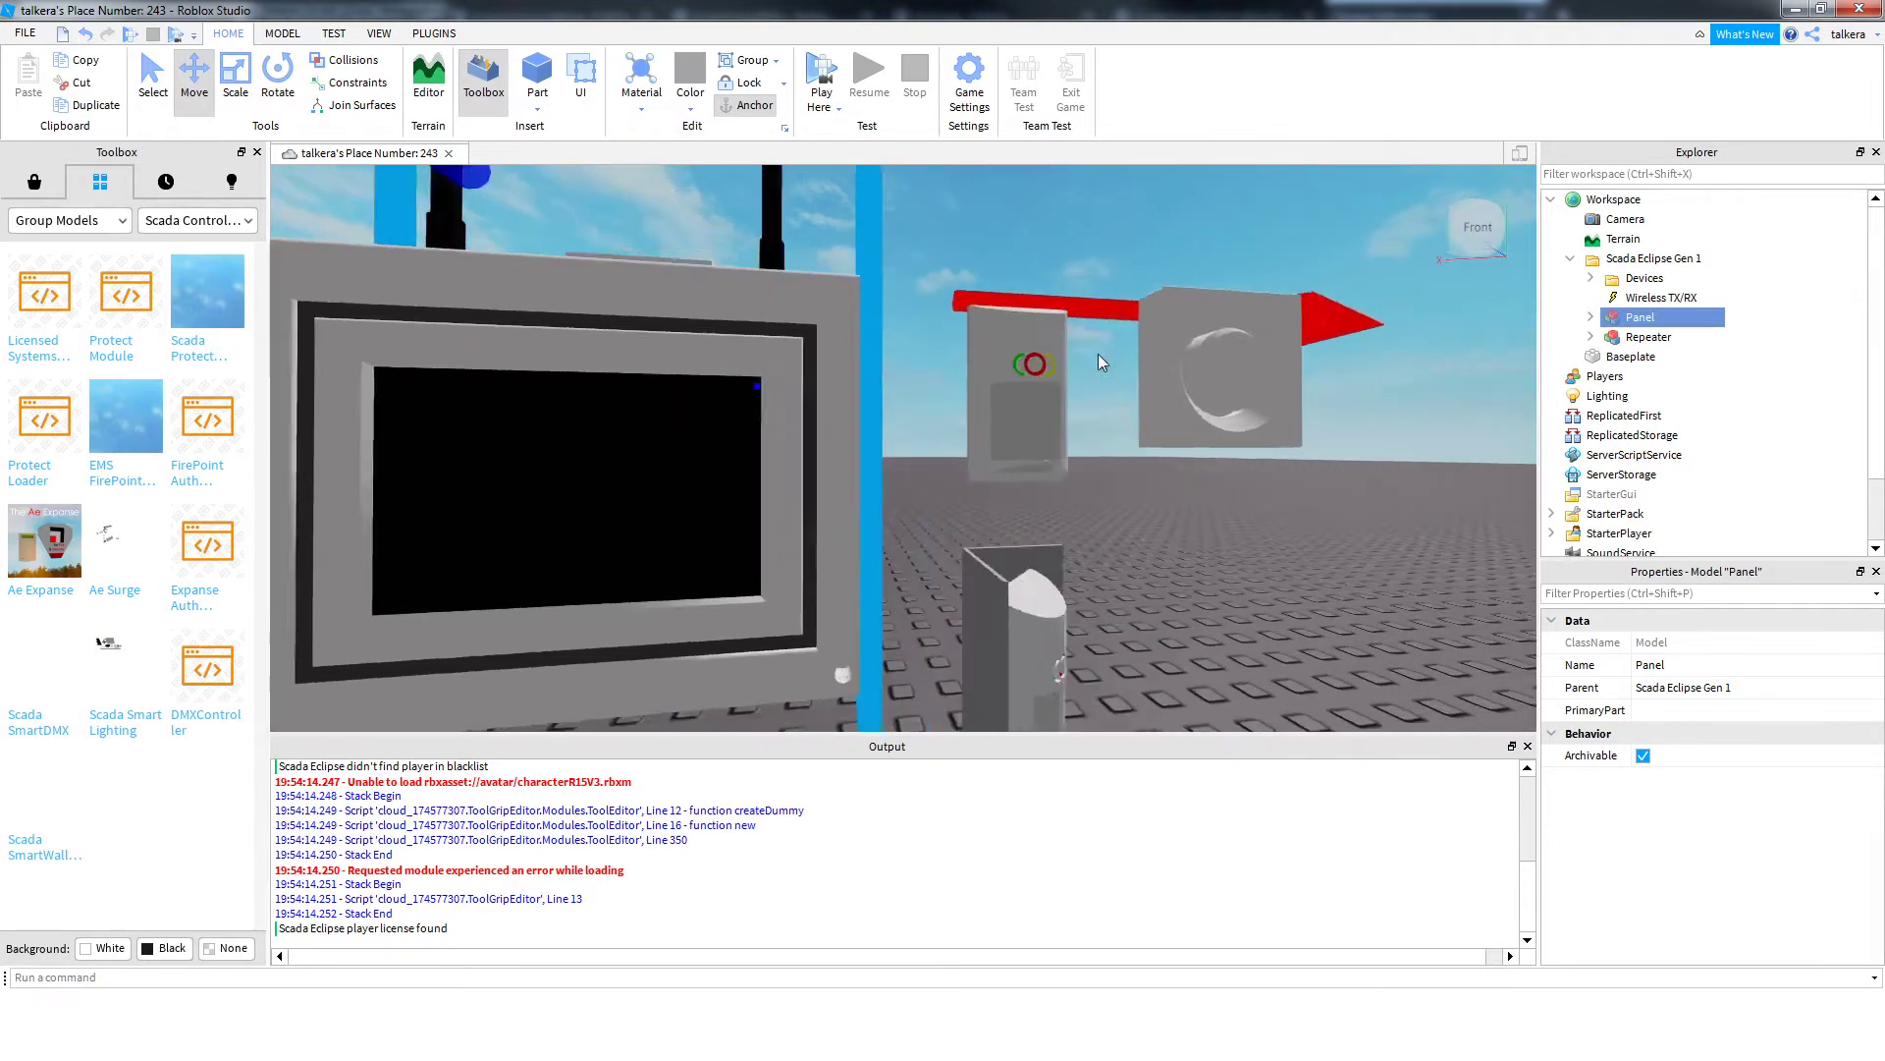
click(915, 530)
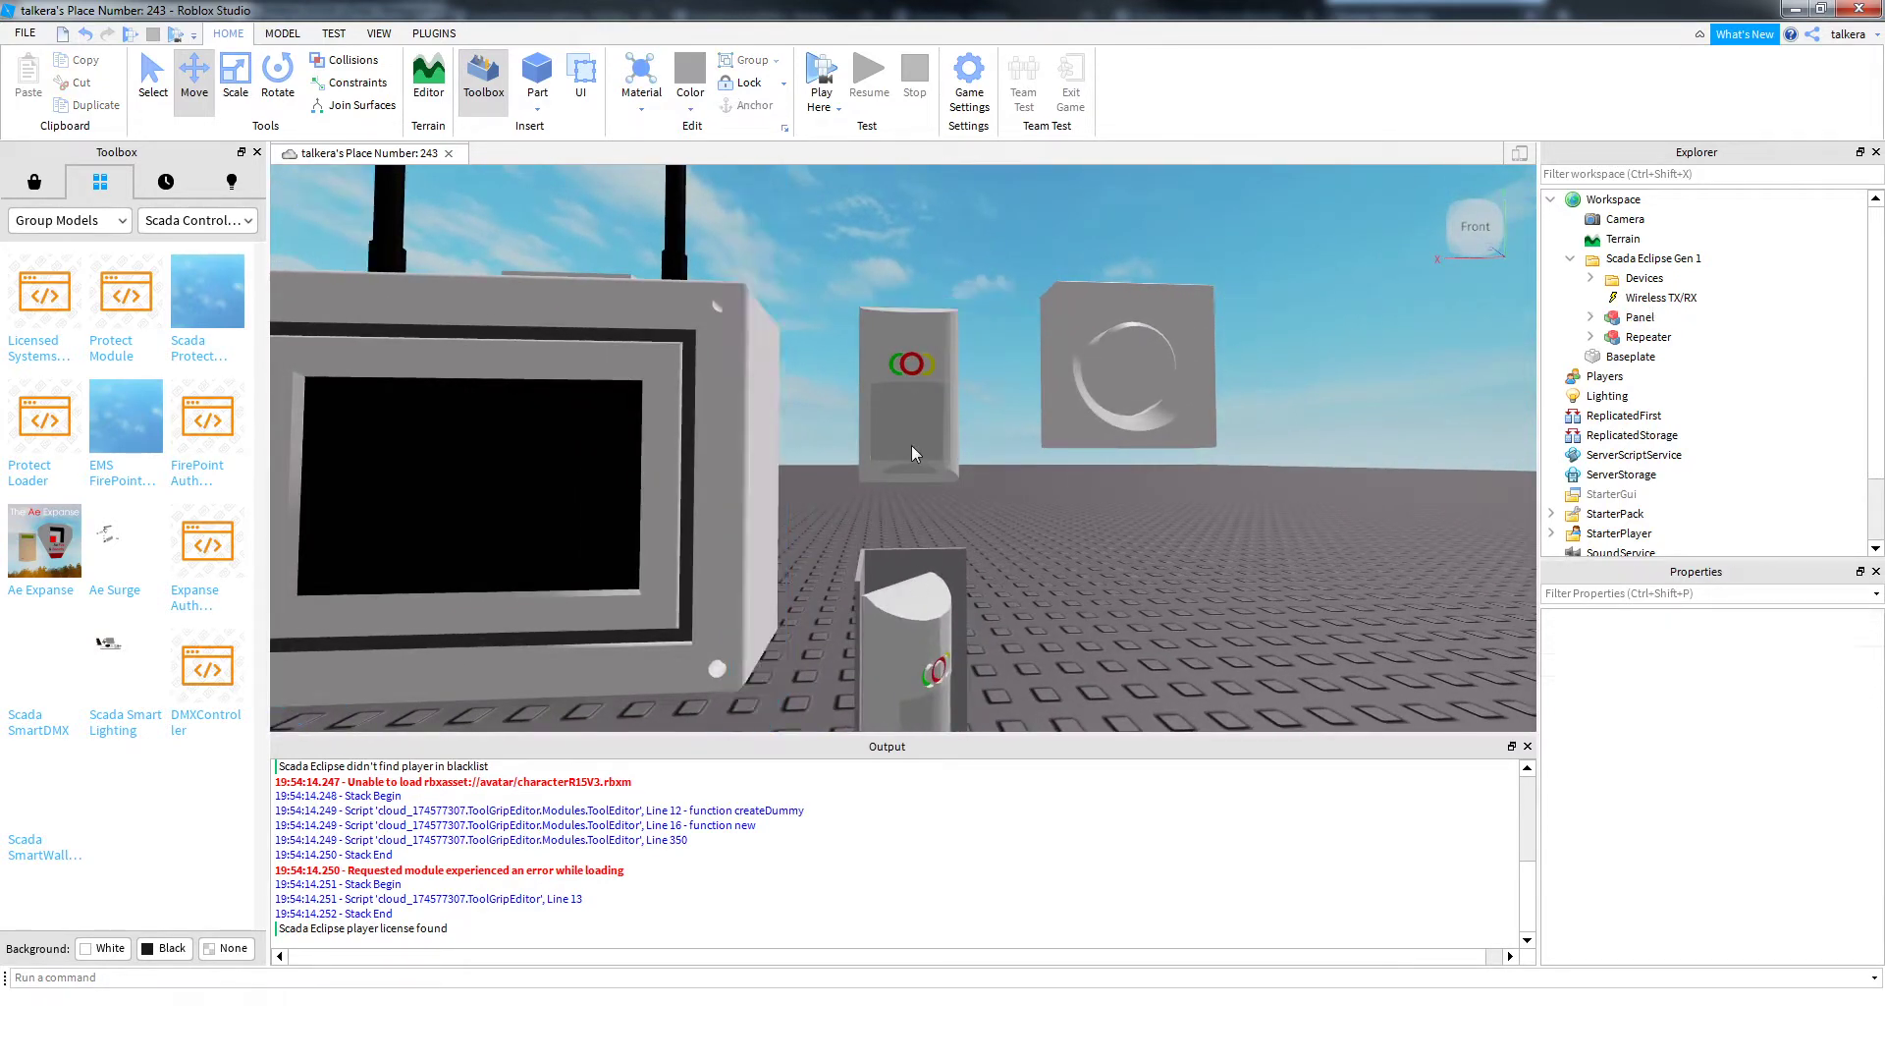
key(d)
key(w)
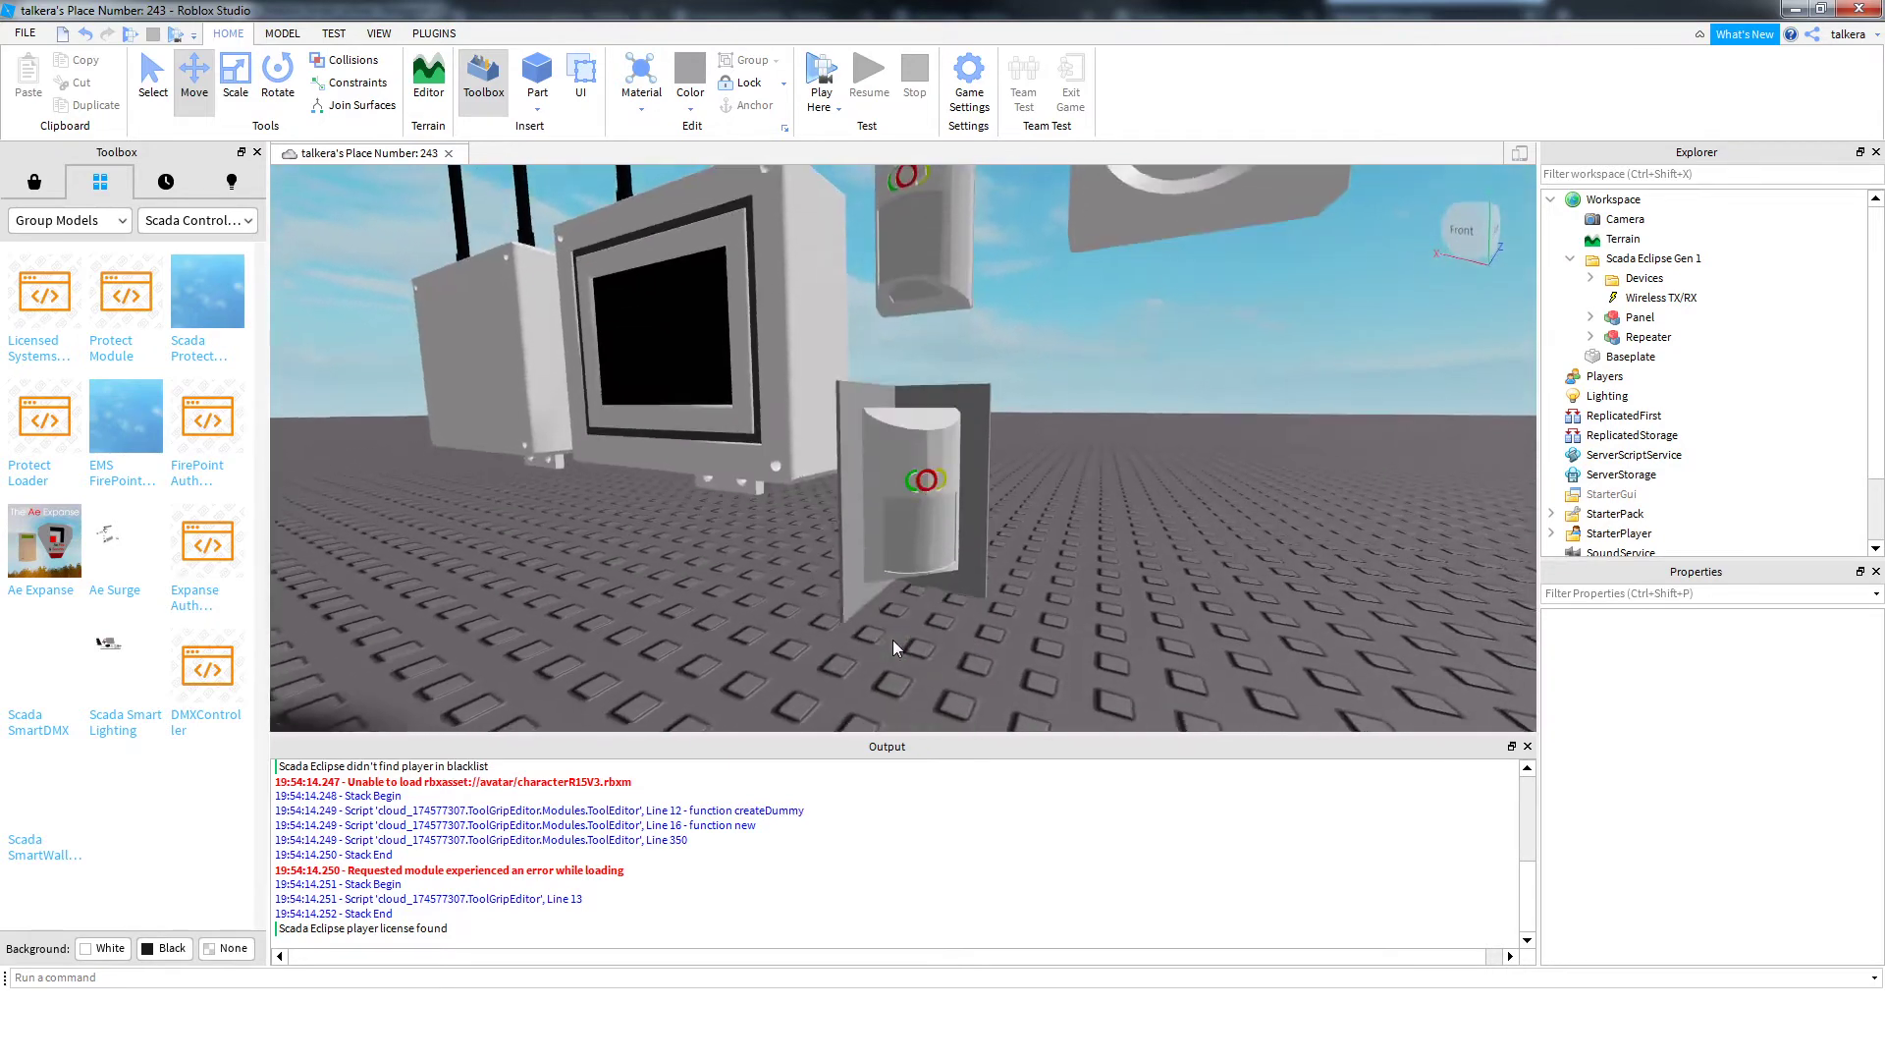
key(s)
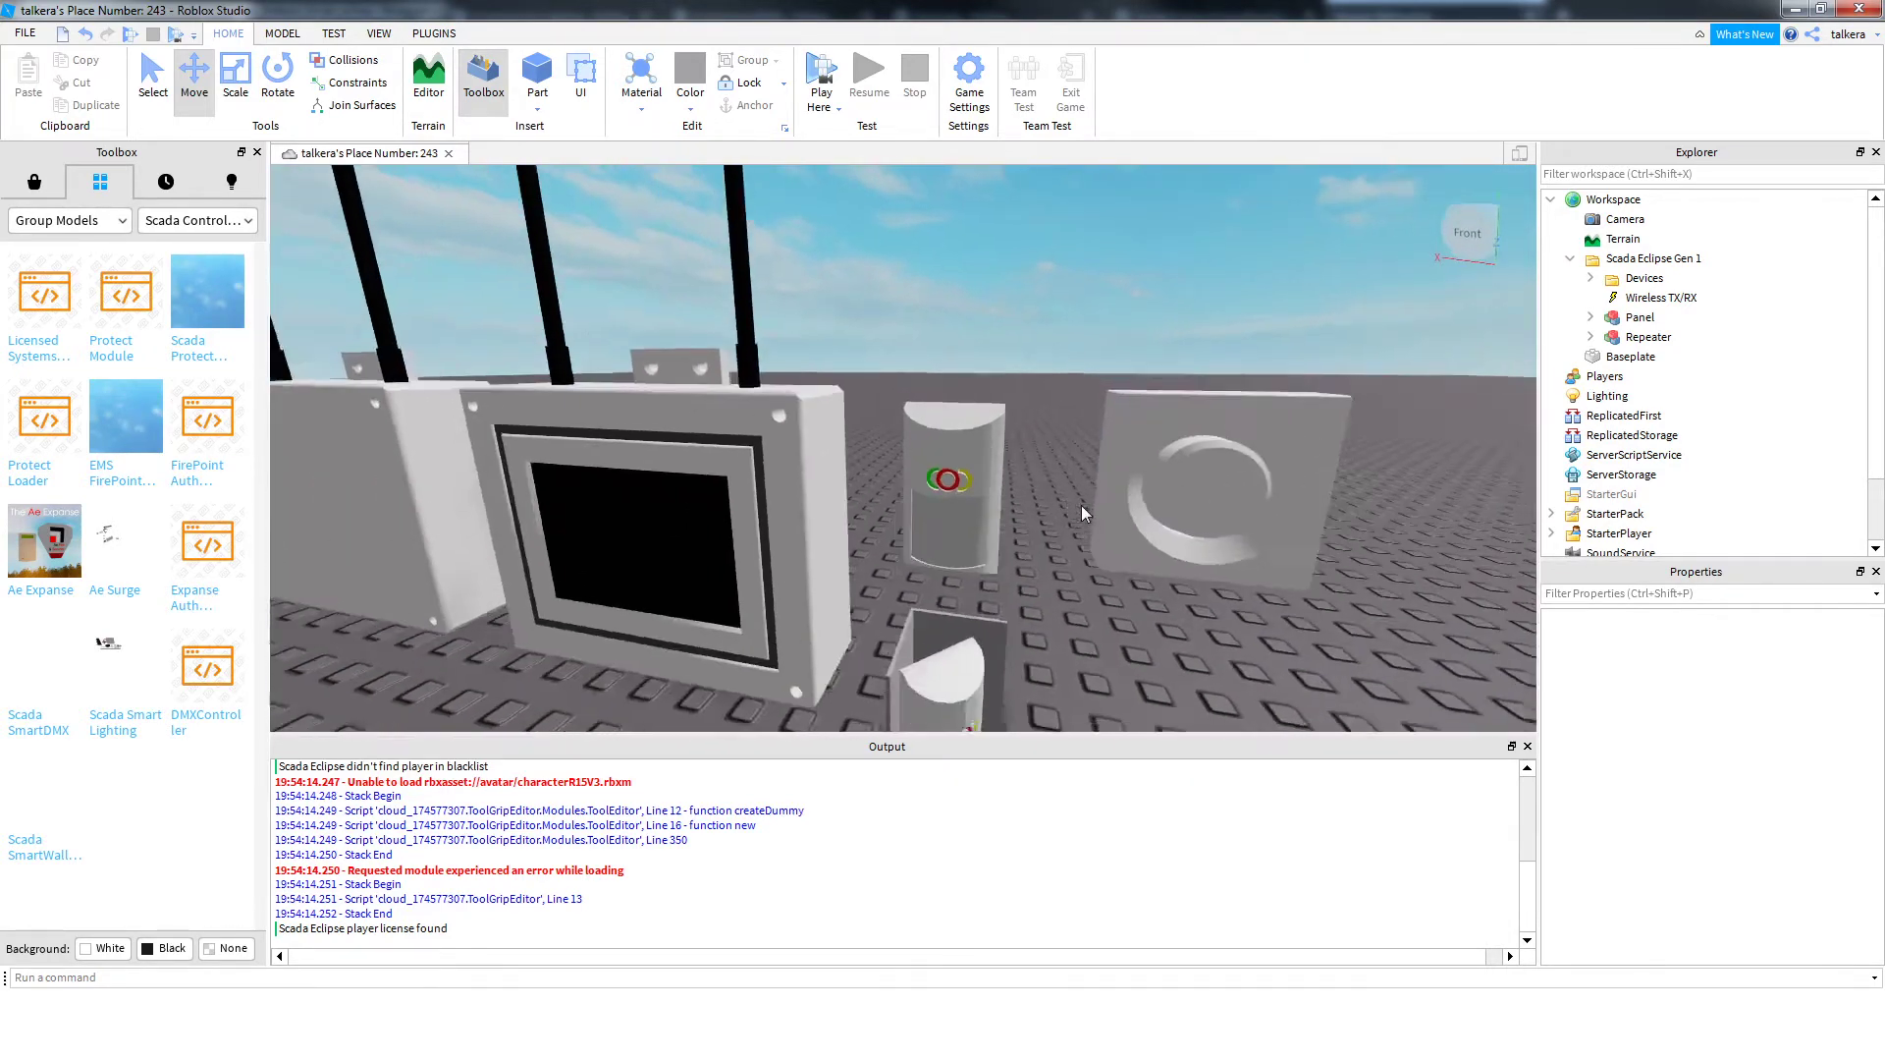
click(1076, 499)
key(f)
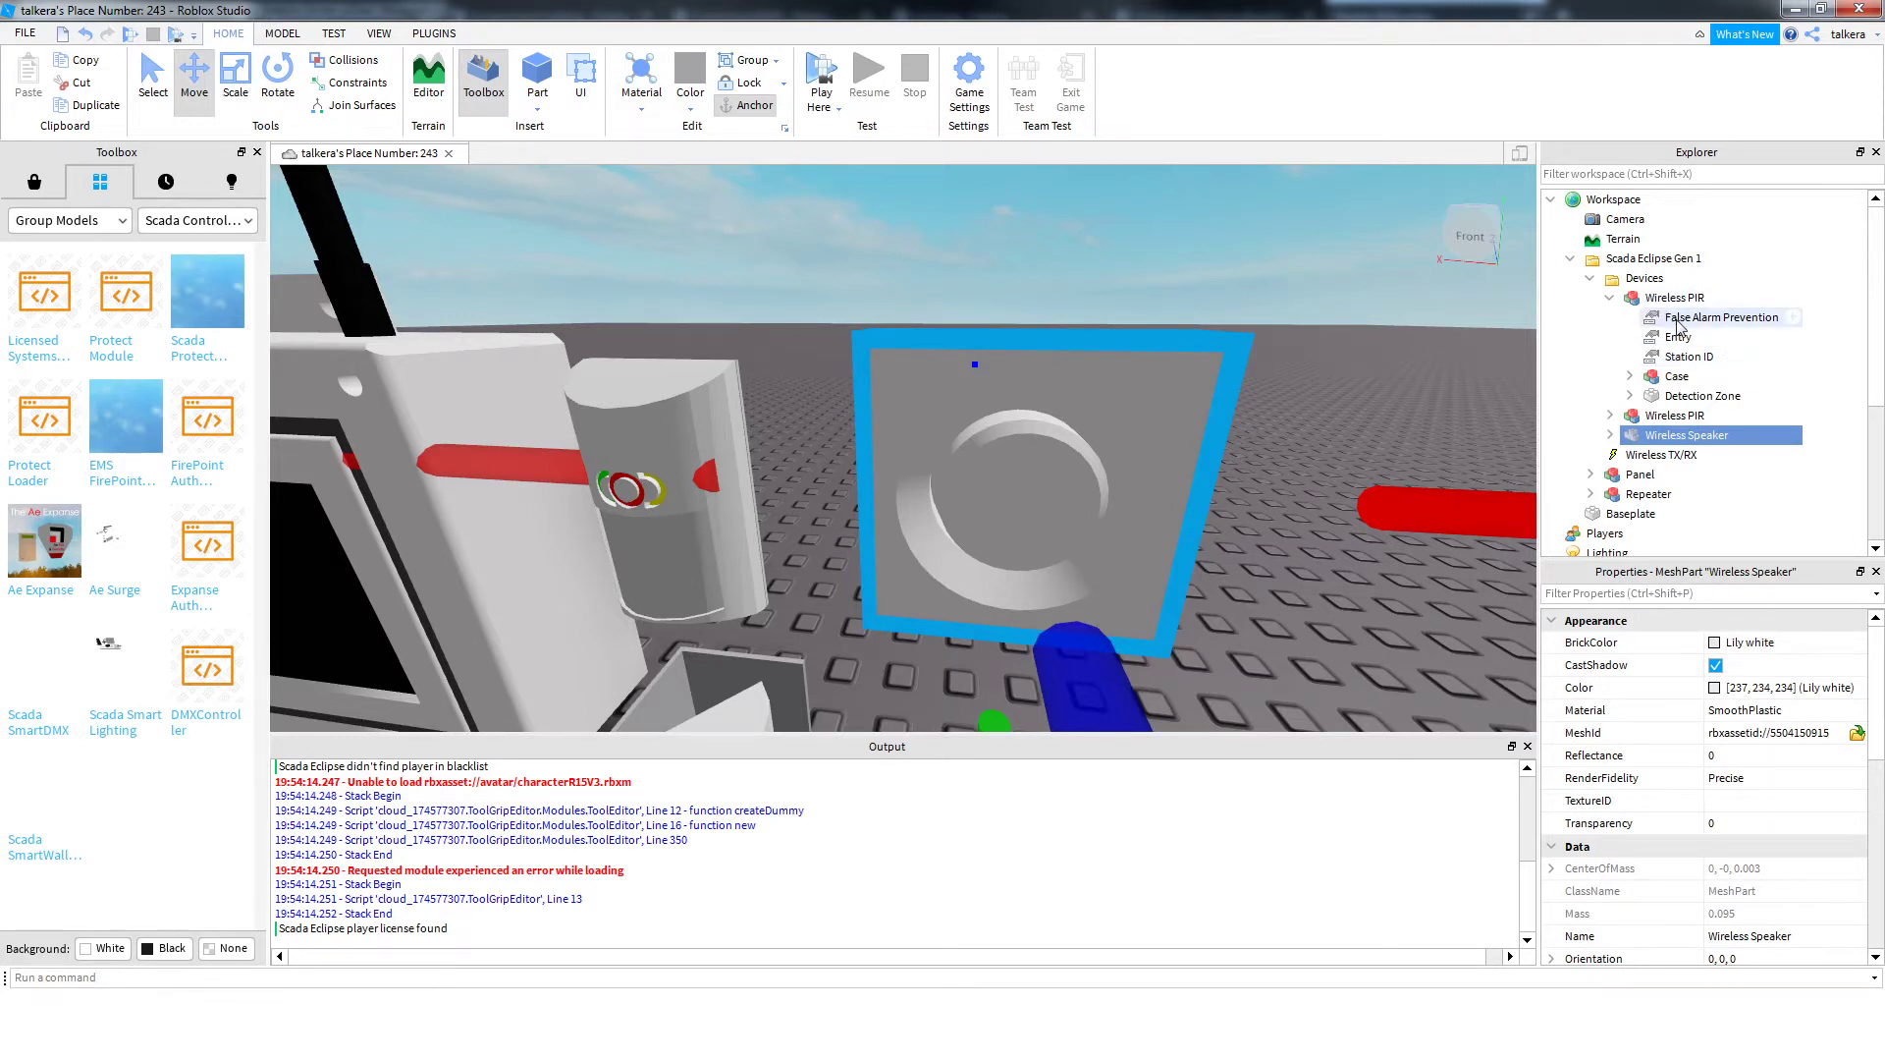
Check the first Wireless PIR's False Alarm Prevention value and examine its Detection Zone around the devices
click(1678, 321)
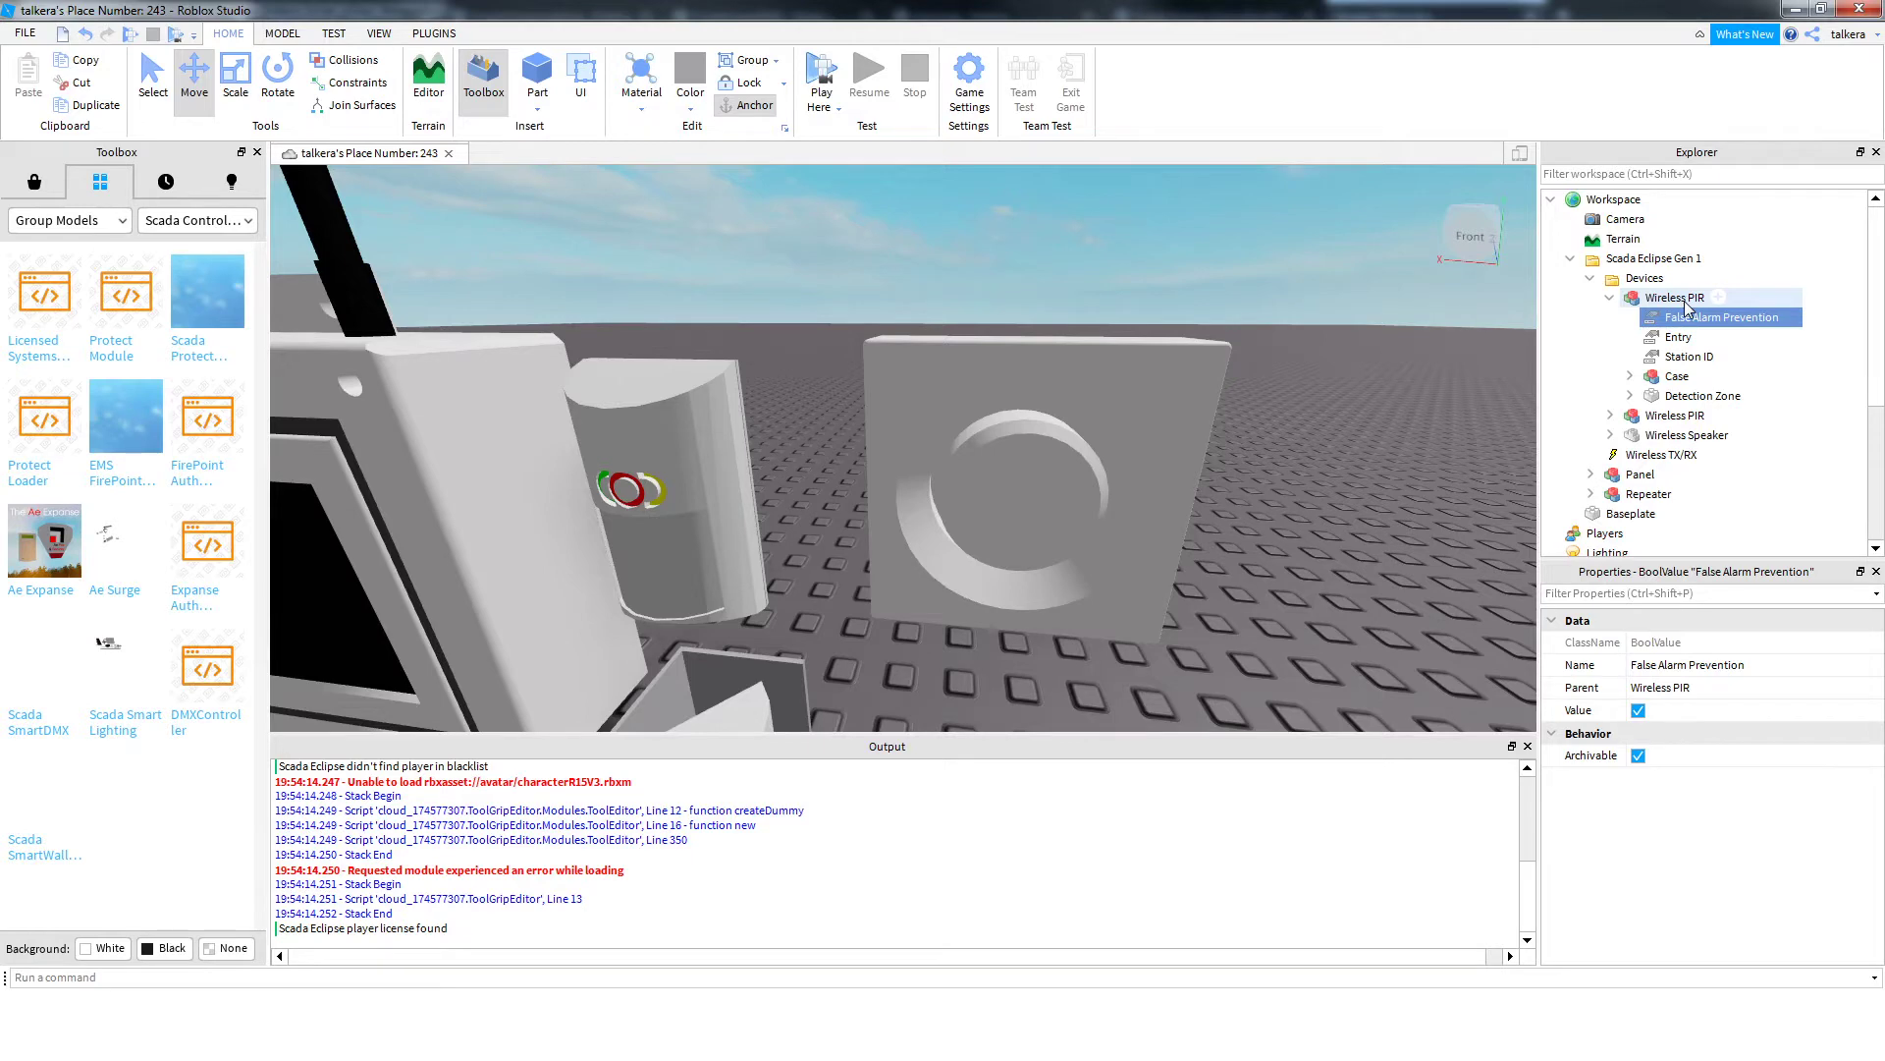
click(1702, 396)
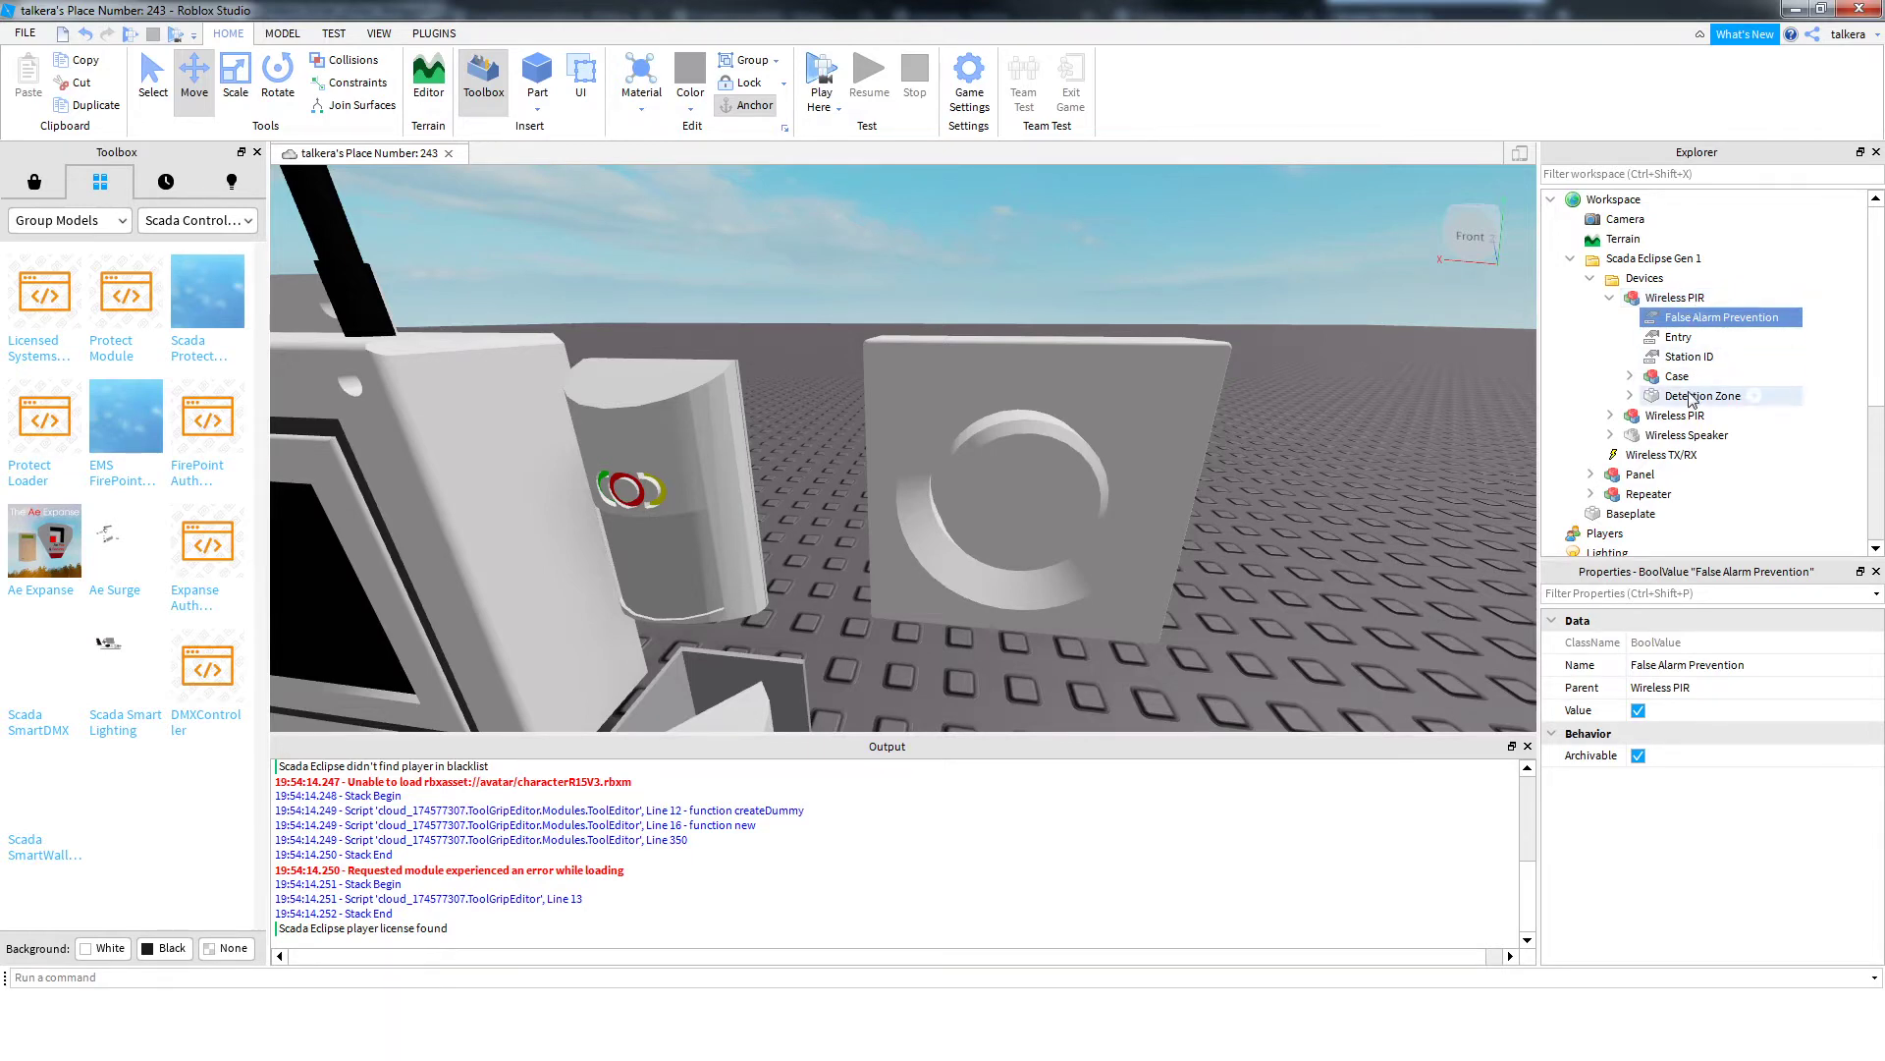
key(f)
scroll(969, 486, up, 5)
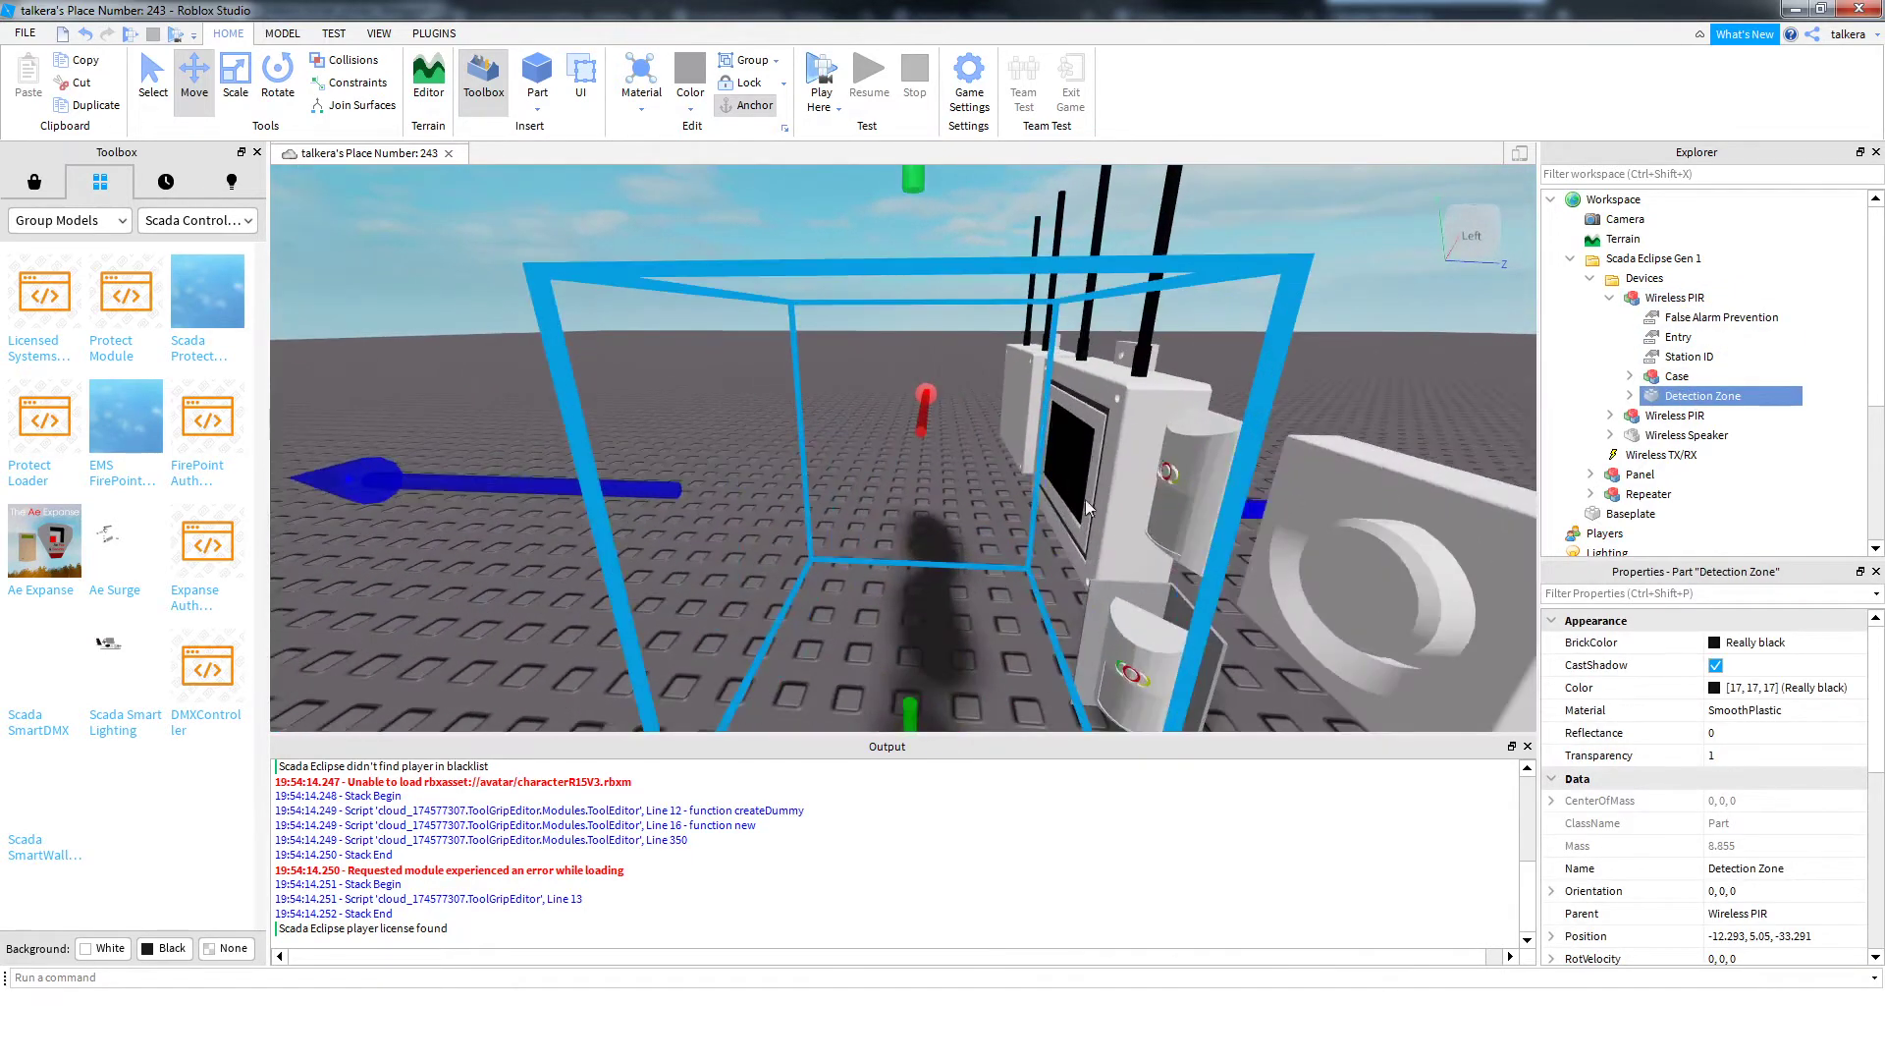
scroll(1086, 499, down, 5)
scroll(826, 475, up, 5)
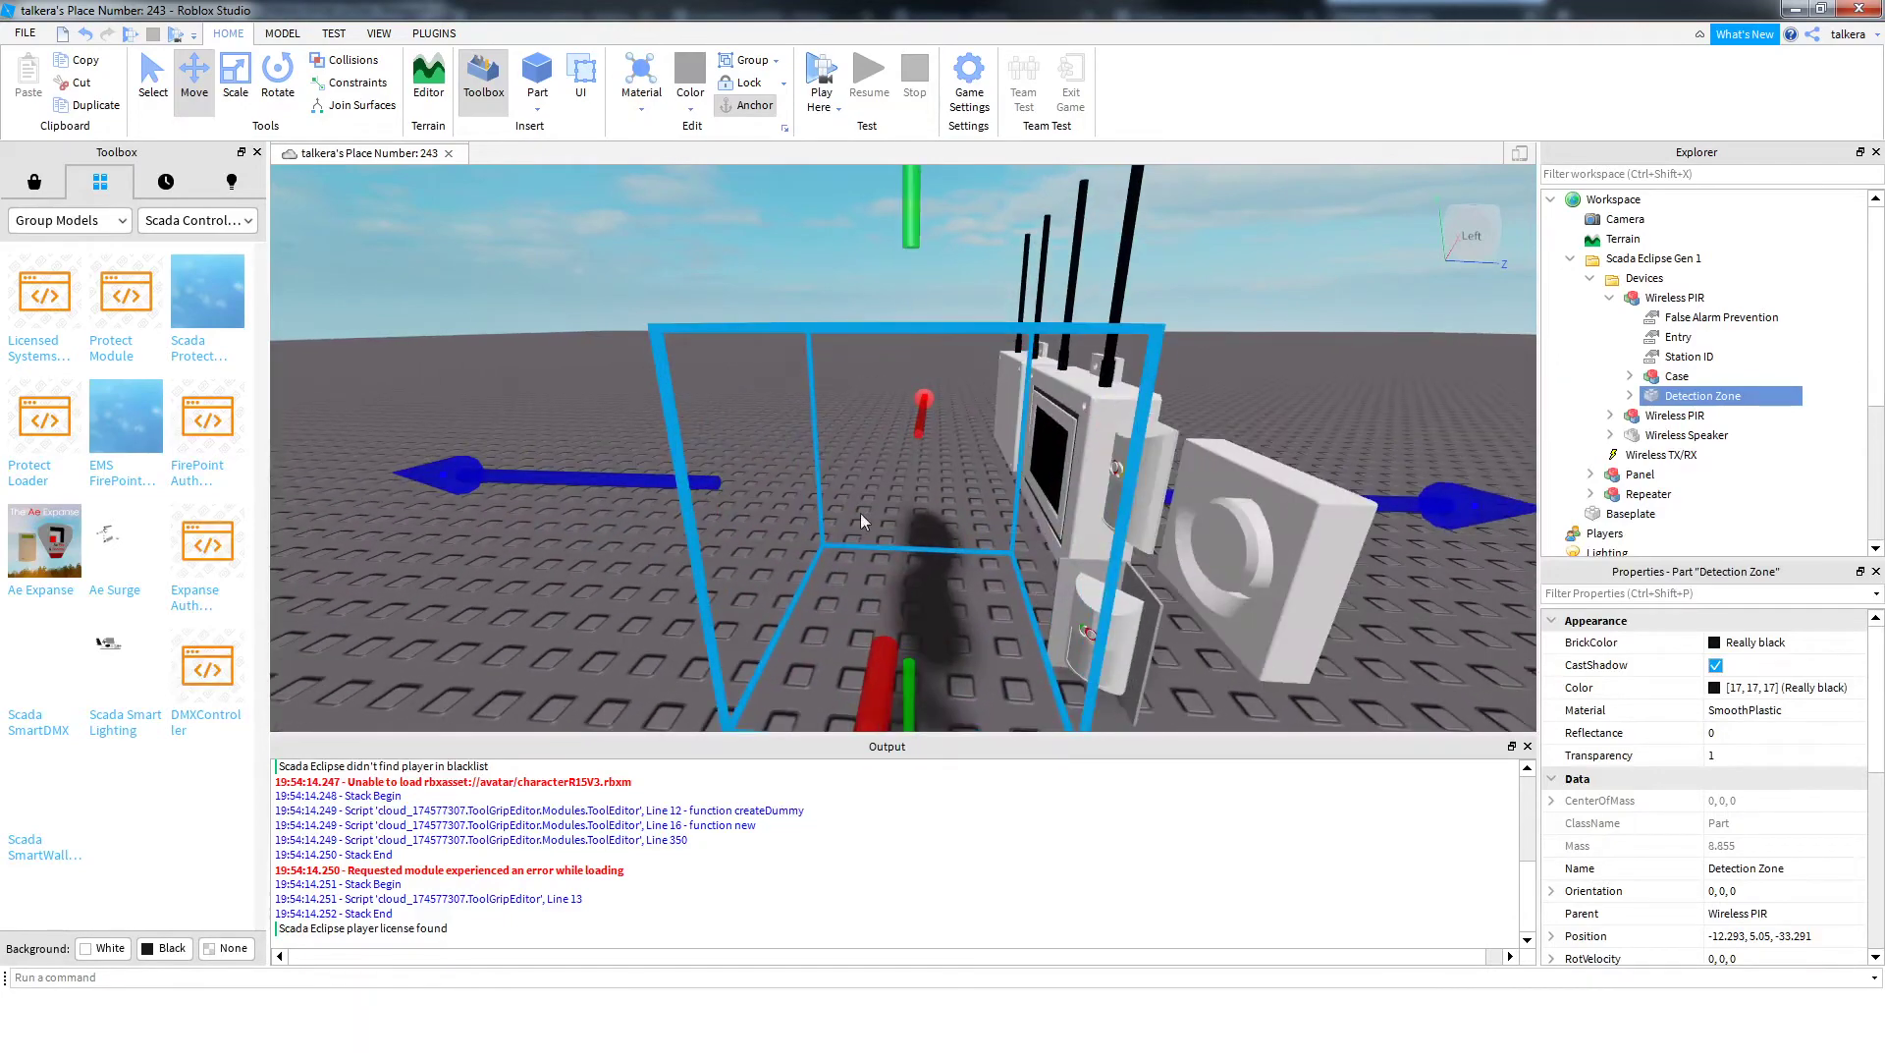
drag(691, 465, 688, 464)
scroll(691, 463, up, 5)
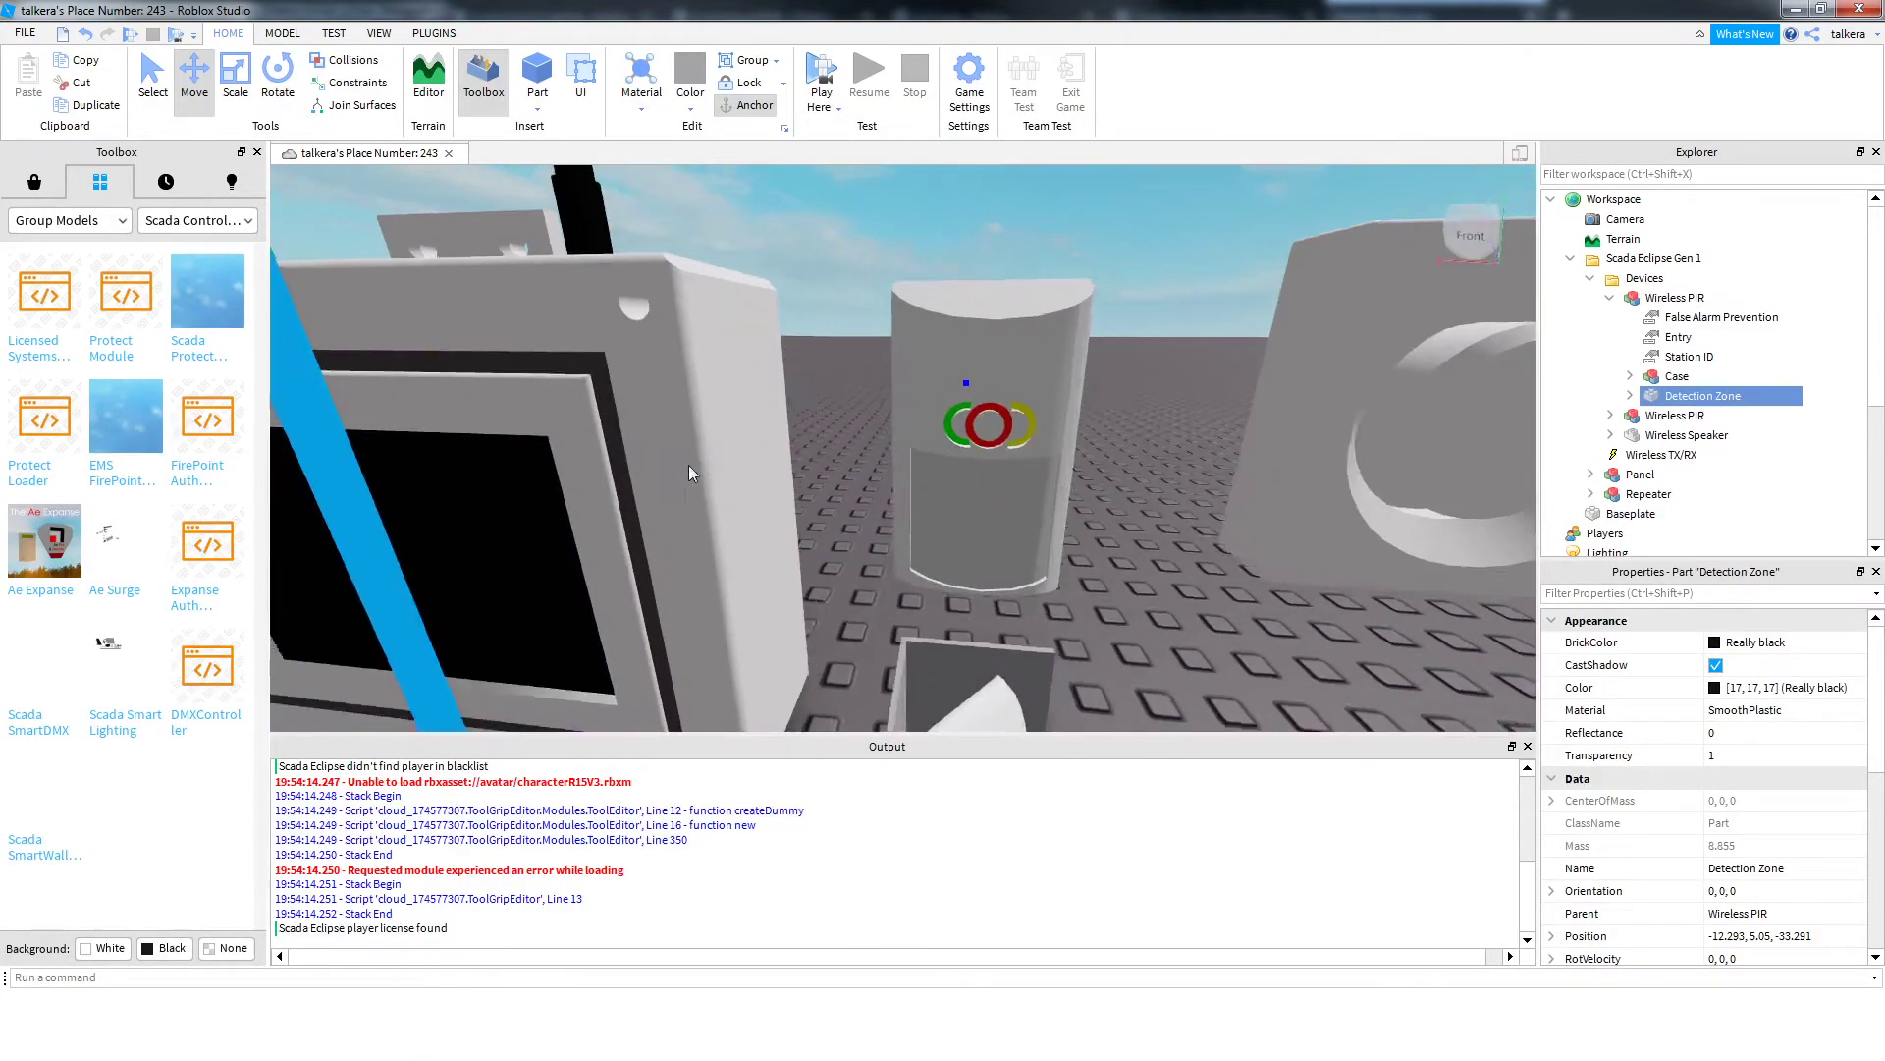
scroll(687, 463, up, 3)
scroll(1406, 413, down, 8)
key(s)
key(d)
drag(1087, 479, 1104, 483)
scroll(1120, 471, up, 5)
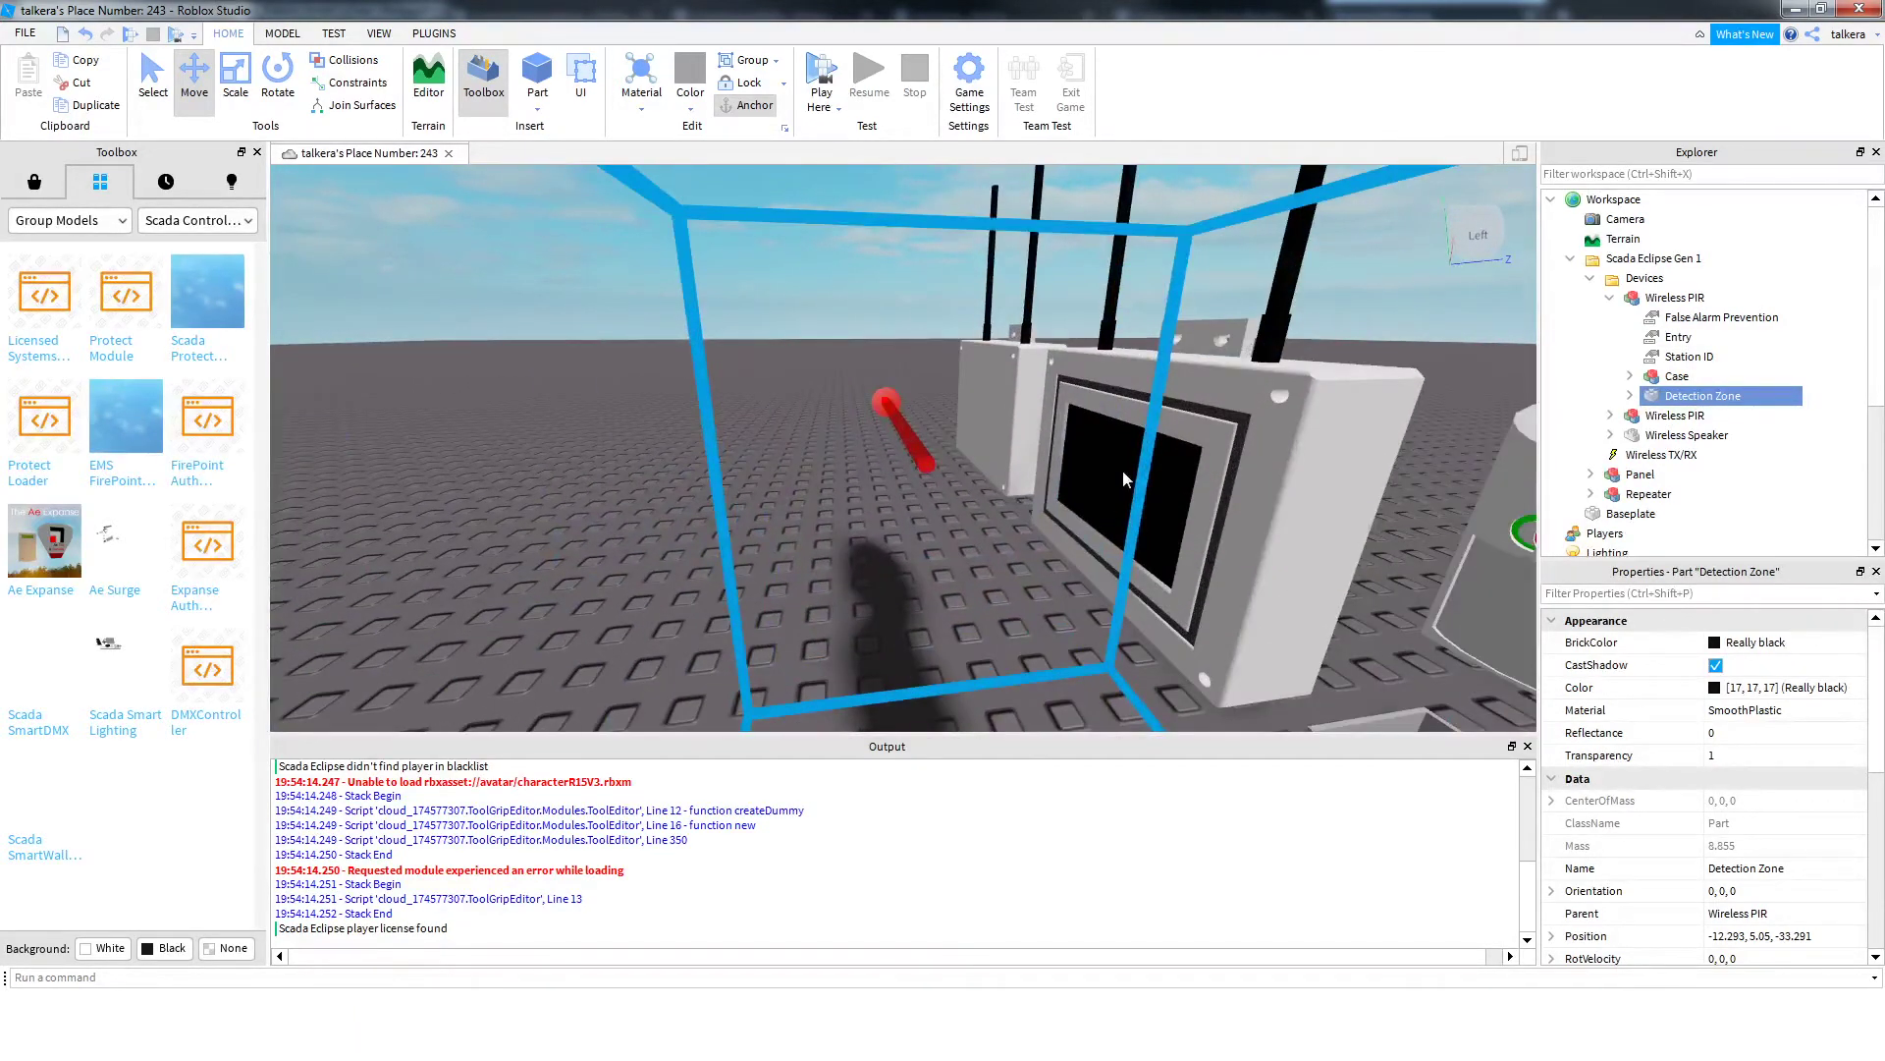
scroll(1124, 472, down, 10)
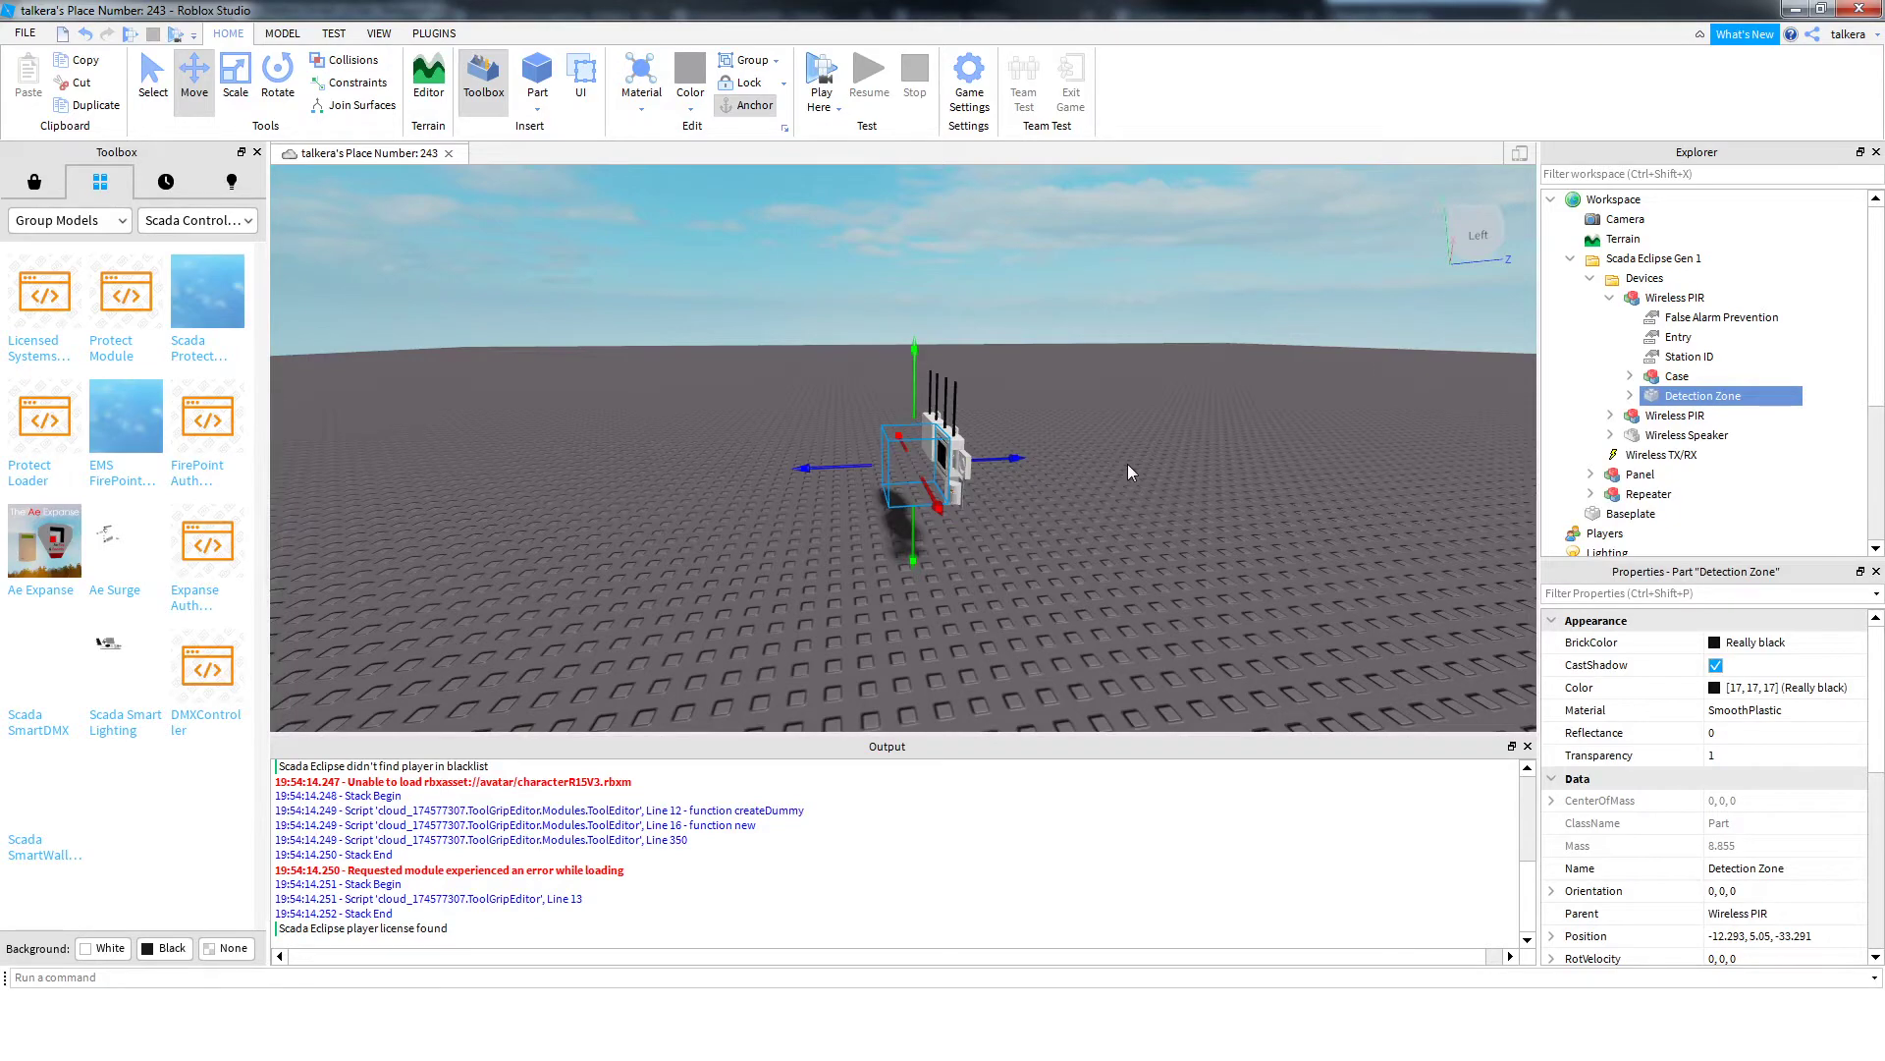
key(w)
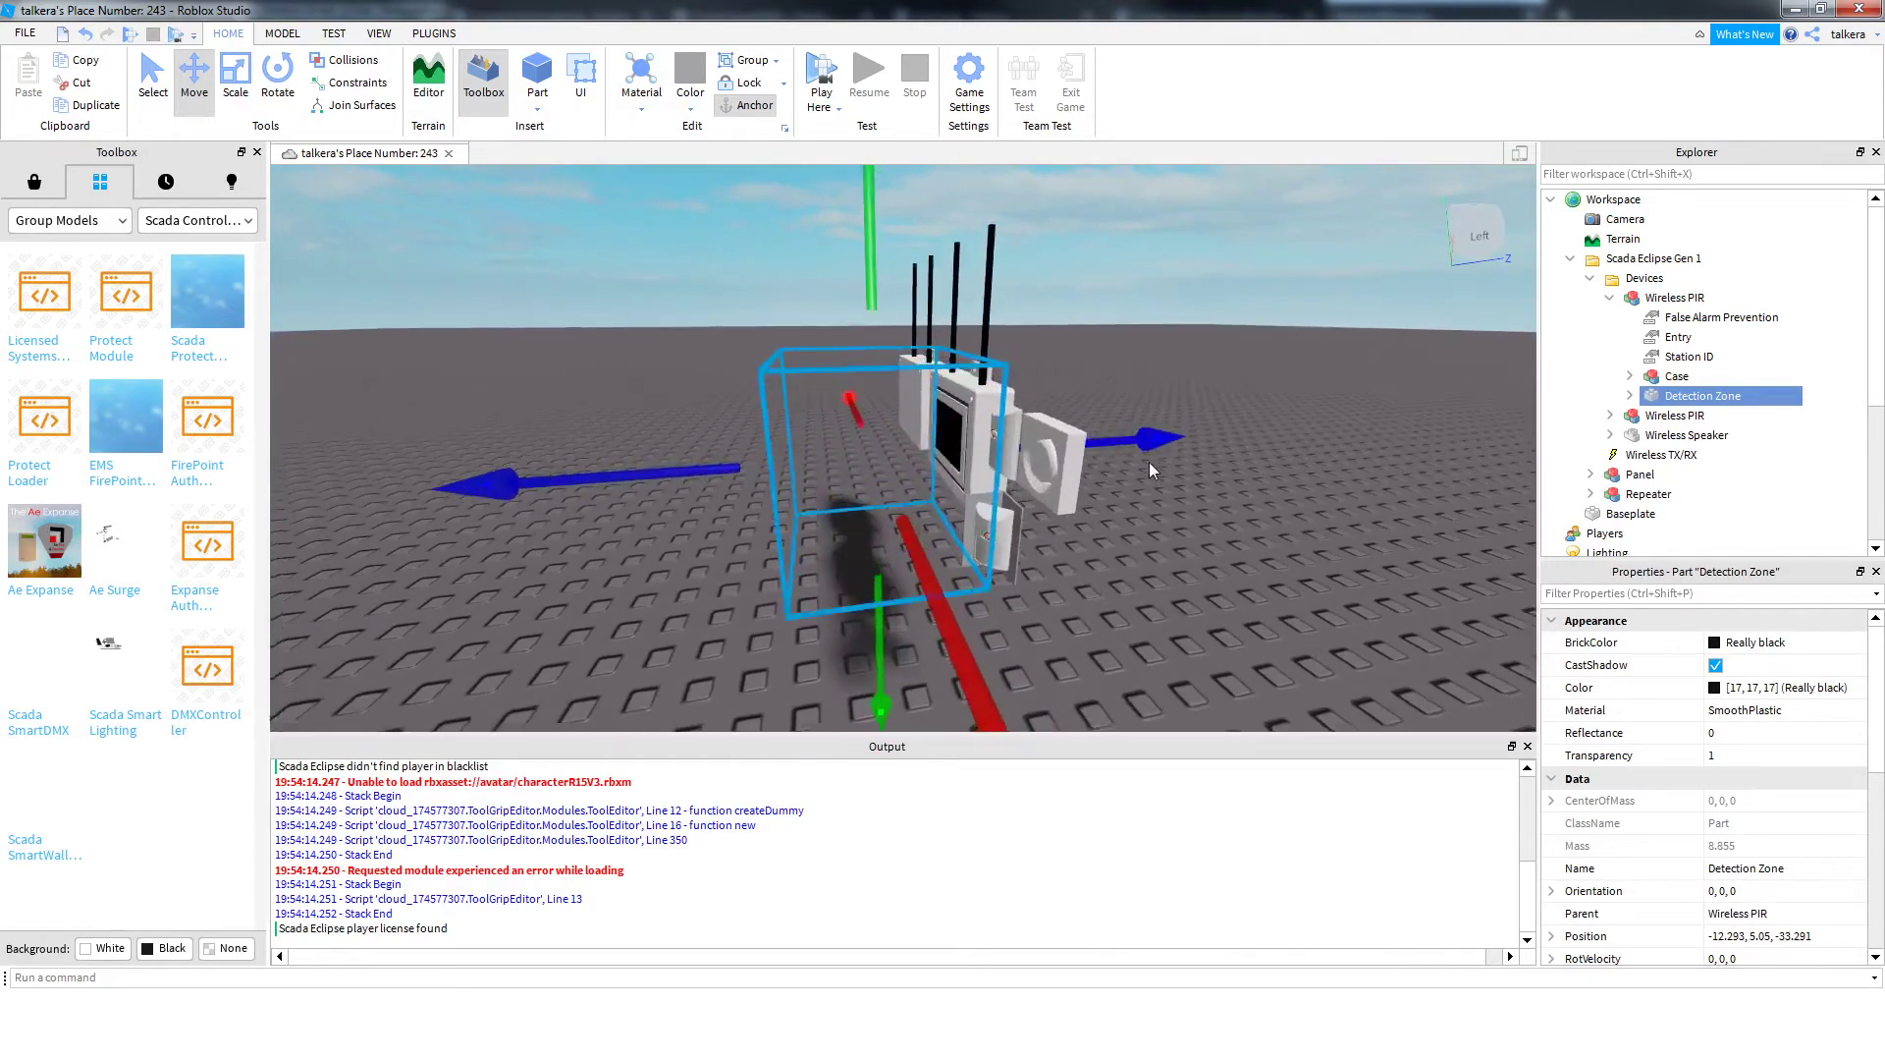
key(w)
key(s)
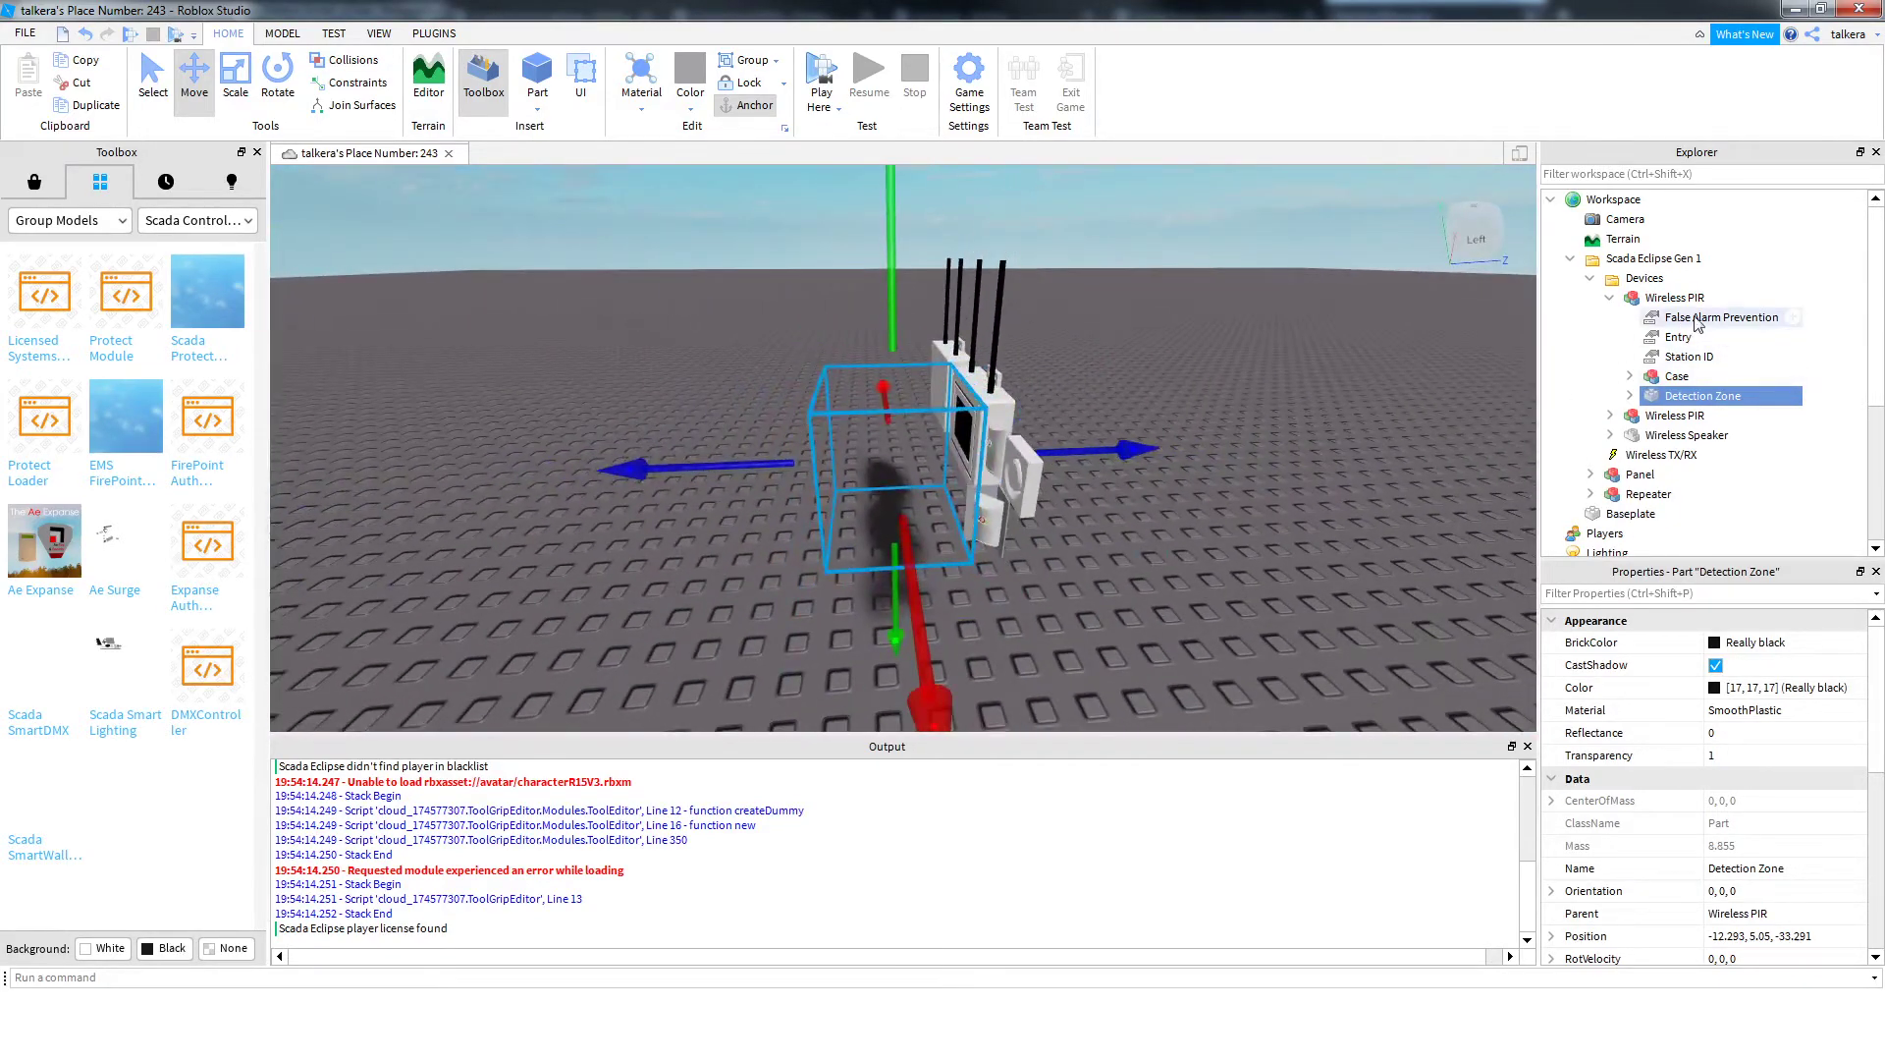
Review the first Wireless PIR's False Alarm Prevention value, and switch its Entry value on and back off
click(1698, 319)
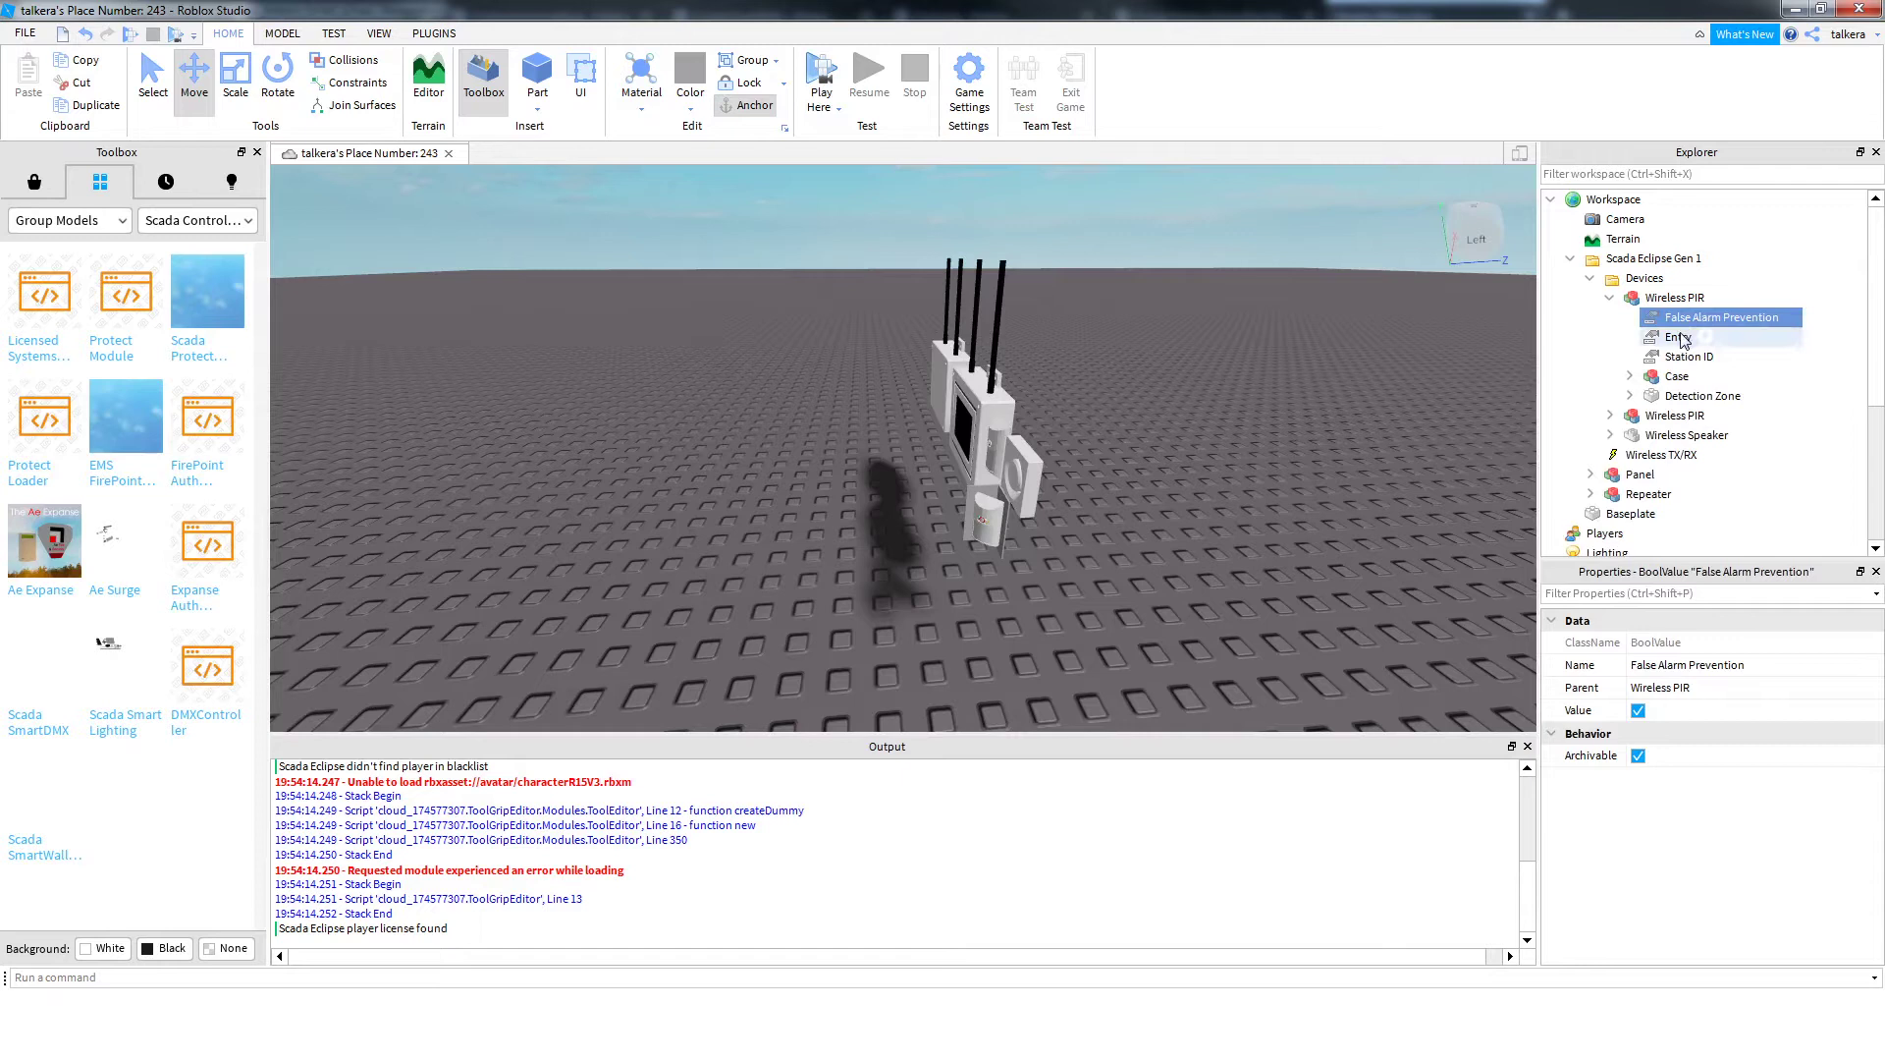
click(1683, 339)
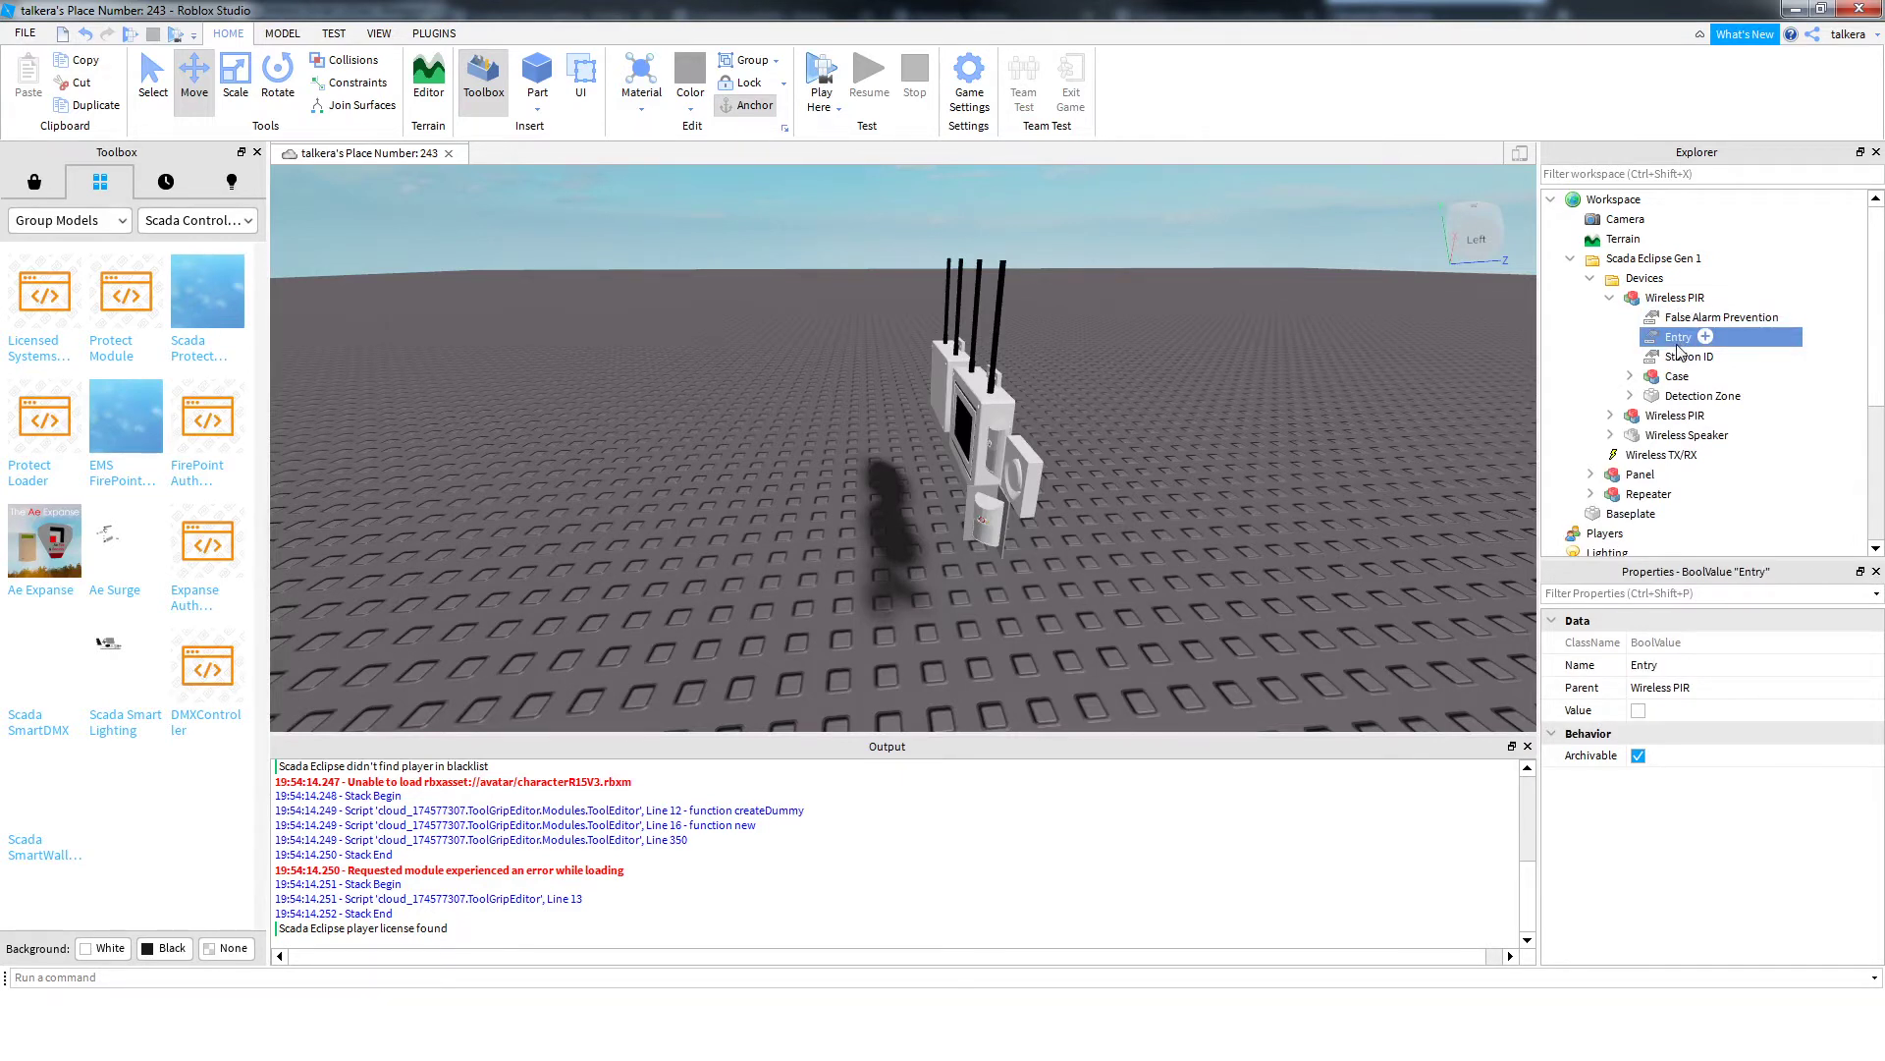
click(1638, 710)
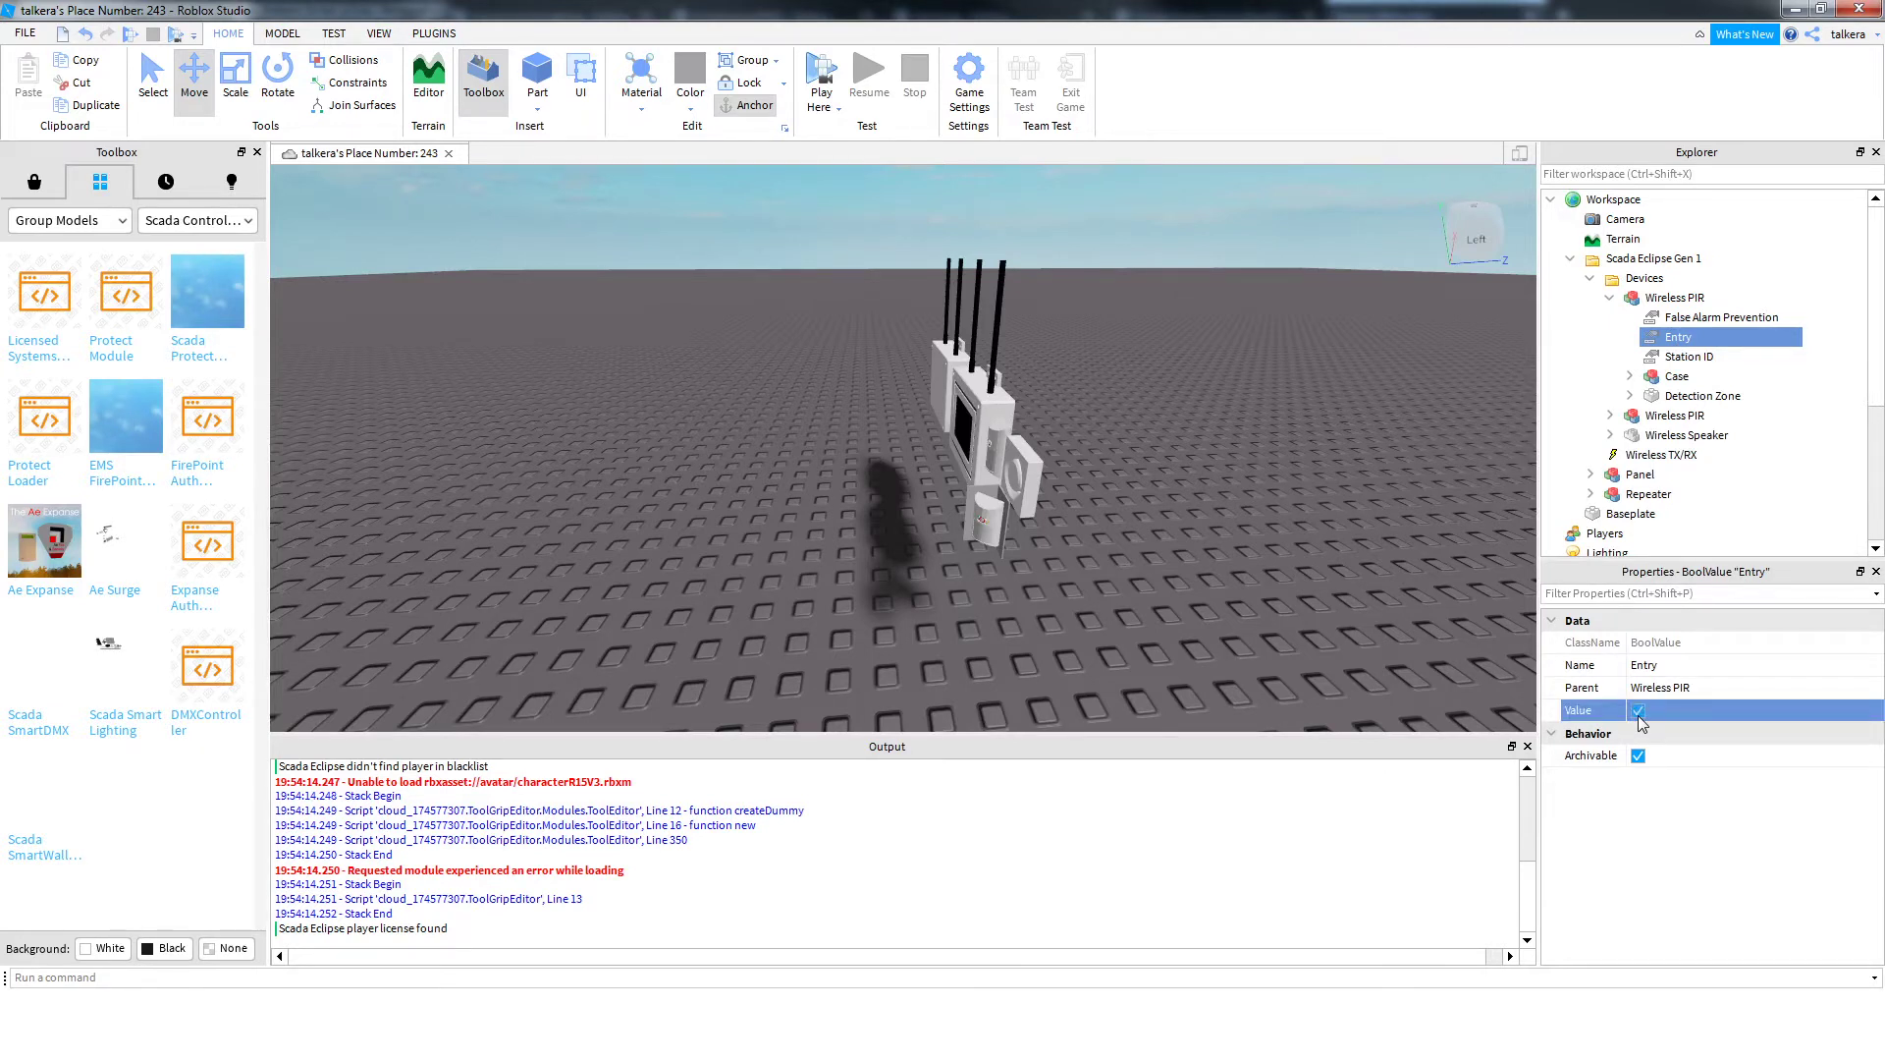
click(1638, 711)
Set the first Wireless PIR's Station ID value to "North West Corridor PIR 2"
click(1667, 358)
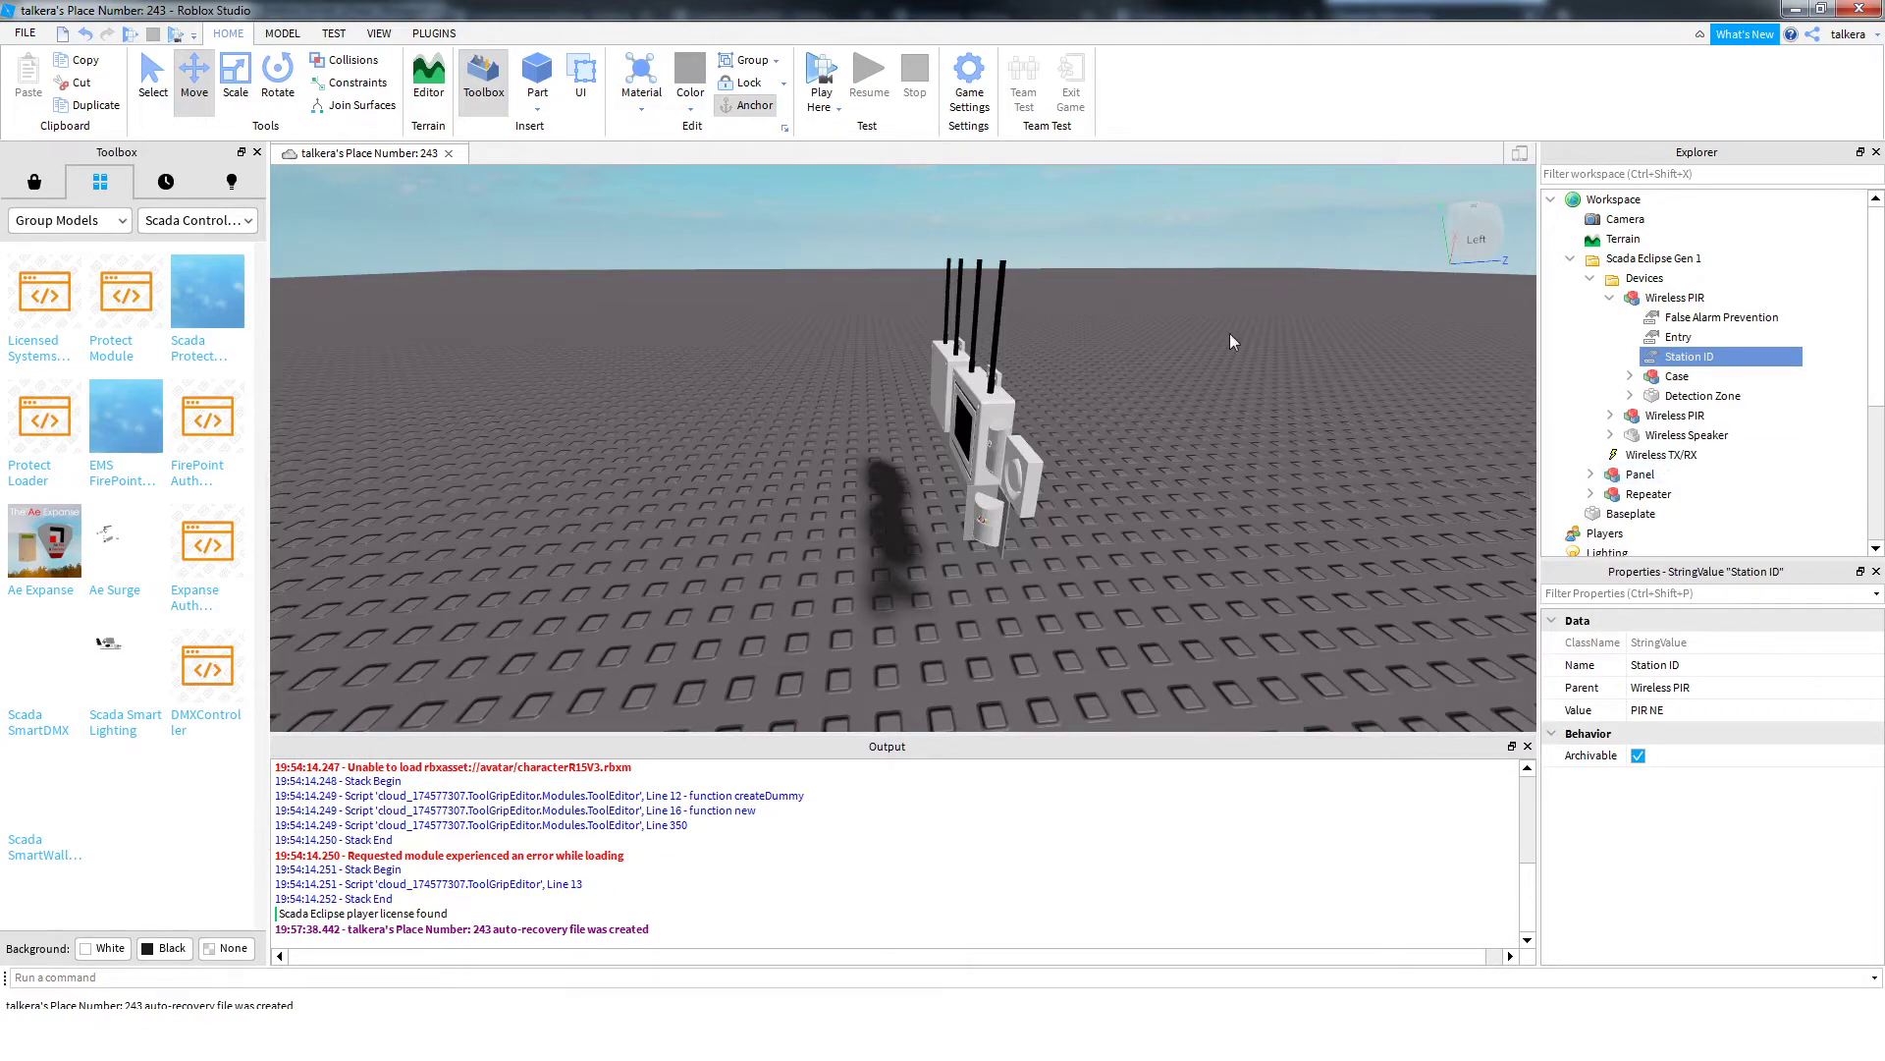
right_click(969, 429)
key(a)
key(w)
scroll(968, 429, up, 5)
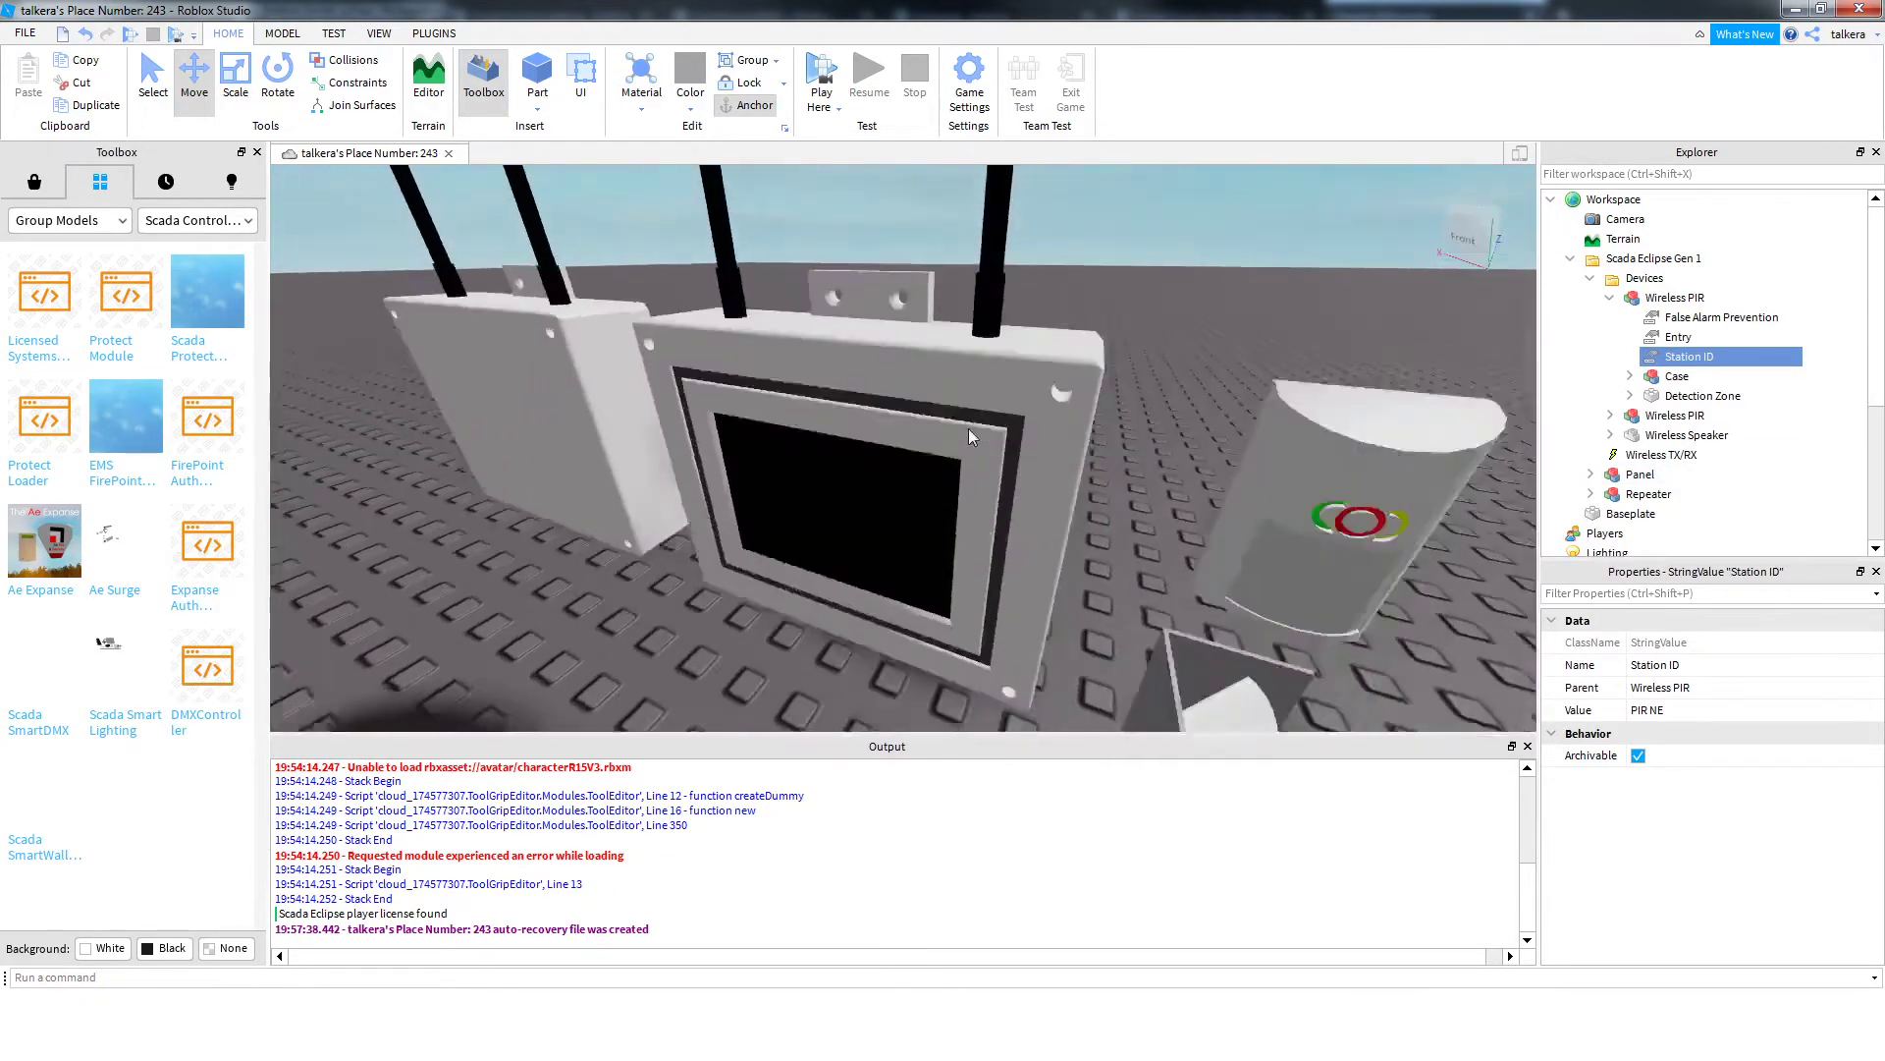
scroll(738, 563, down, 8)
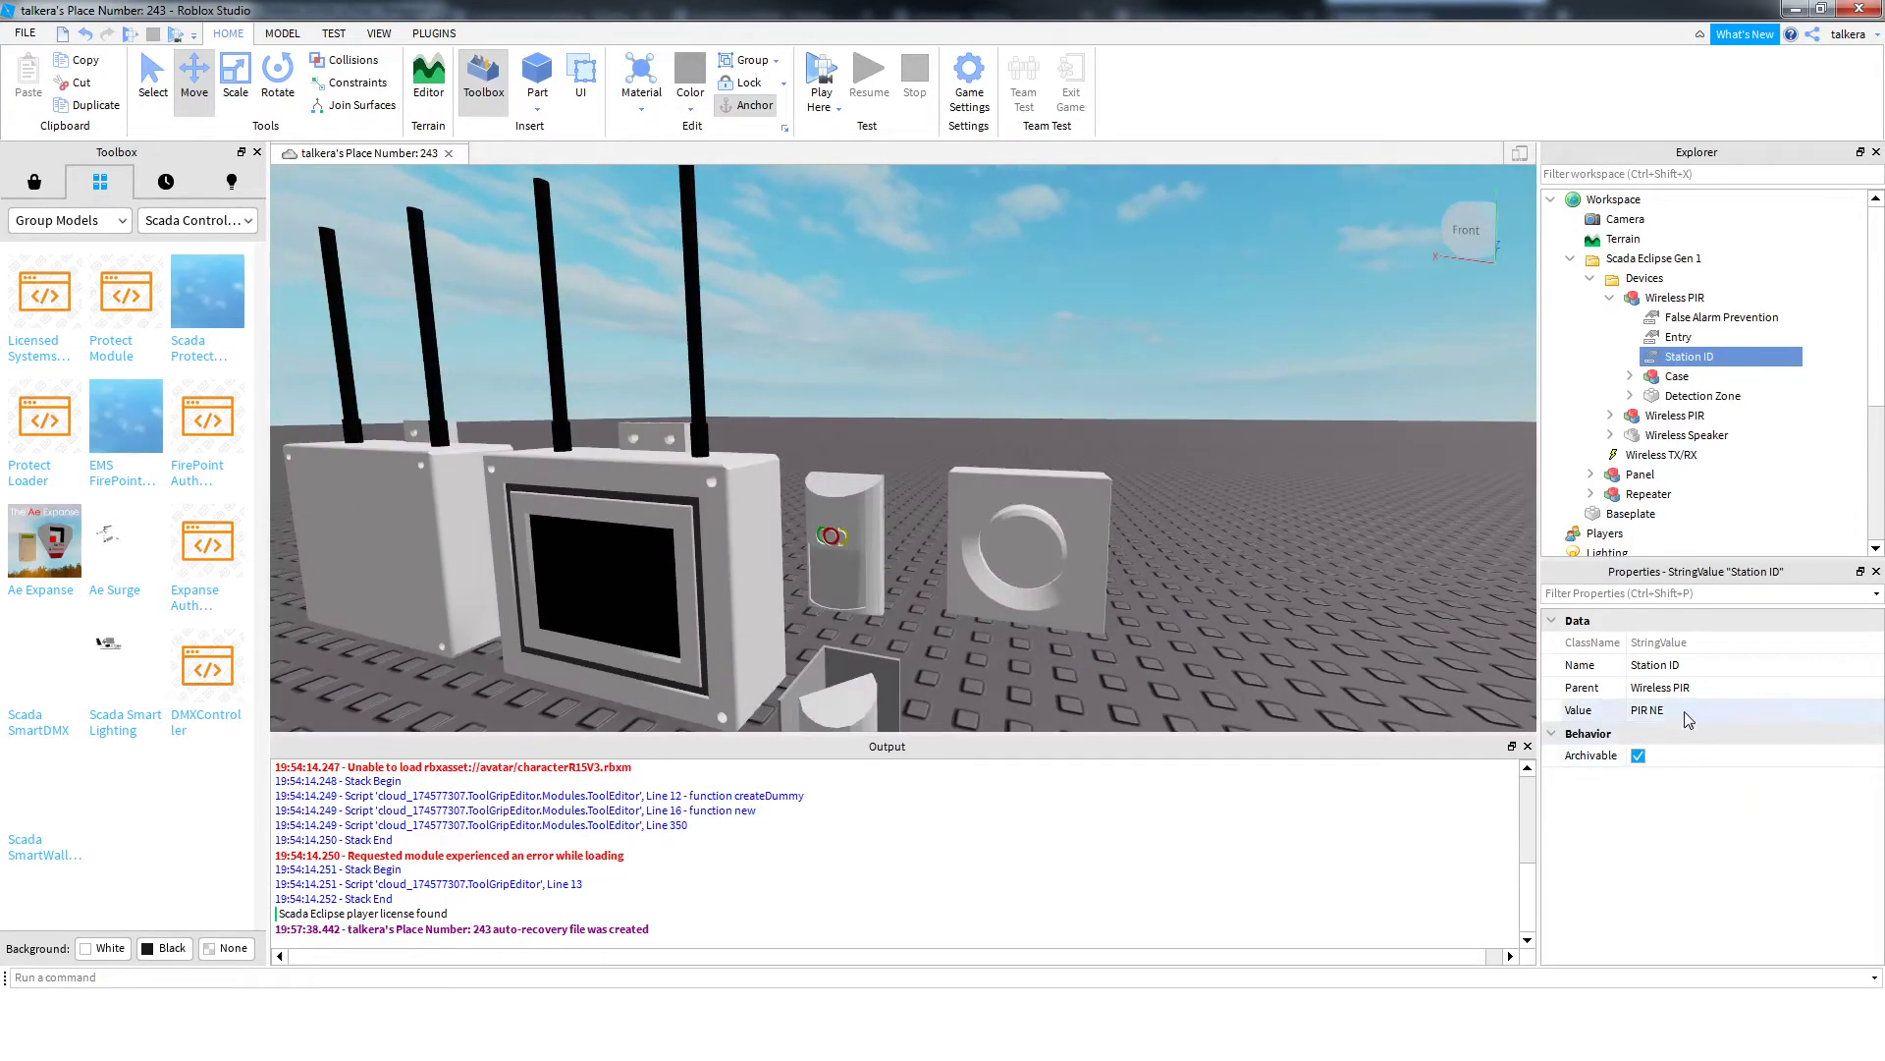
click(1638, 717)
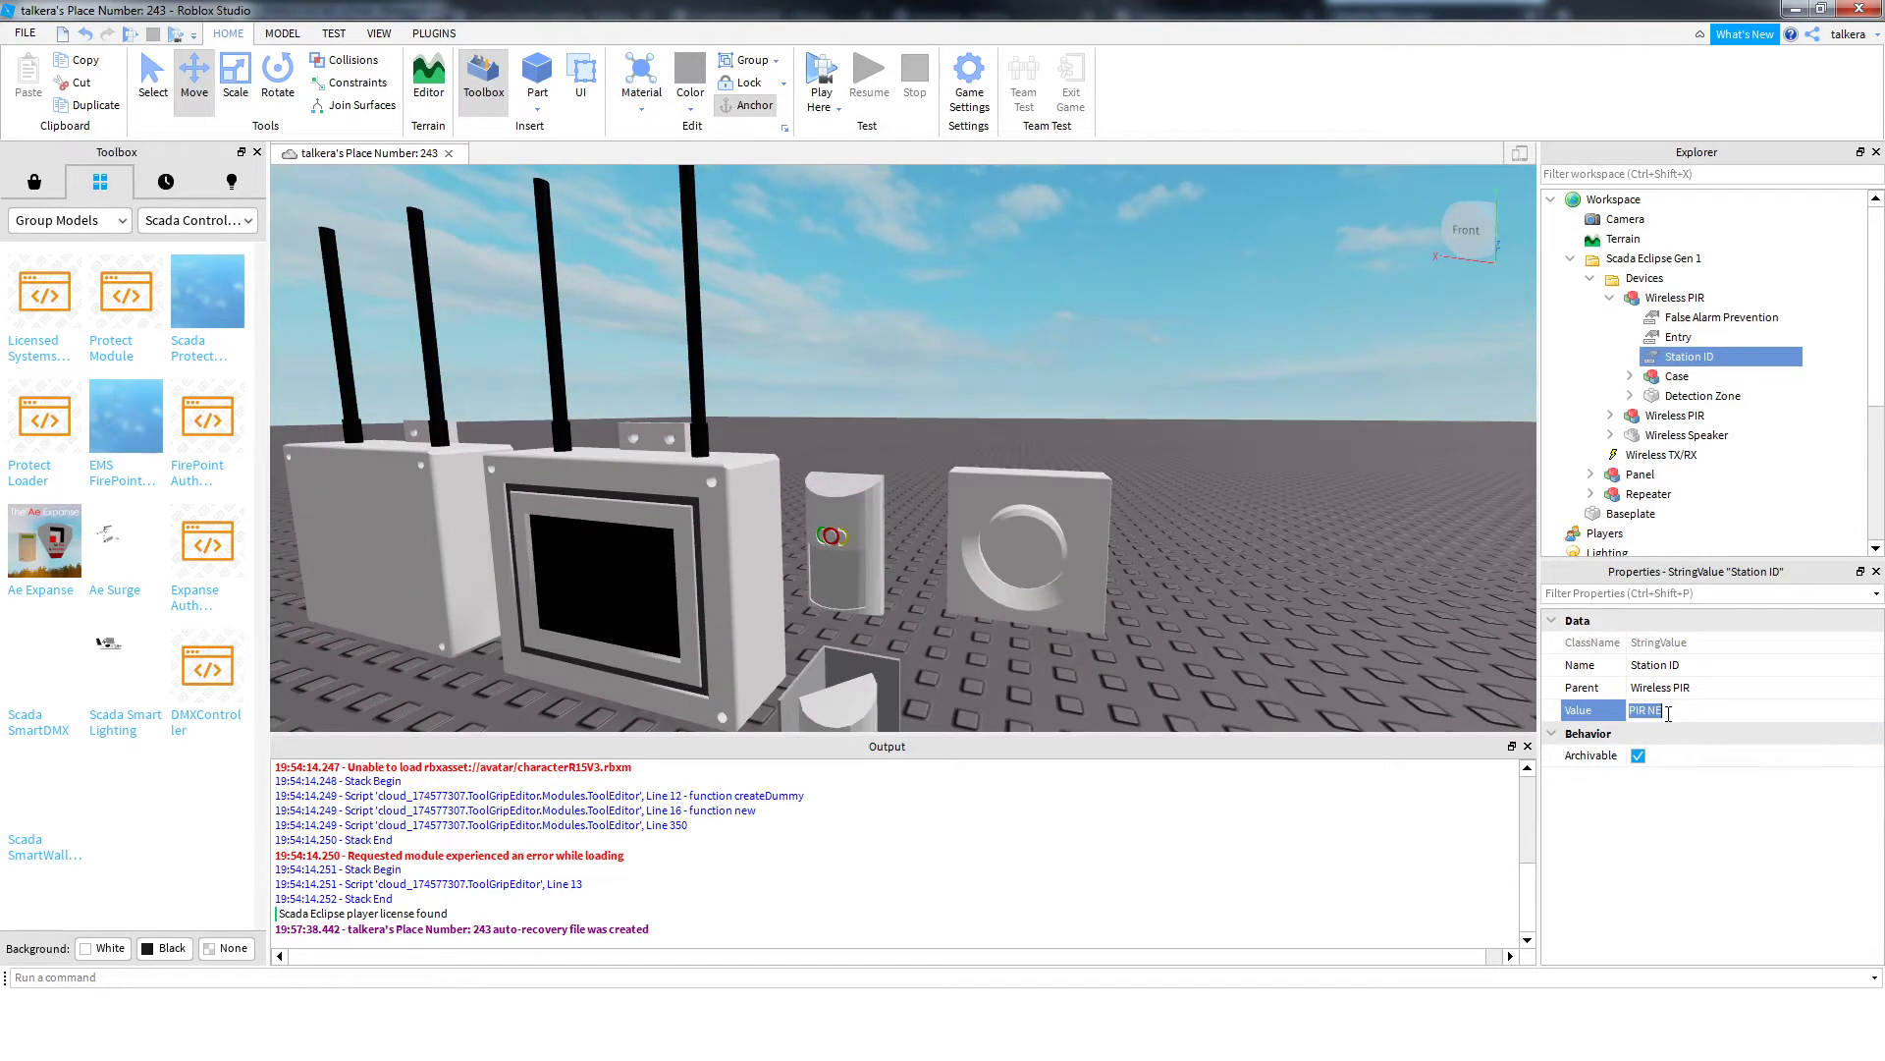
text(North West Corridor PIR 2)
key(Return)
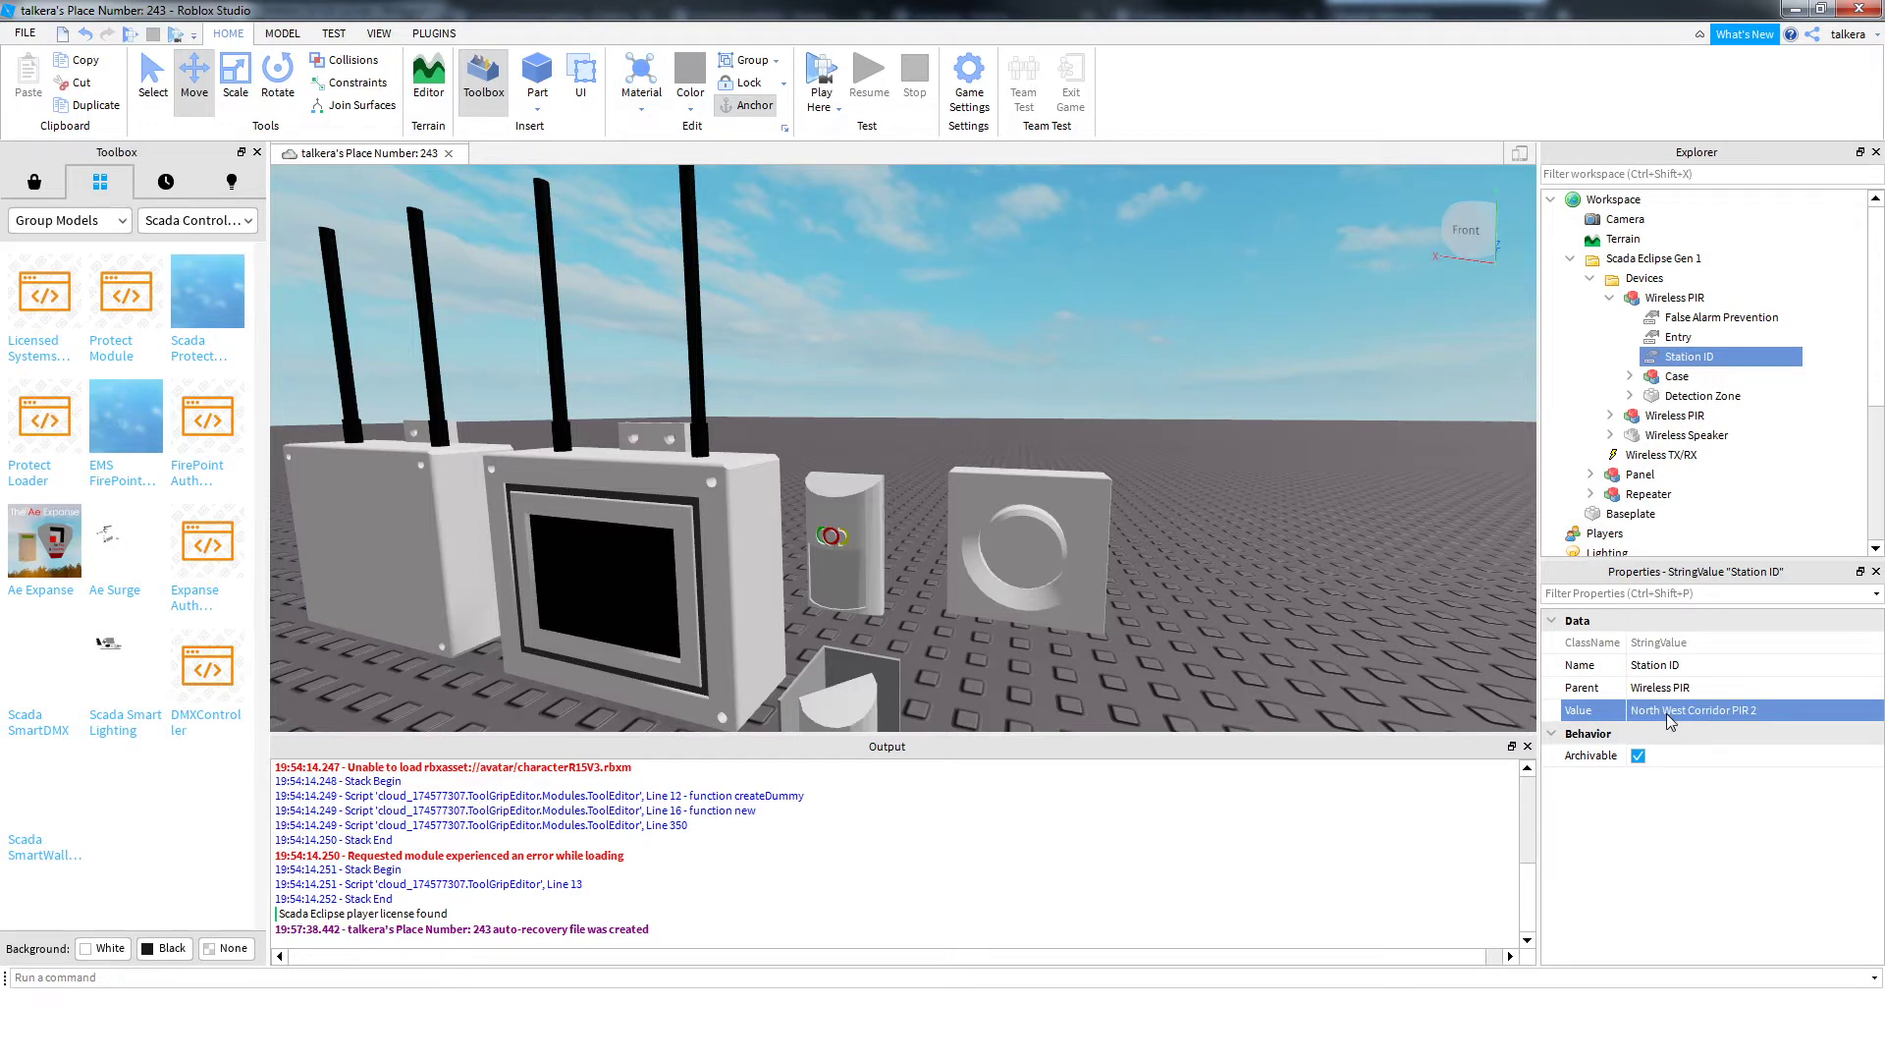
Shorten the Wireless PIR's Station ID value to "NWC 2"
click(1668, 713)
click(1684, 711)
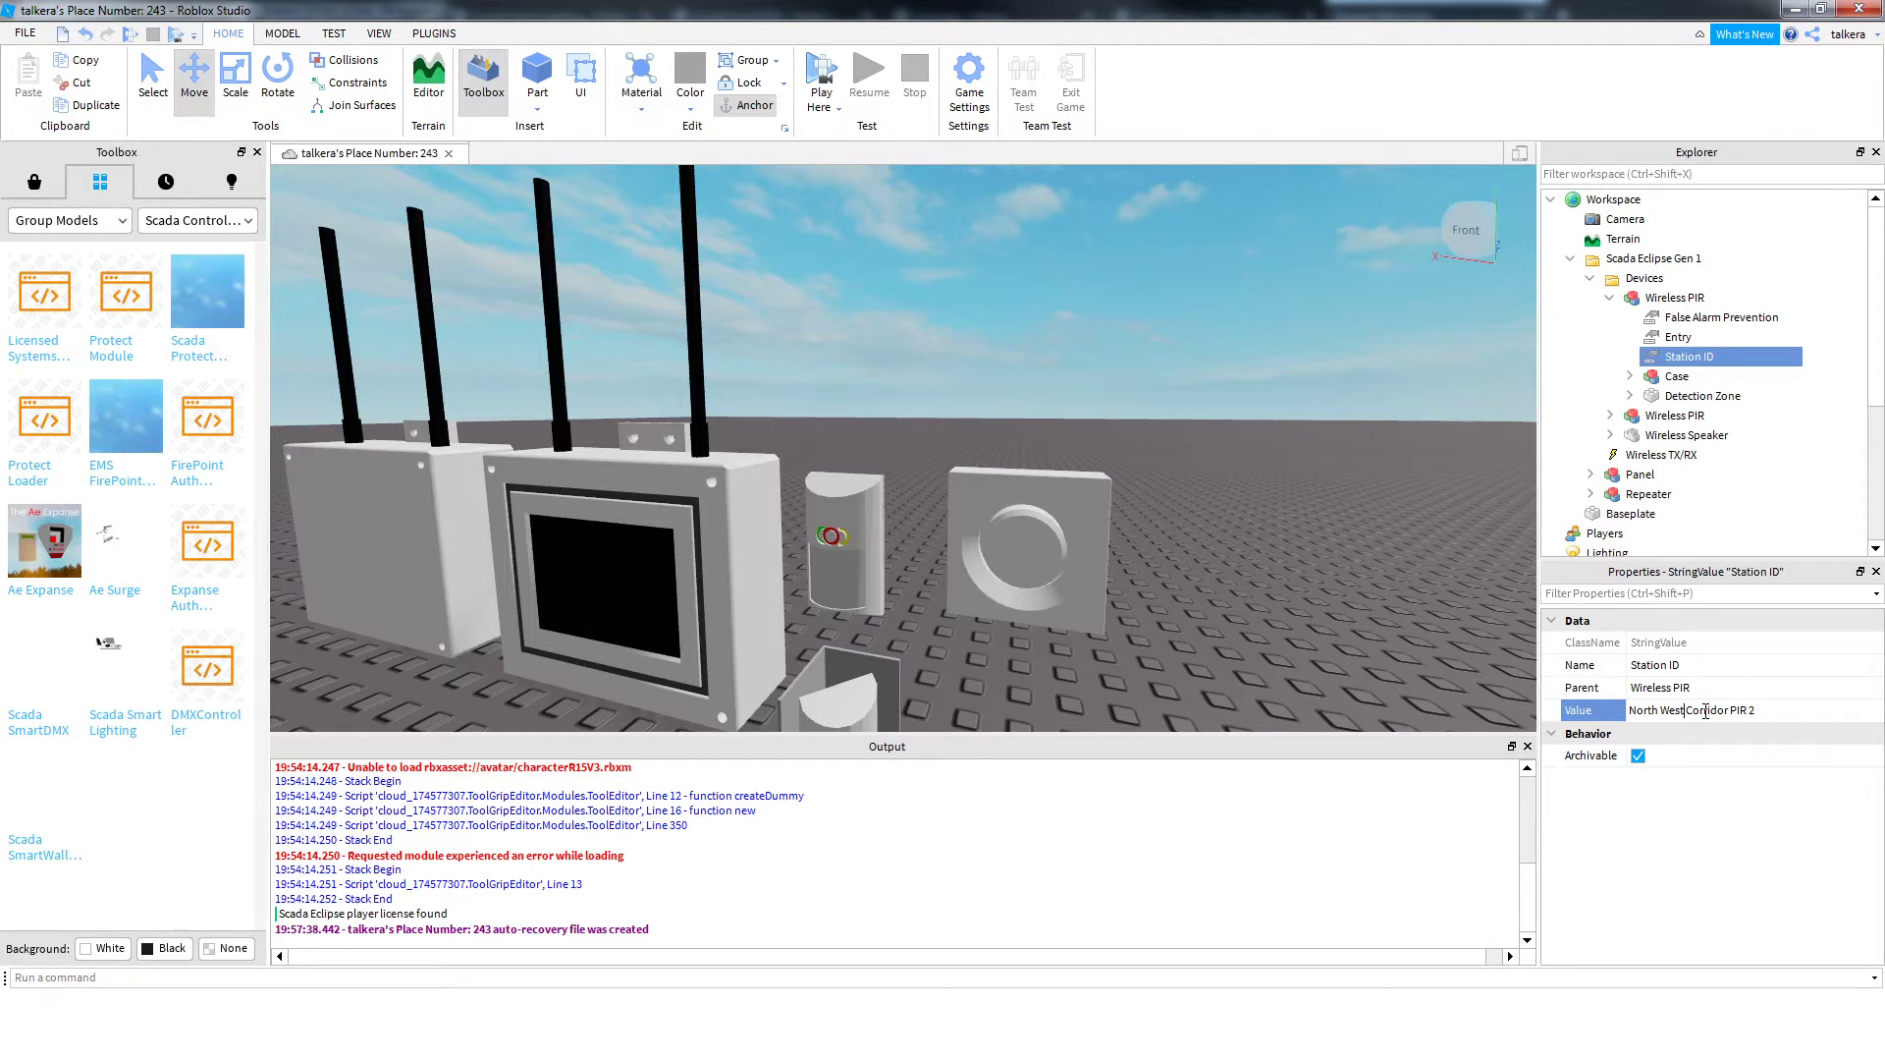
key(BackSpace)
key(BackSpace)
key(BackSpace)
key(BackSpace)
key(BackSpace)
key(BackSpace)
key(BackSpace)
key(Delete)
key(Delete)
key(Delete)
key(Delete)
key(Delete)
key(Delete)
key(Delete)
key(Delete)
key(BackSpace)
key(BackSpace)
key(BackSpace)
key(Return)
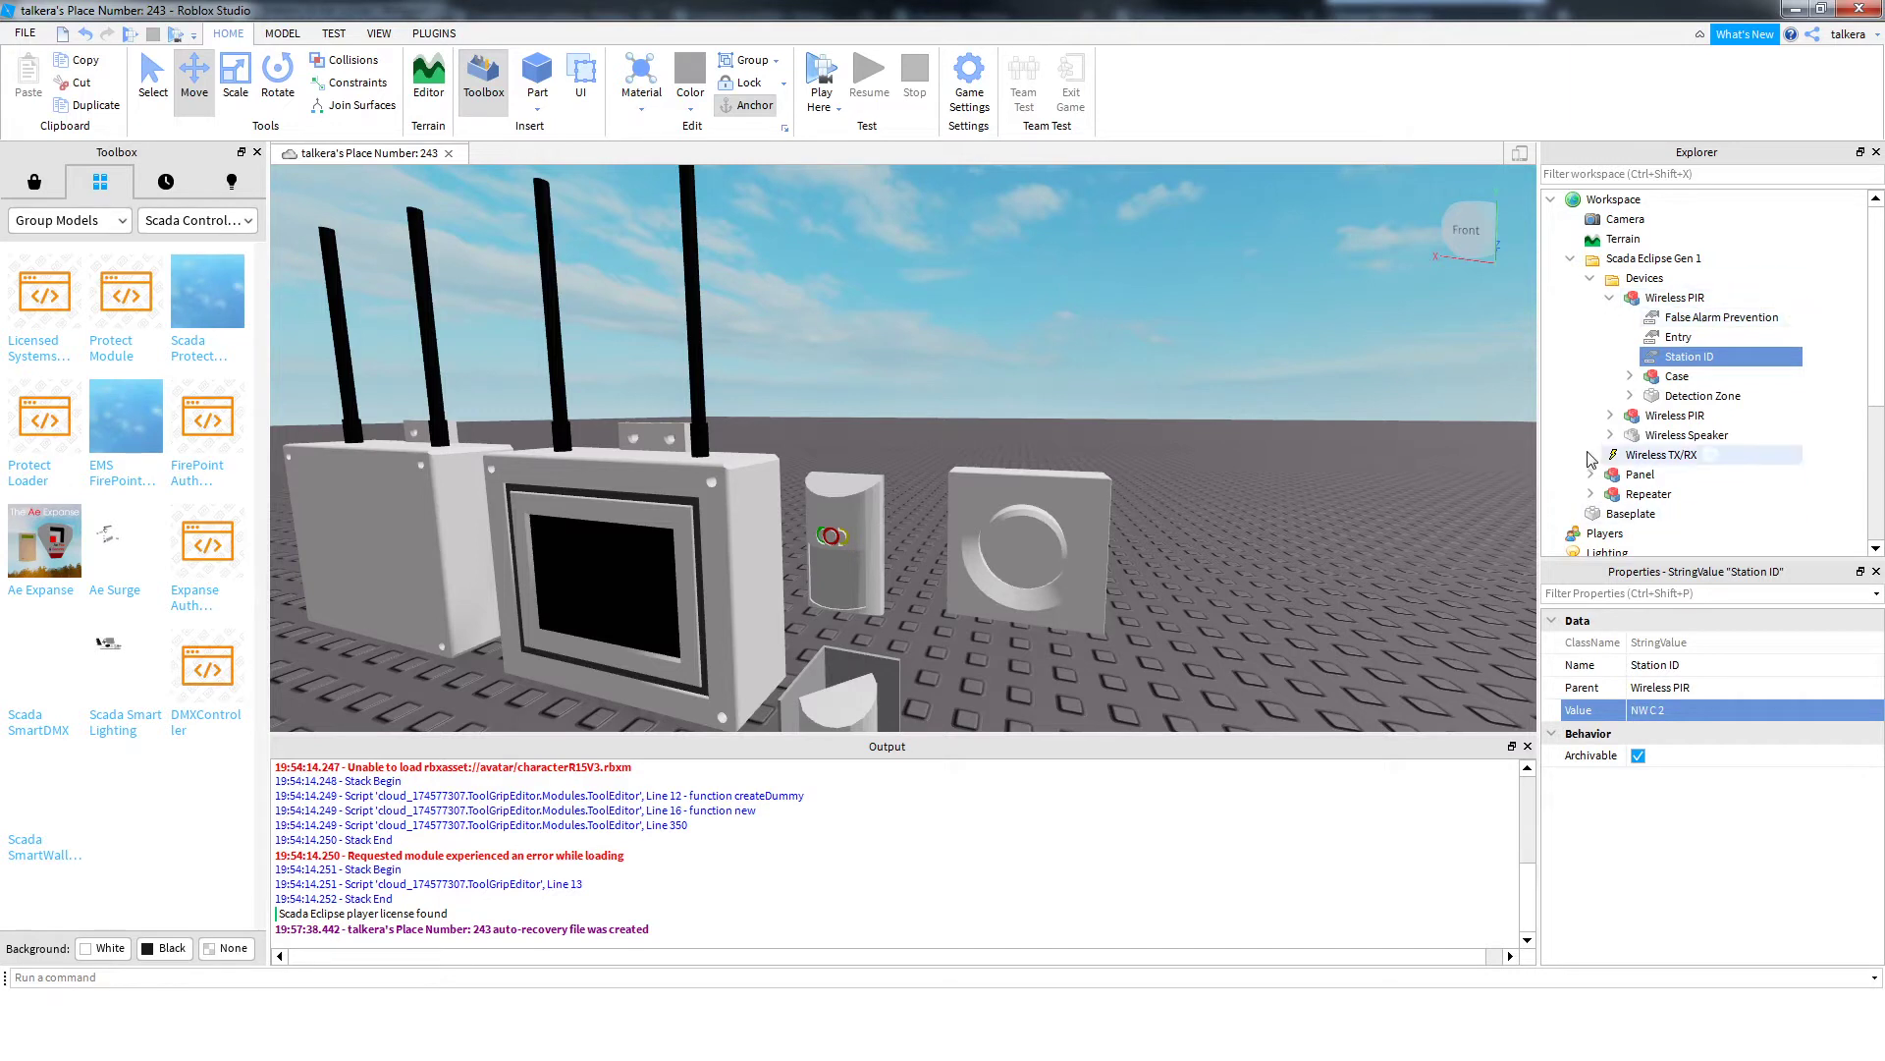
Inspect the contents of the first Wireless PIR's Detection Zone and of the Wireless Speaker in the Devices folder
click(1631, 396)
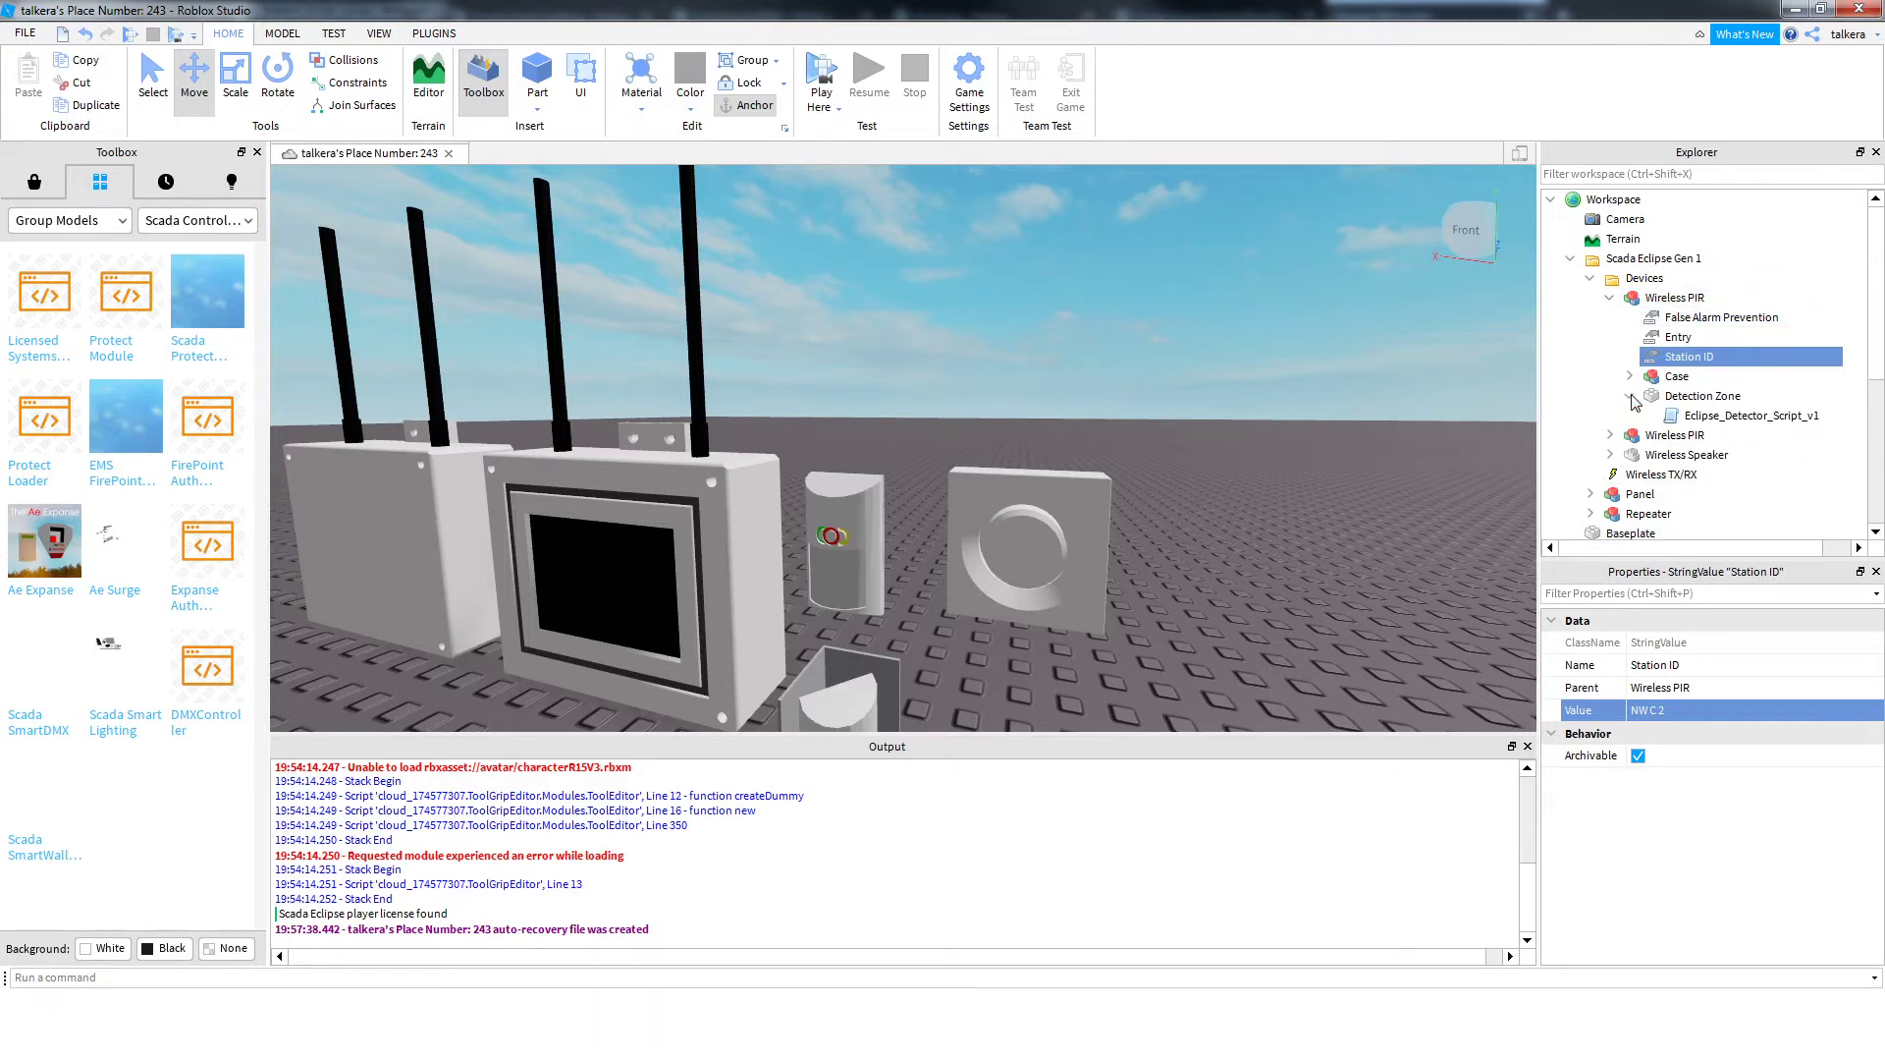
click(1631, 398)
click(1612, 437)
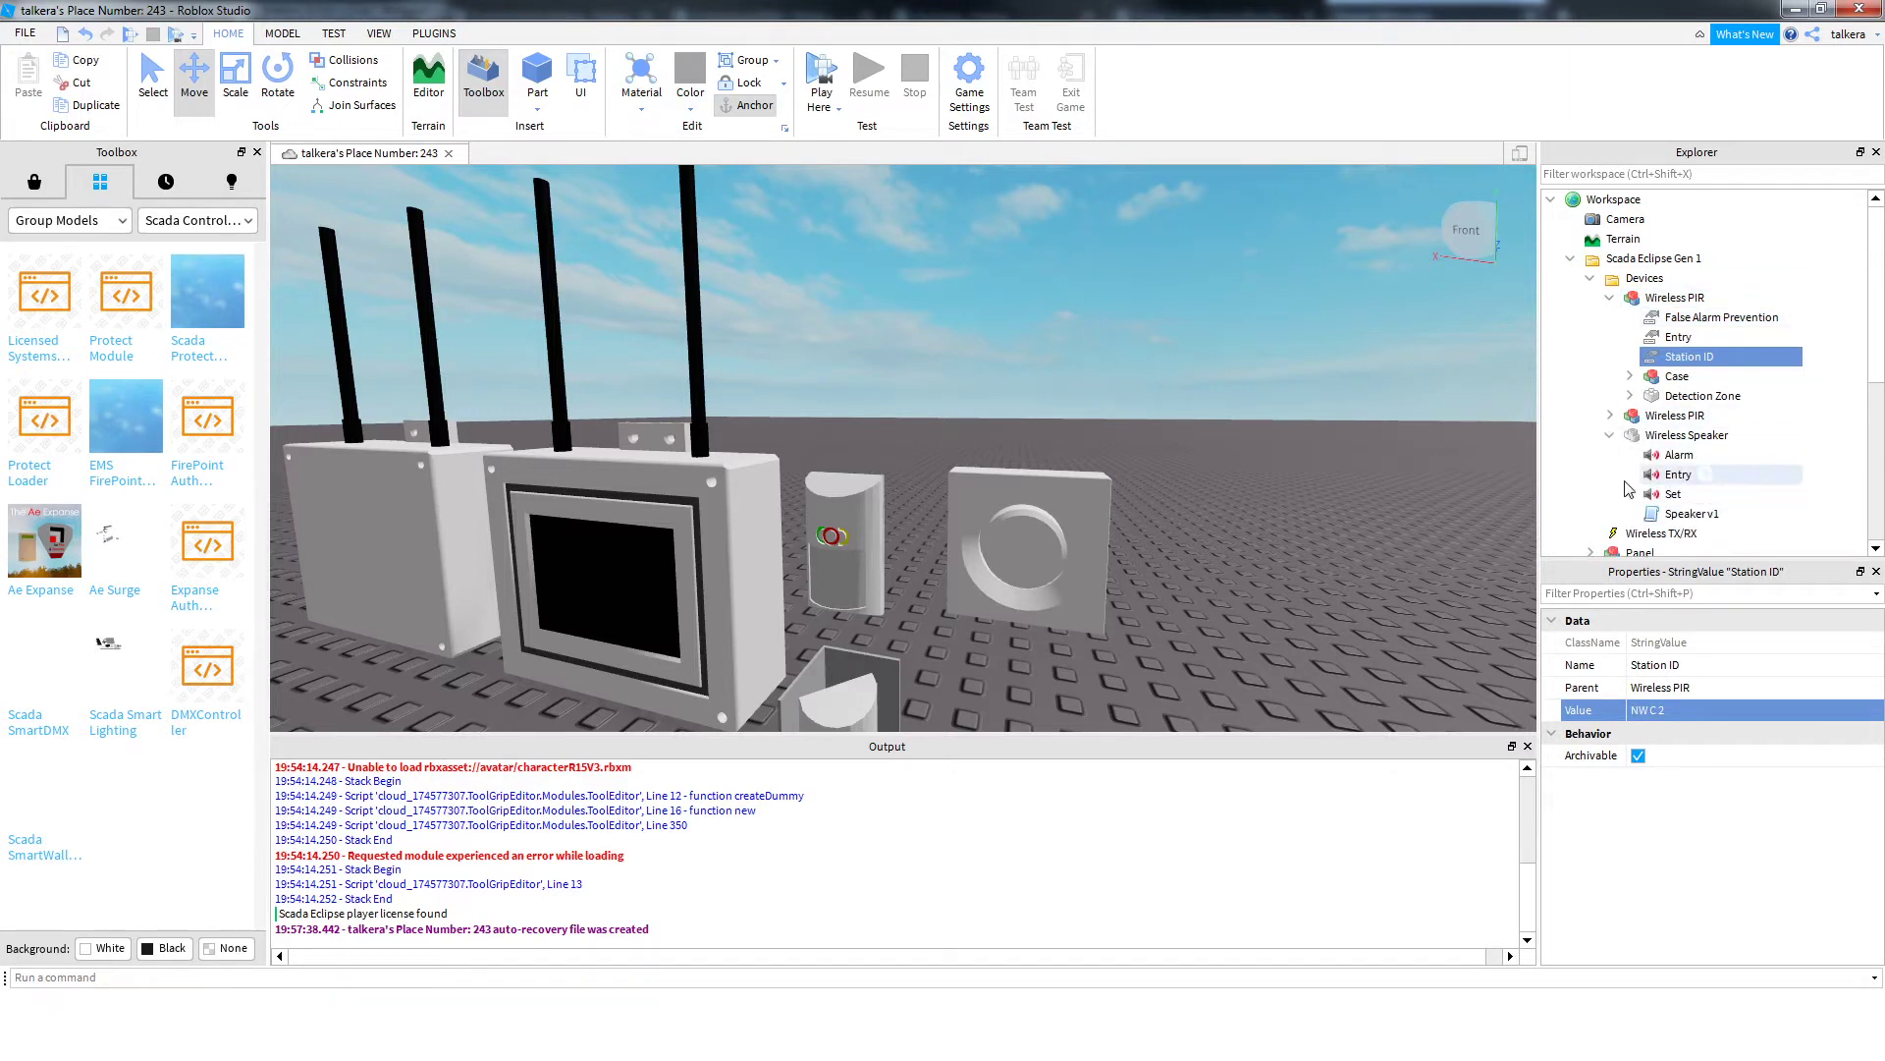
click(1610, 435)
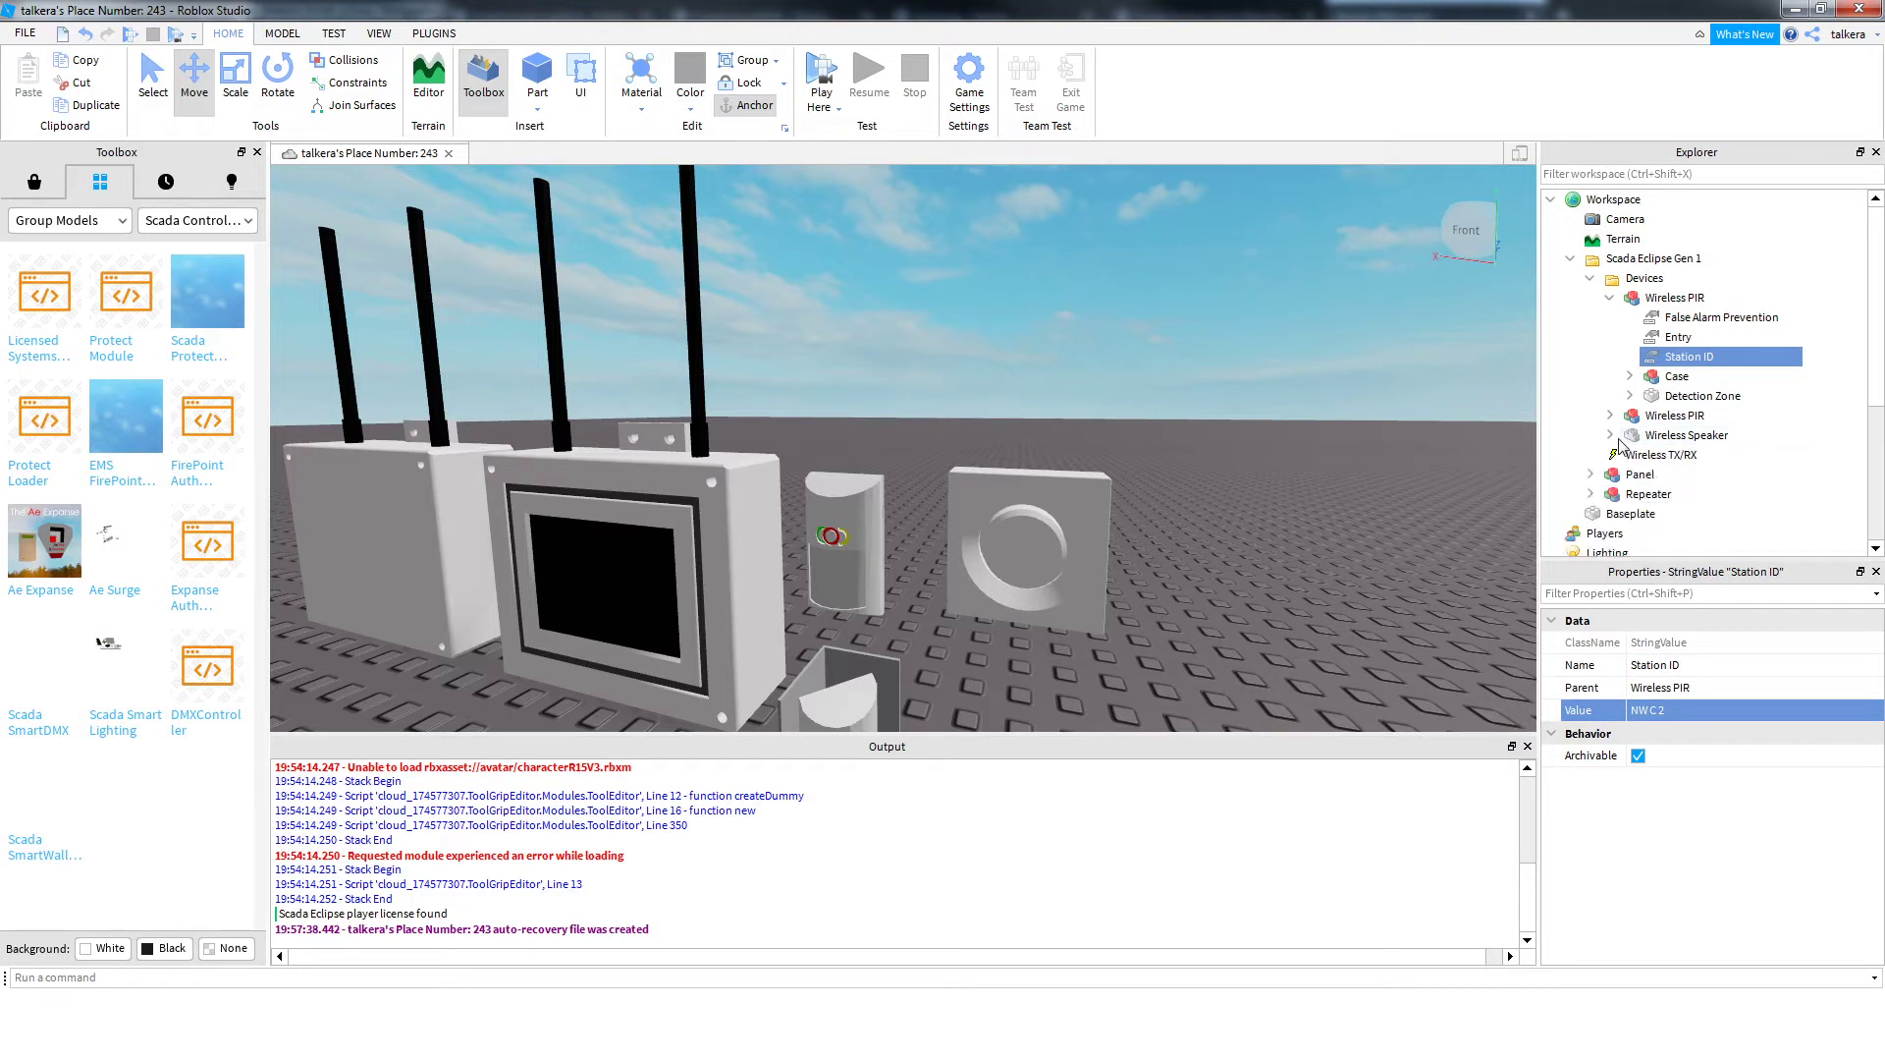
Collapse the Devices folder and open the Panel's SystemConfig script
click(1591, 281)
click(1593, 318)
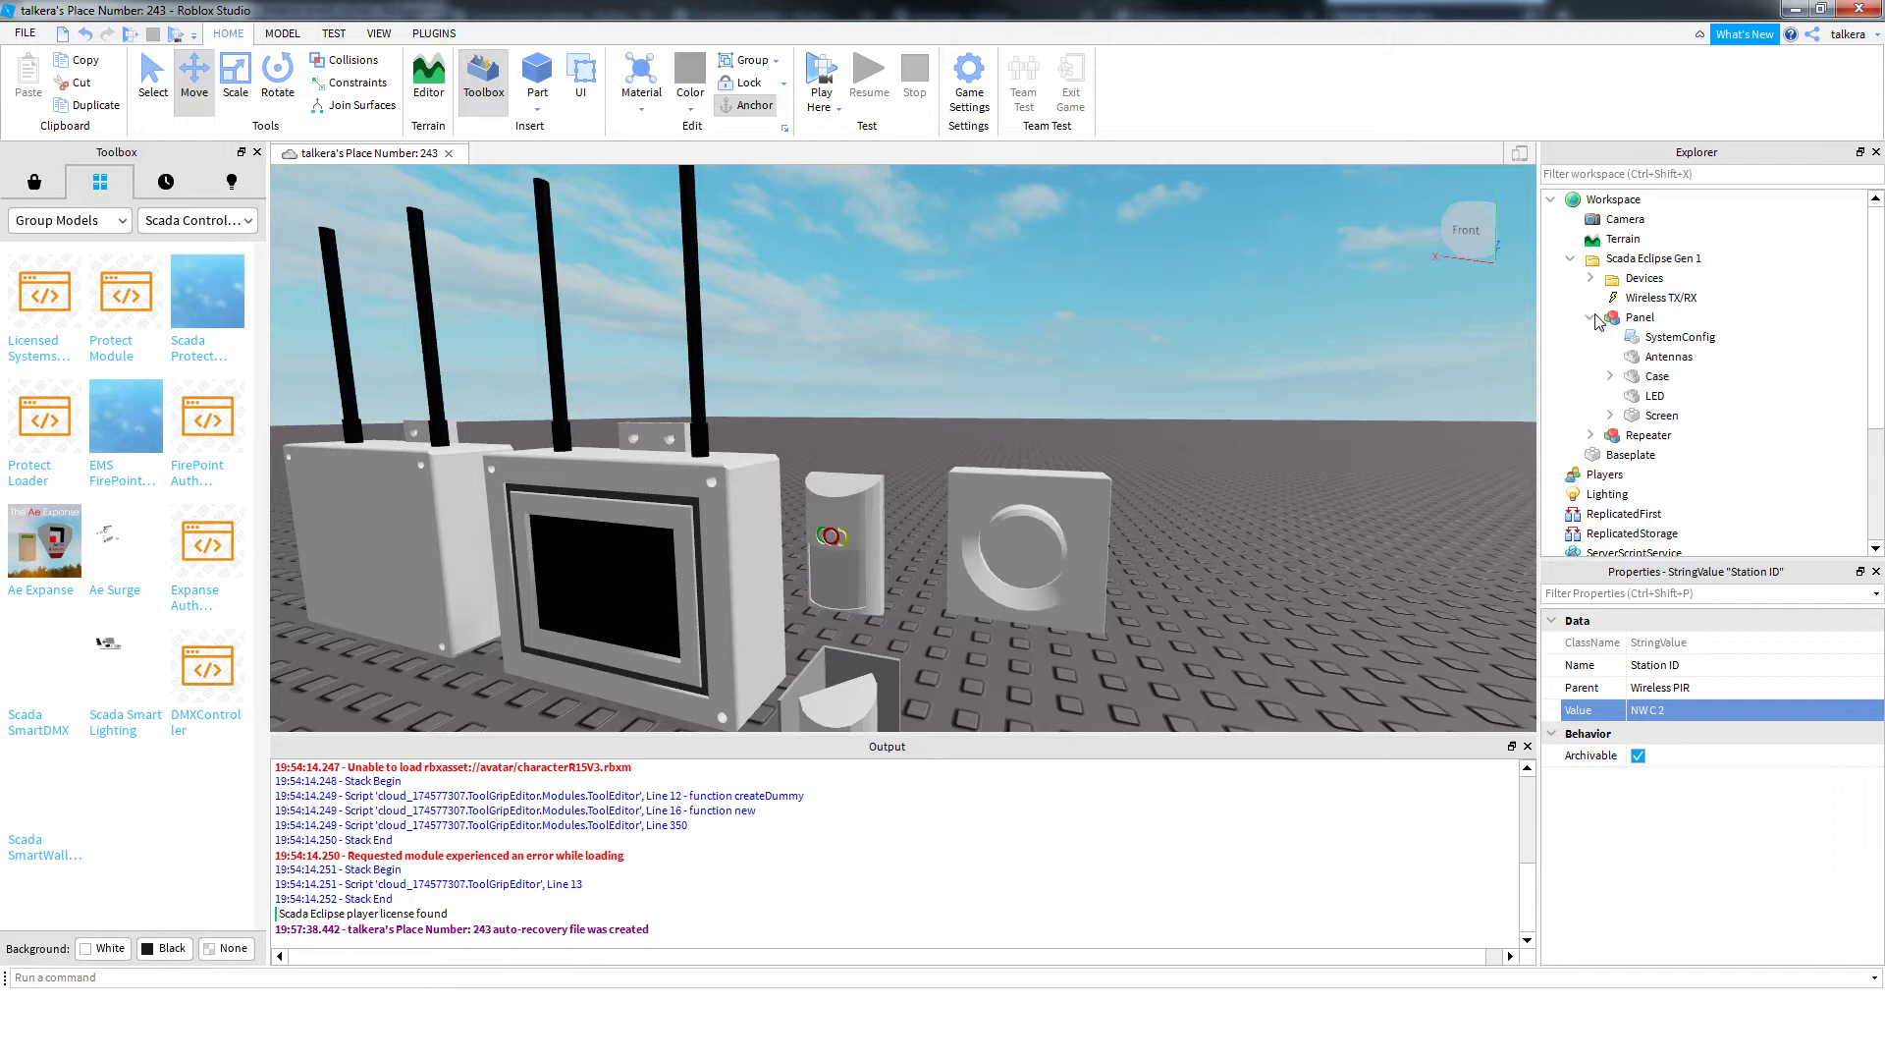
click(1666, 339)
double_click(1672, 339)
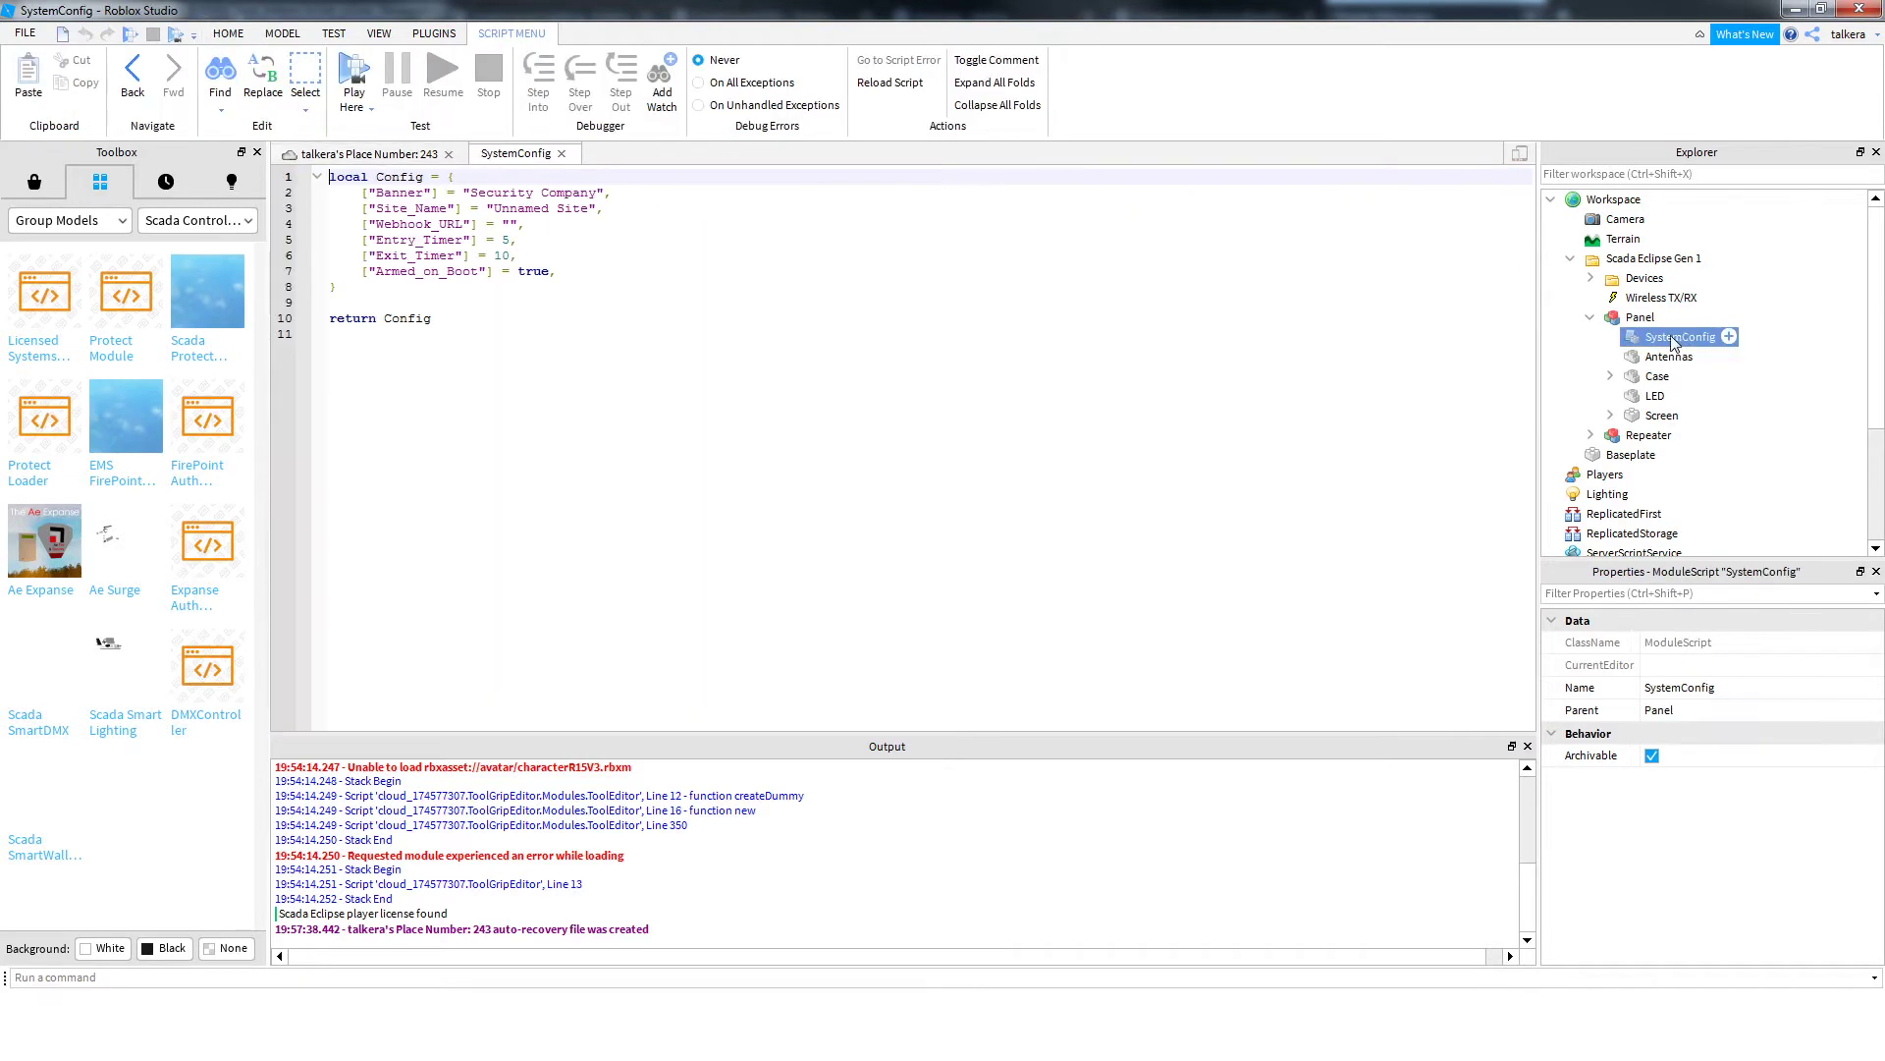
Review the Banner, Site_Name and Webhook_URL settings in the SystemConfig script
drag(408, 193, 695, 196)
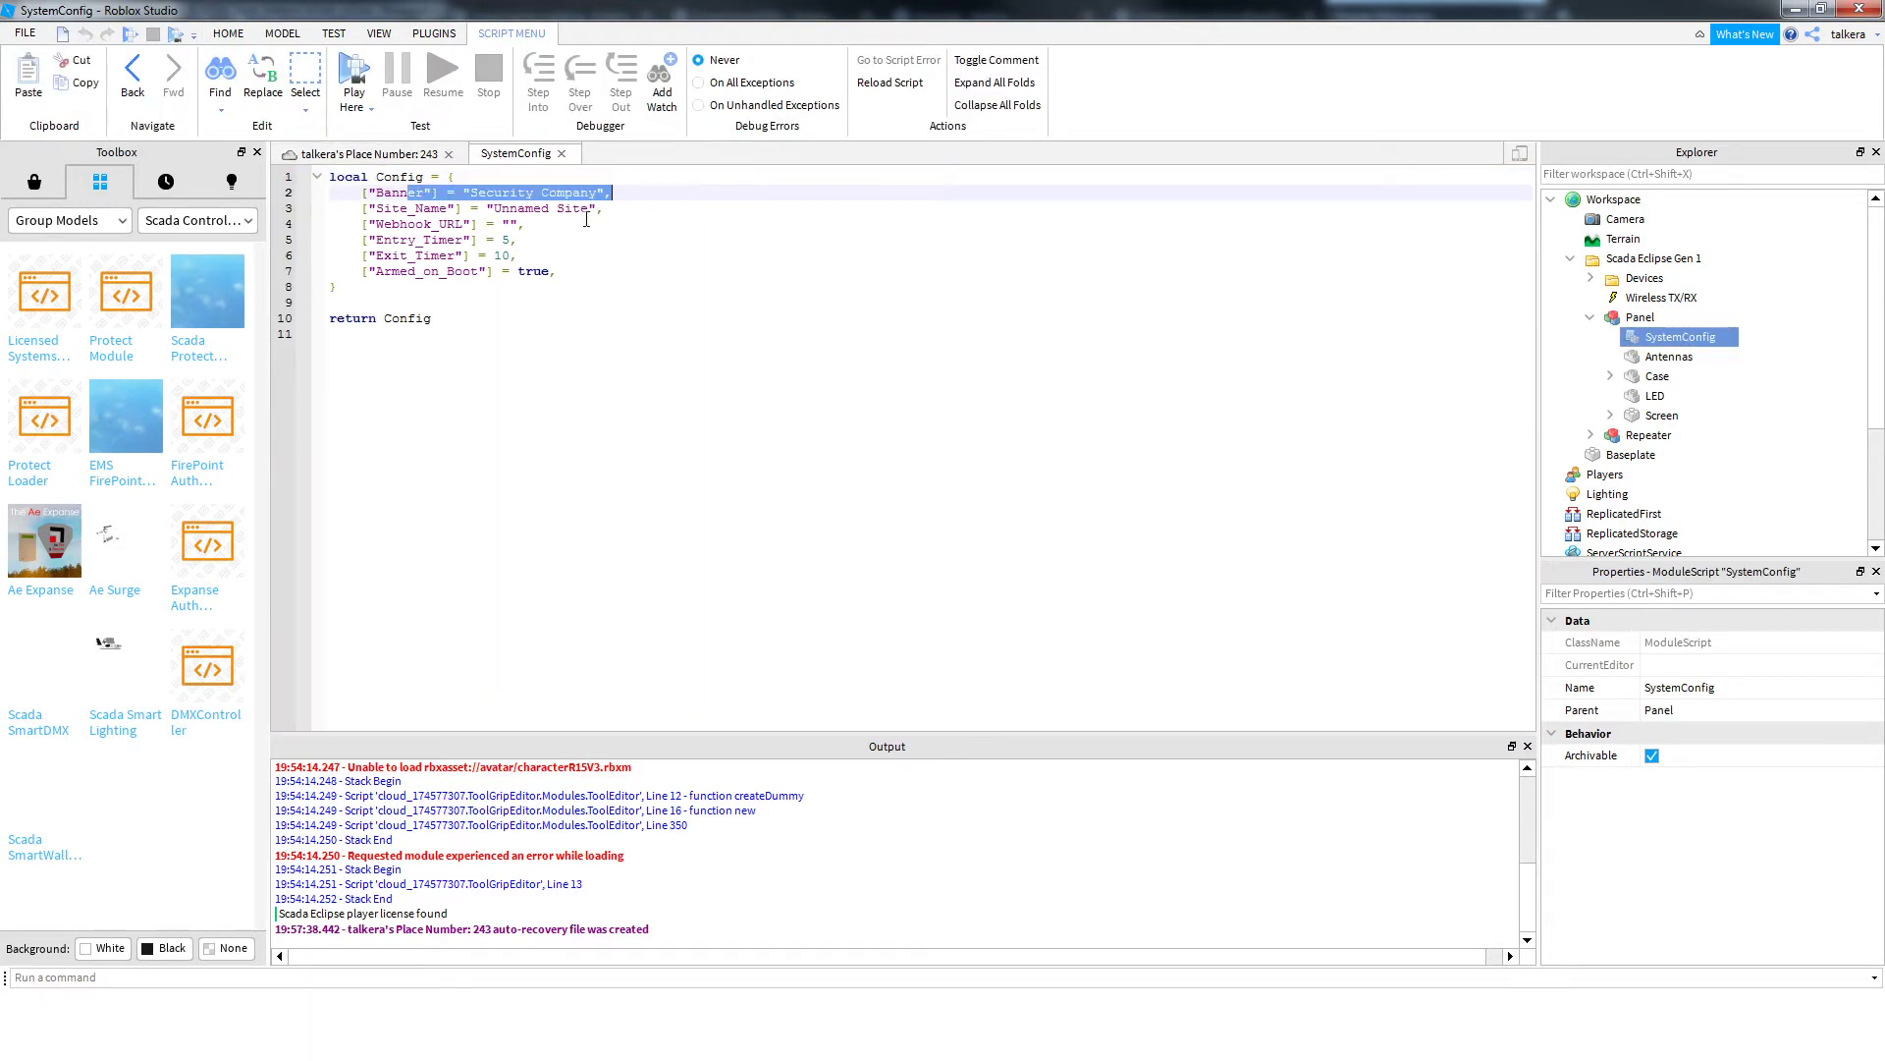
drag(417, 208, 619, 210)
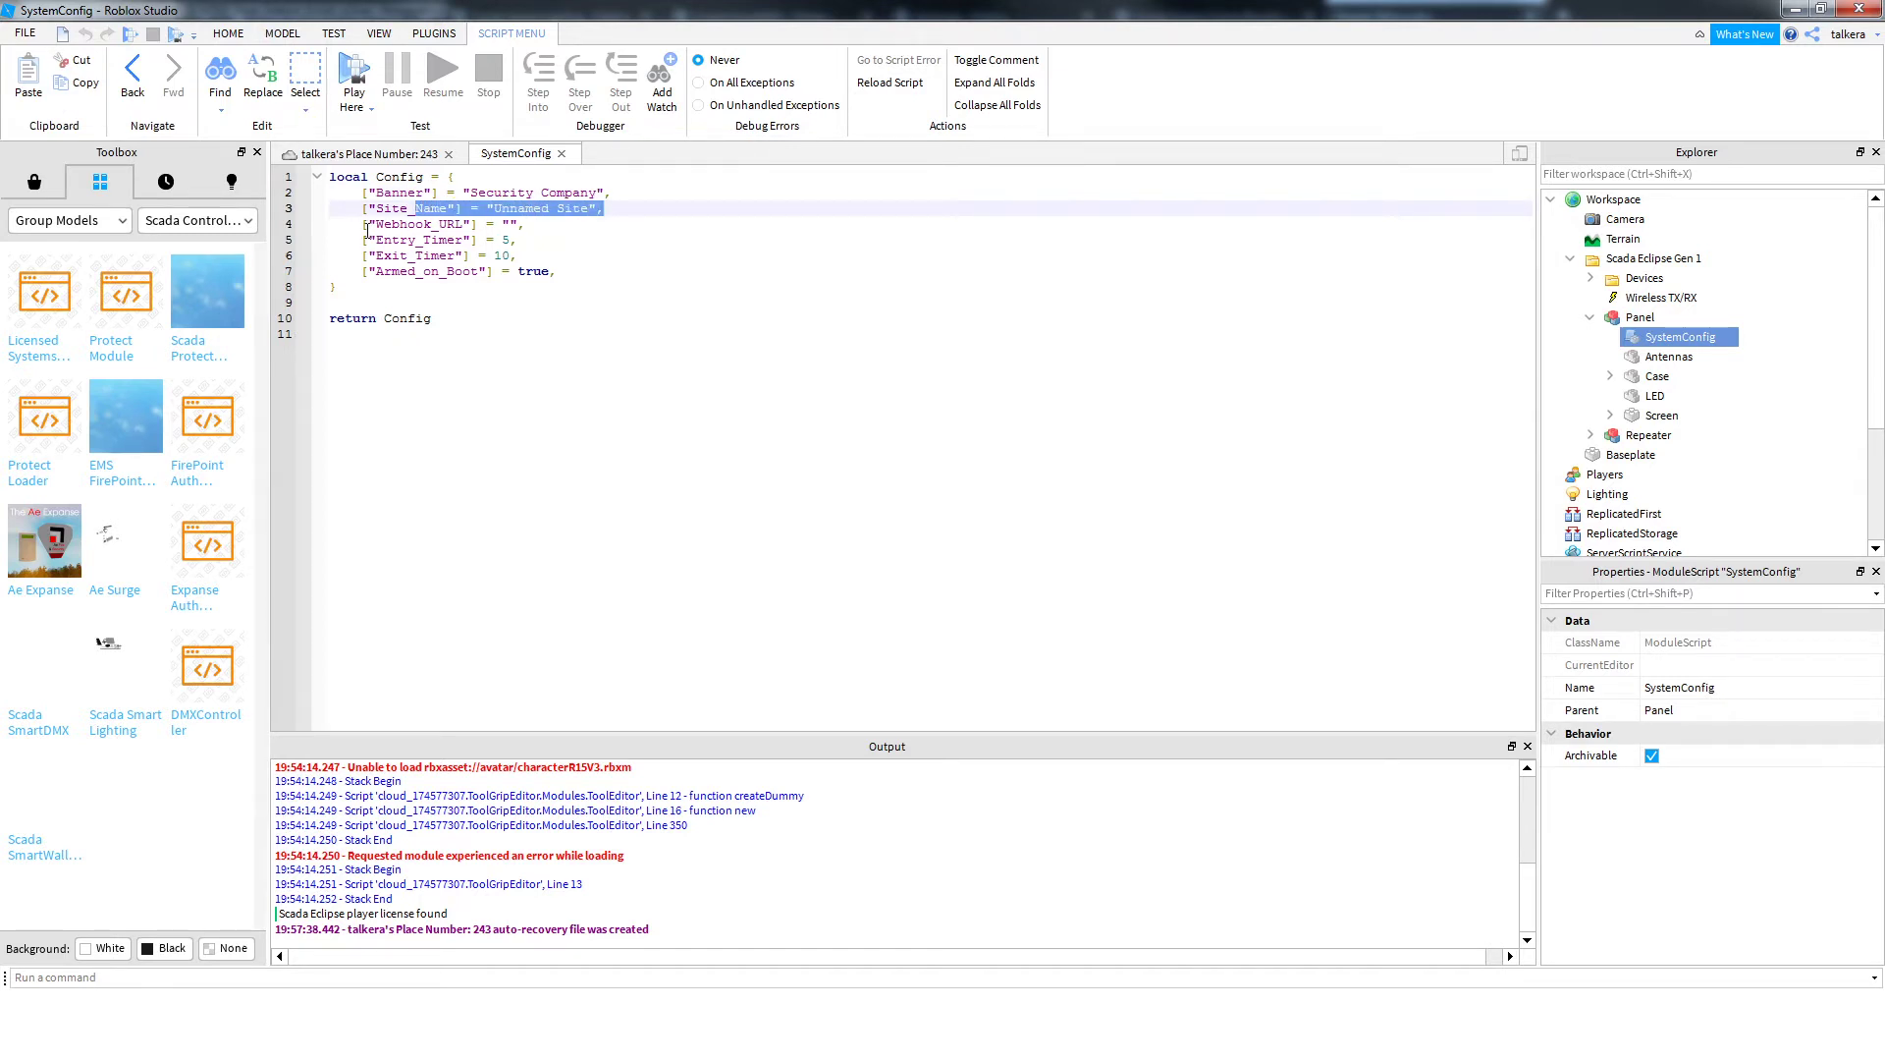
drag(366, 225, 530, 225)
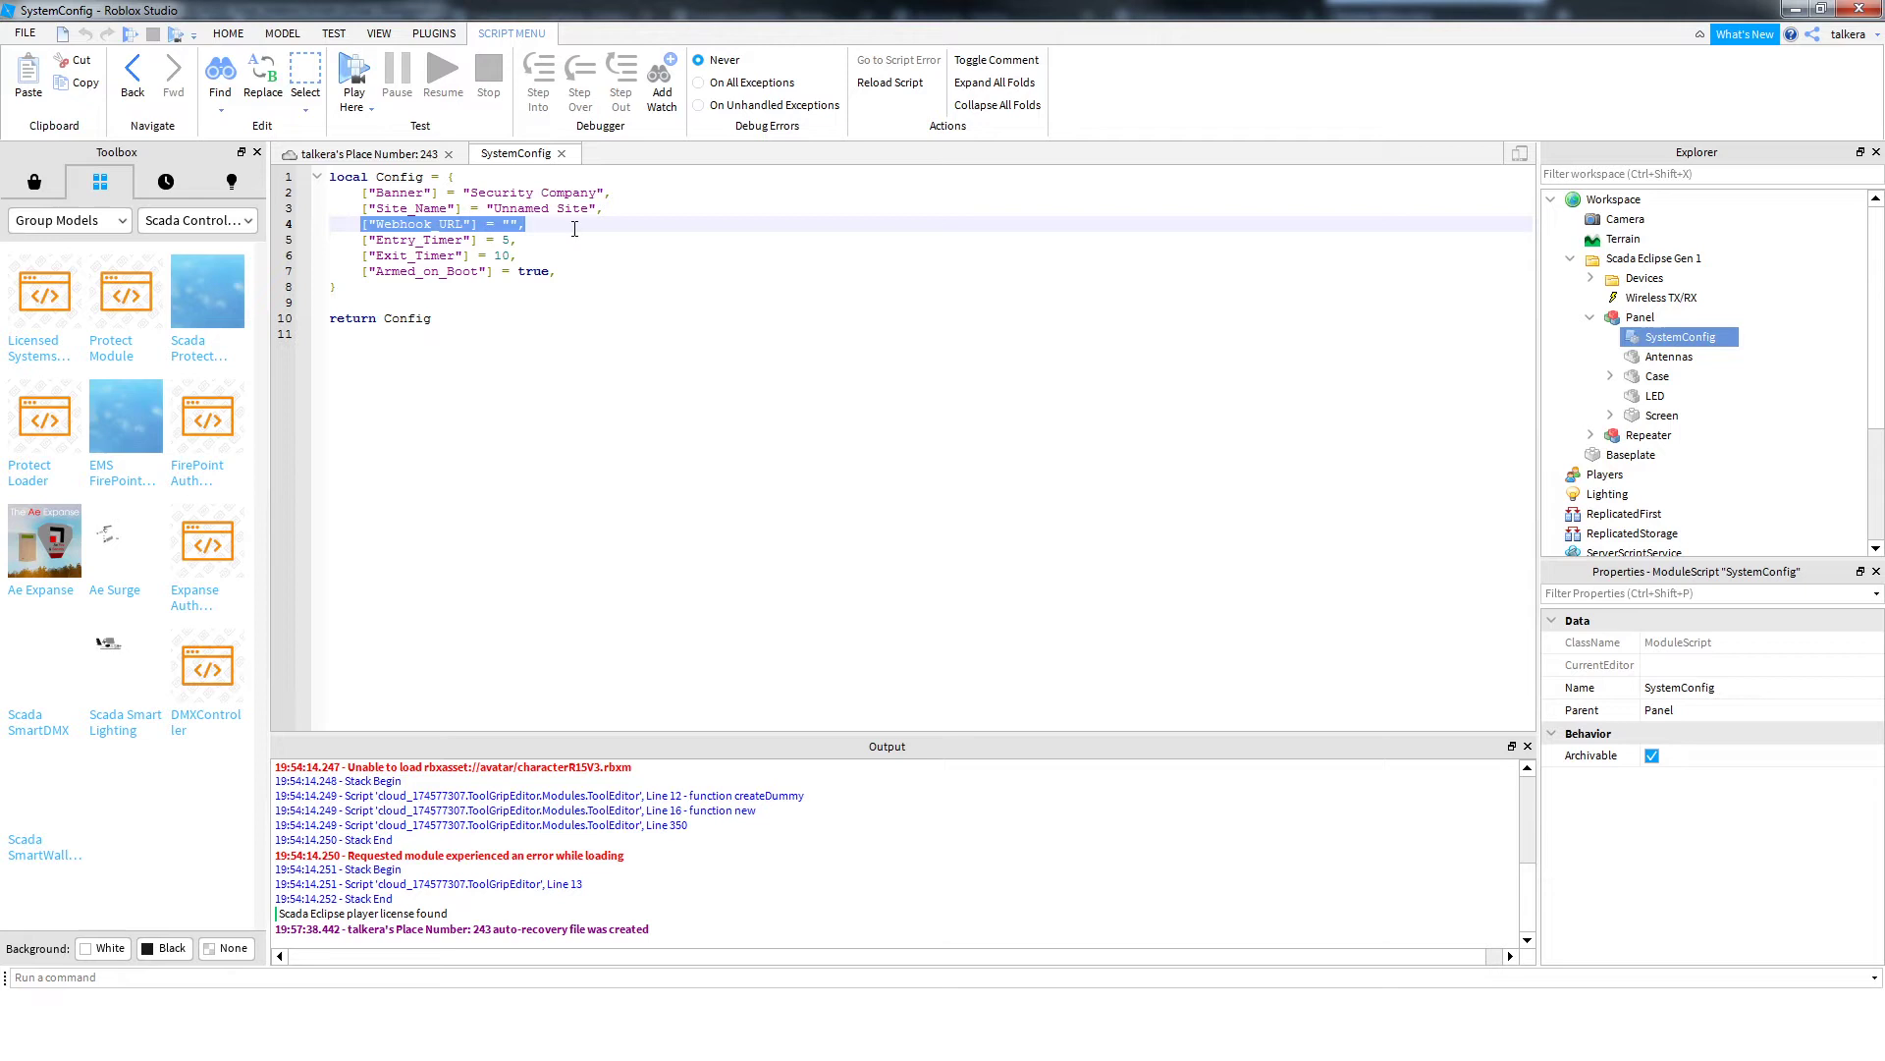
click(509, 226)
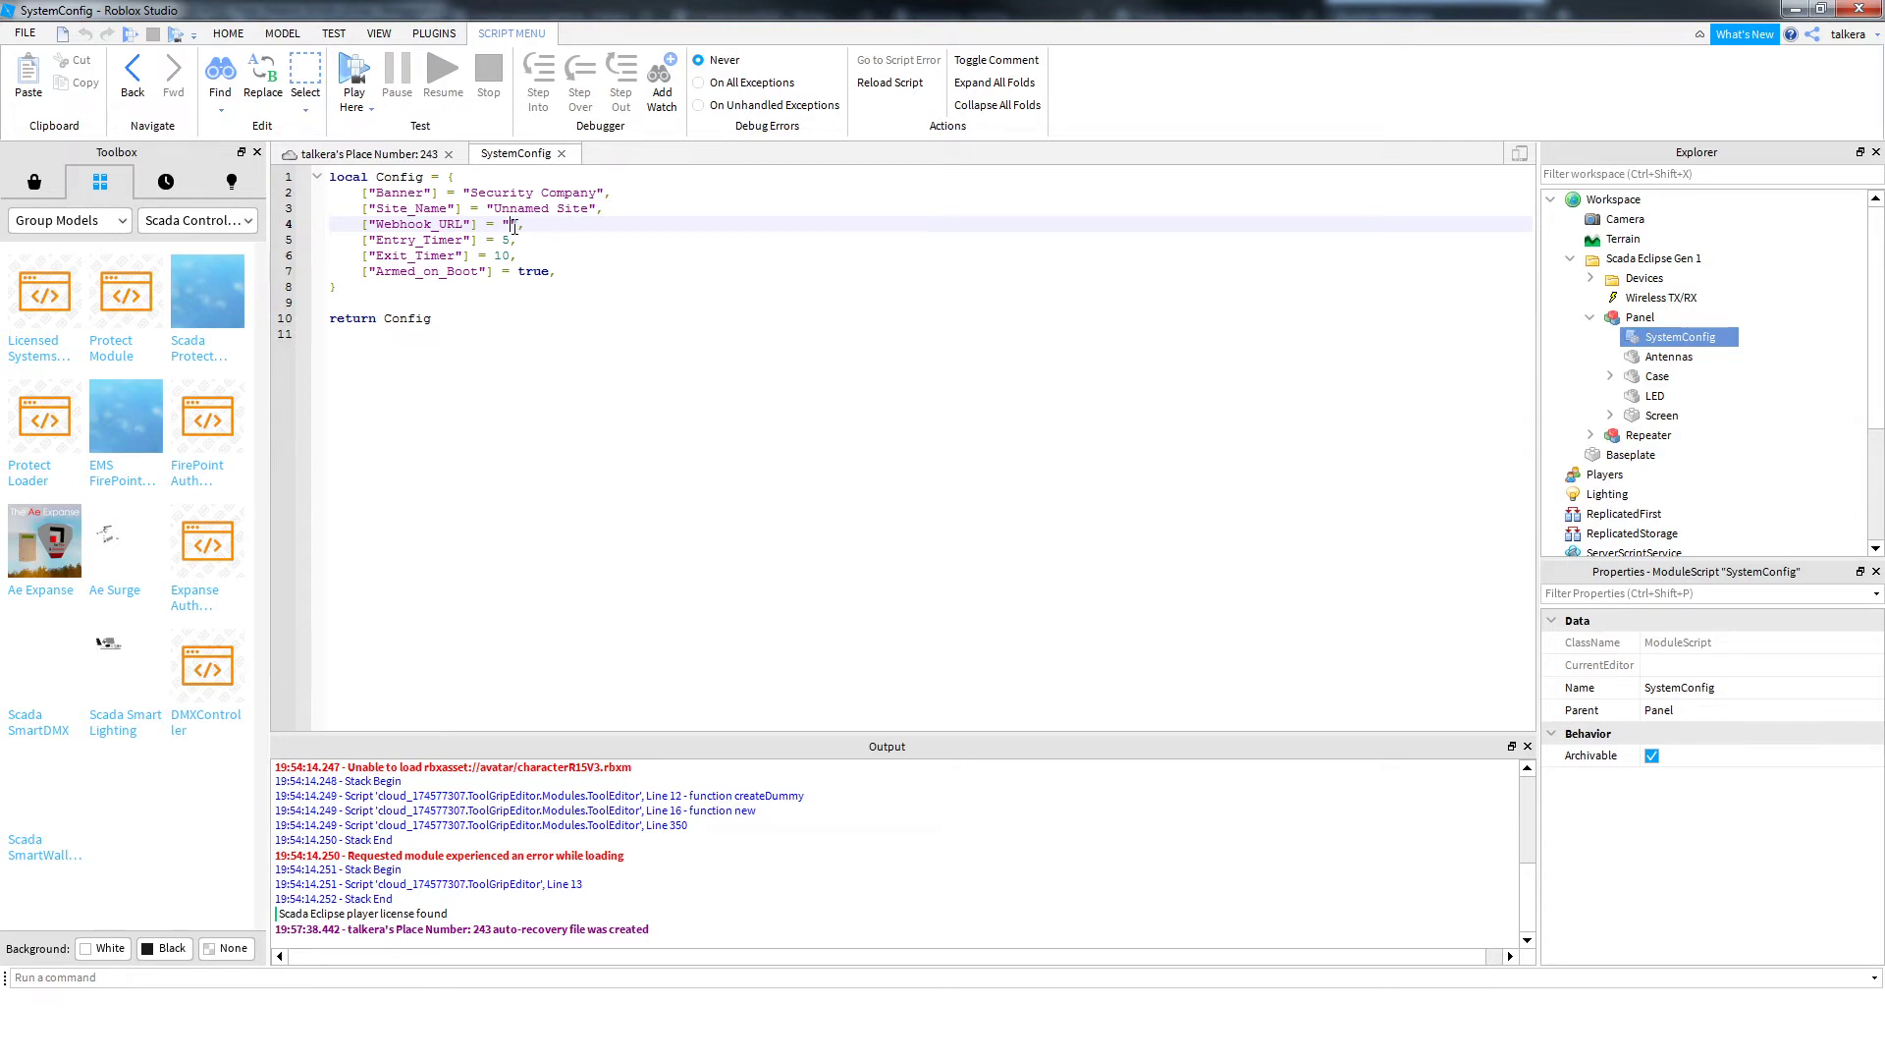
Review the Entry_Timer, Exit_Timer and Armed_on_Boot settings, and close the SystemConfig script
drag(382, 240, 539, 243)
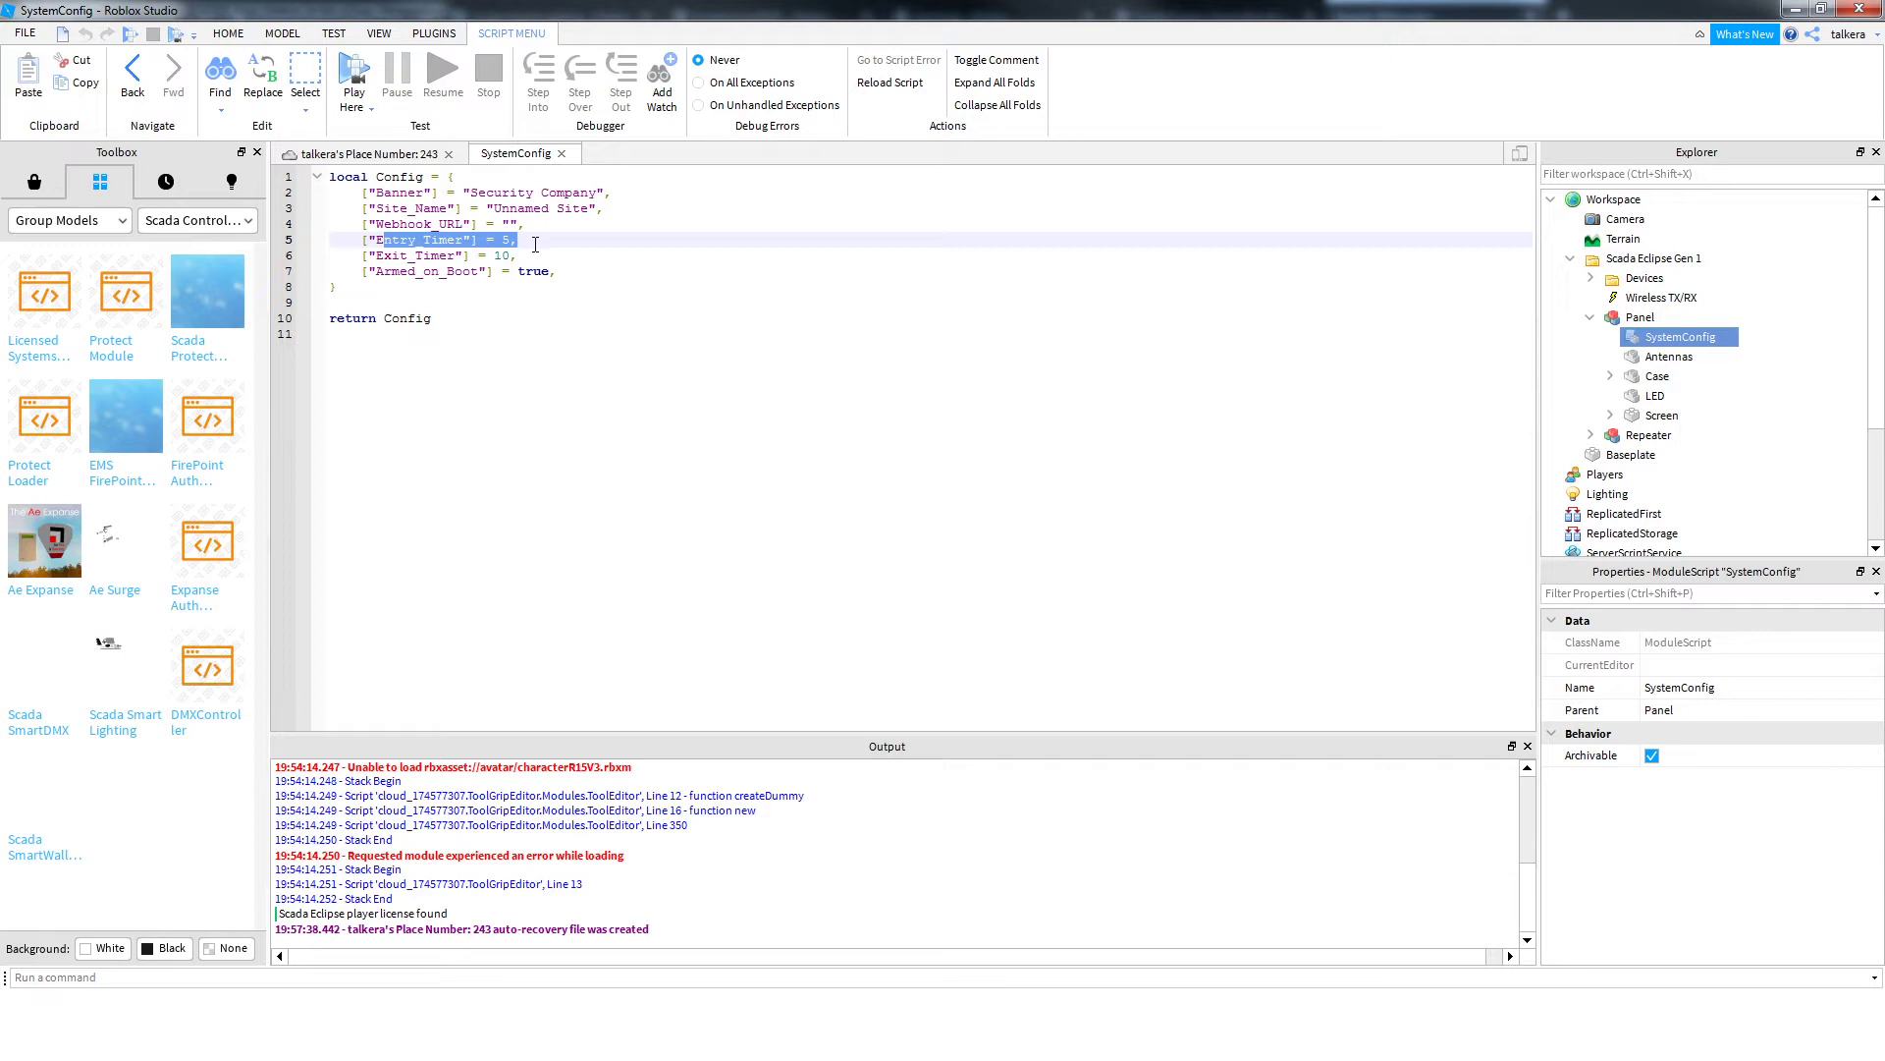
click(455, 258)
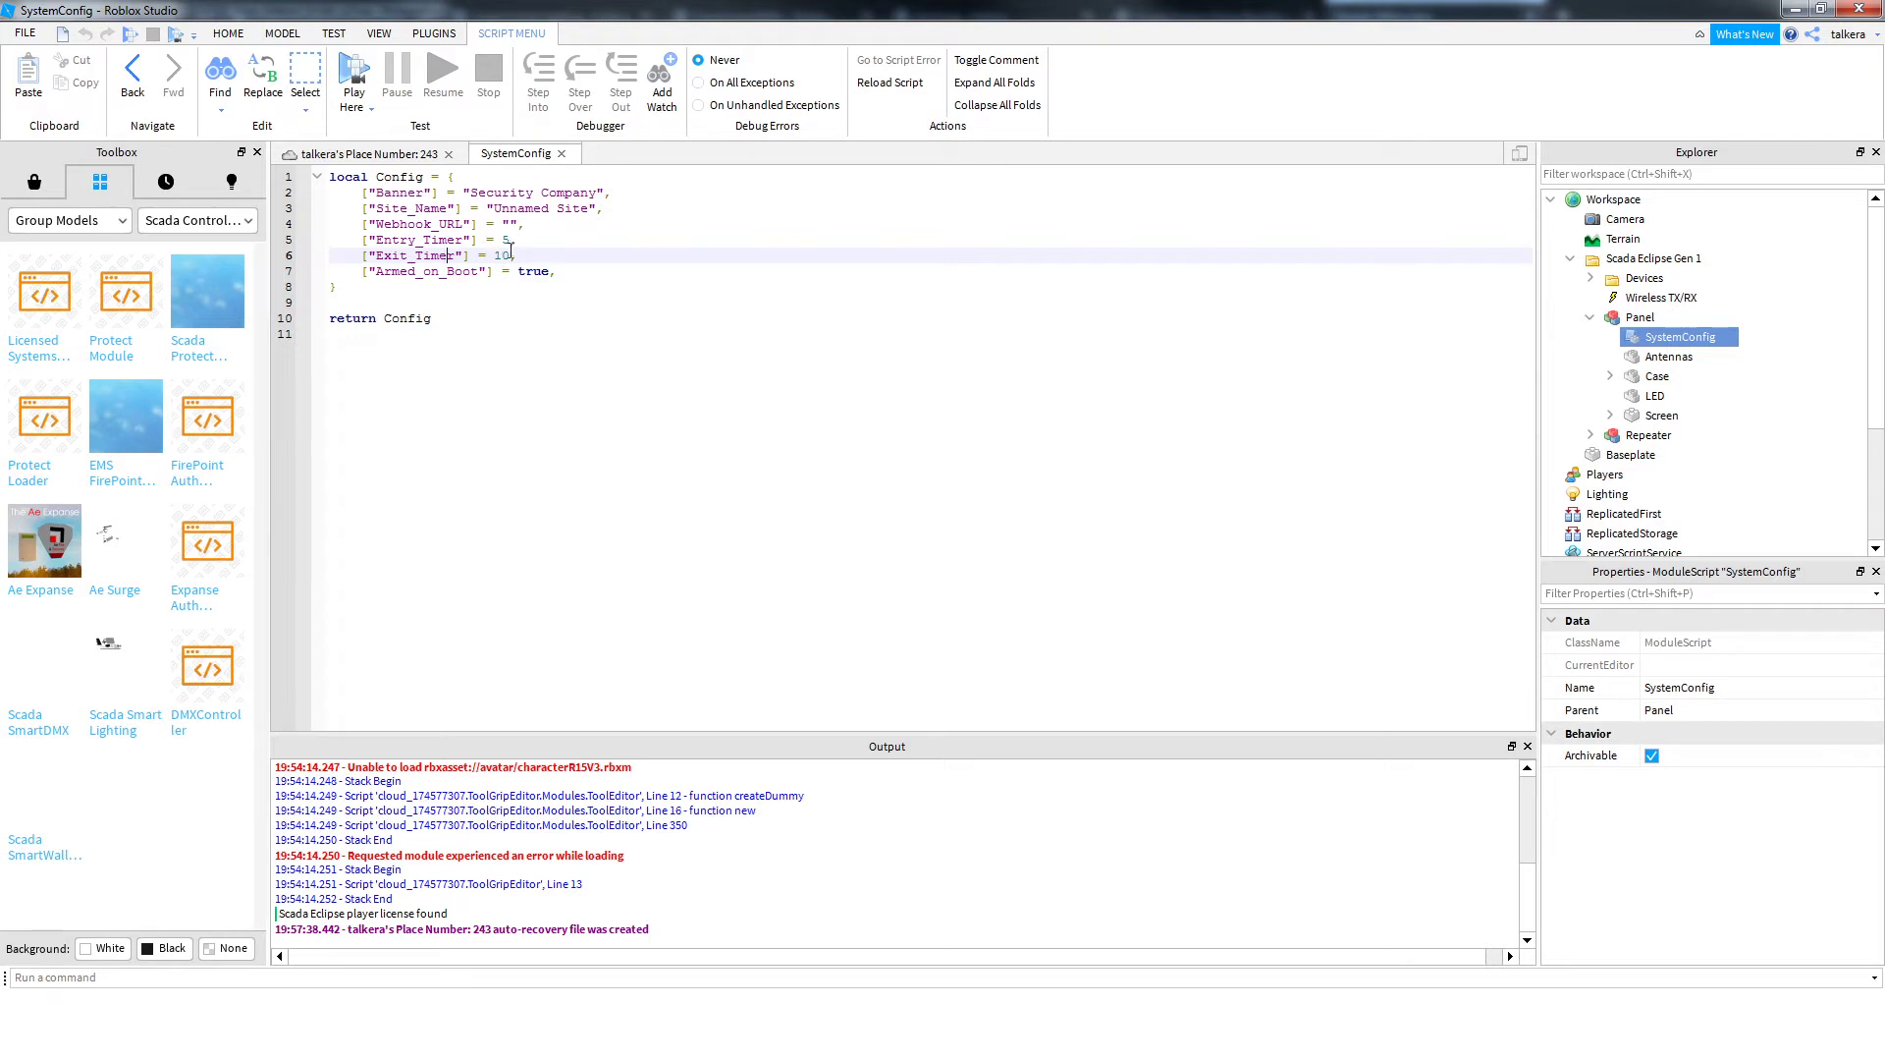
drag(384, 273, 560, 272)
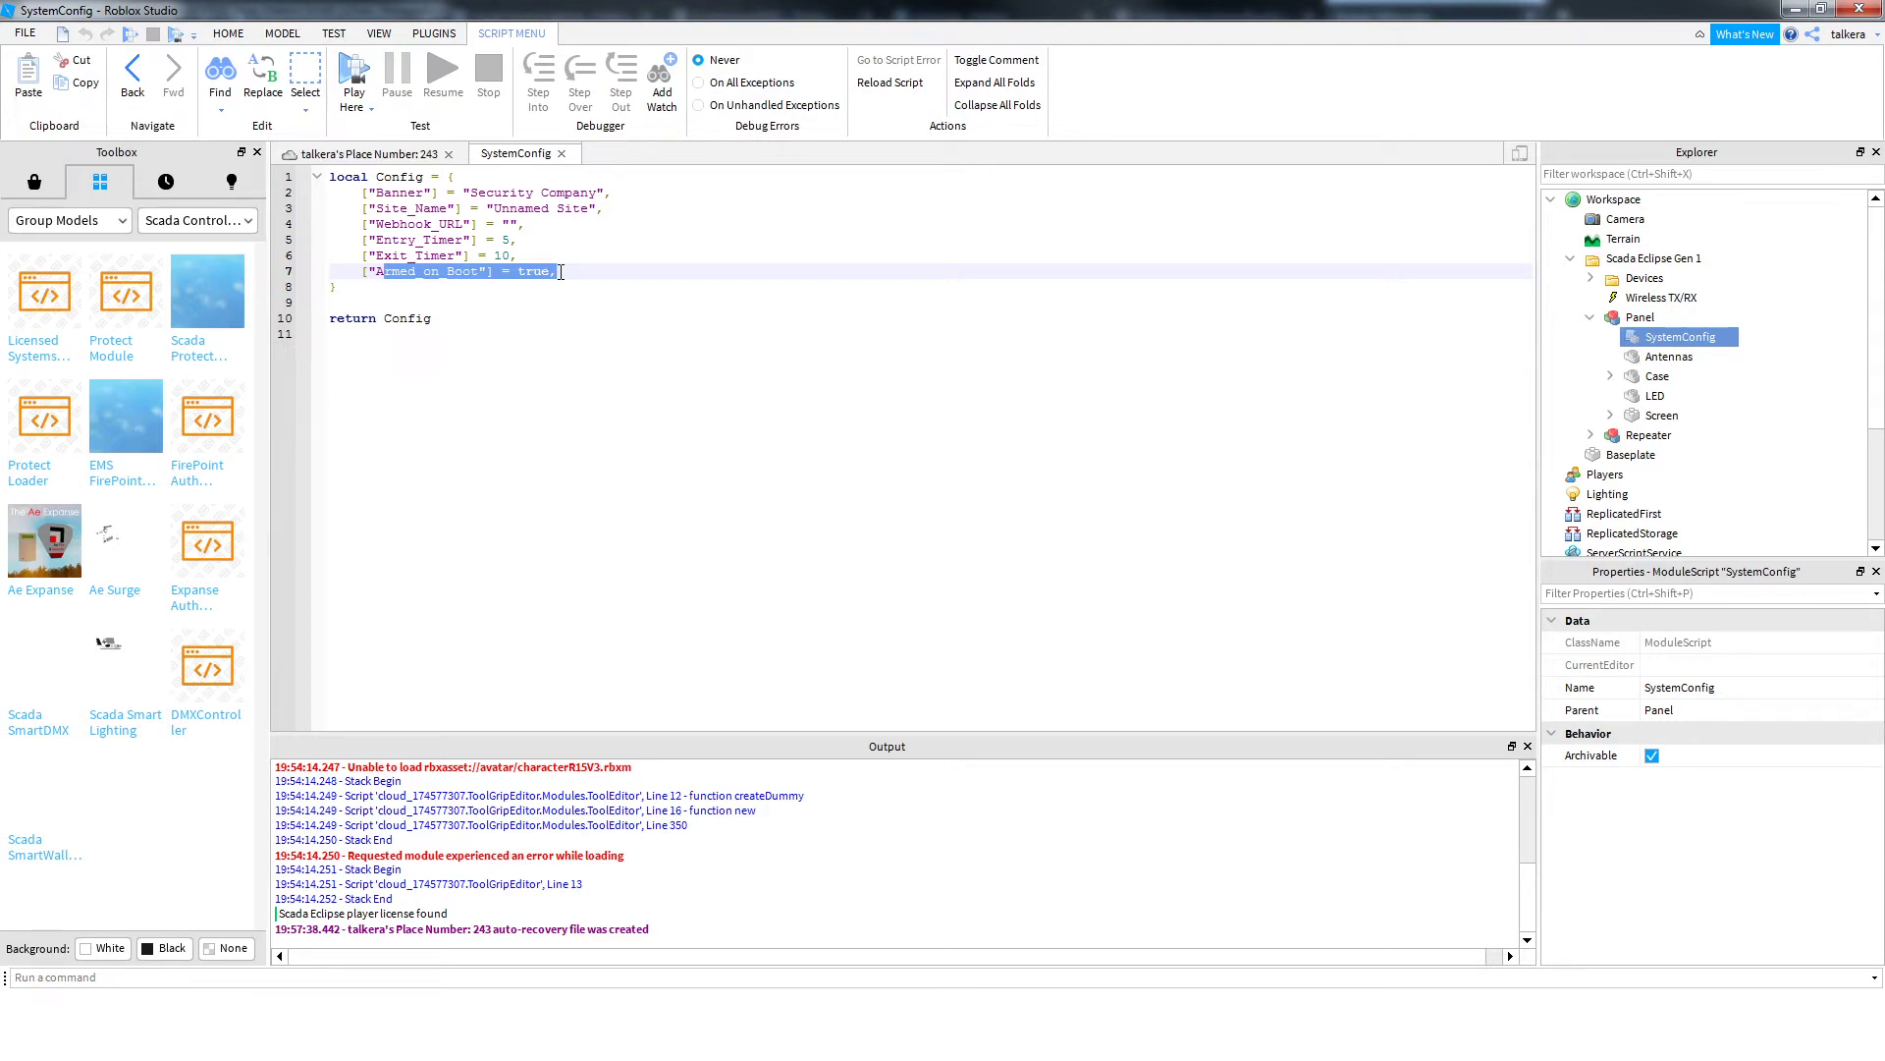
click(632, 269)
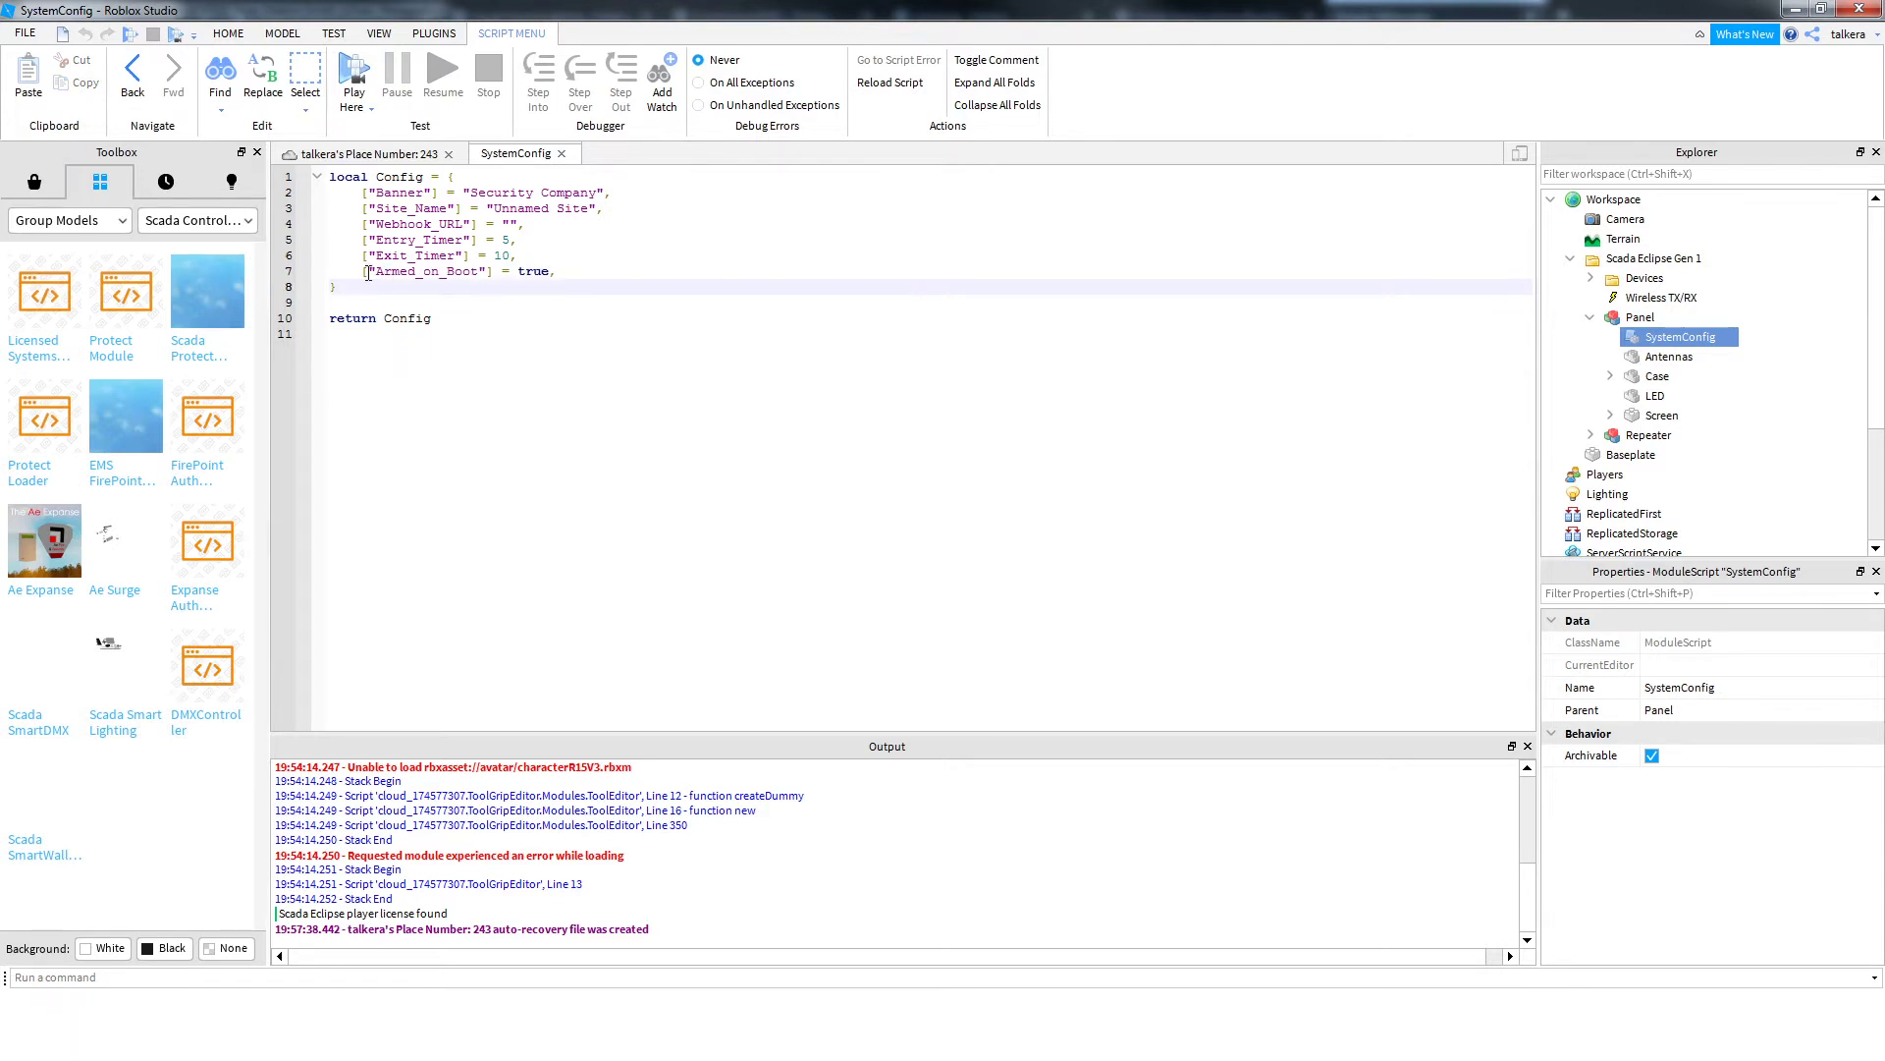
key(shift+Home)
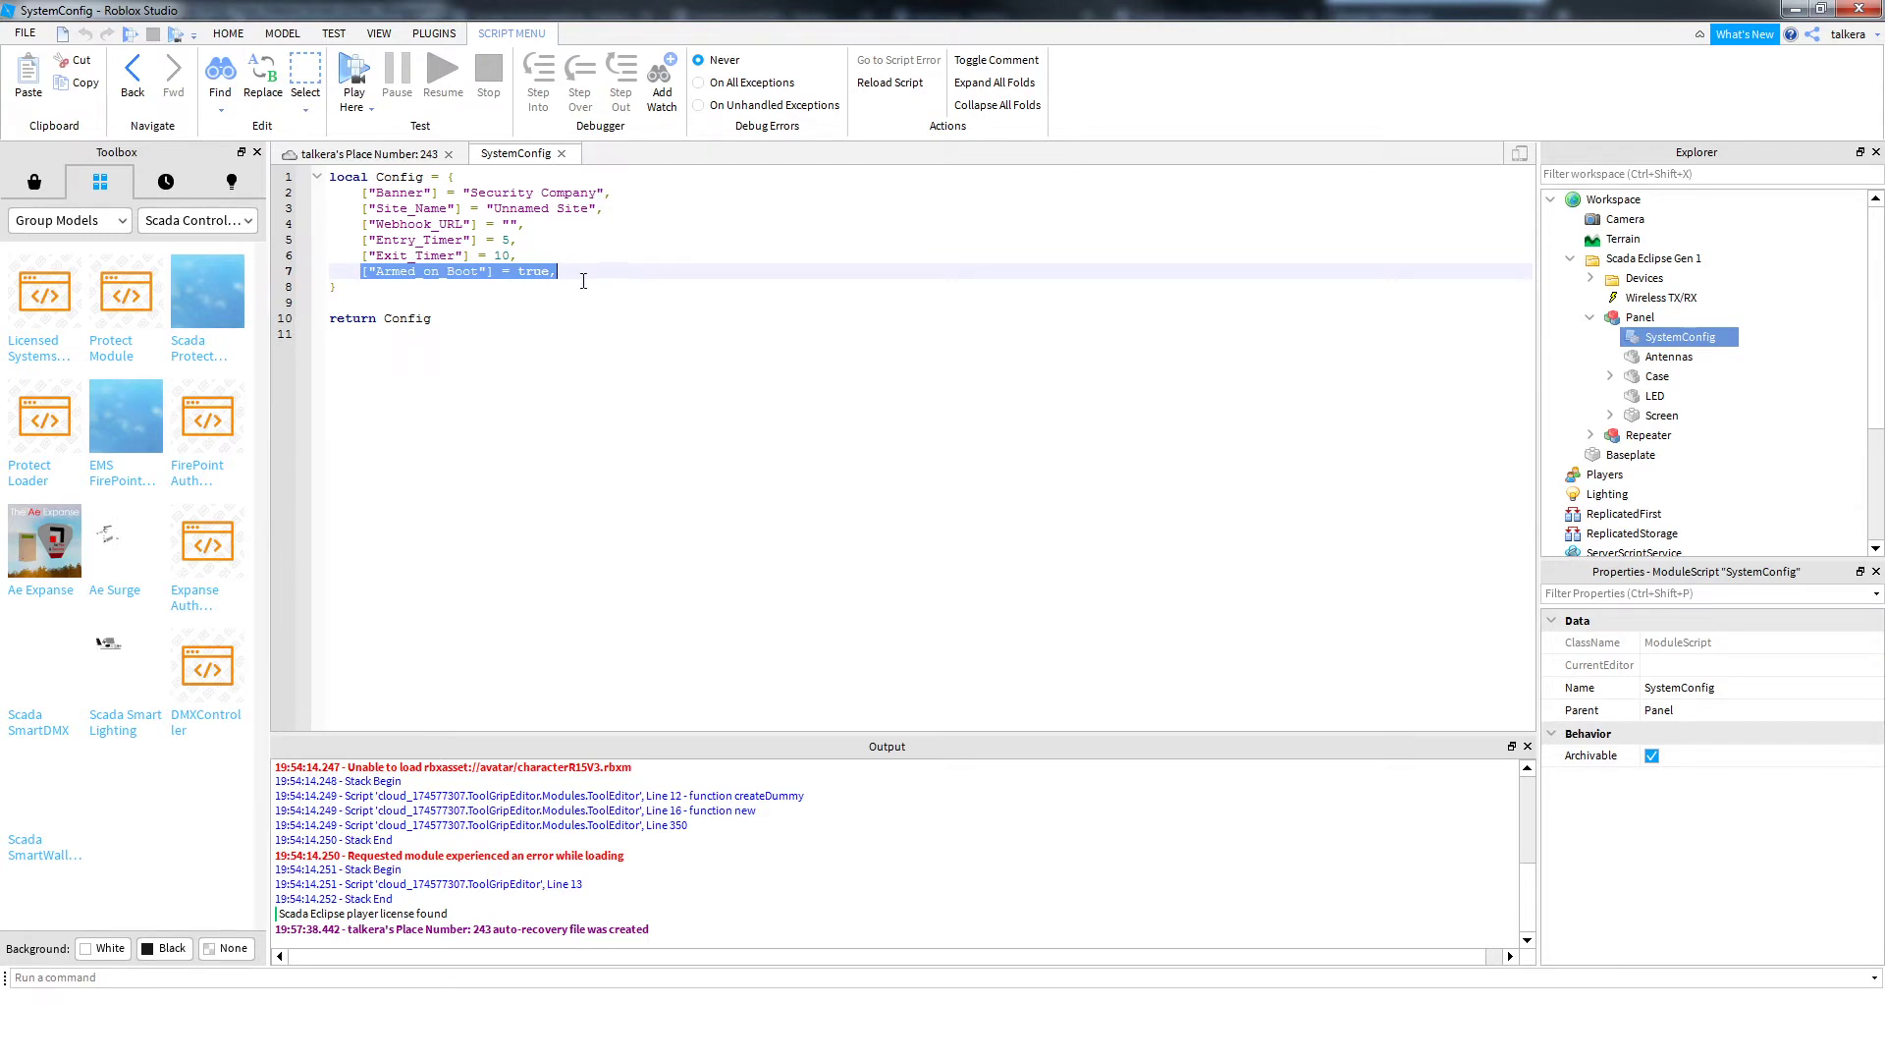
click(538, 274)
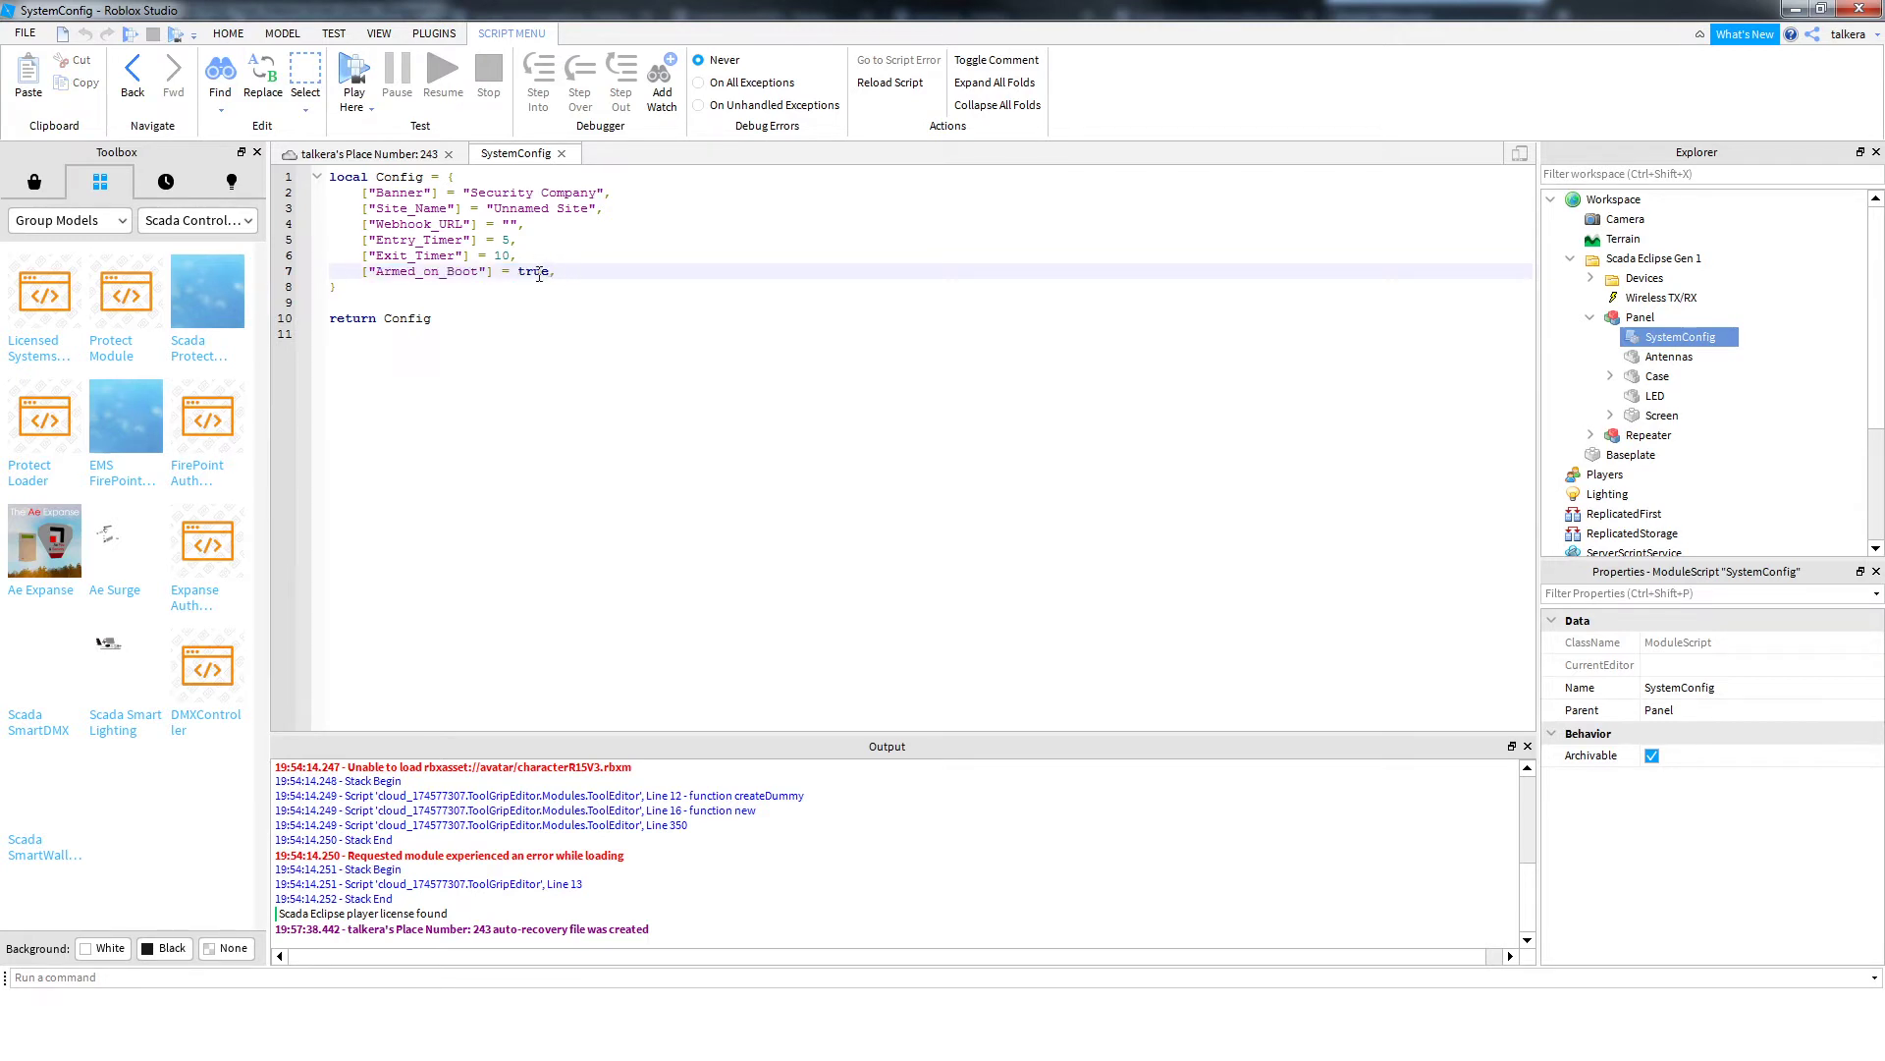
click(561, 156)
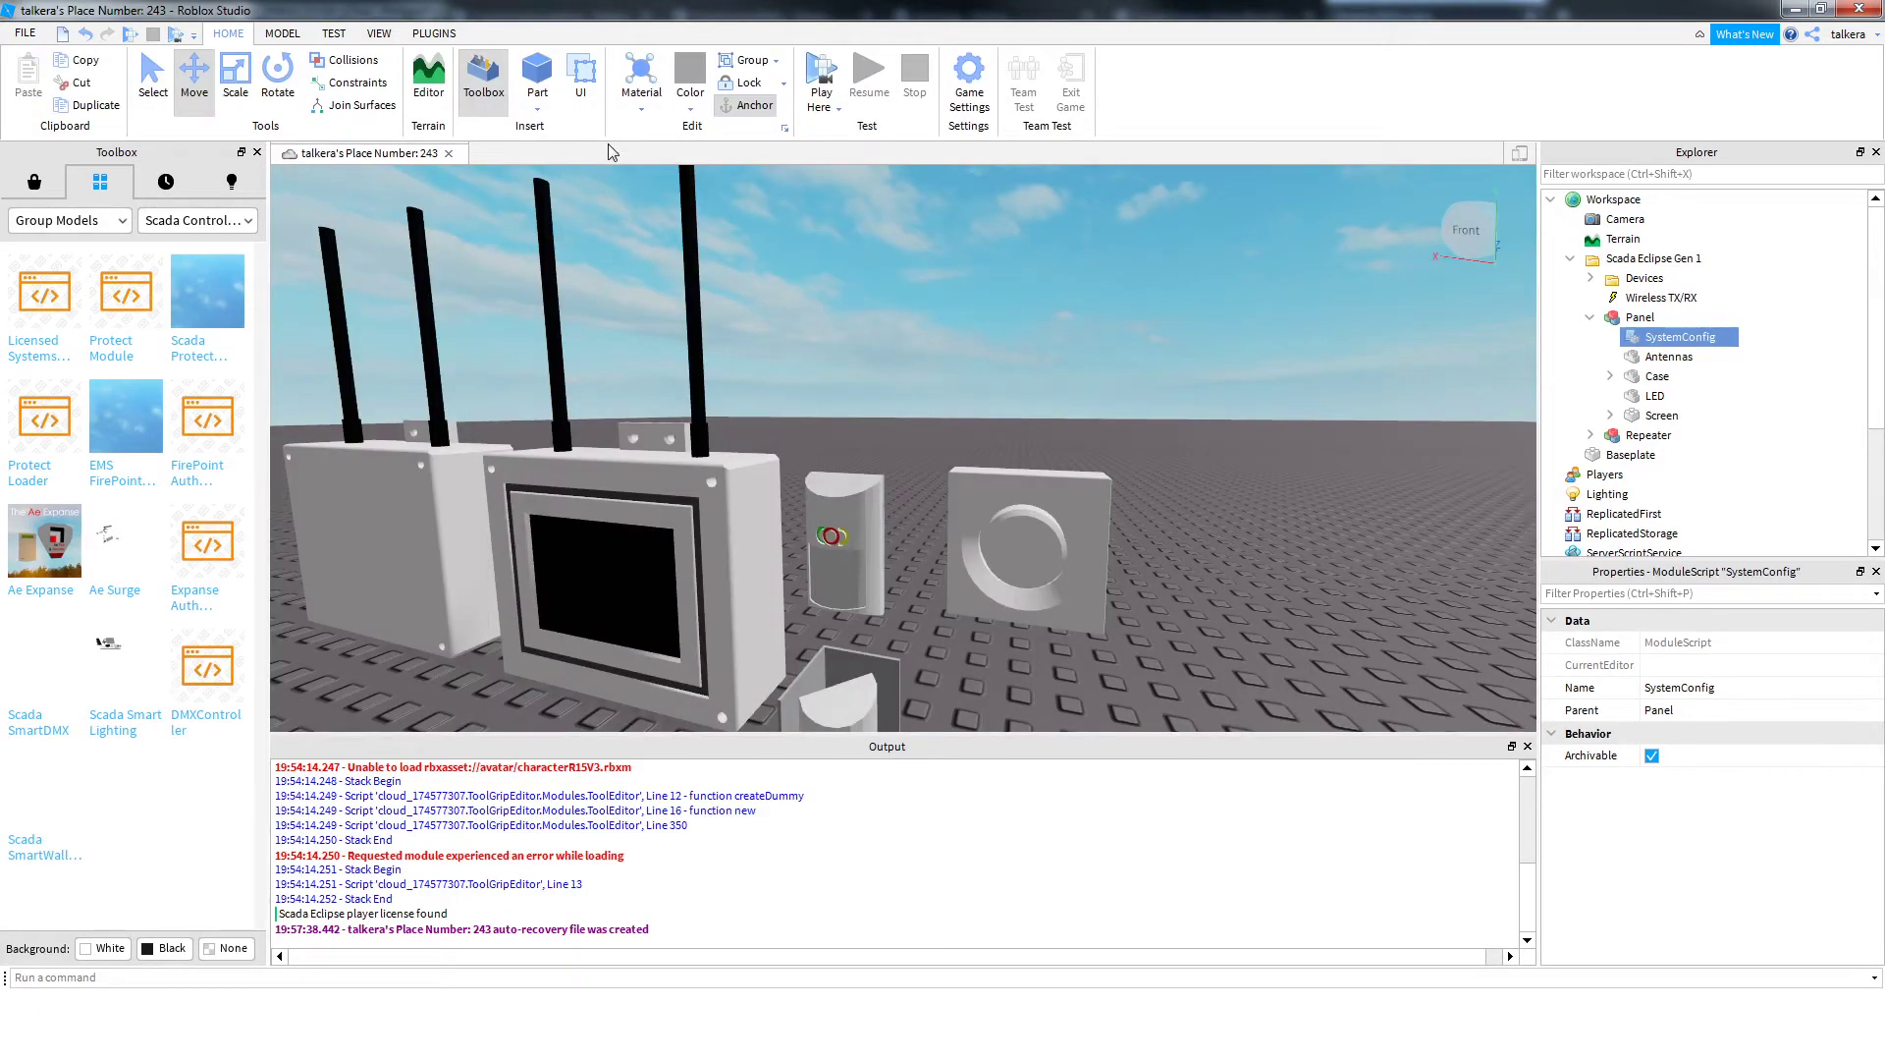
Start a play test of the place at a distance from the alarm devices and switch to a first-person view
key(a)
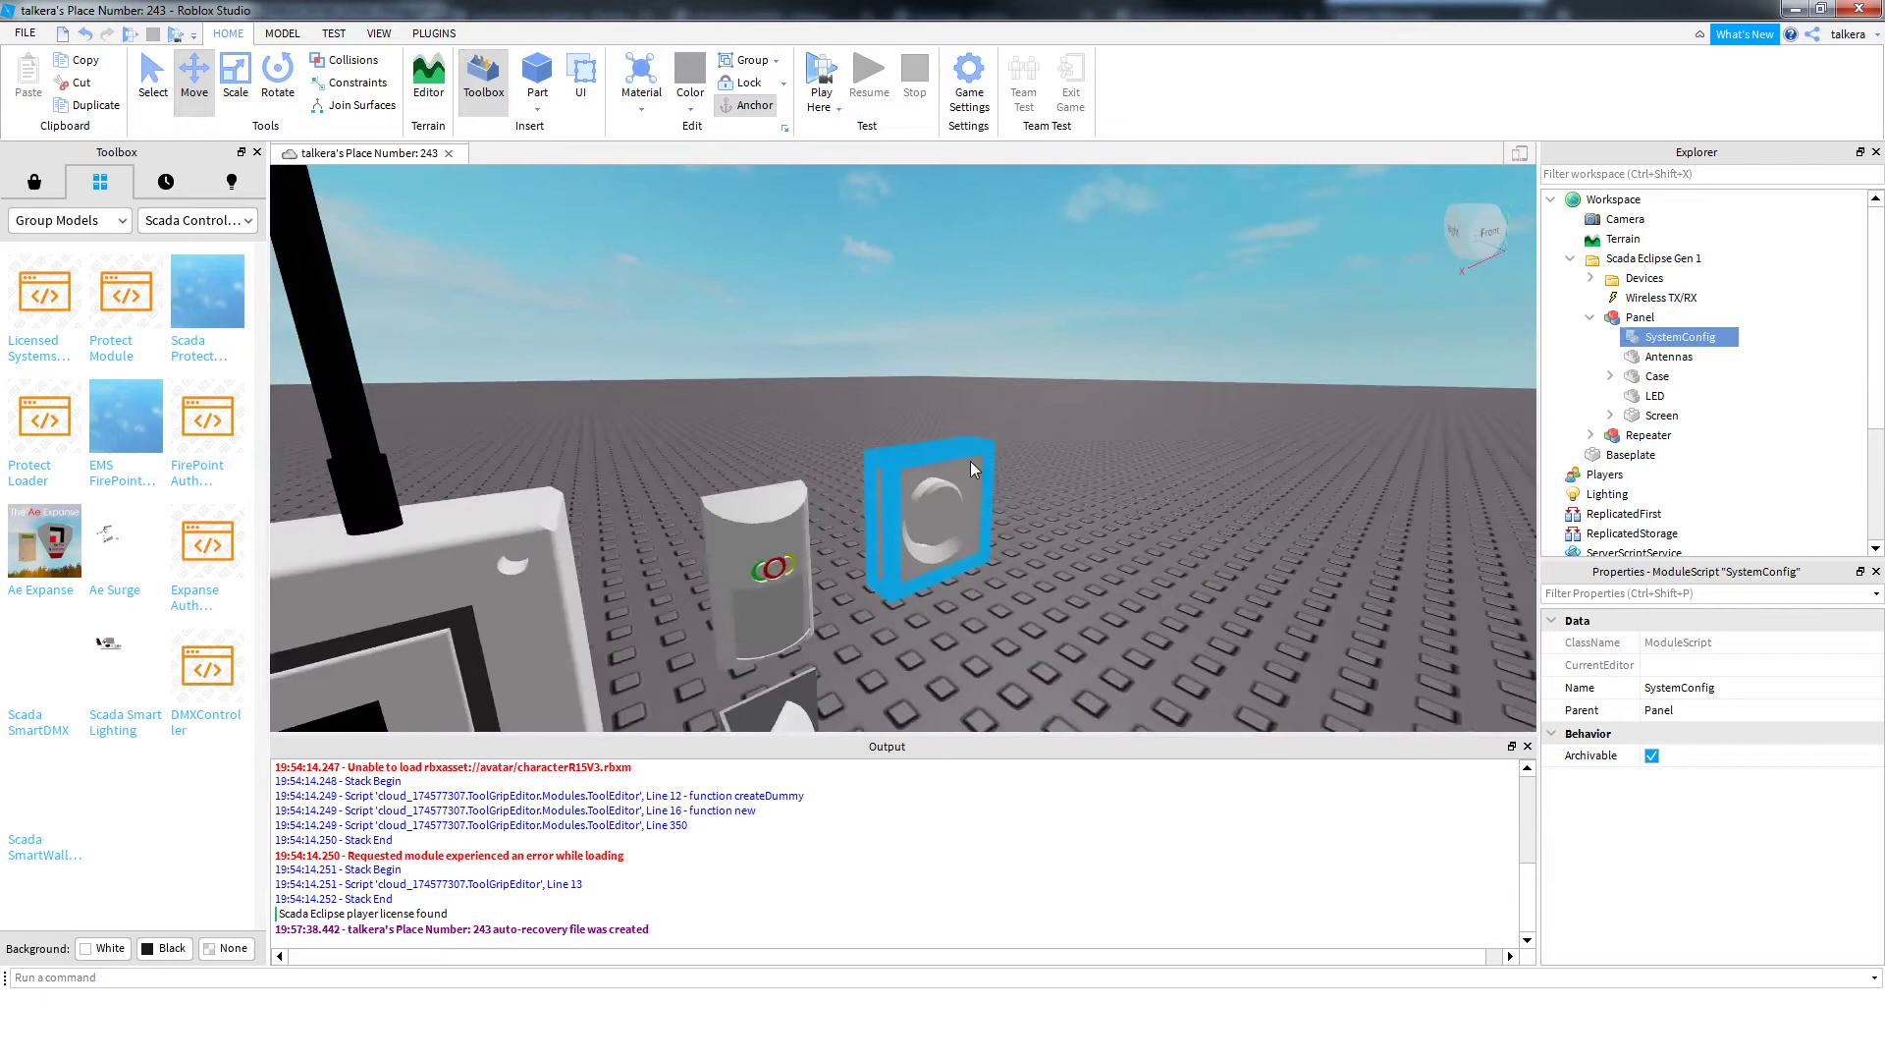
key(s)
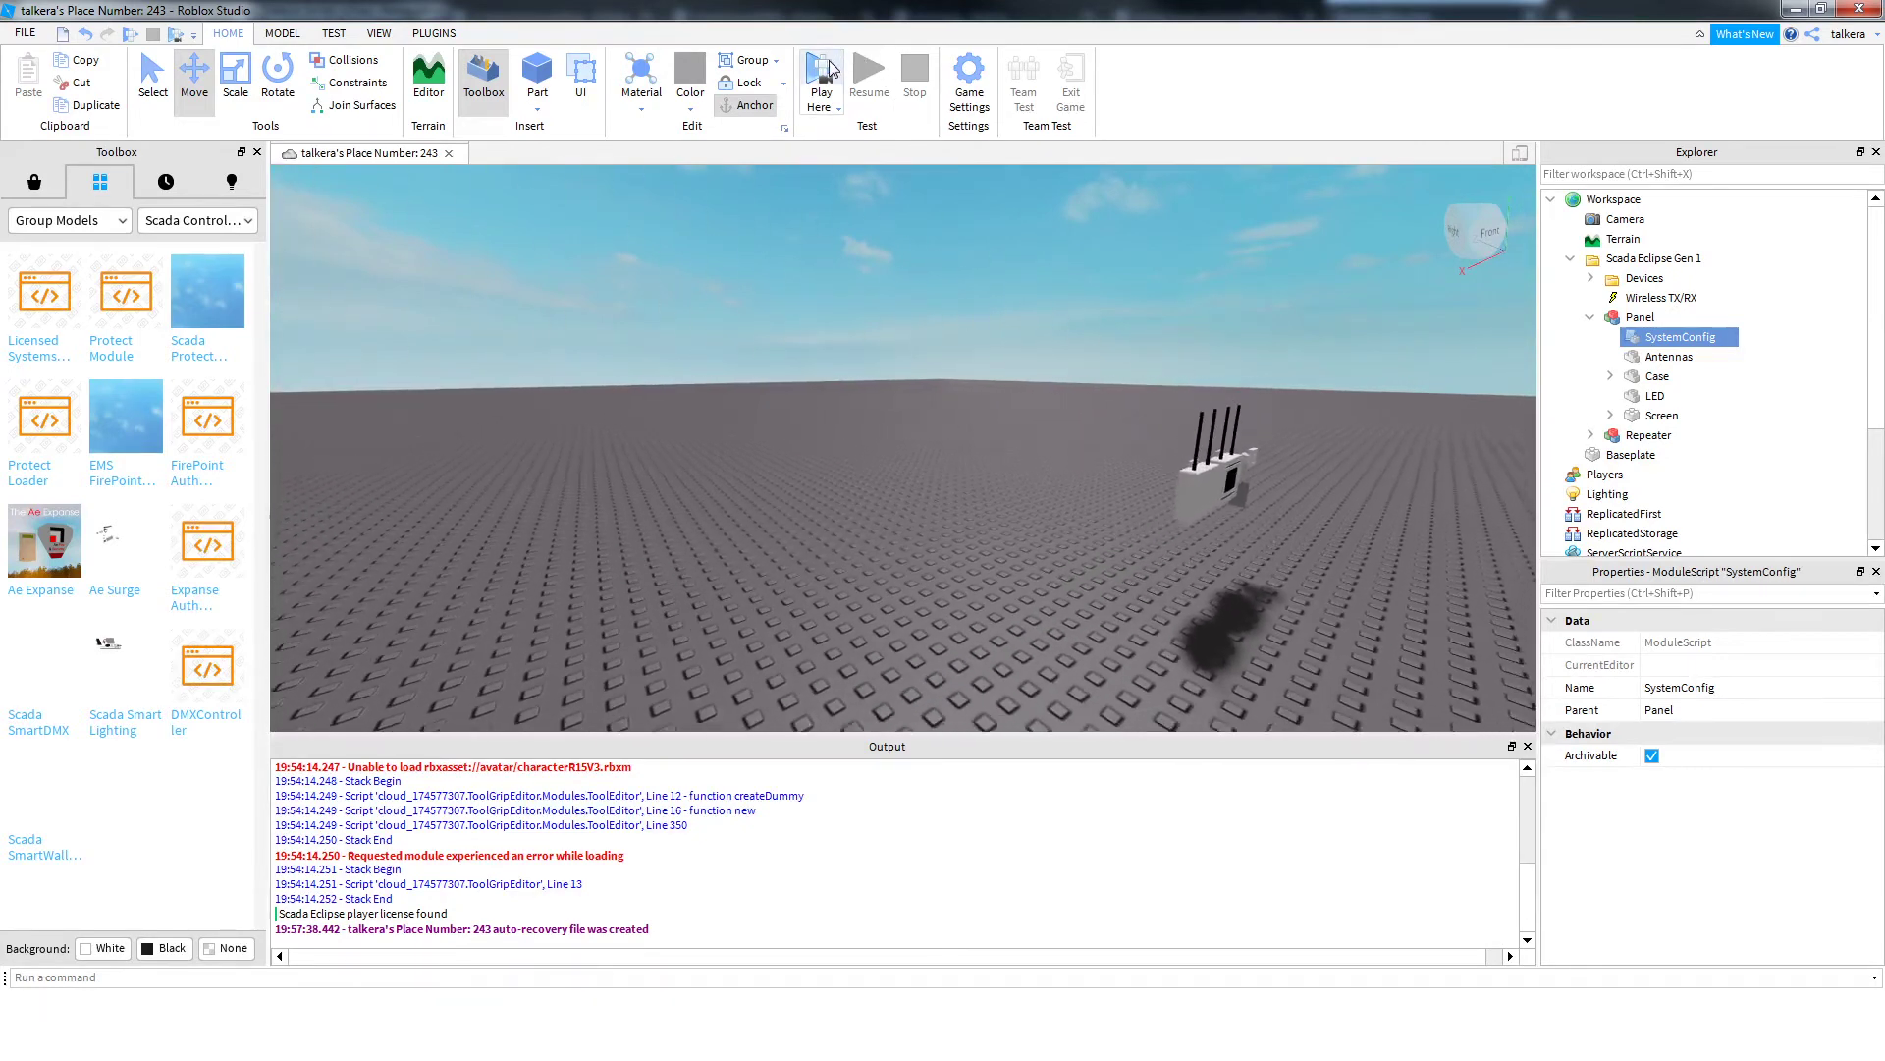
click(823, 71)
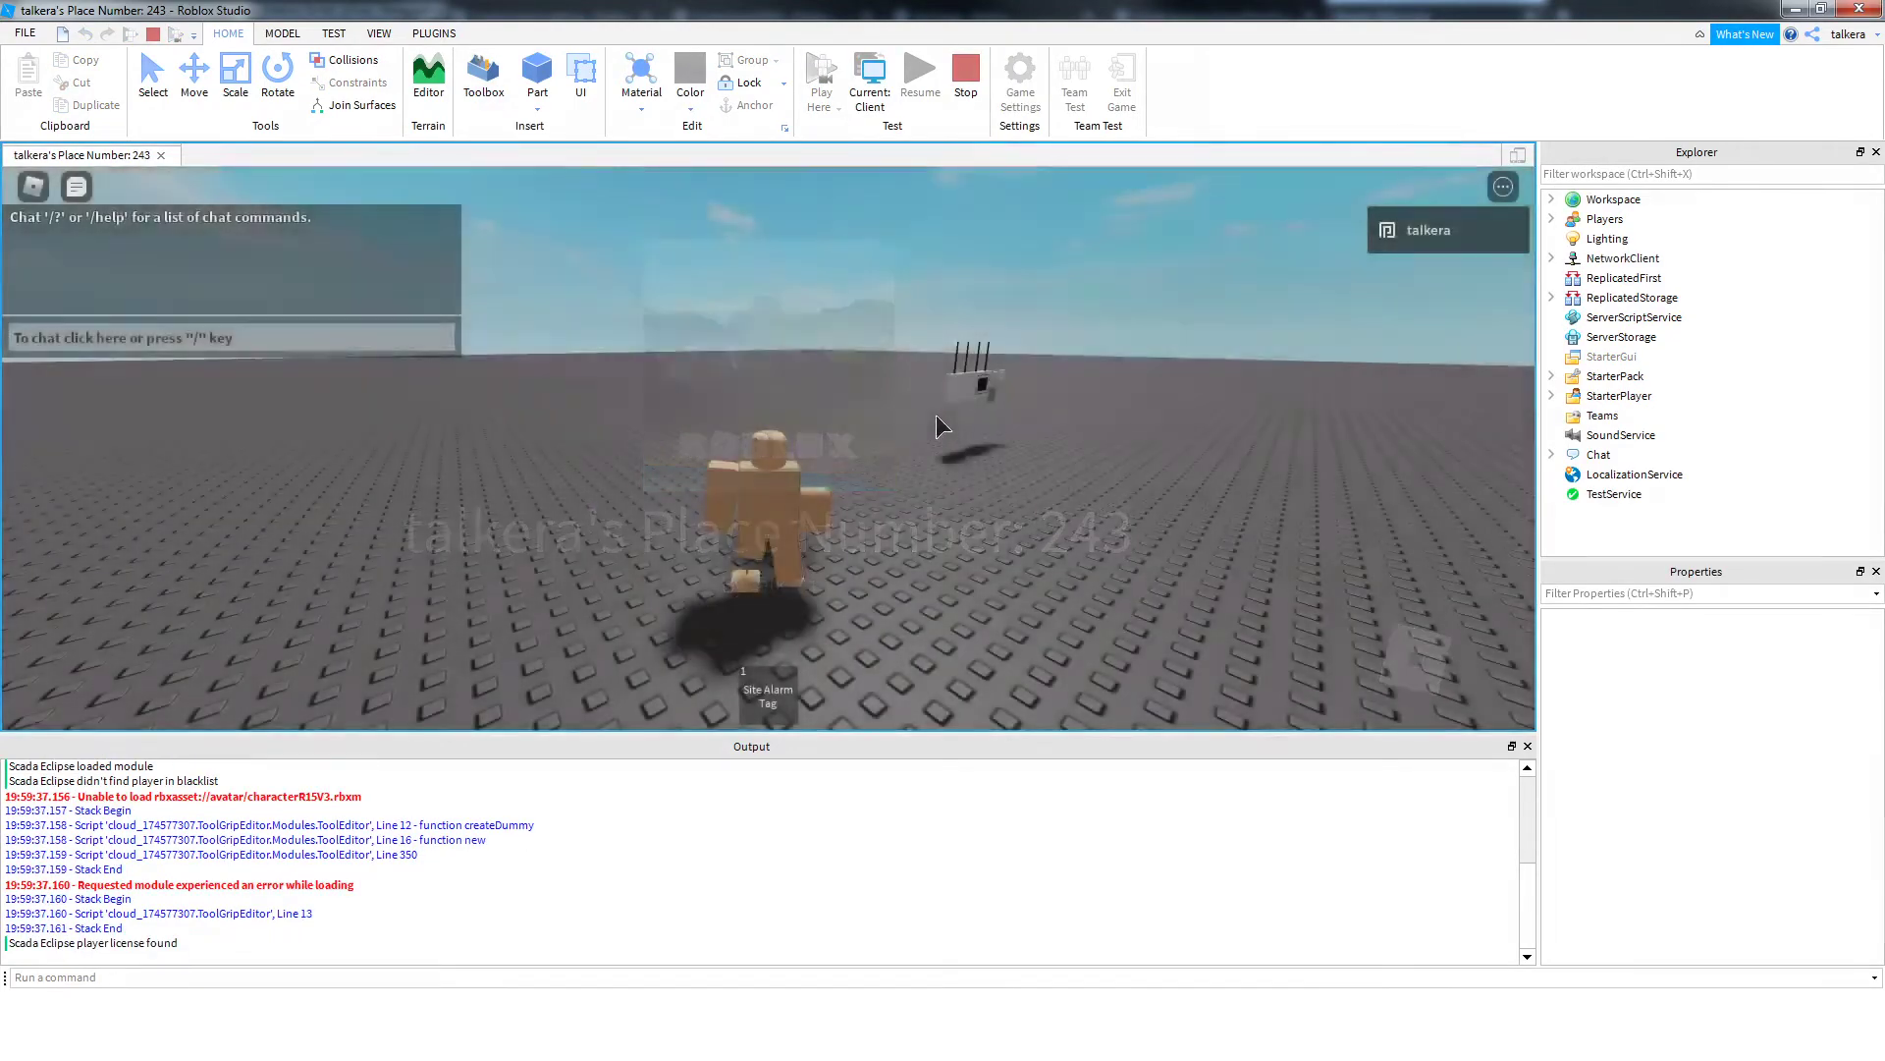
scroll(935, 412, up, 6)
key(d)
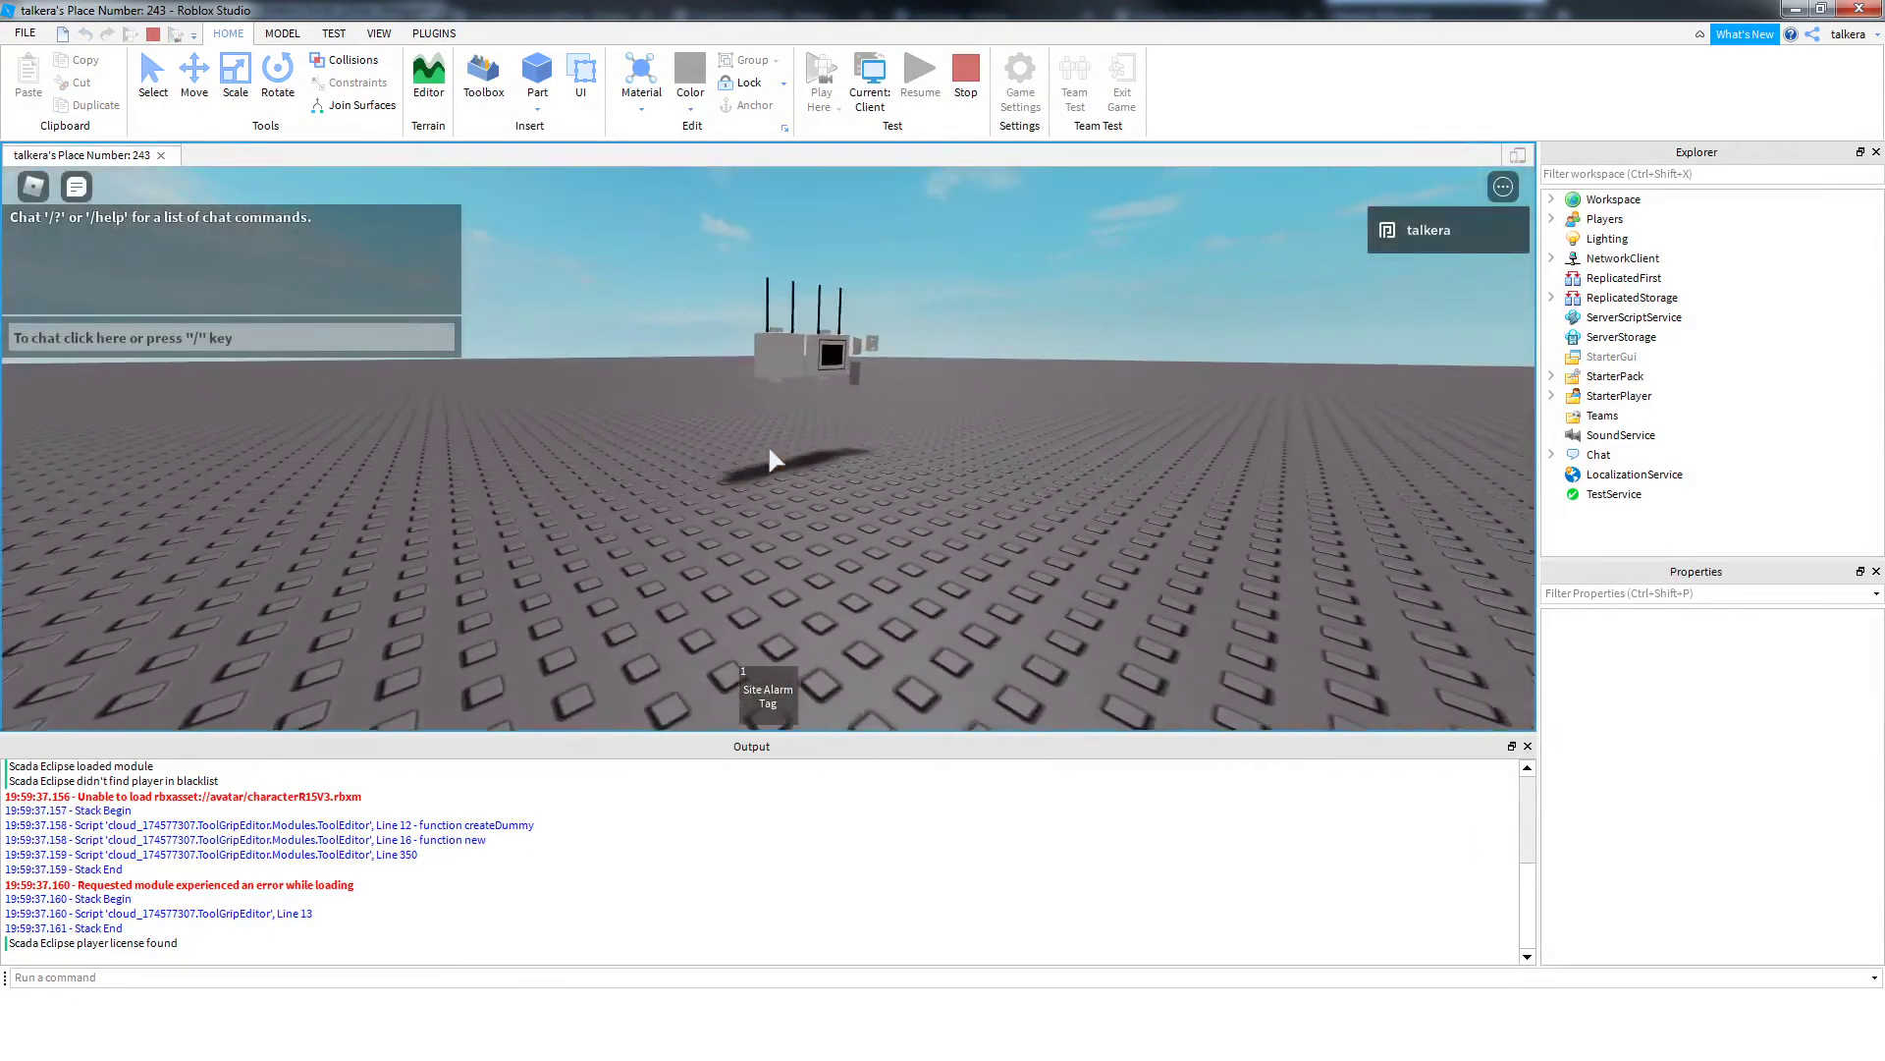
Walk the character up to the alarm devices to set off a Wireless PIR detector
key(w)
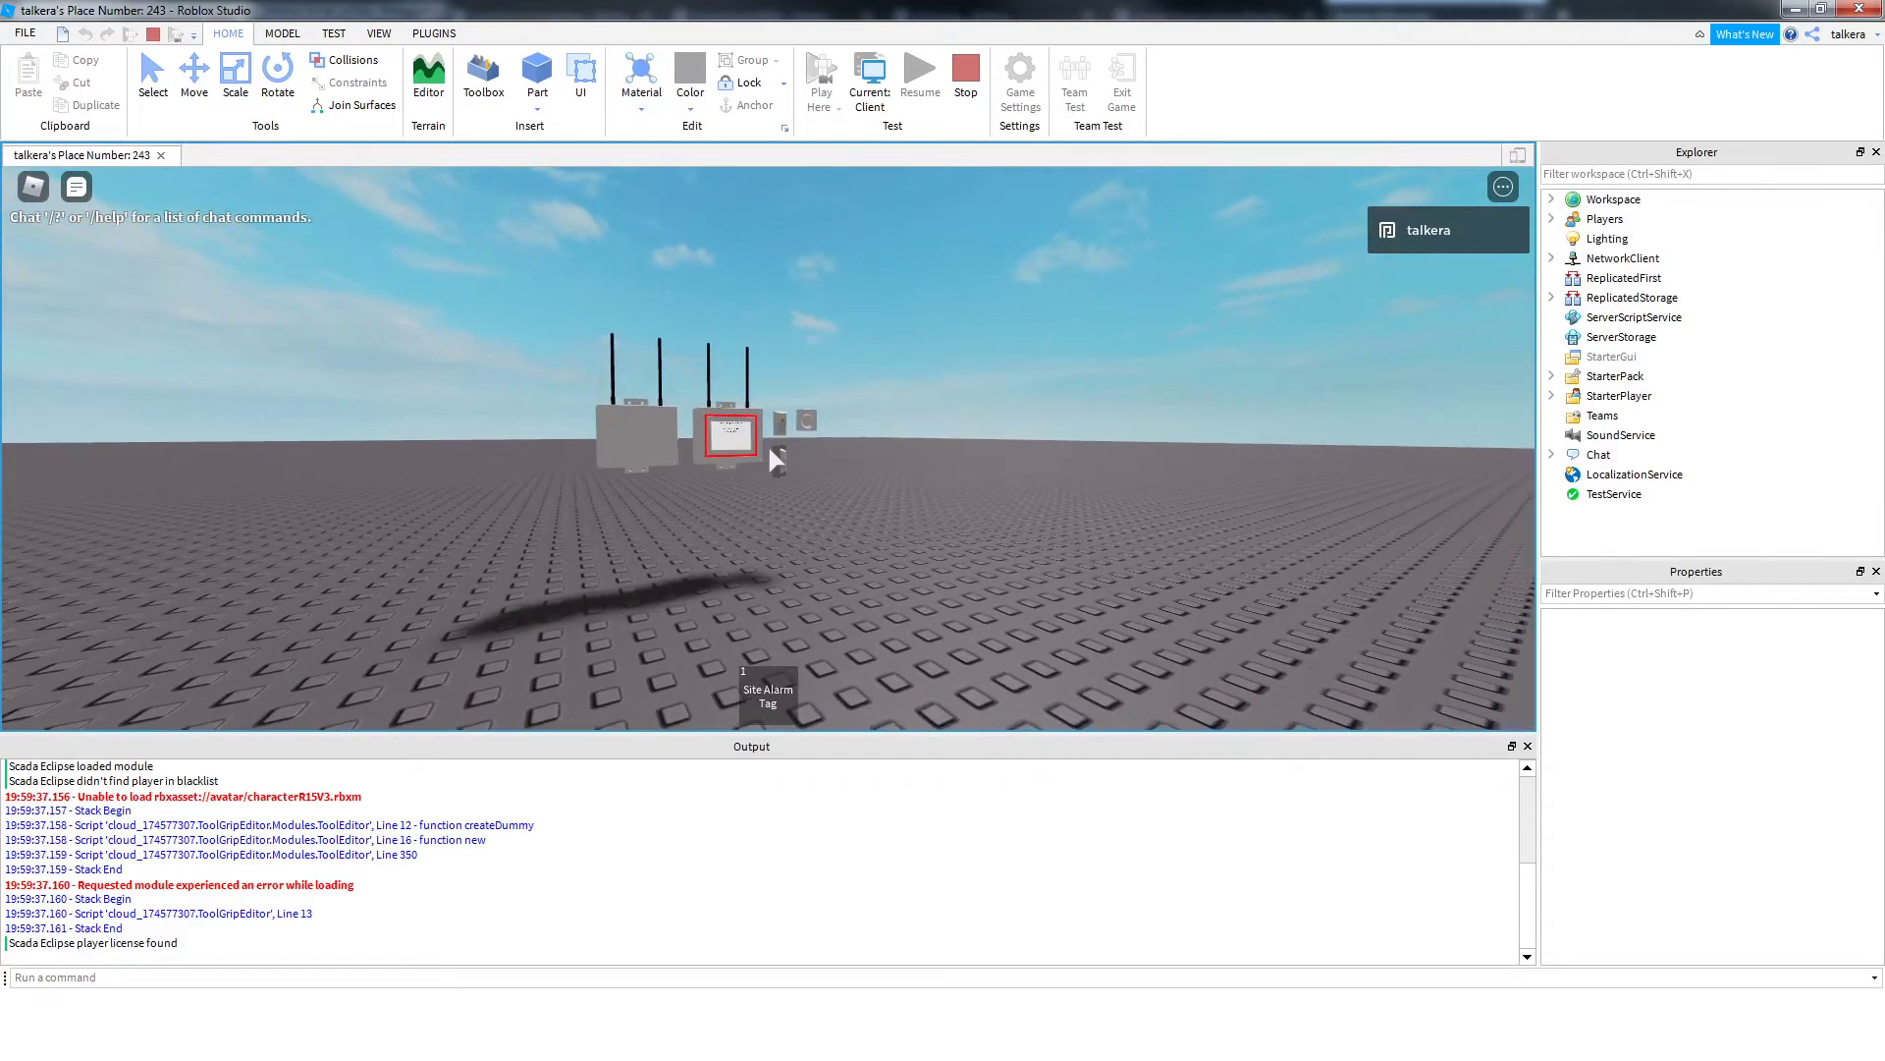
key(w)
key(s)
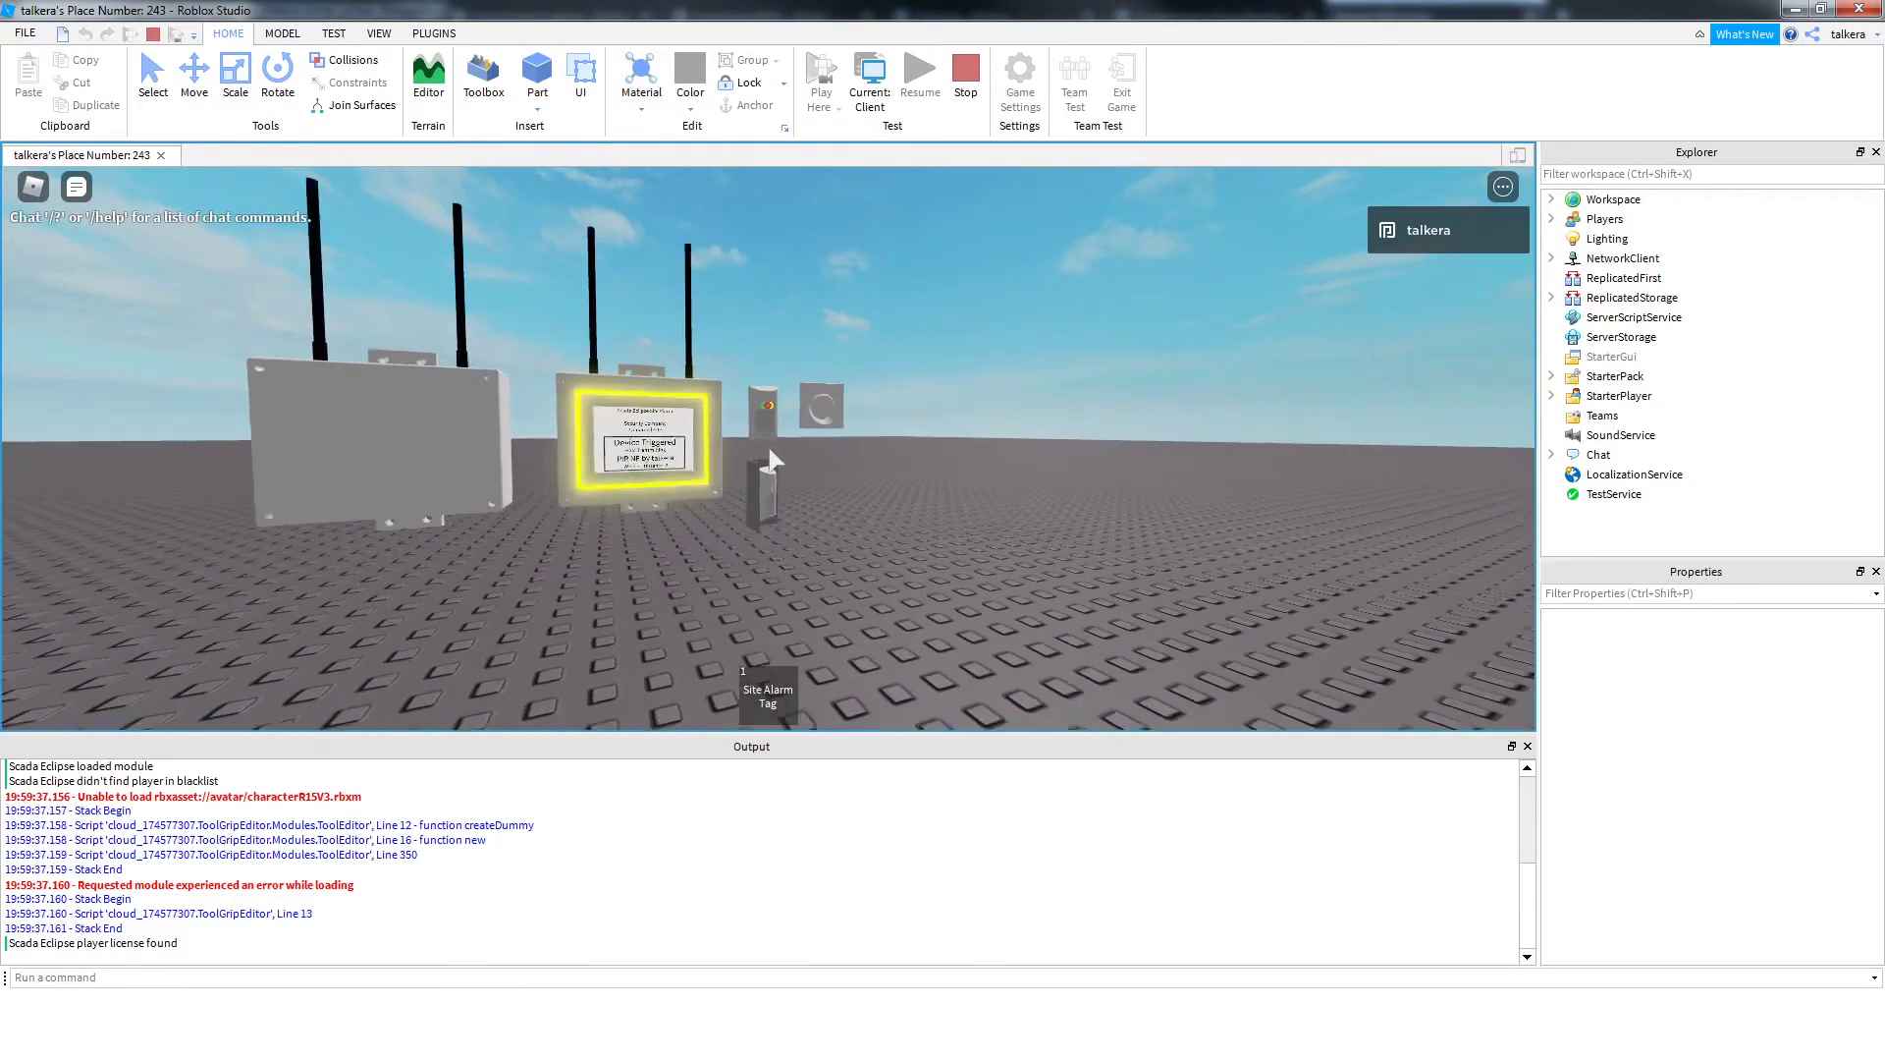
key(w)
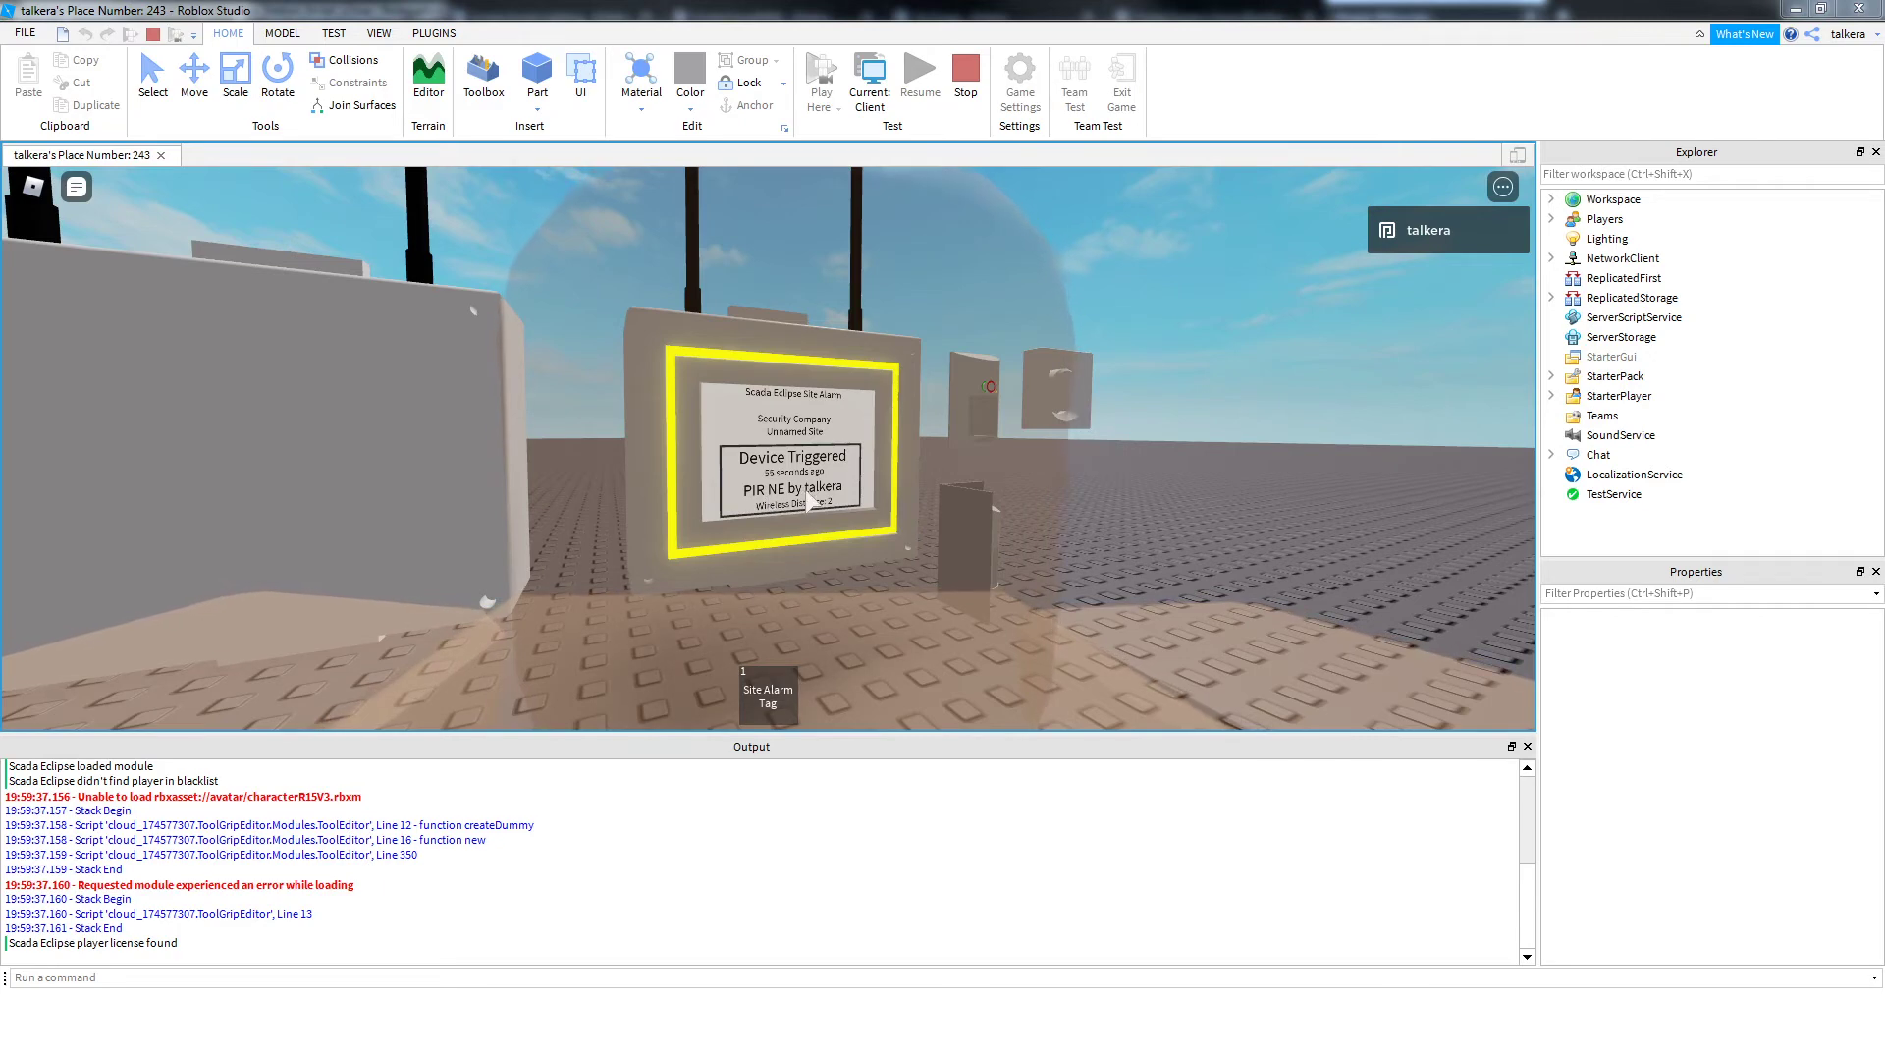
Examine the triggered-device details on the alarm panel's display from close up and from several angles
scroll(810, 501, up, 2)
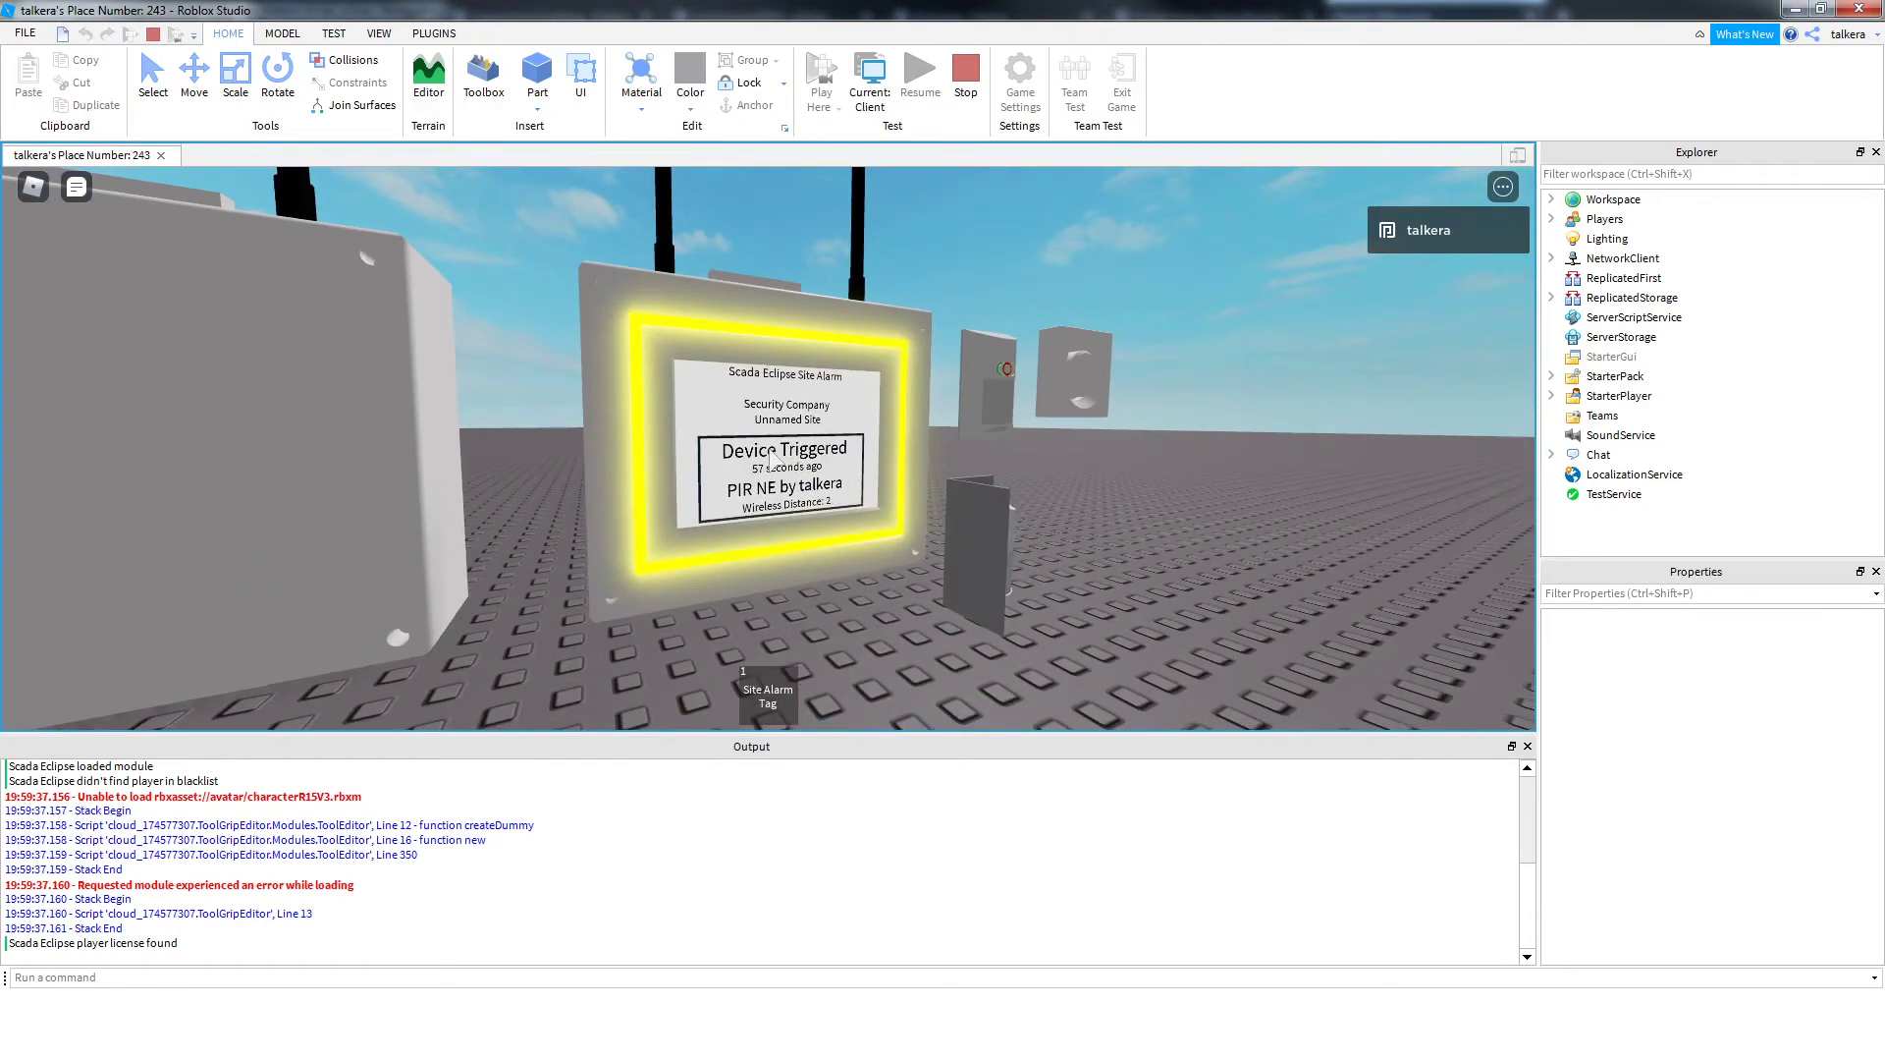
key(w)
key(w)
key(w)
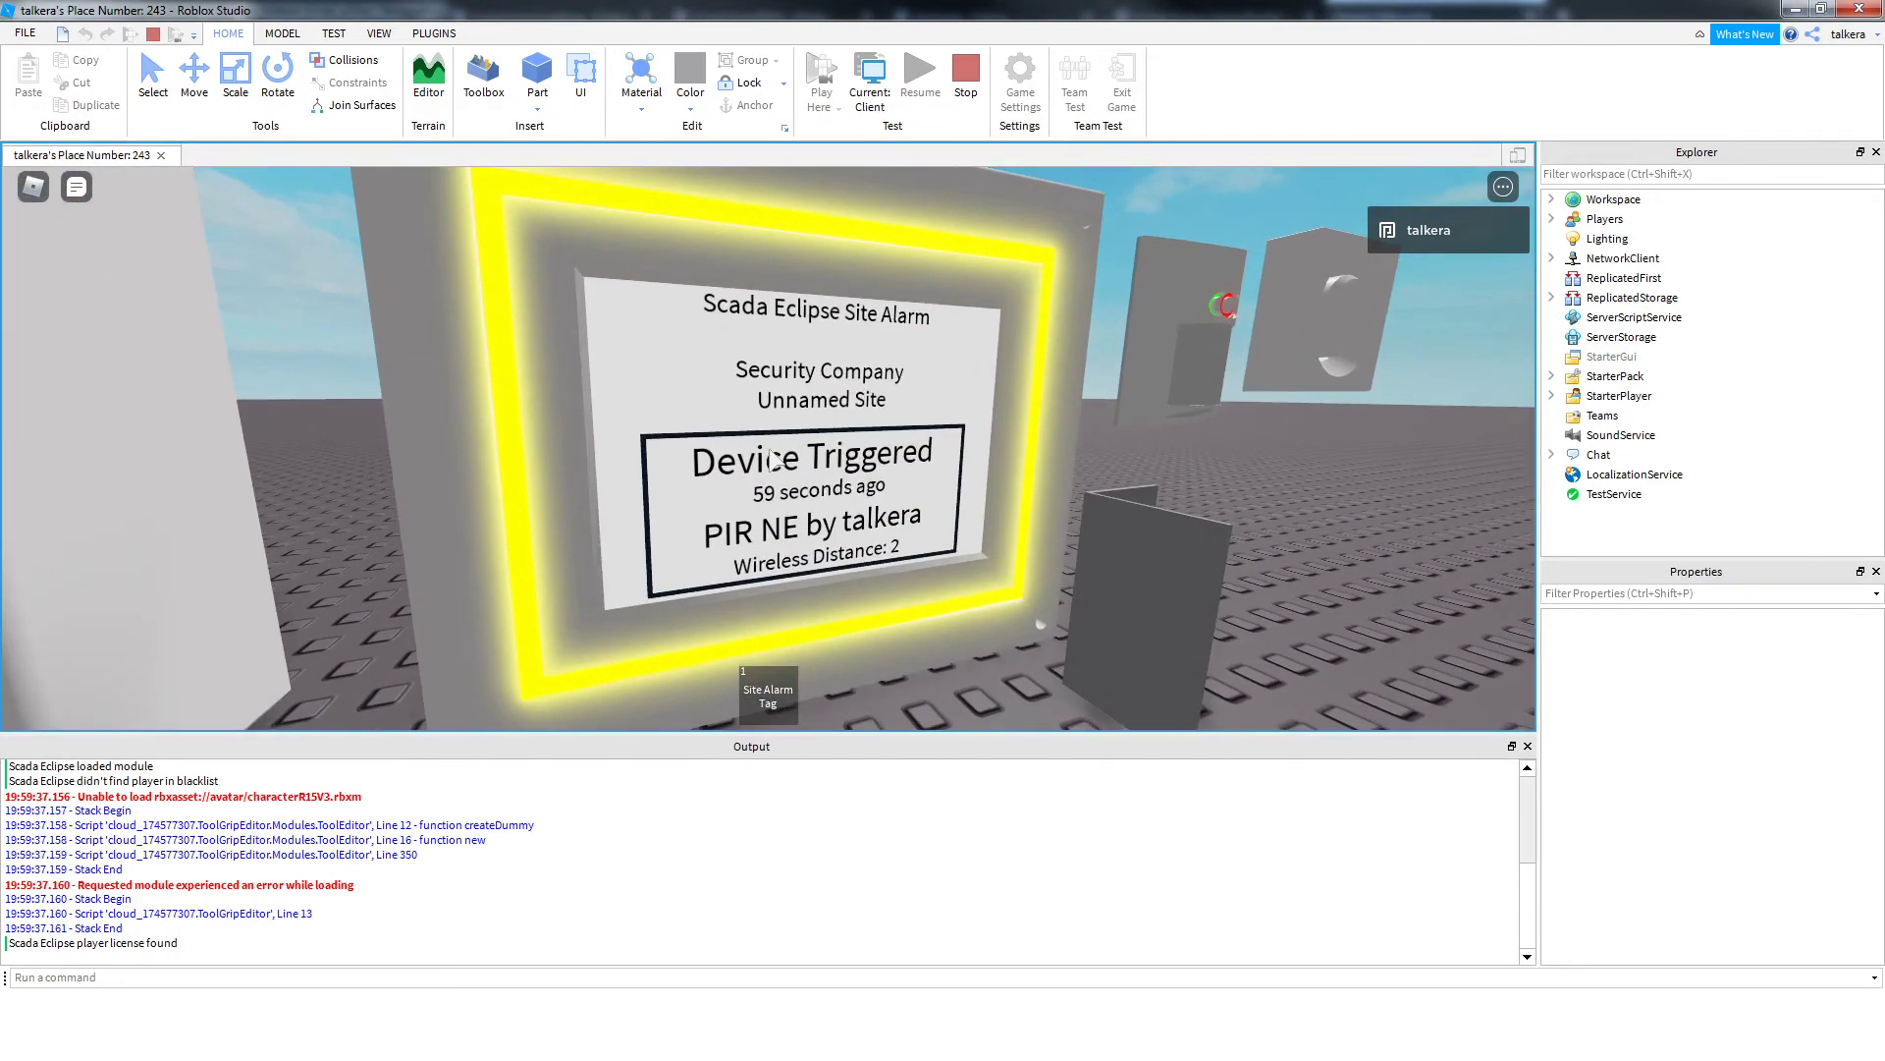
key(d)
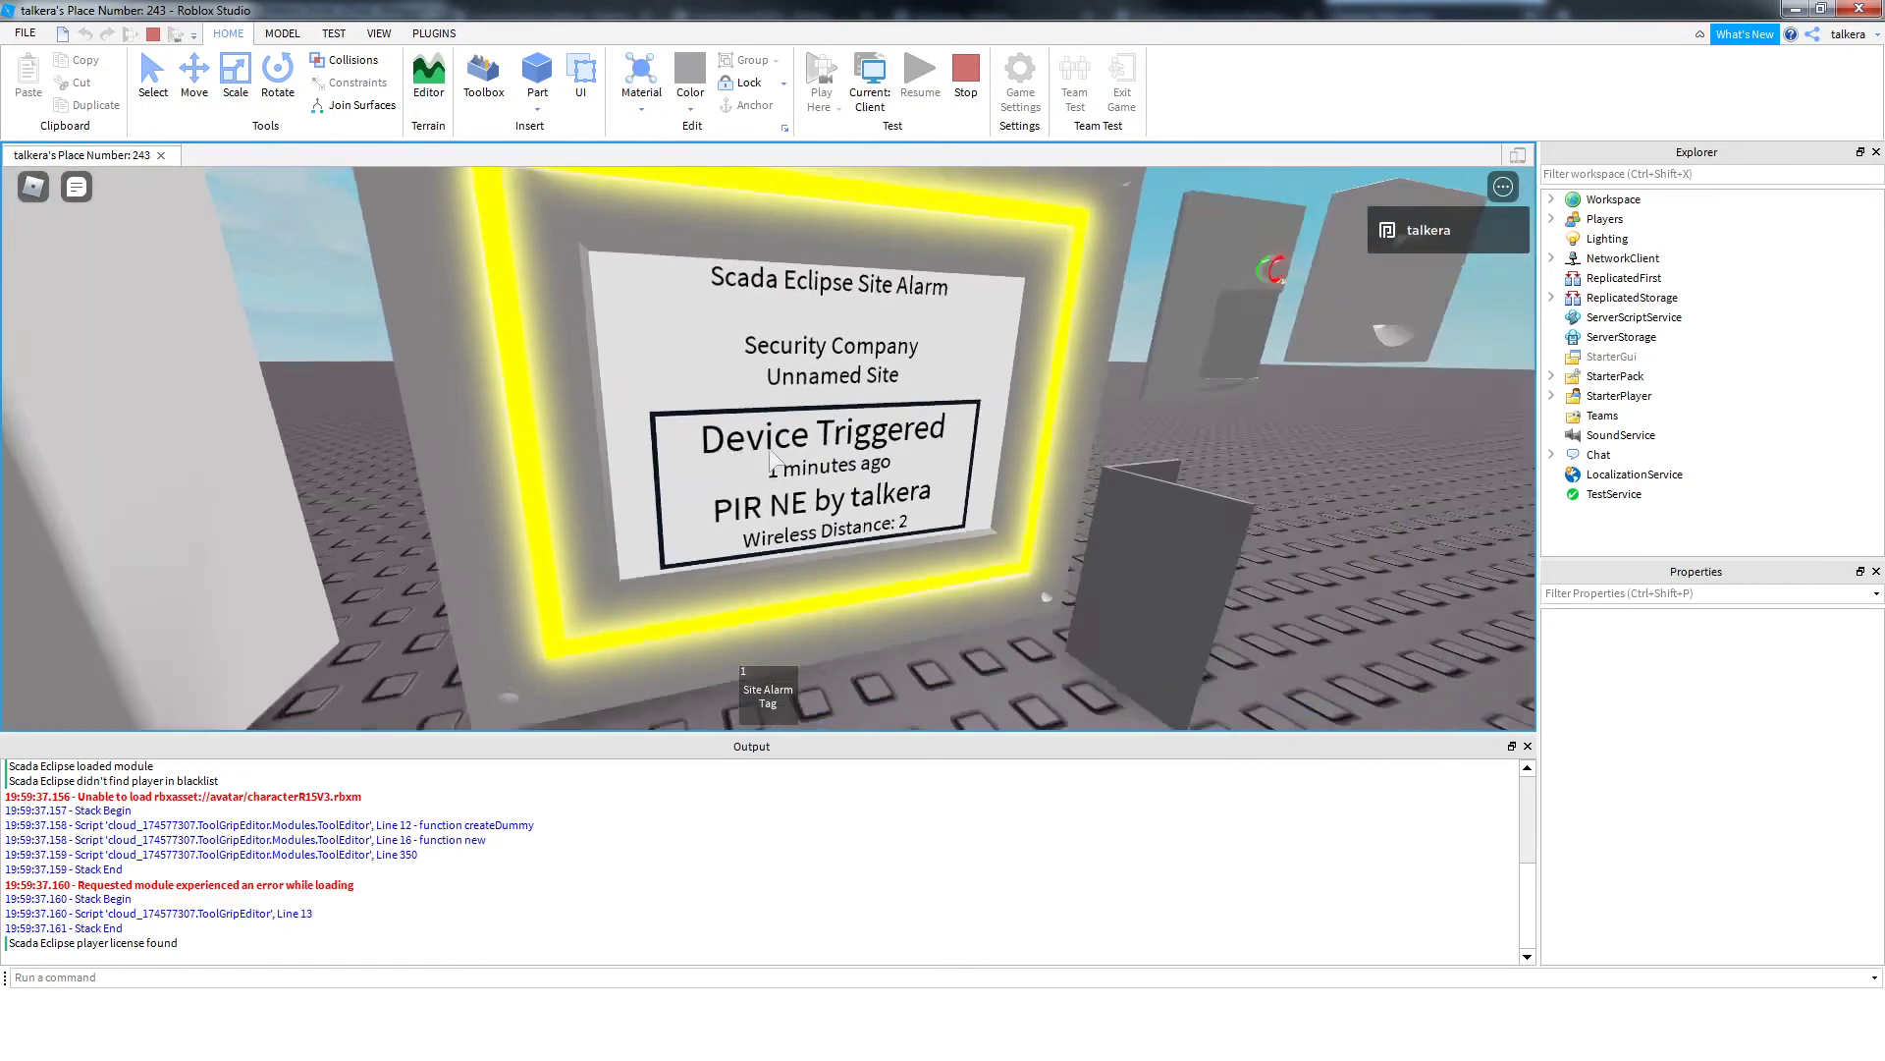
key(d)
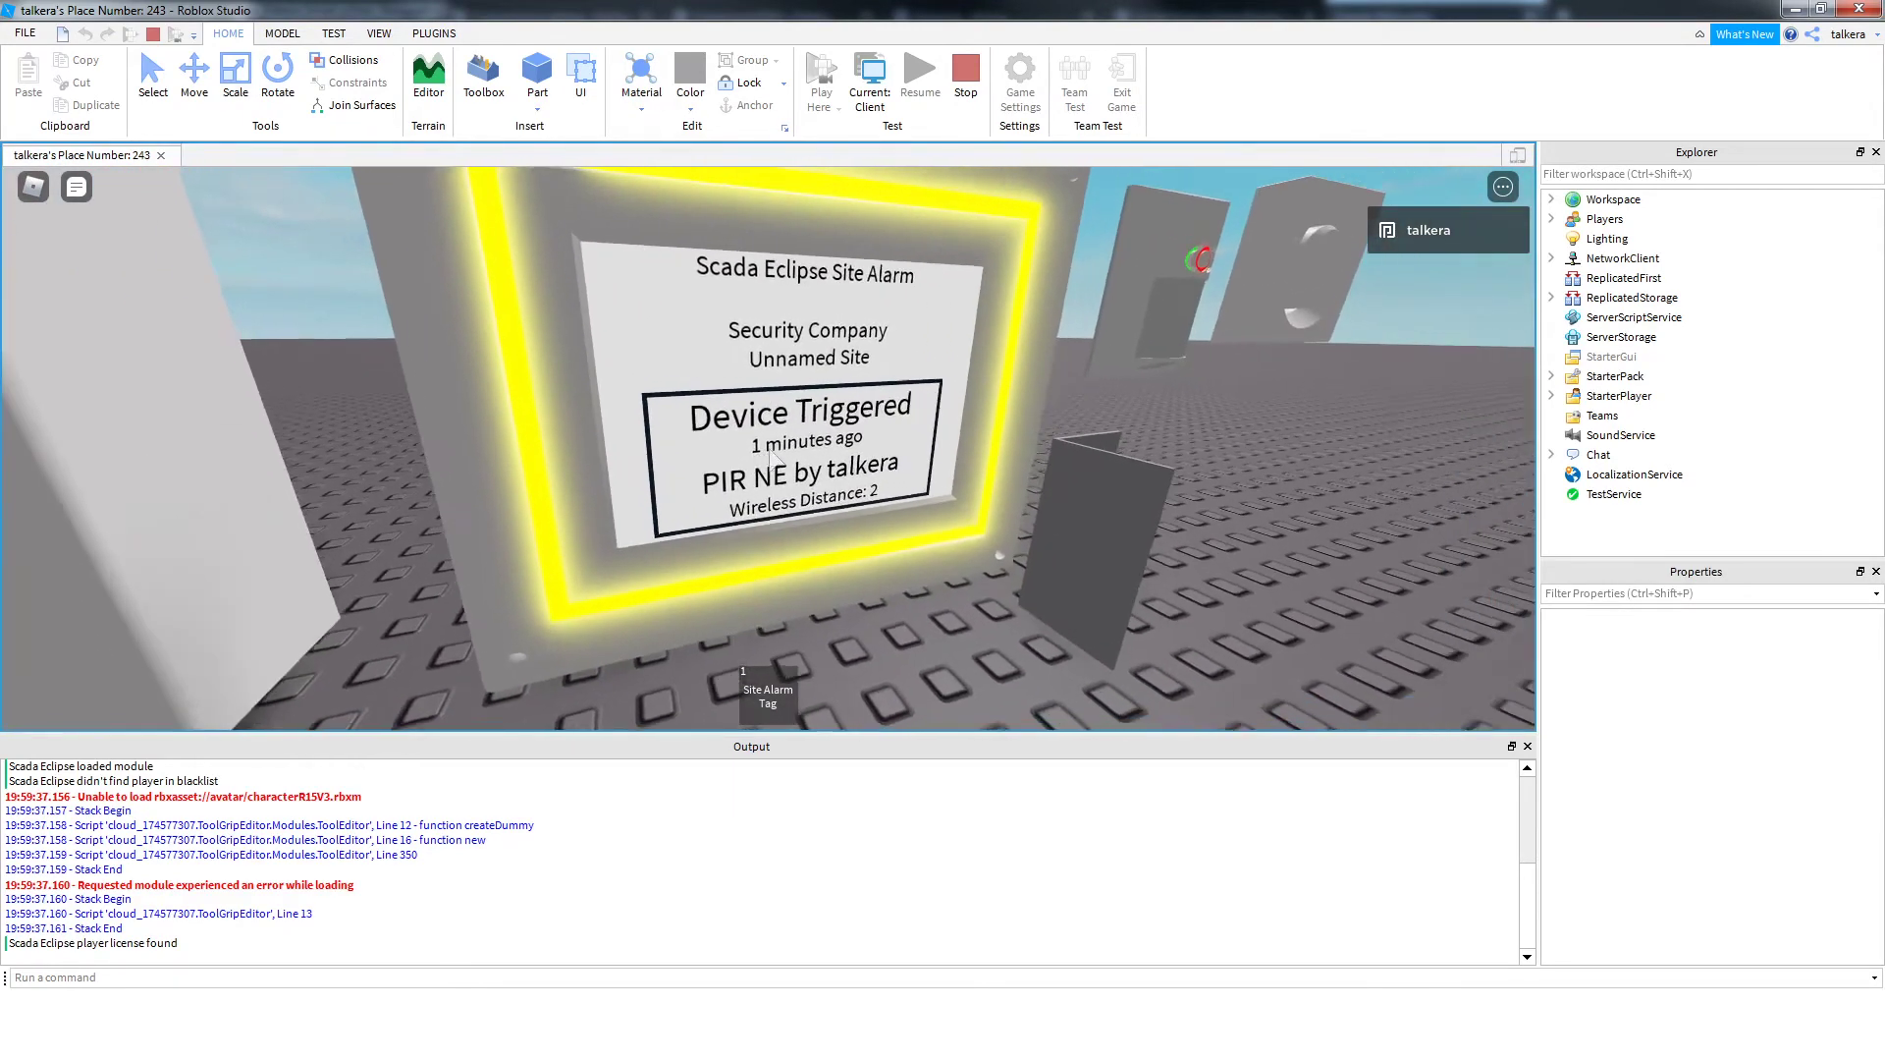
key(d)
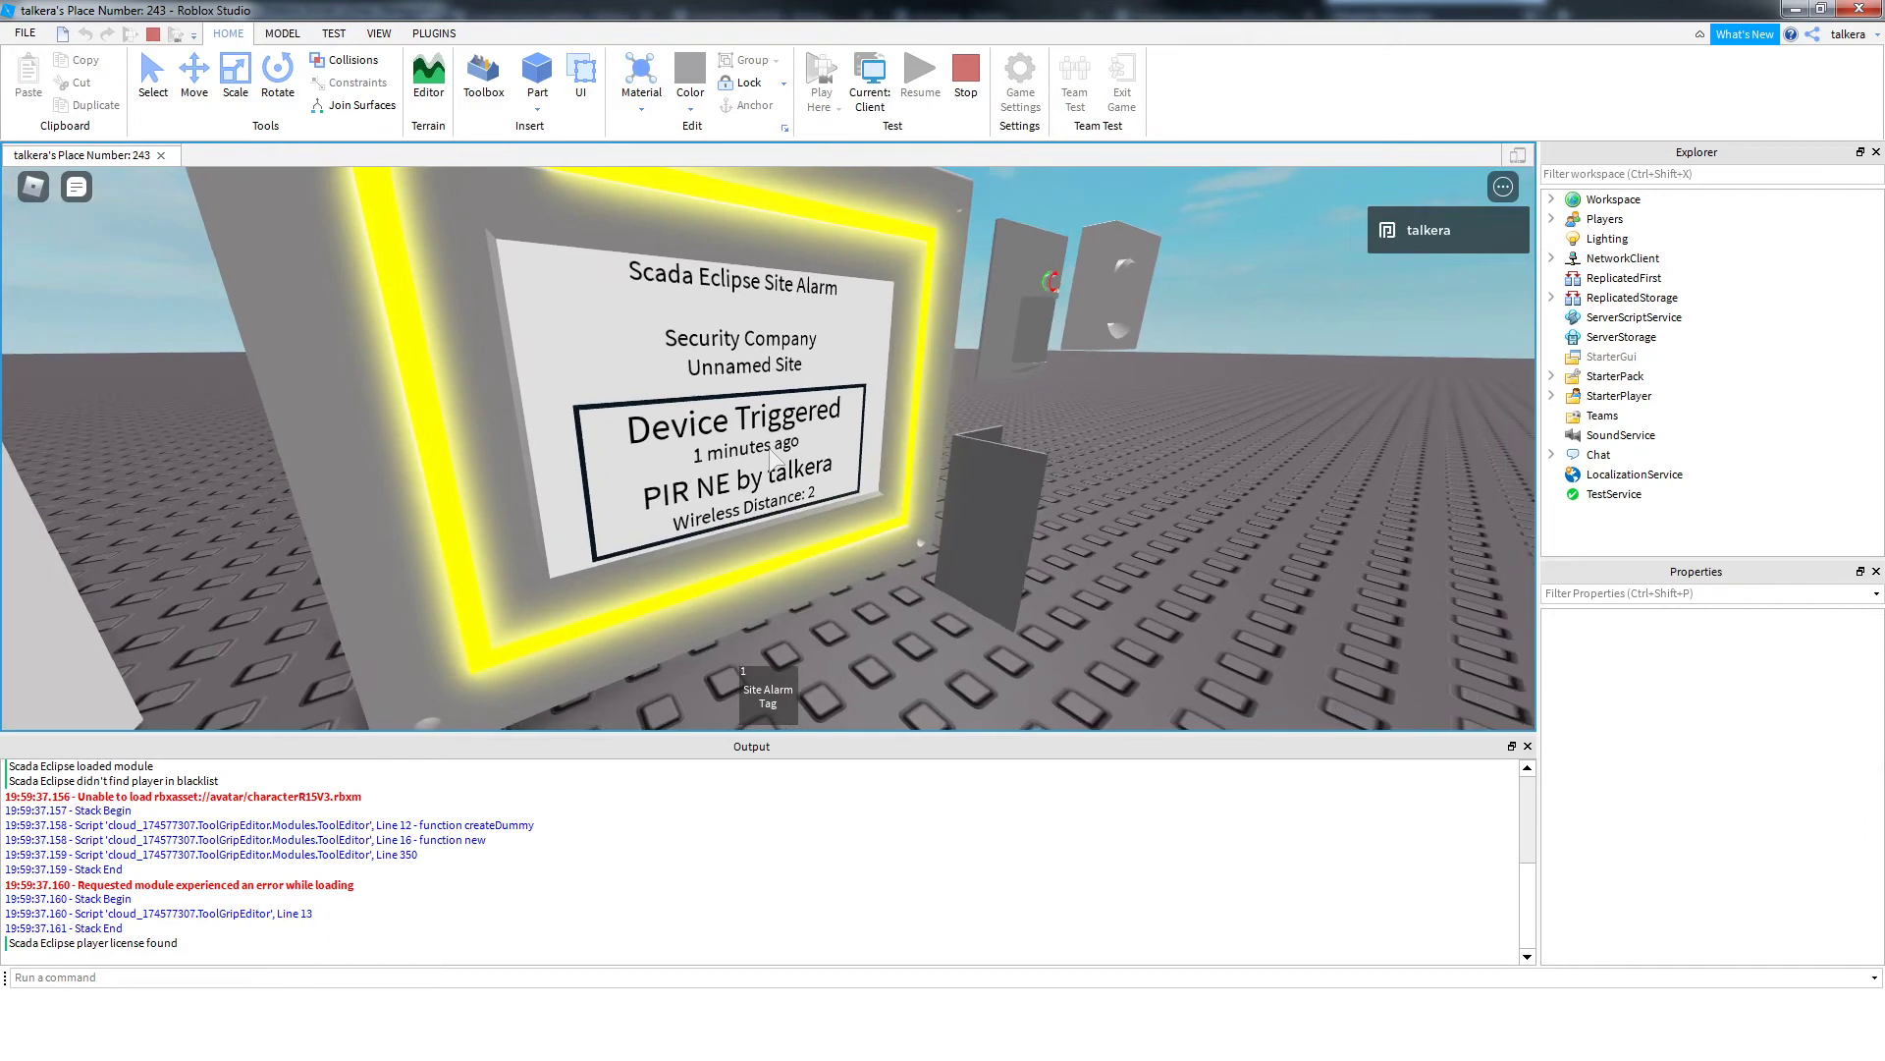
key(a)
key(d)
key(d)
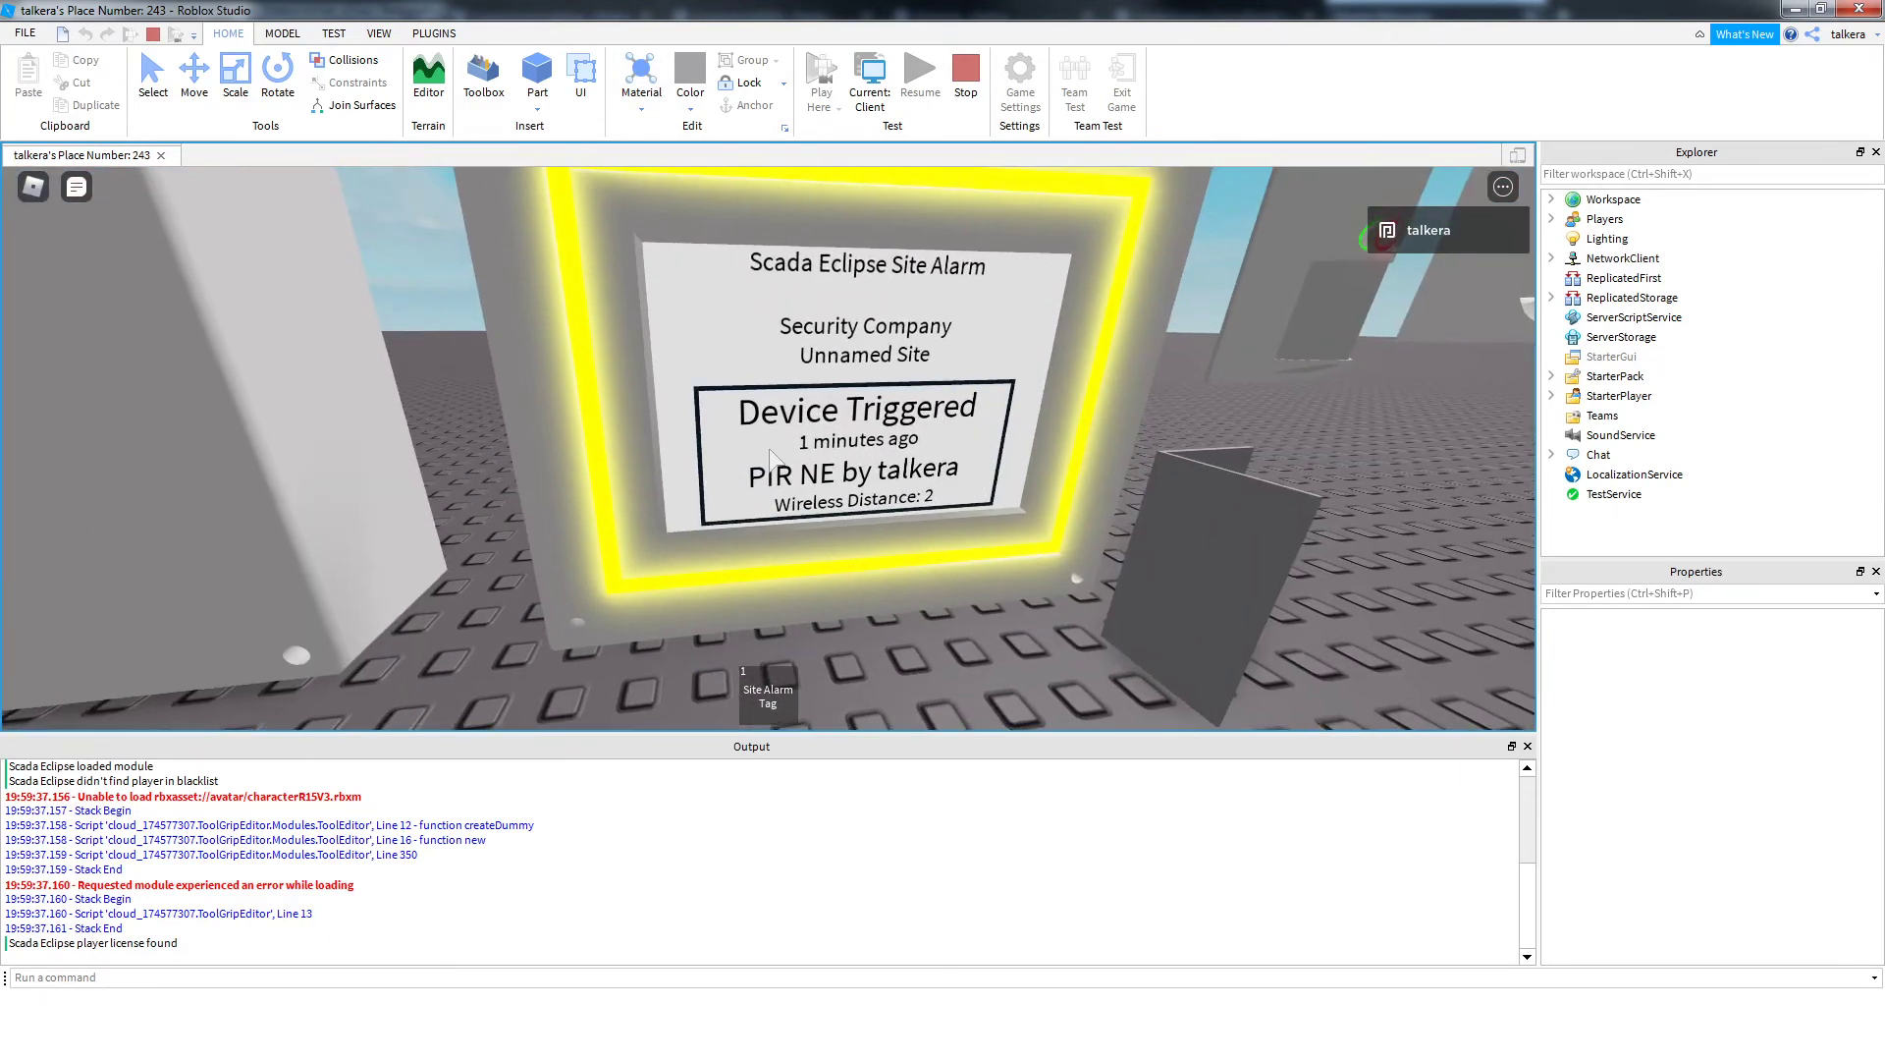
key(d)
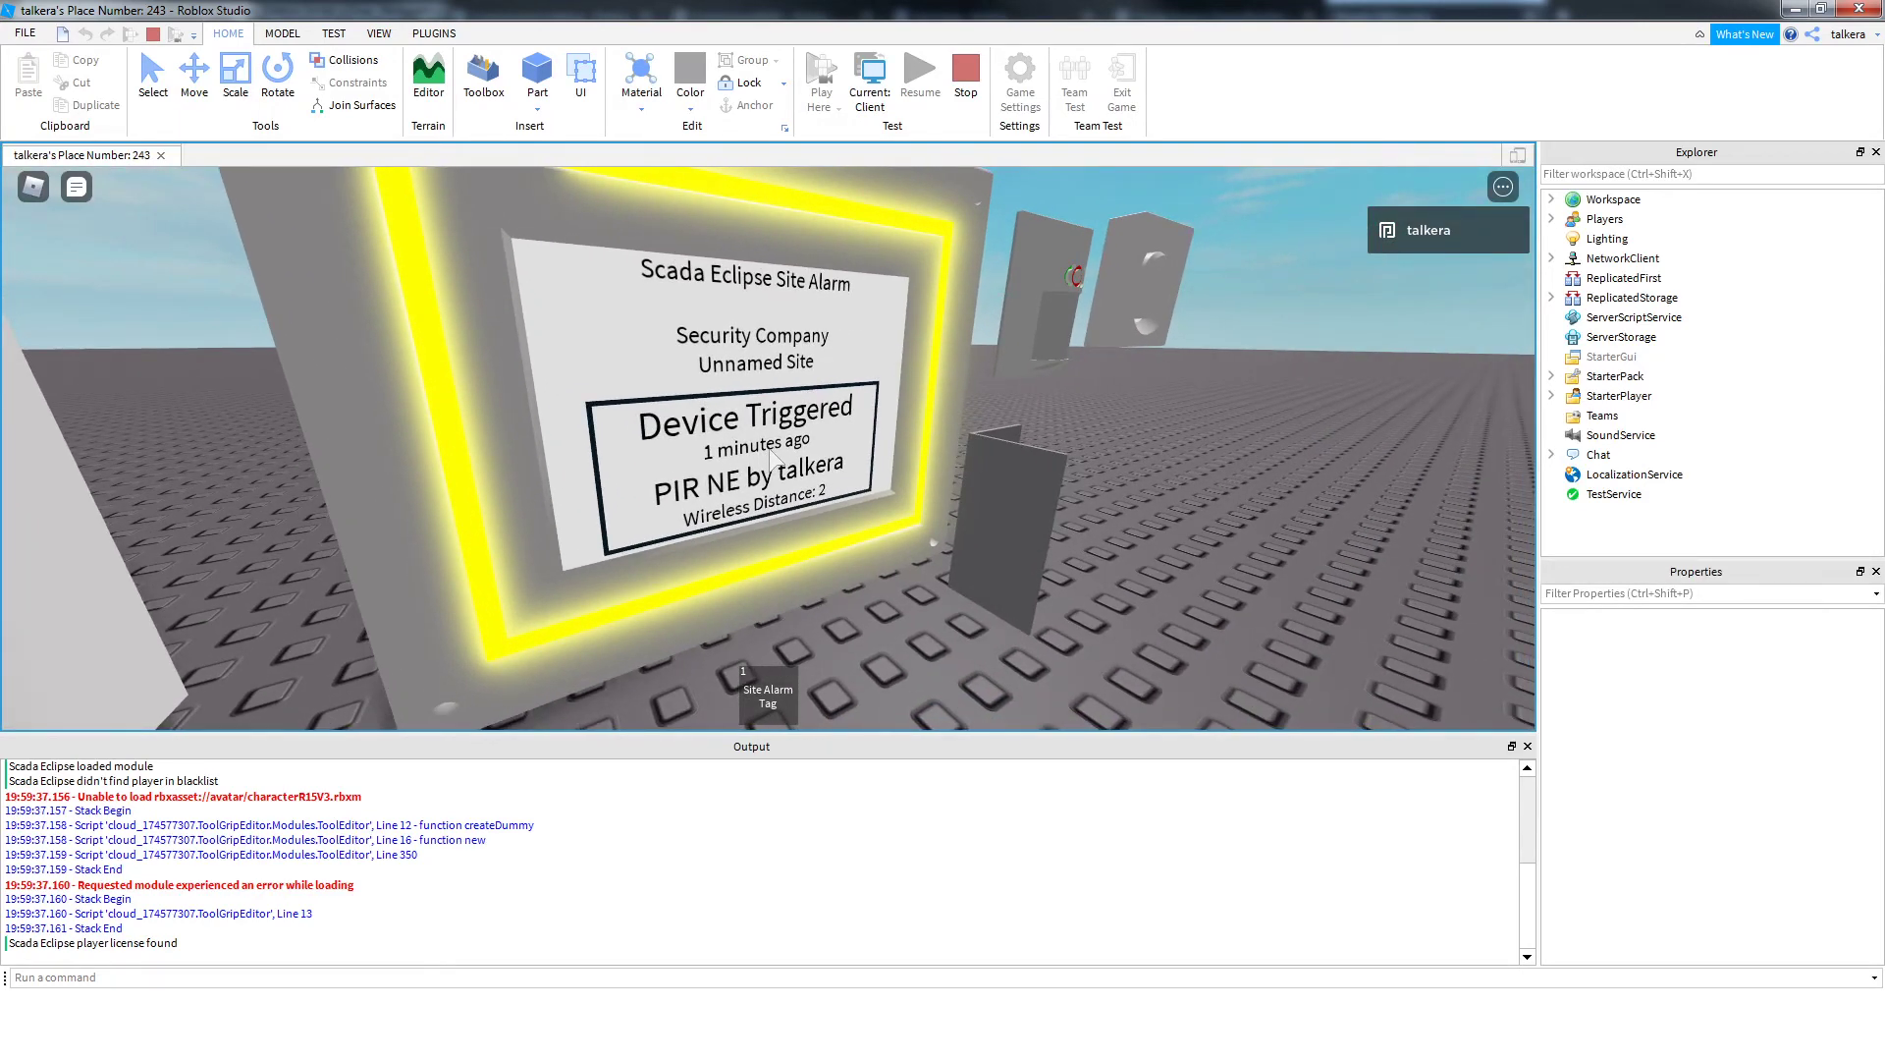
key(s)
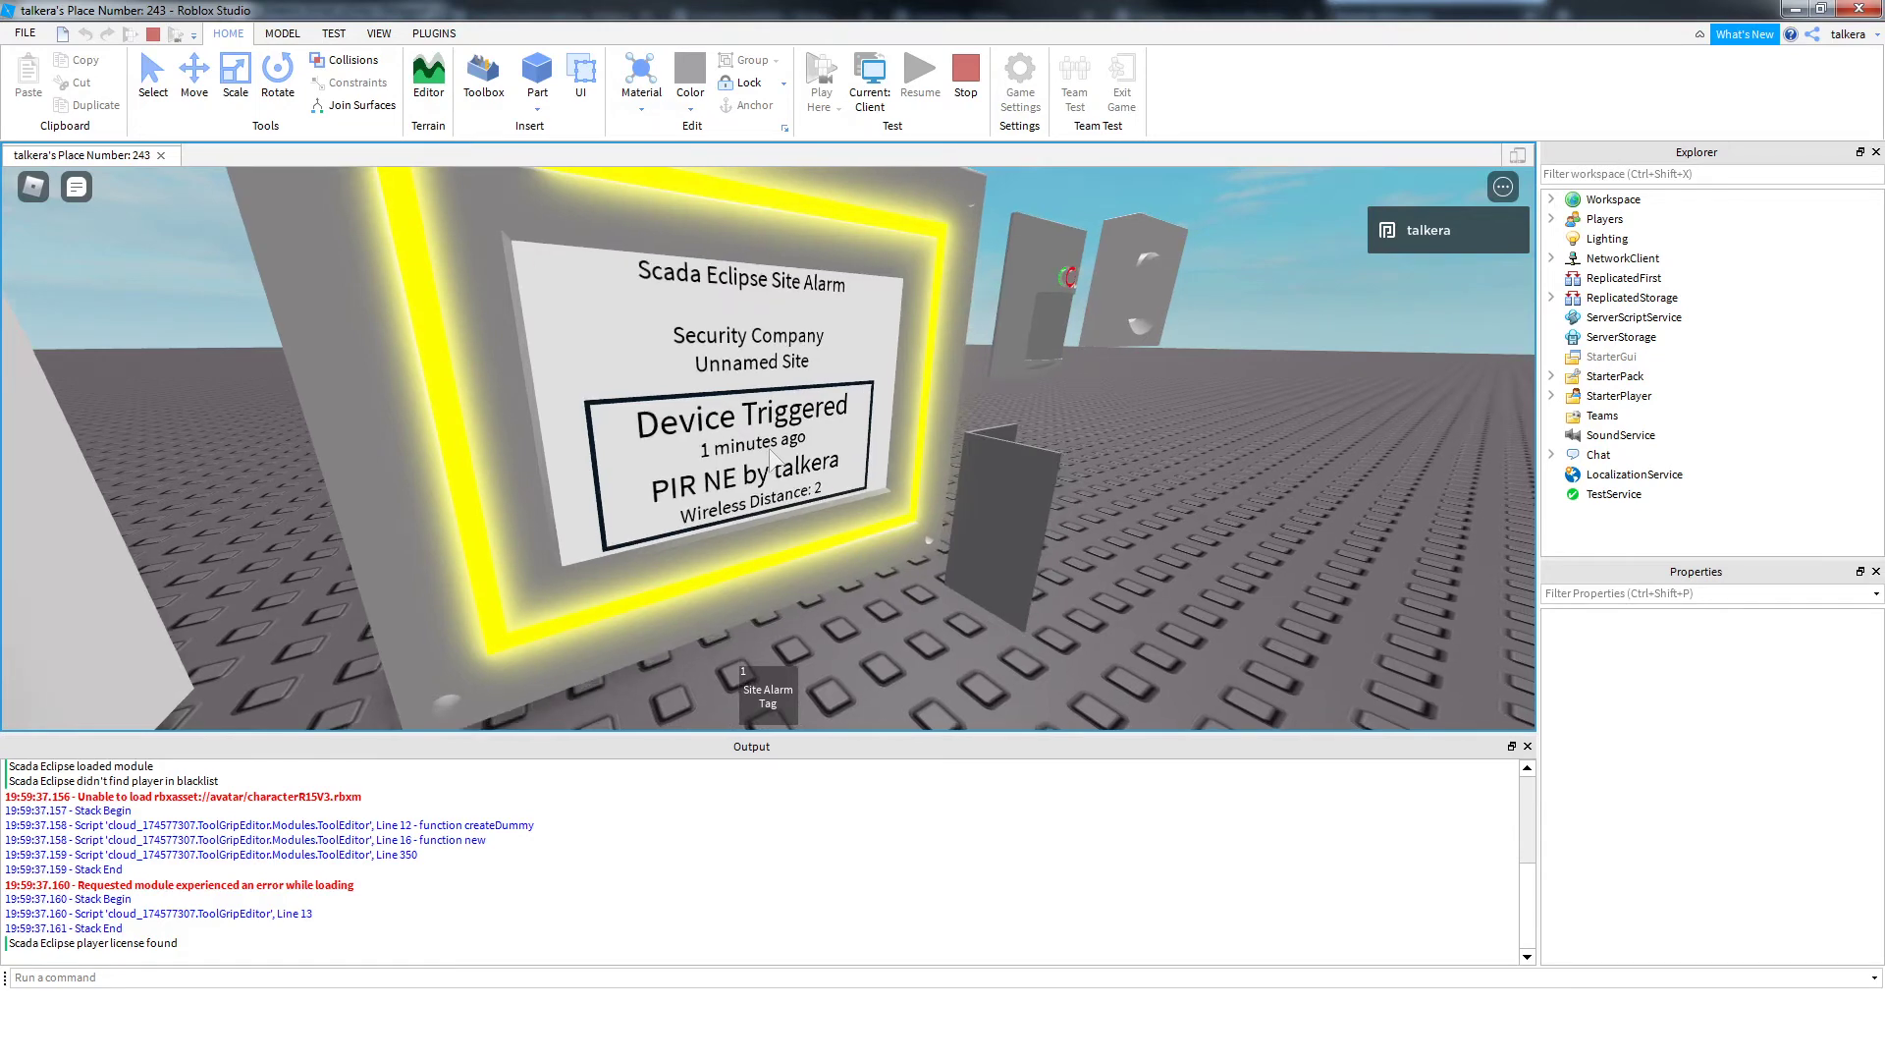
key(a)
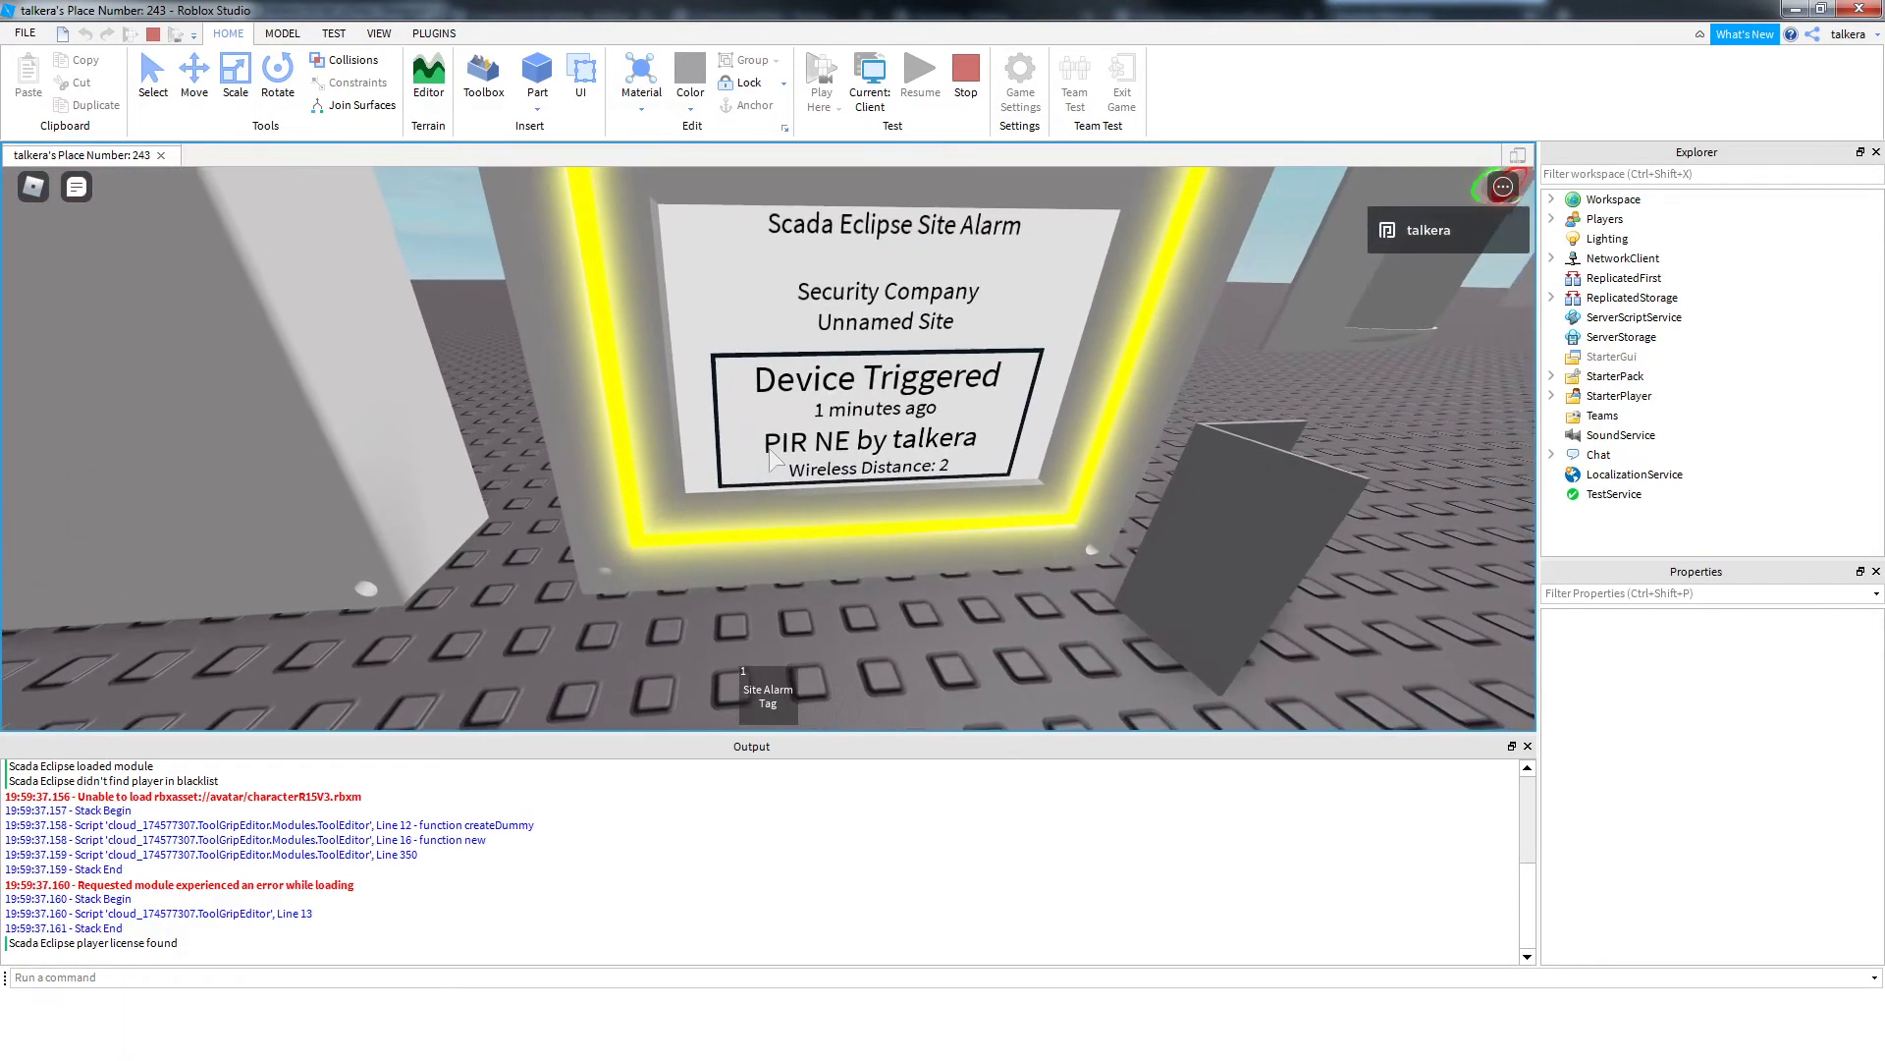
key(d)
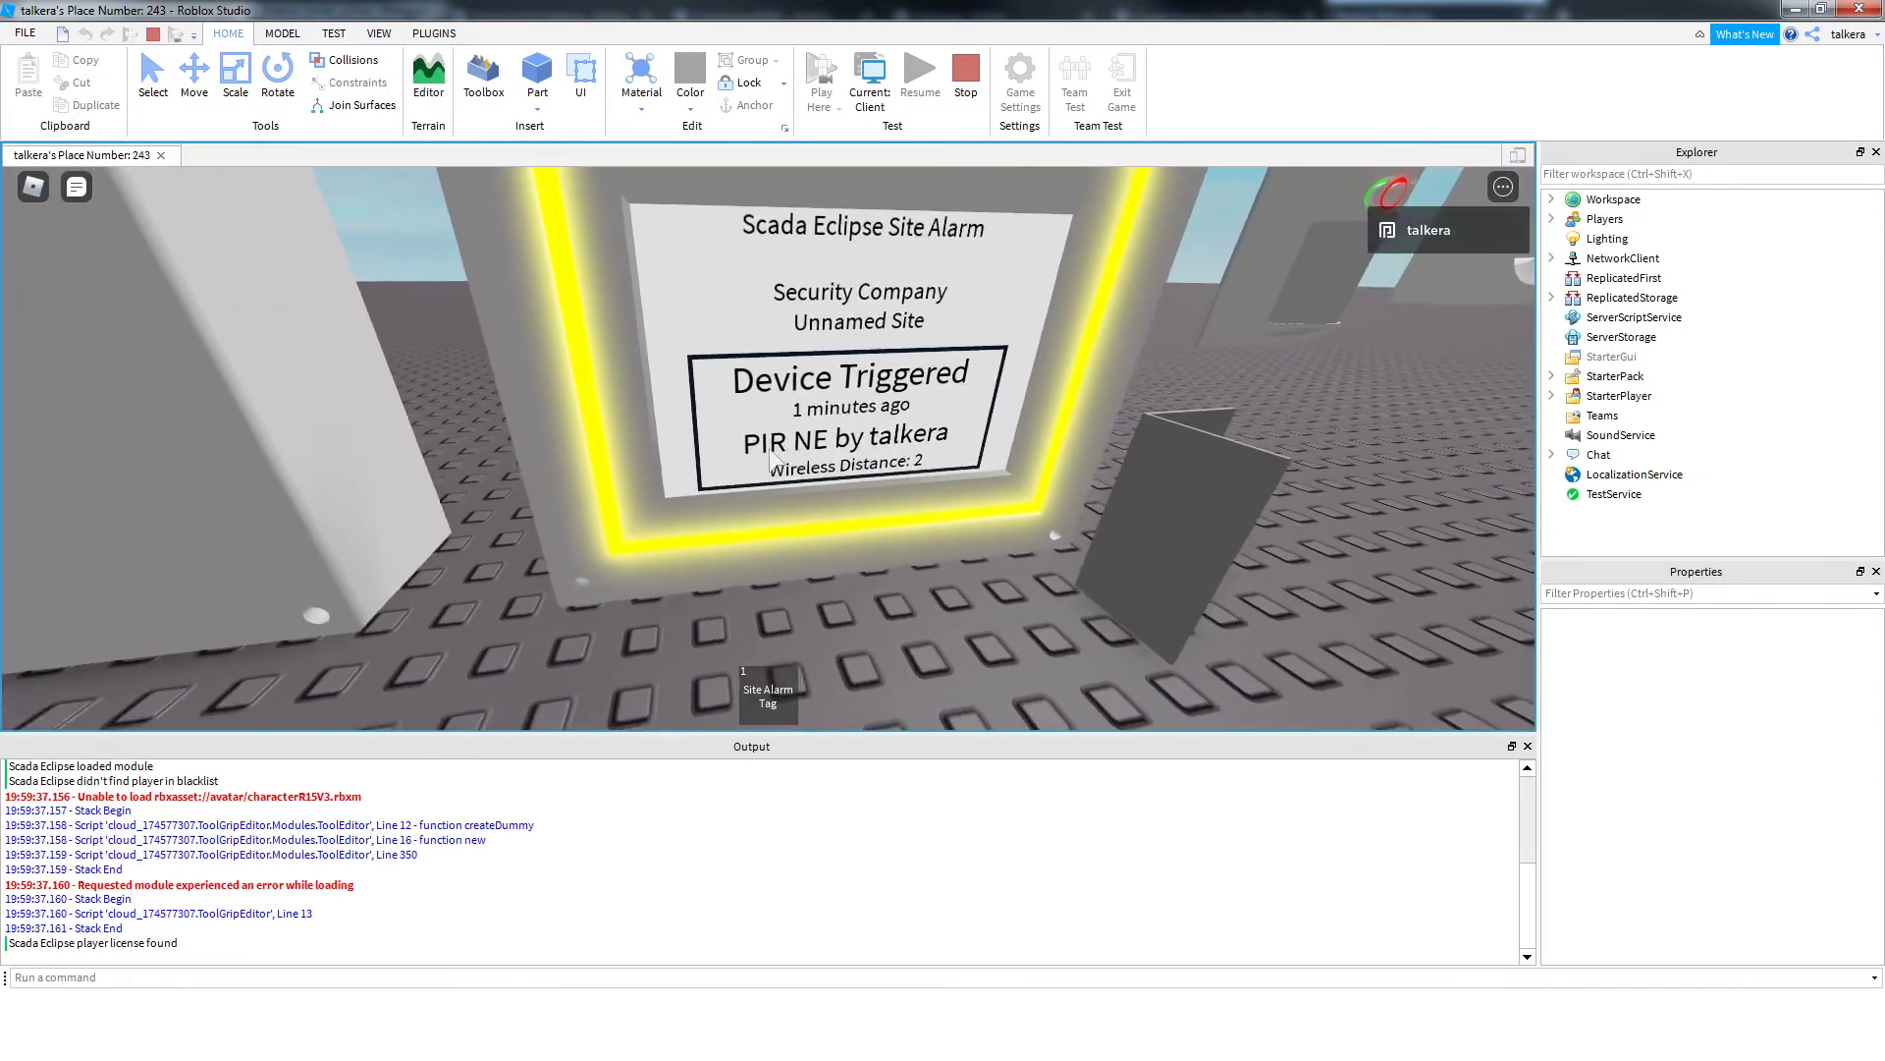
key(a)
key(d)
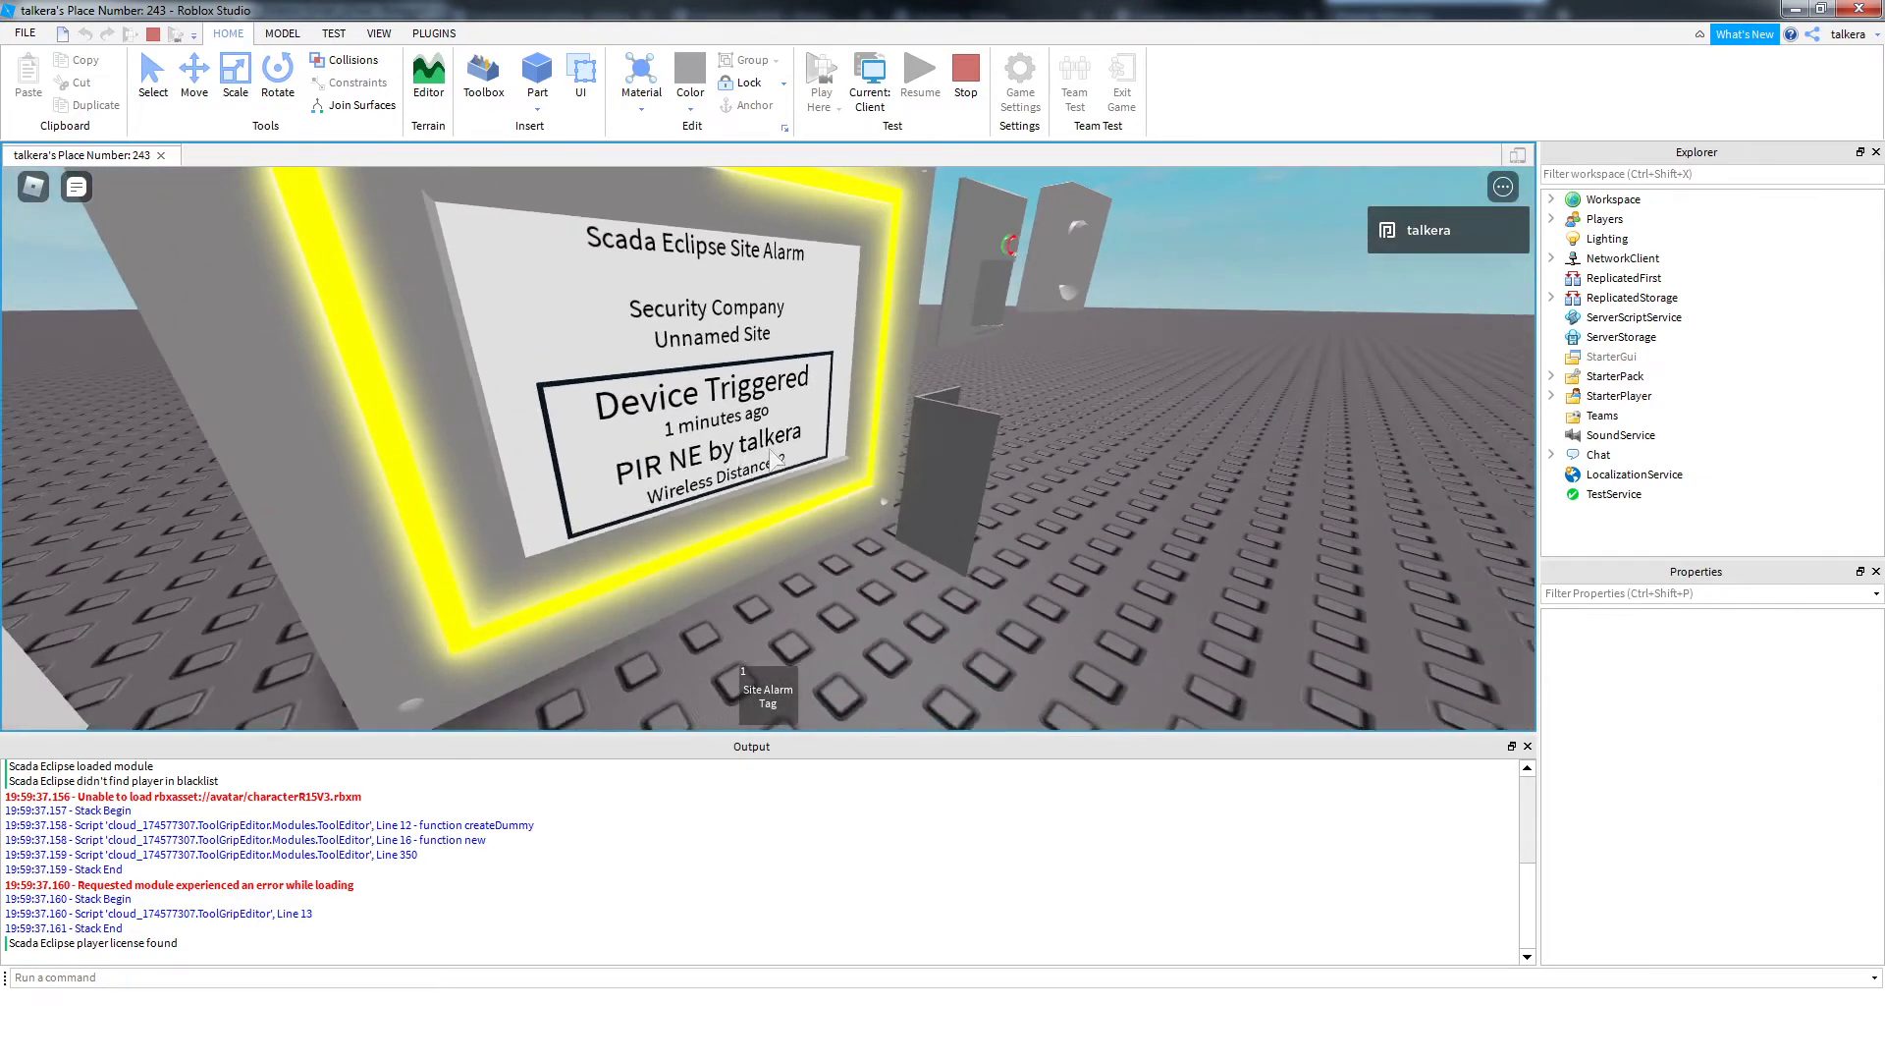
right_click(771, 459)
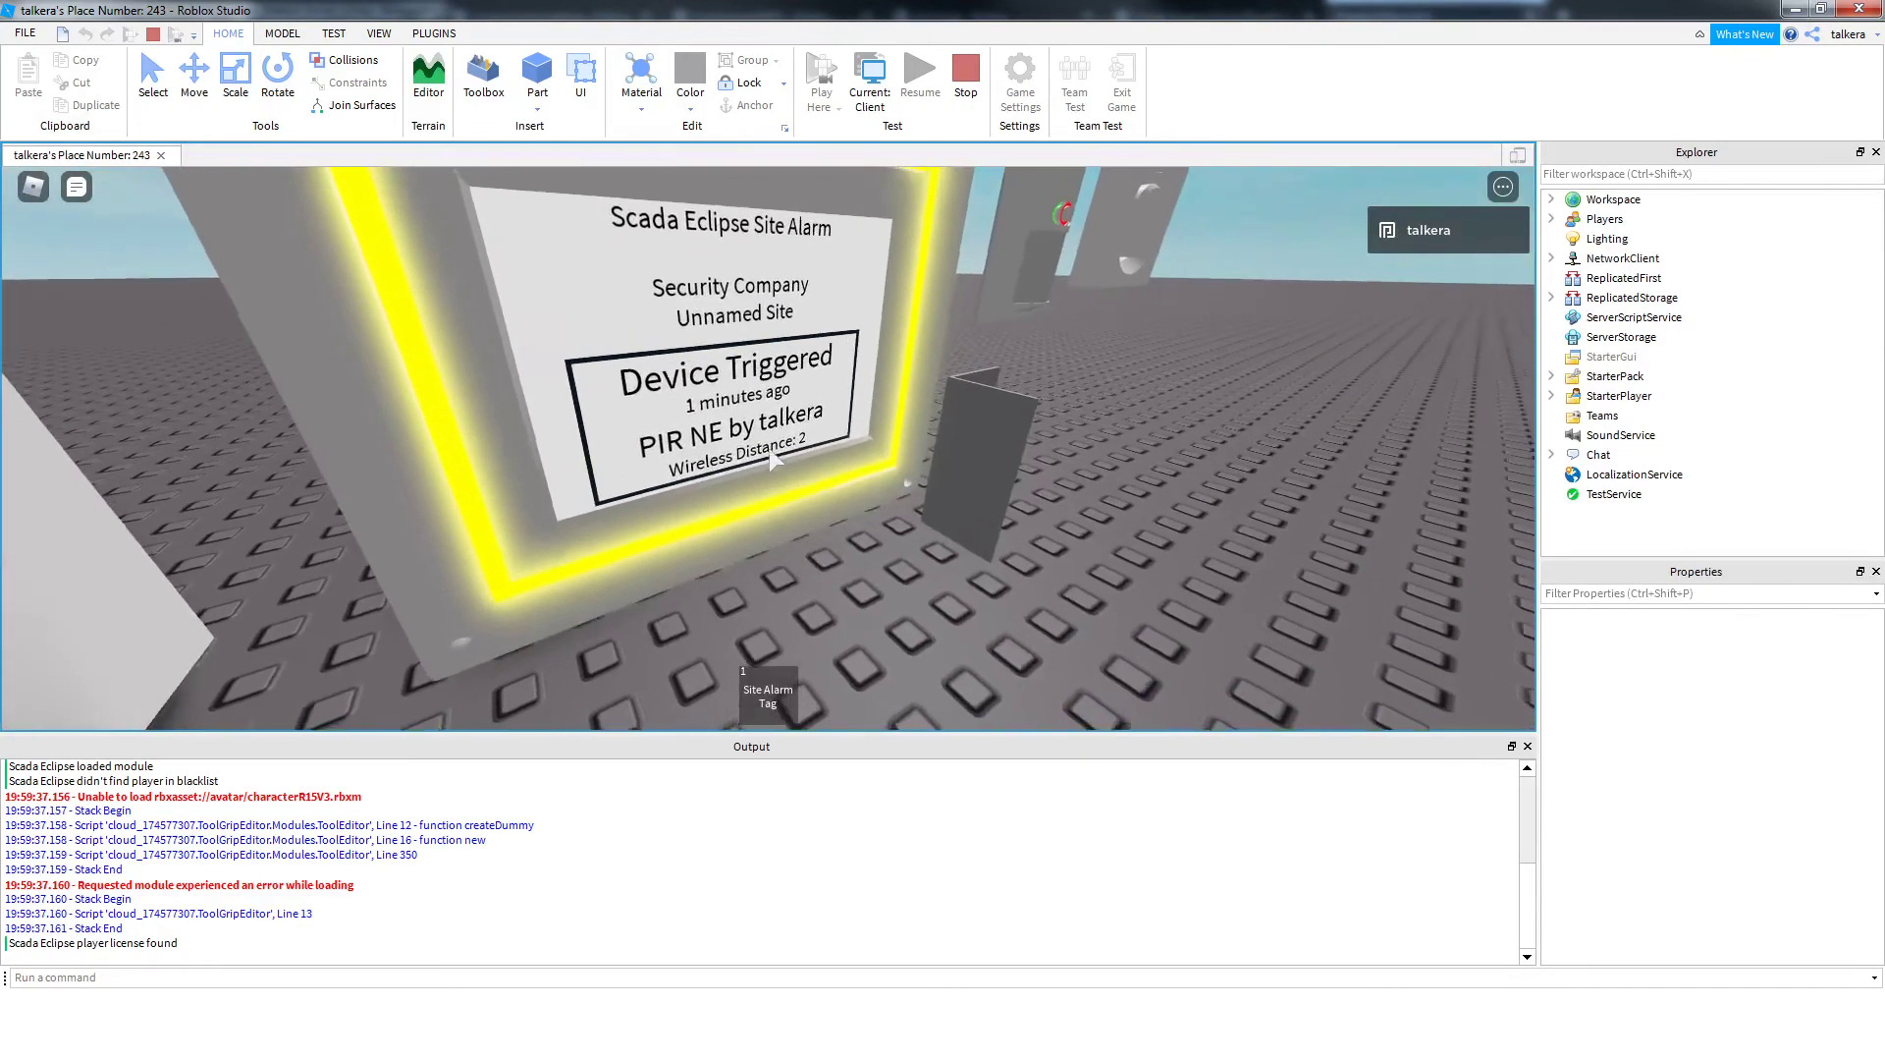
Move the character back and forth in front of the alarm panel to read its triggered-device message from near and far
key(s)
key(w)
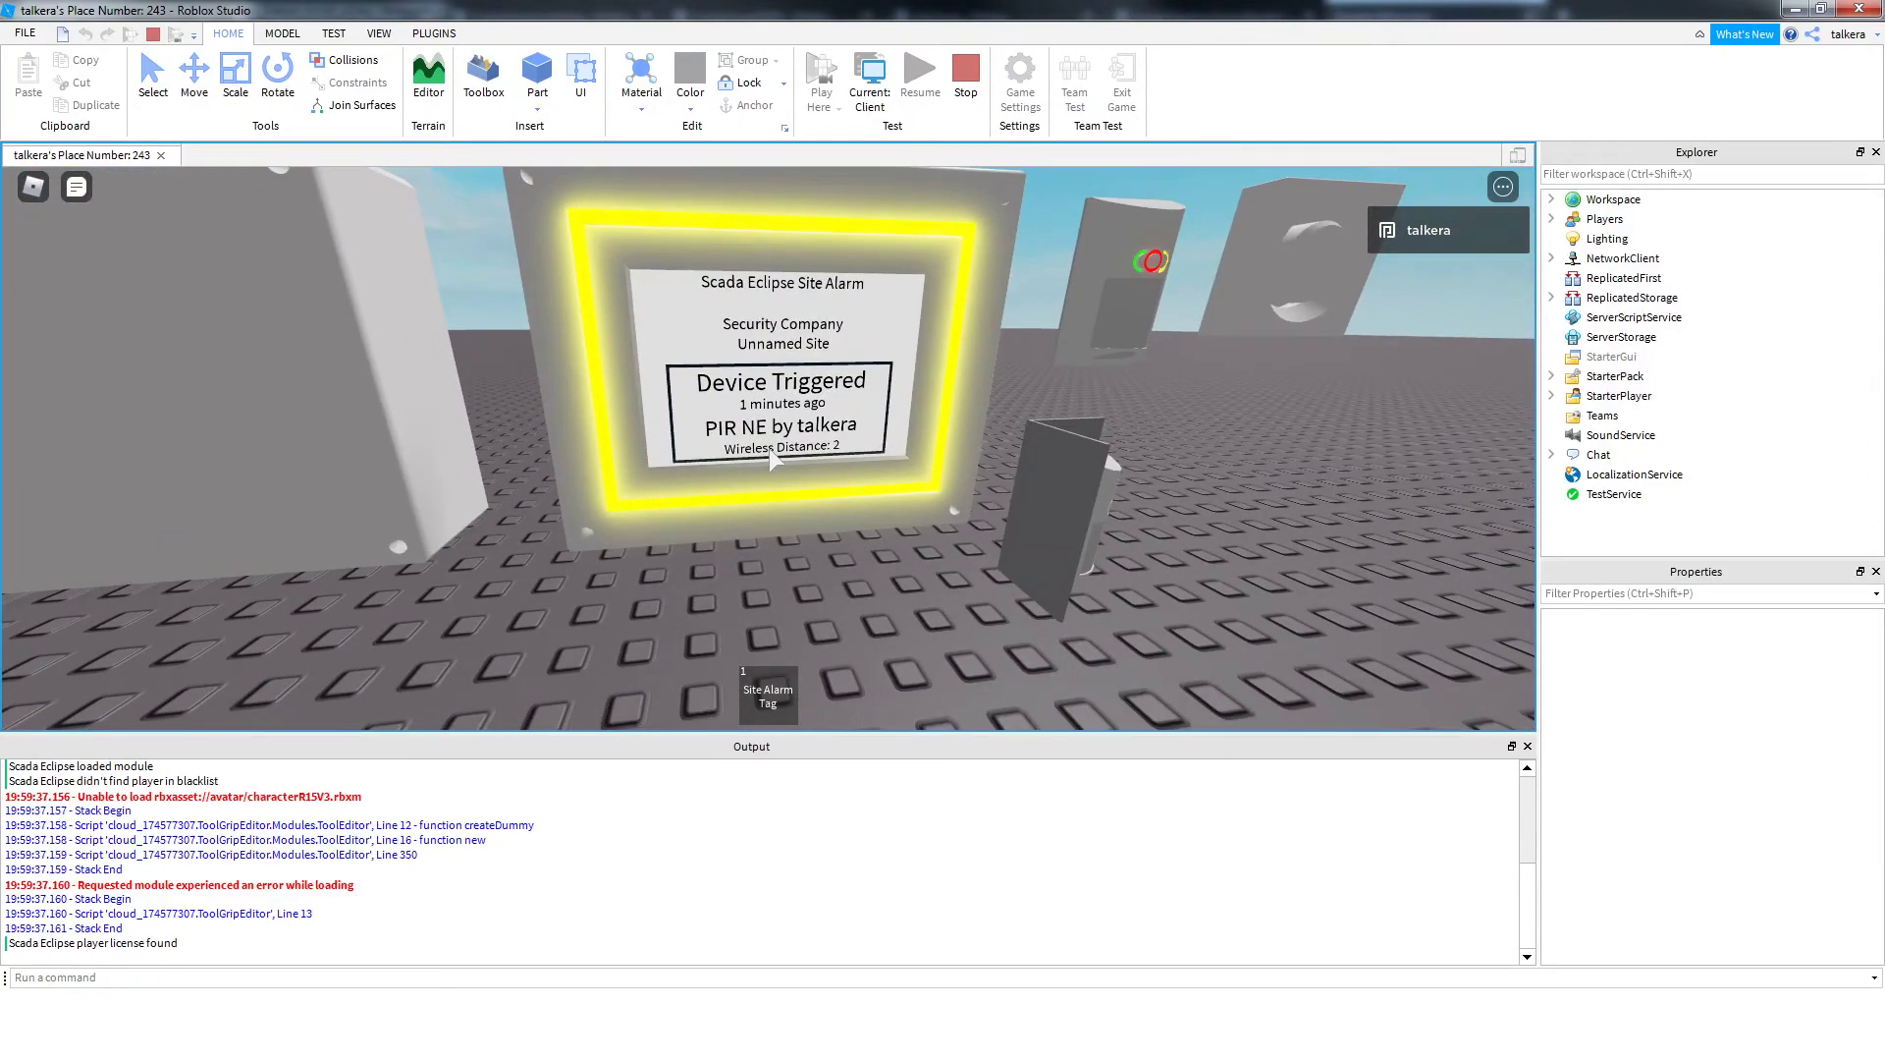
key(d)
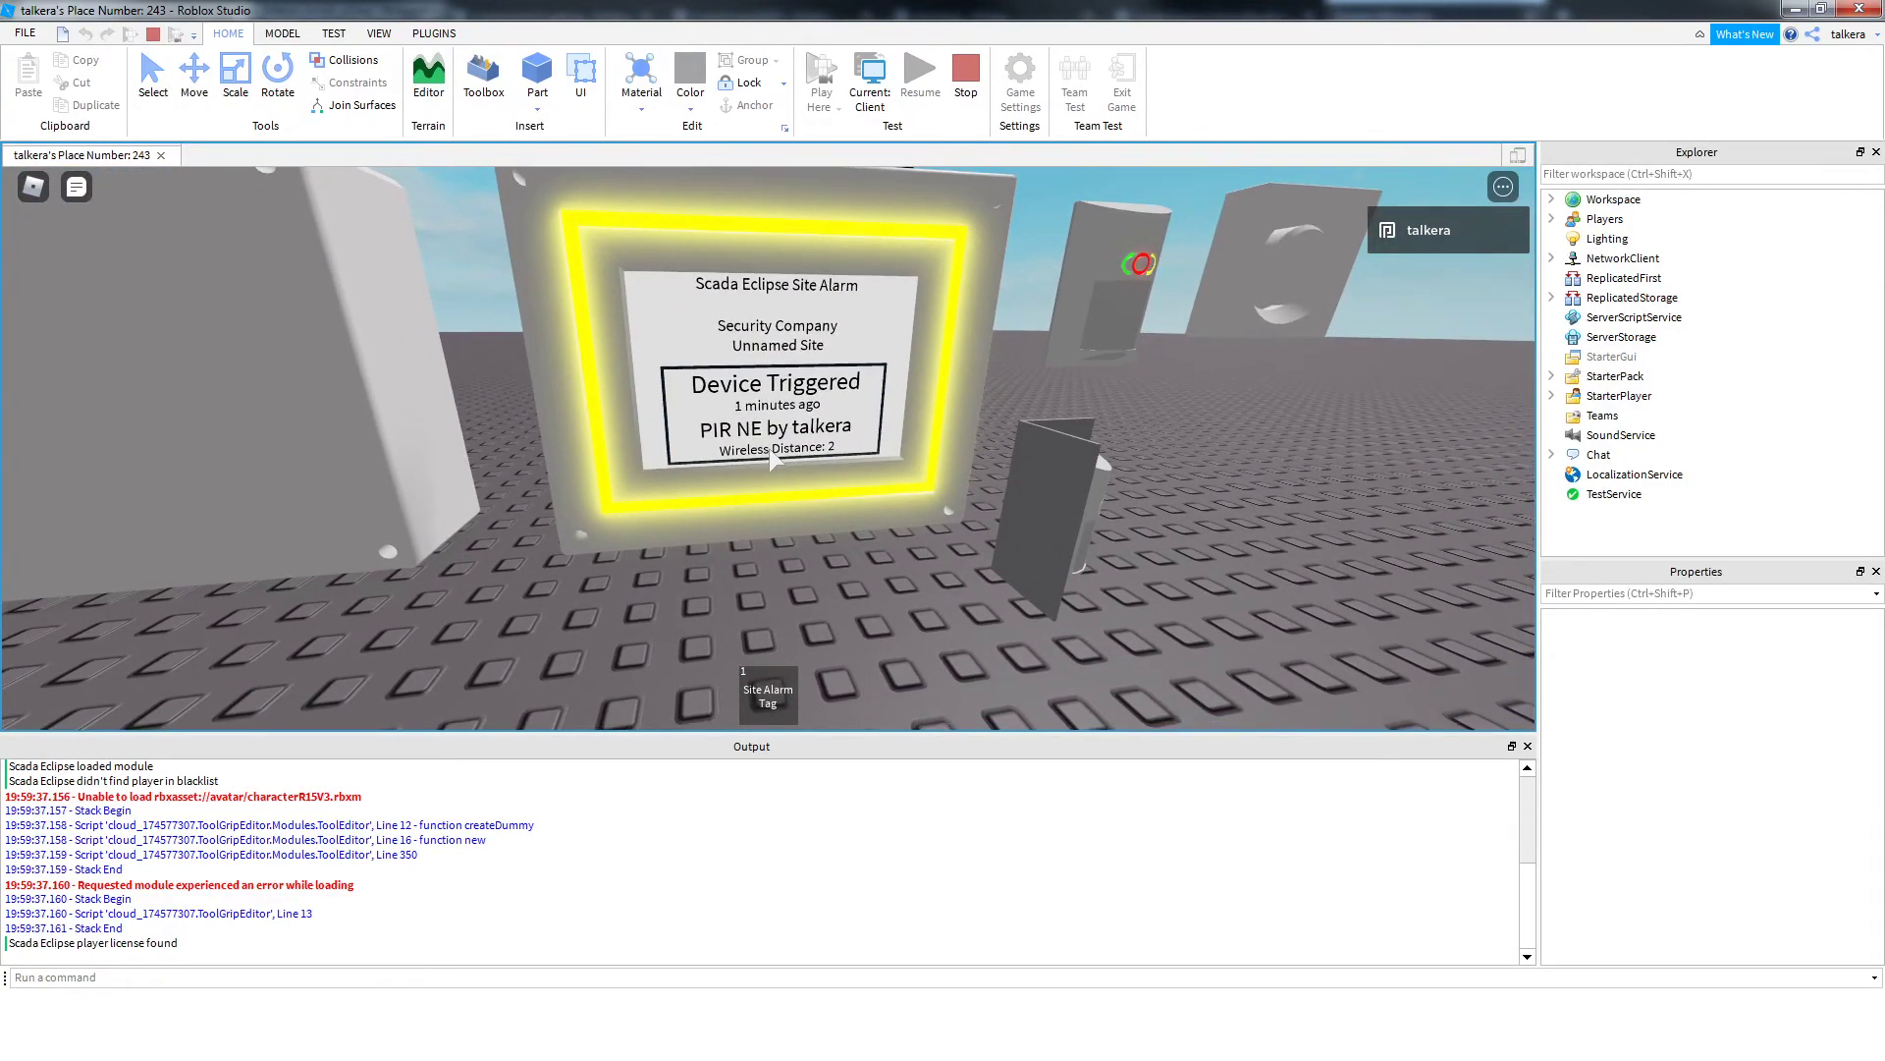
key(s)
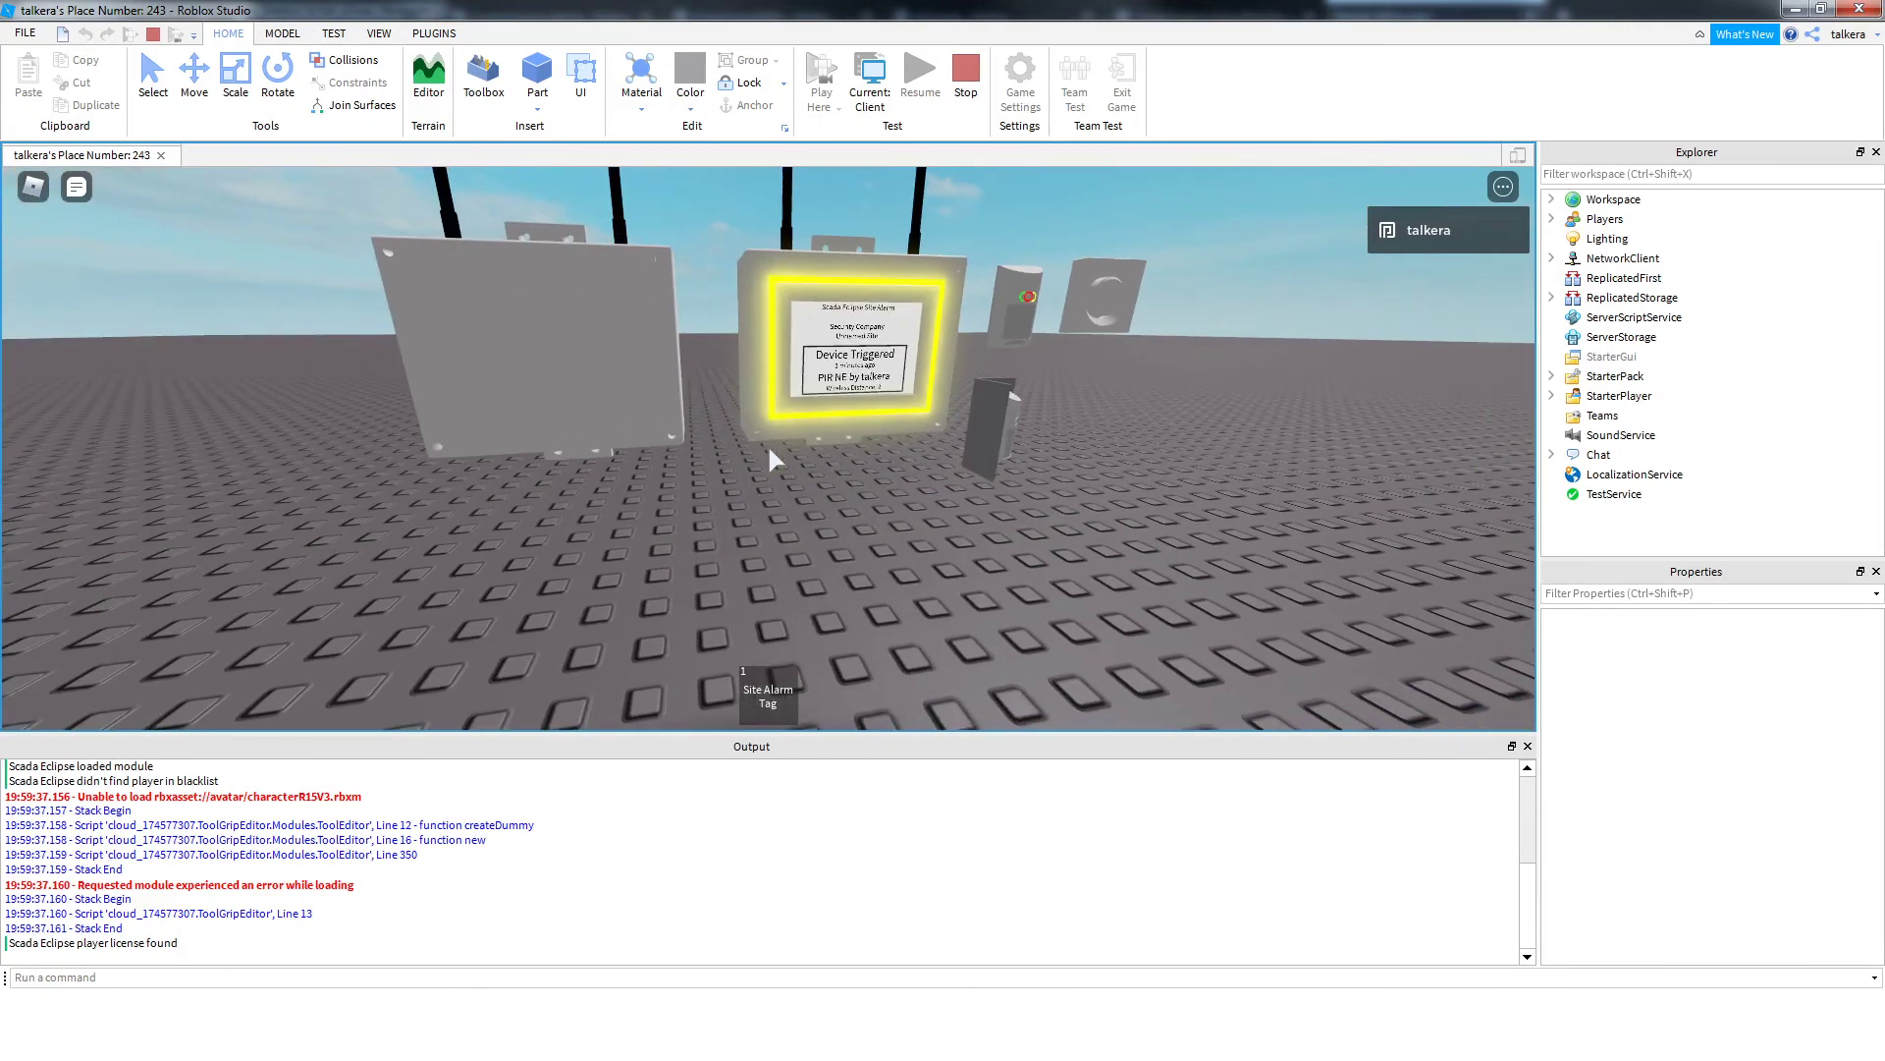
key(w)
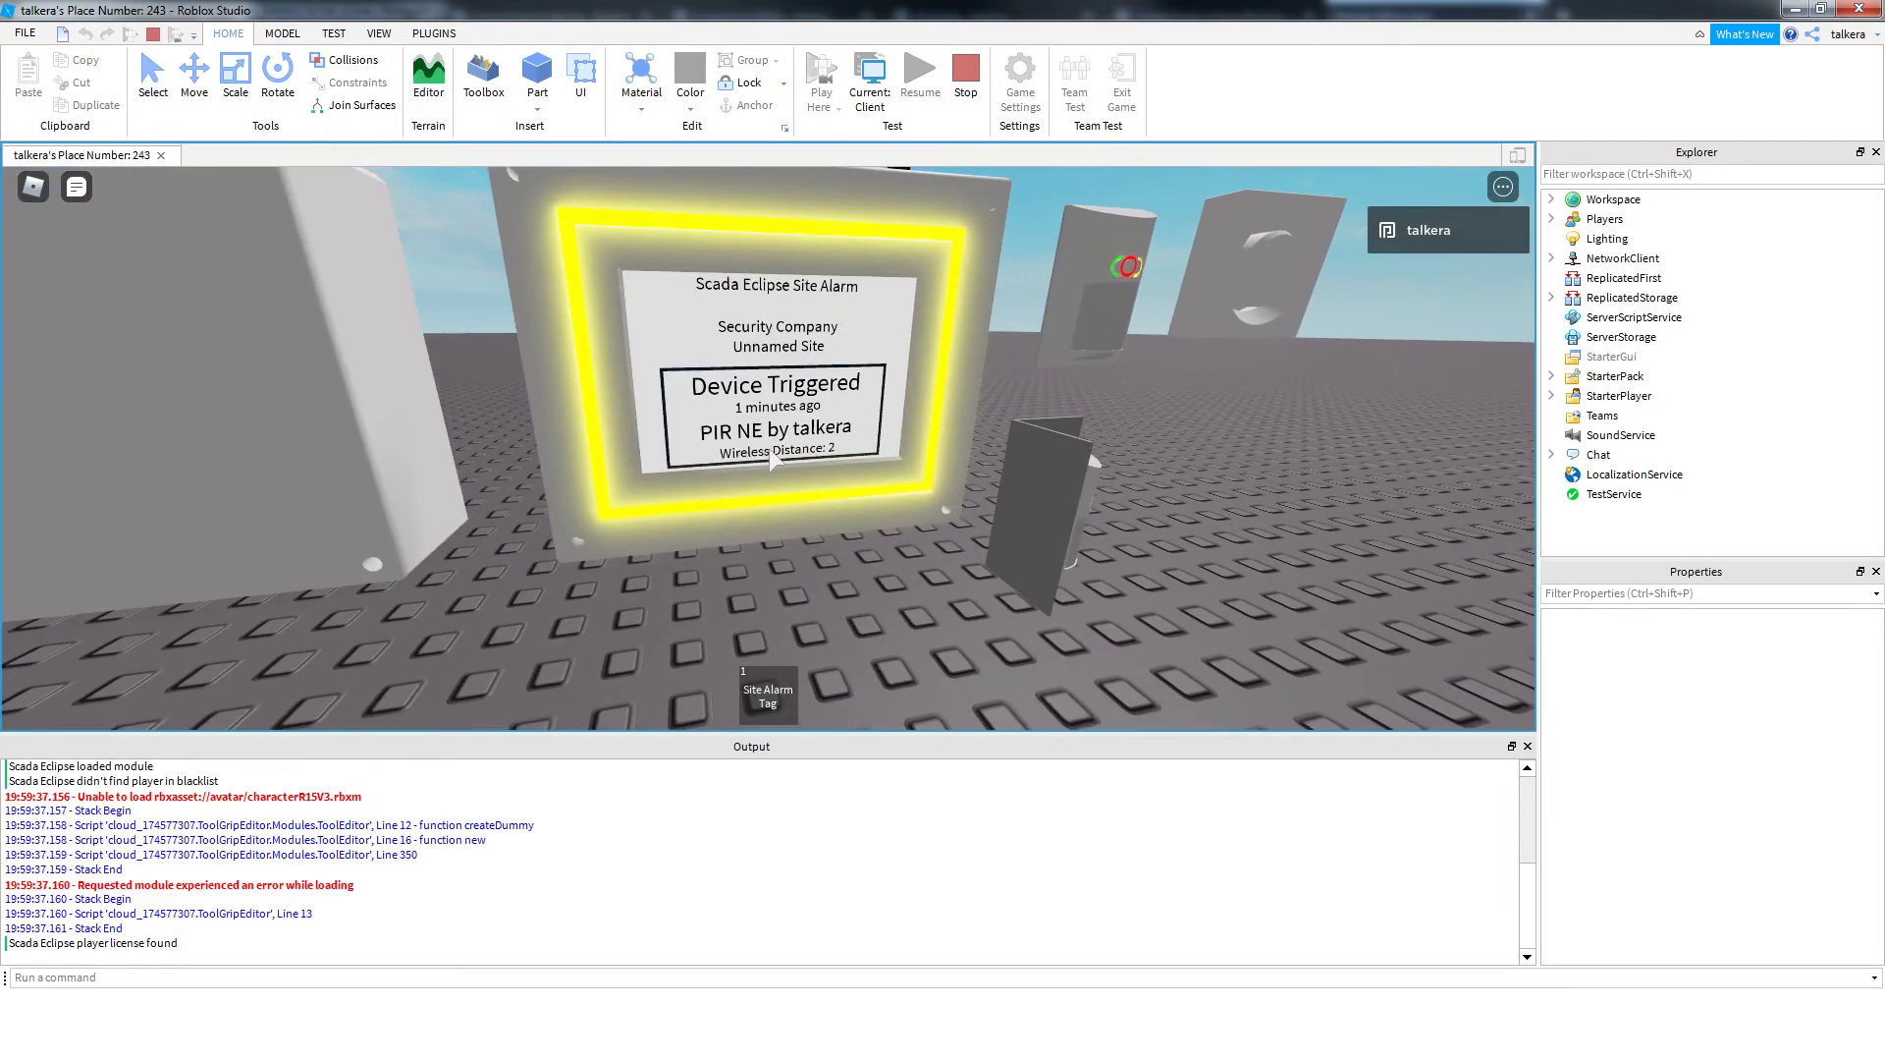
key(d)
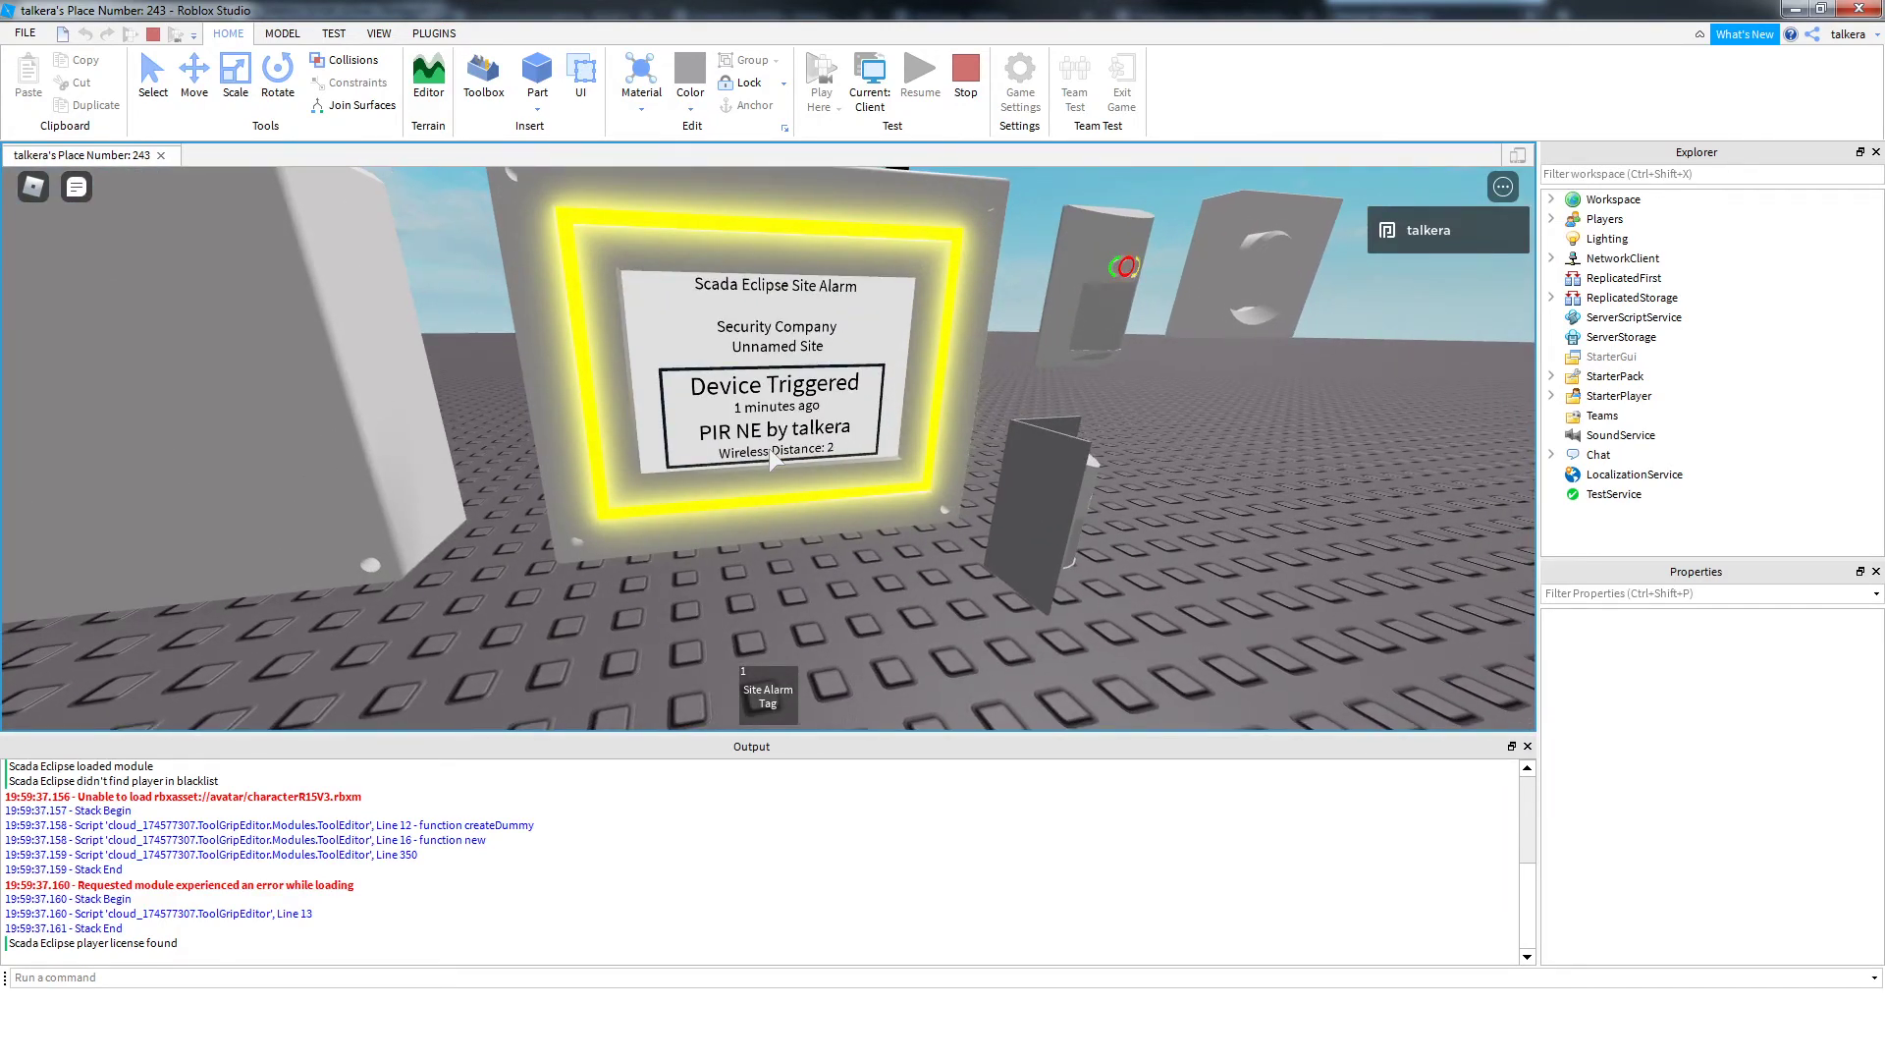
key(s)
key(s)
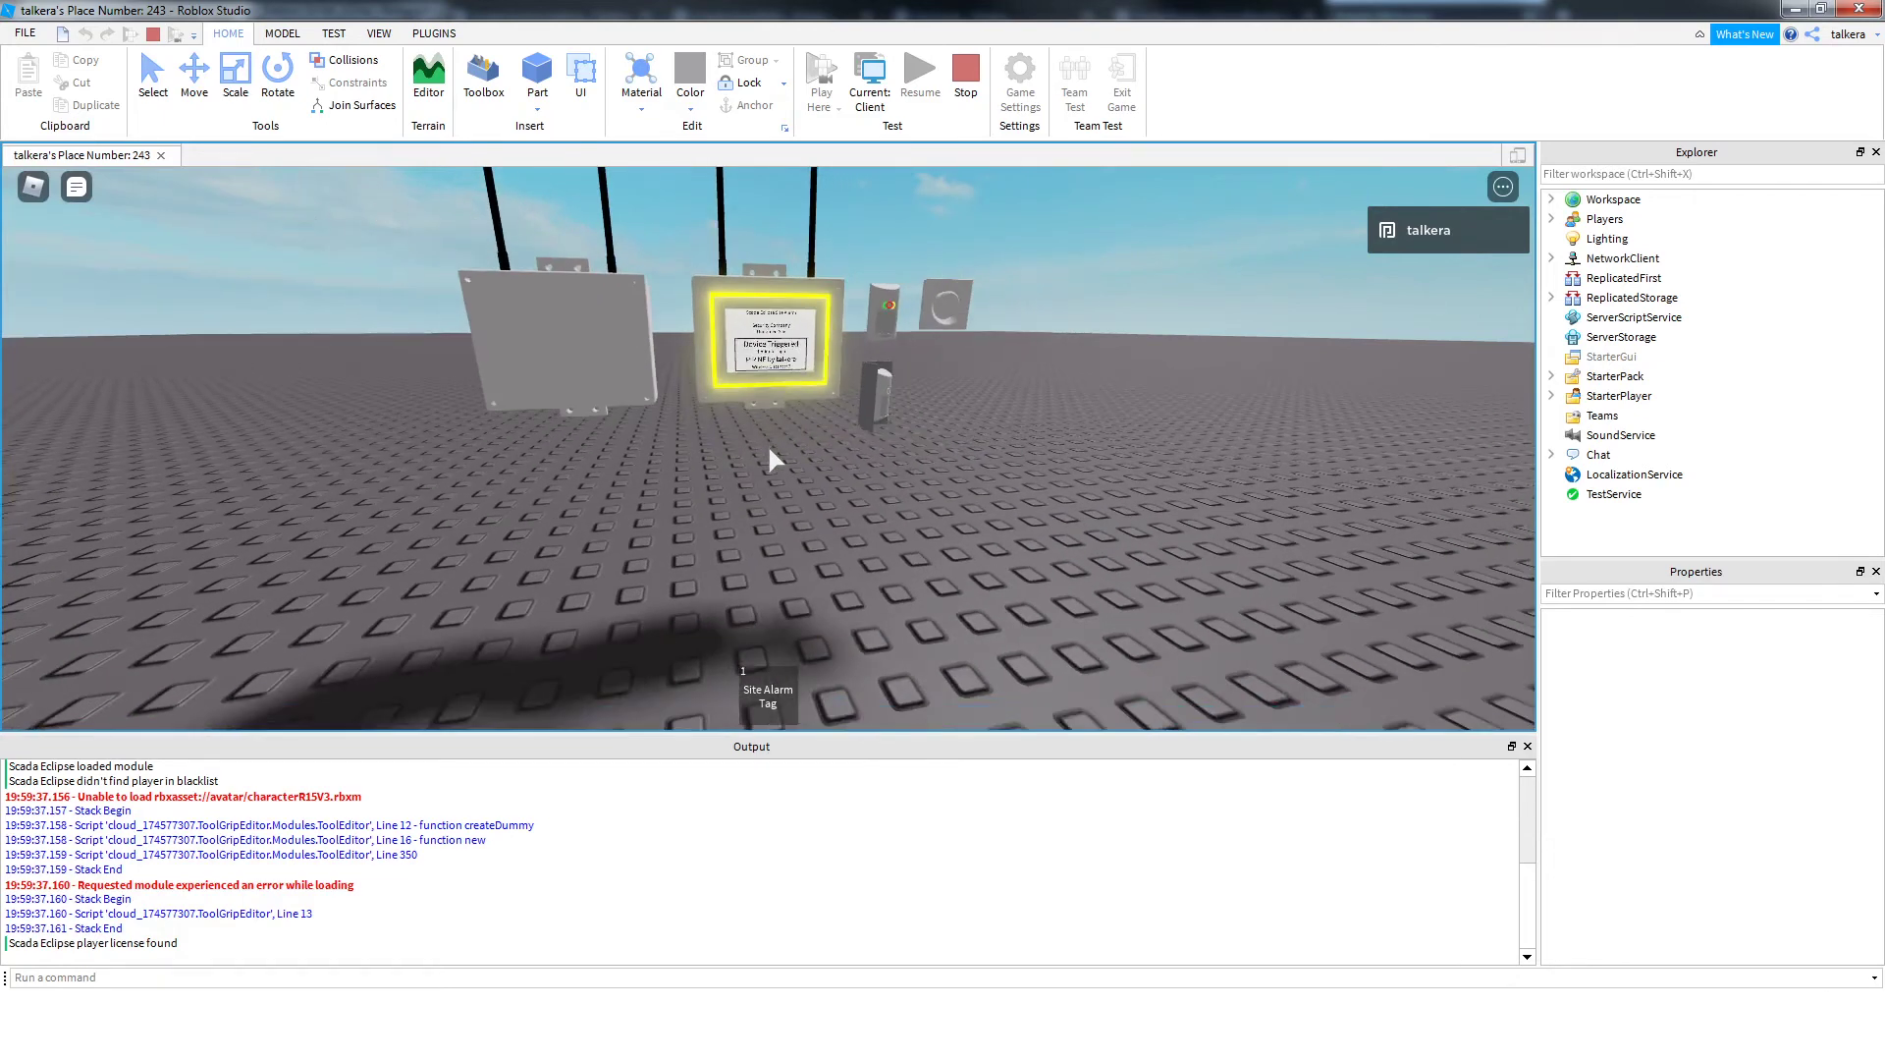
Equip the Site Alarm Tag, present it to the alarm panel to clear the triggered alarm, and put the tag away
key(1)
key(w)
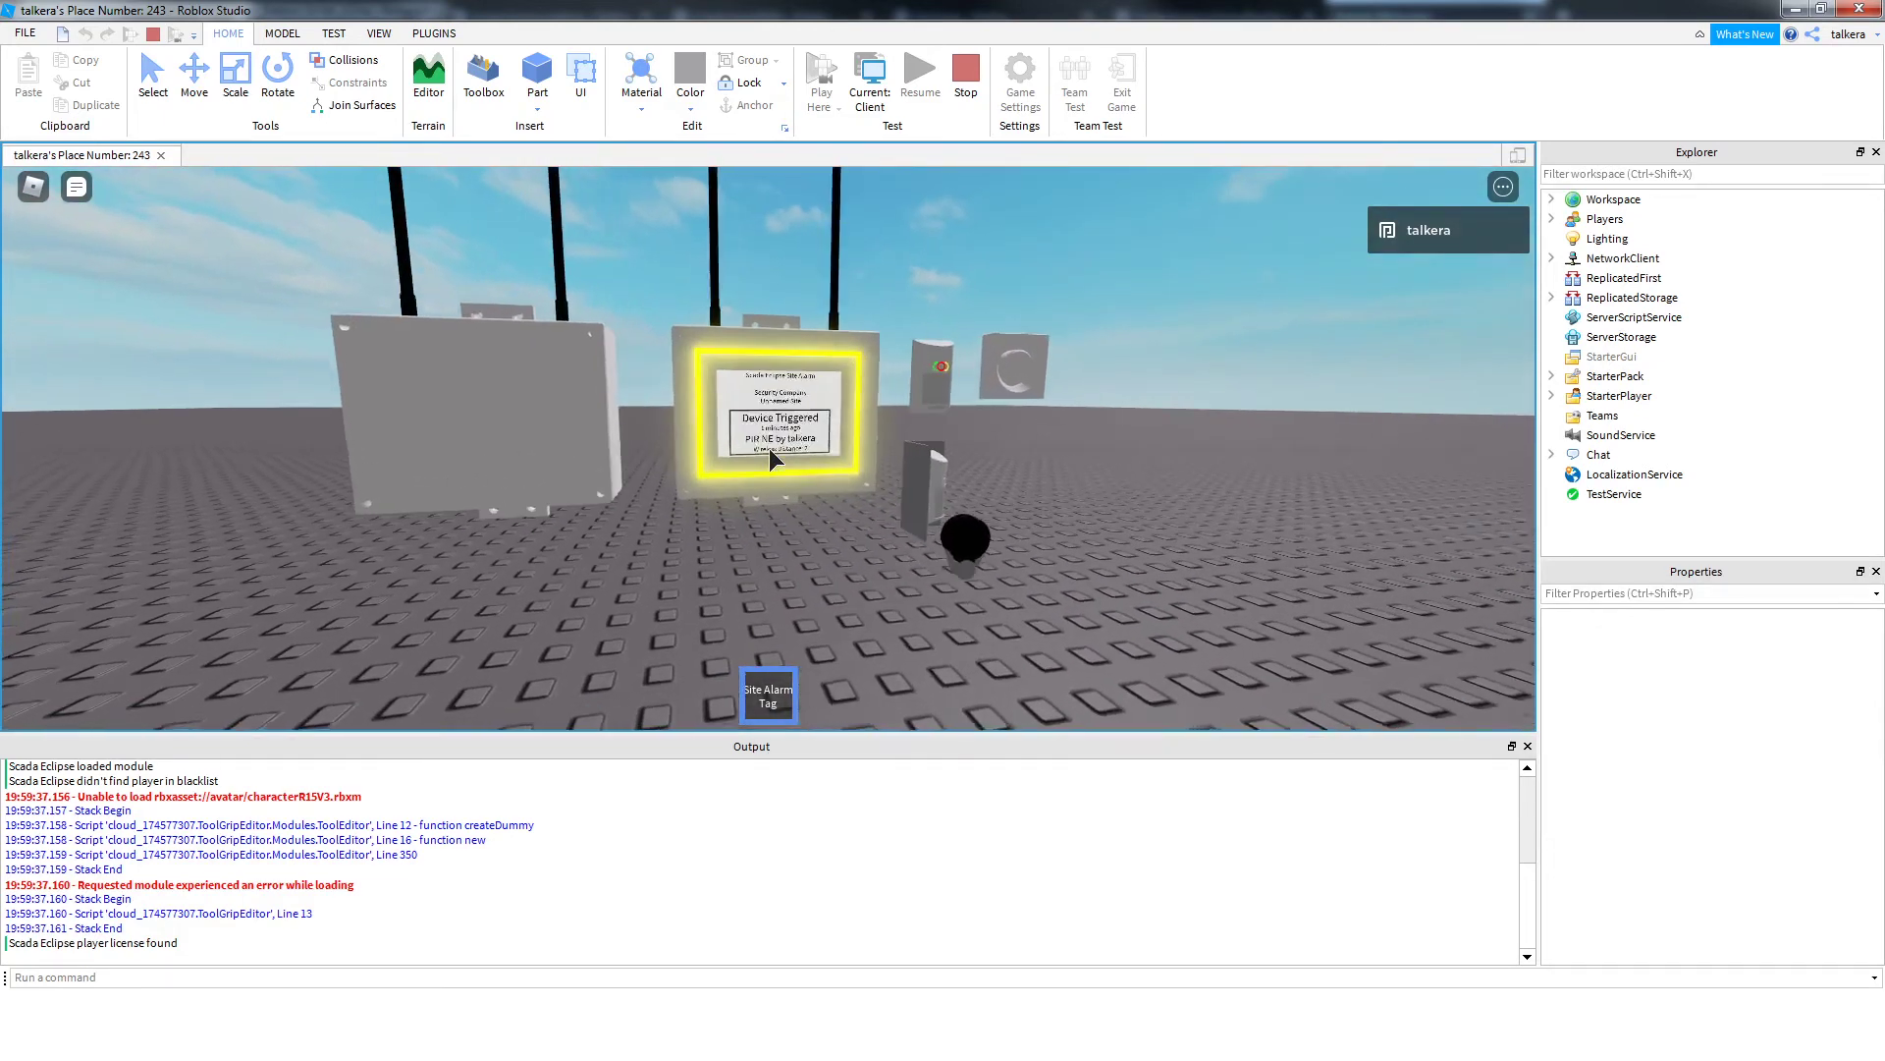
key(w)
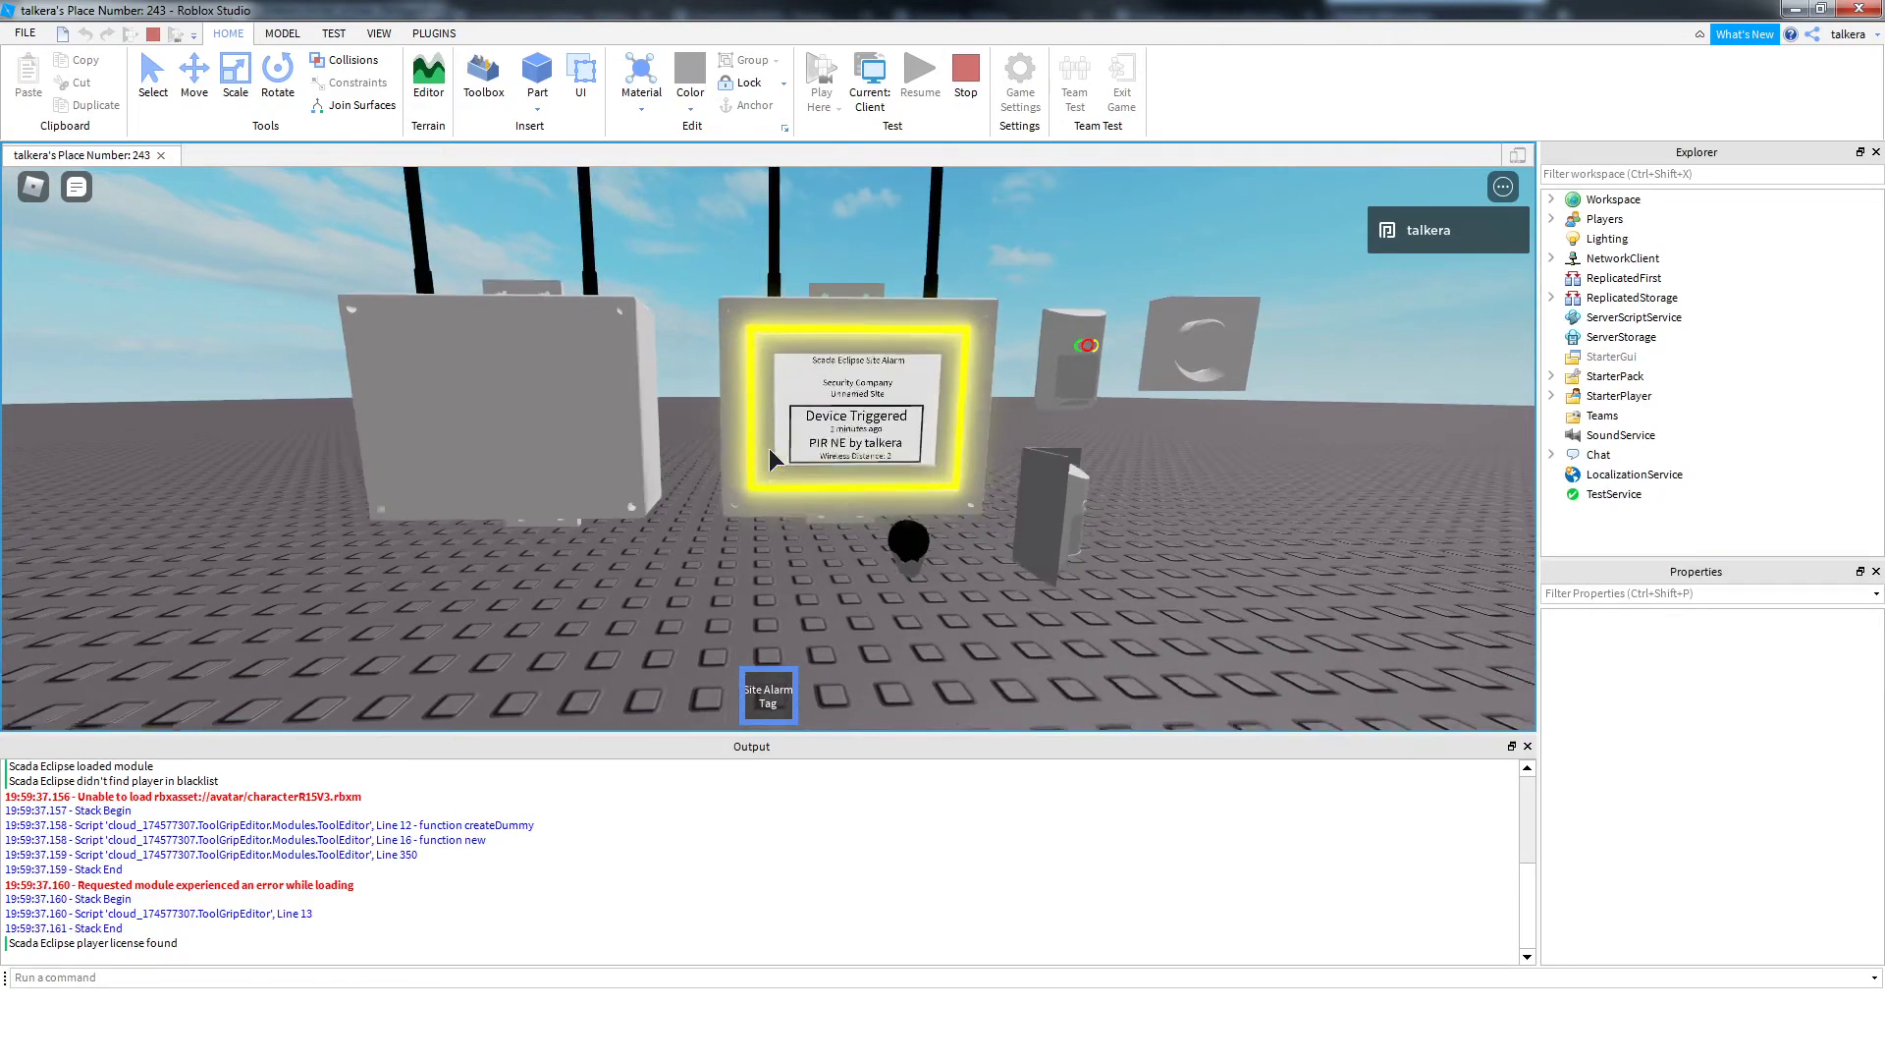
key(1)
key(s)
scroll(770, 448, down, 1)
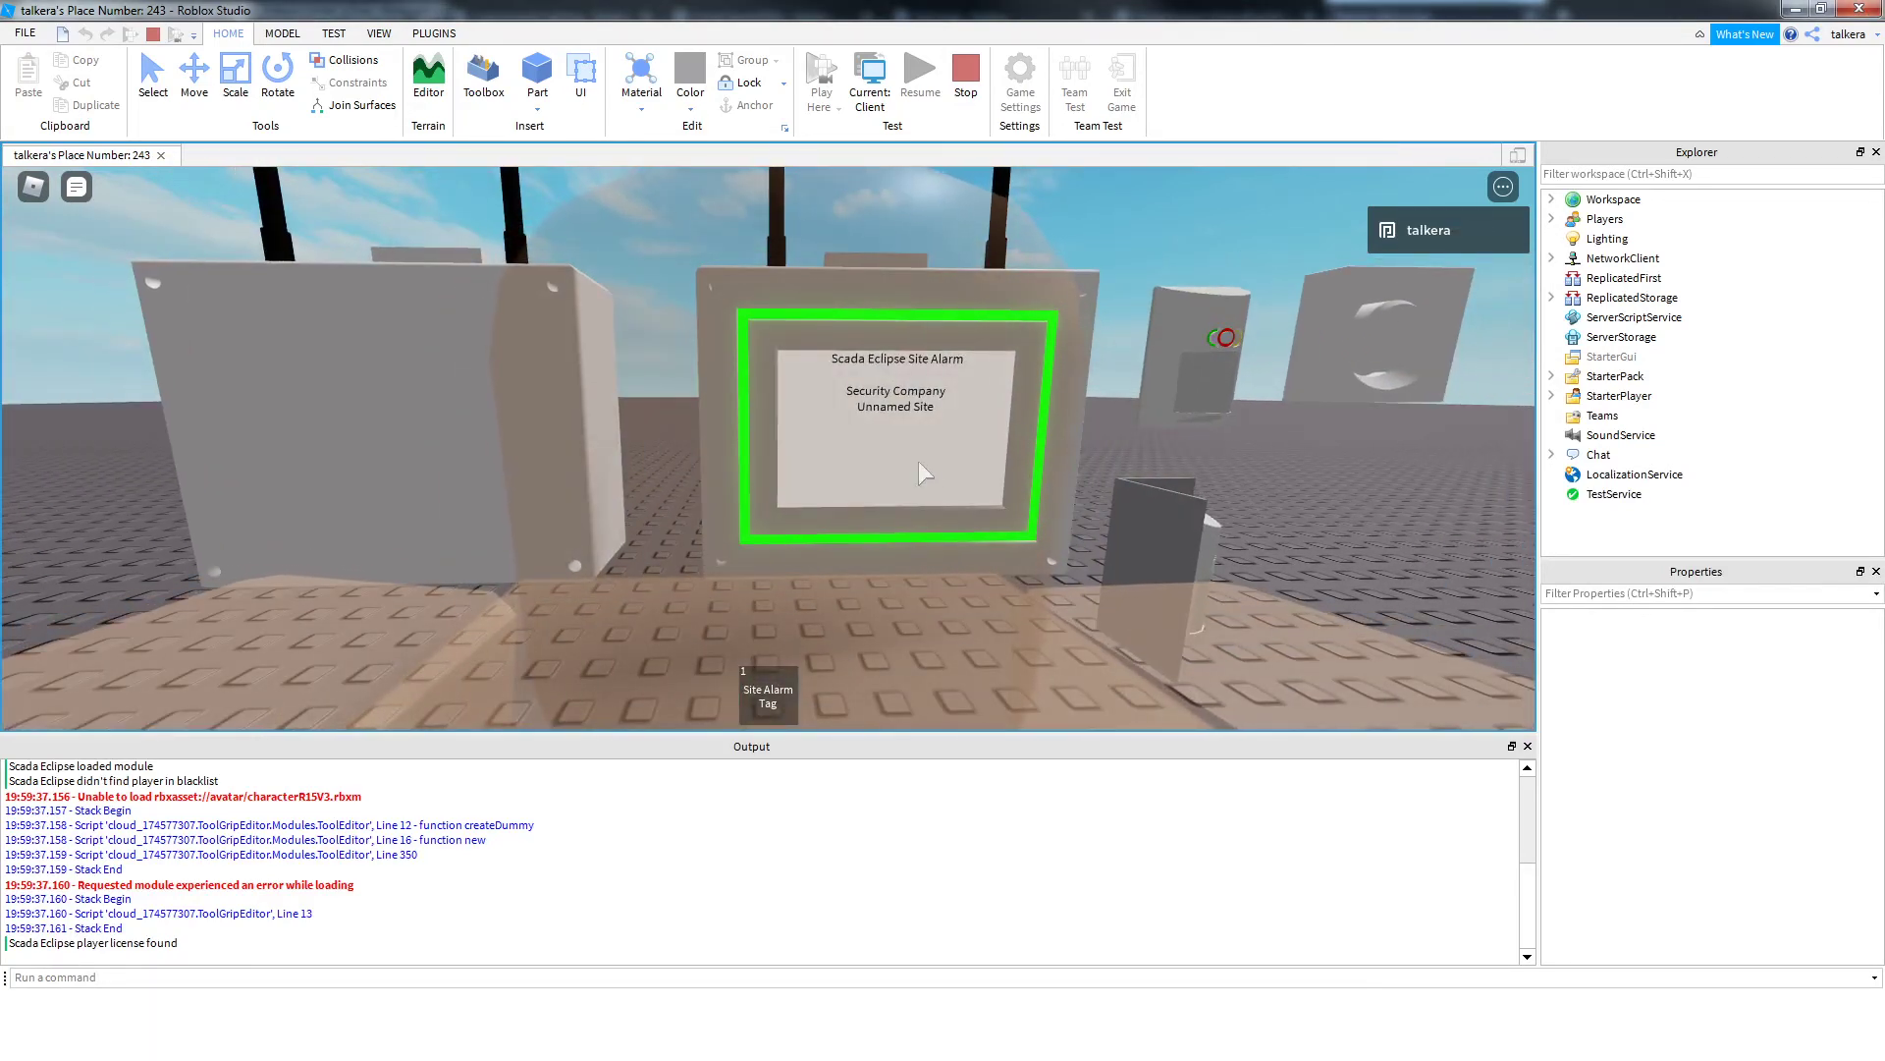
scroll(862, 478, up, 1)
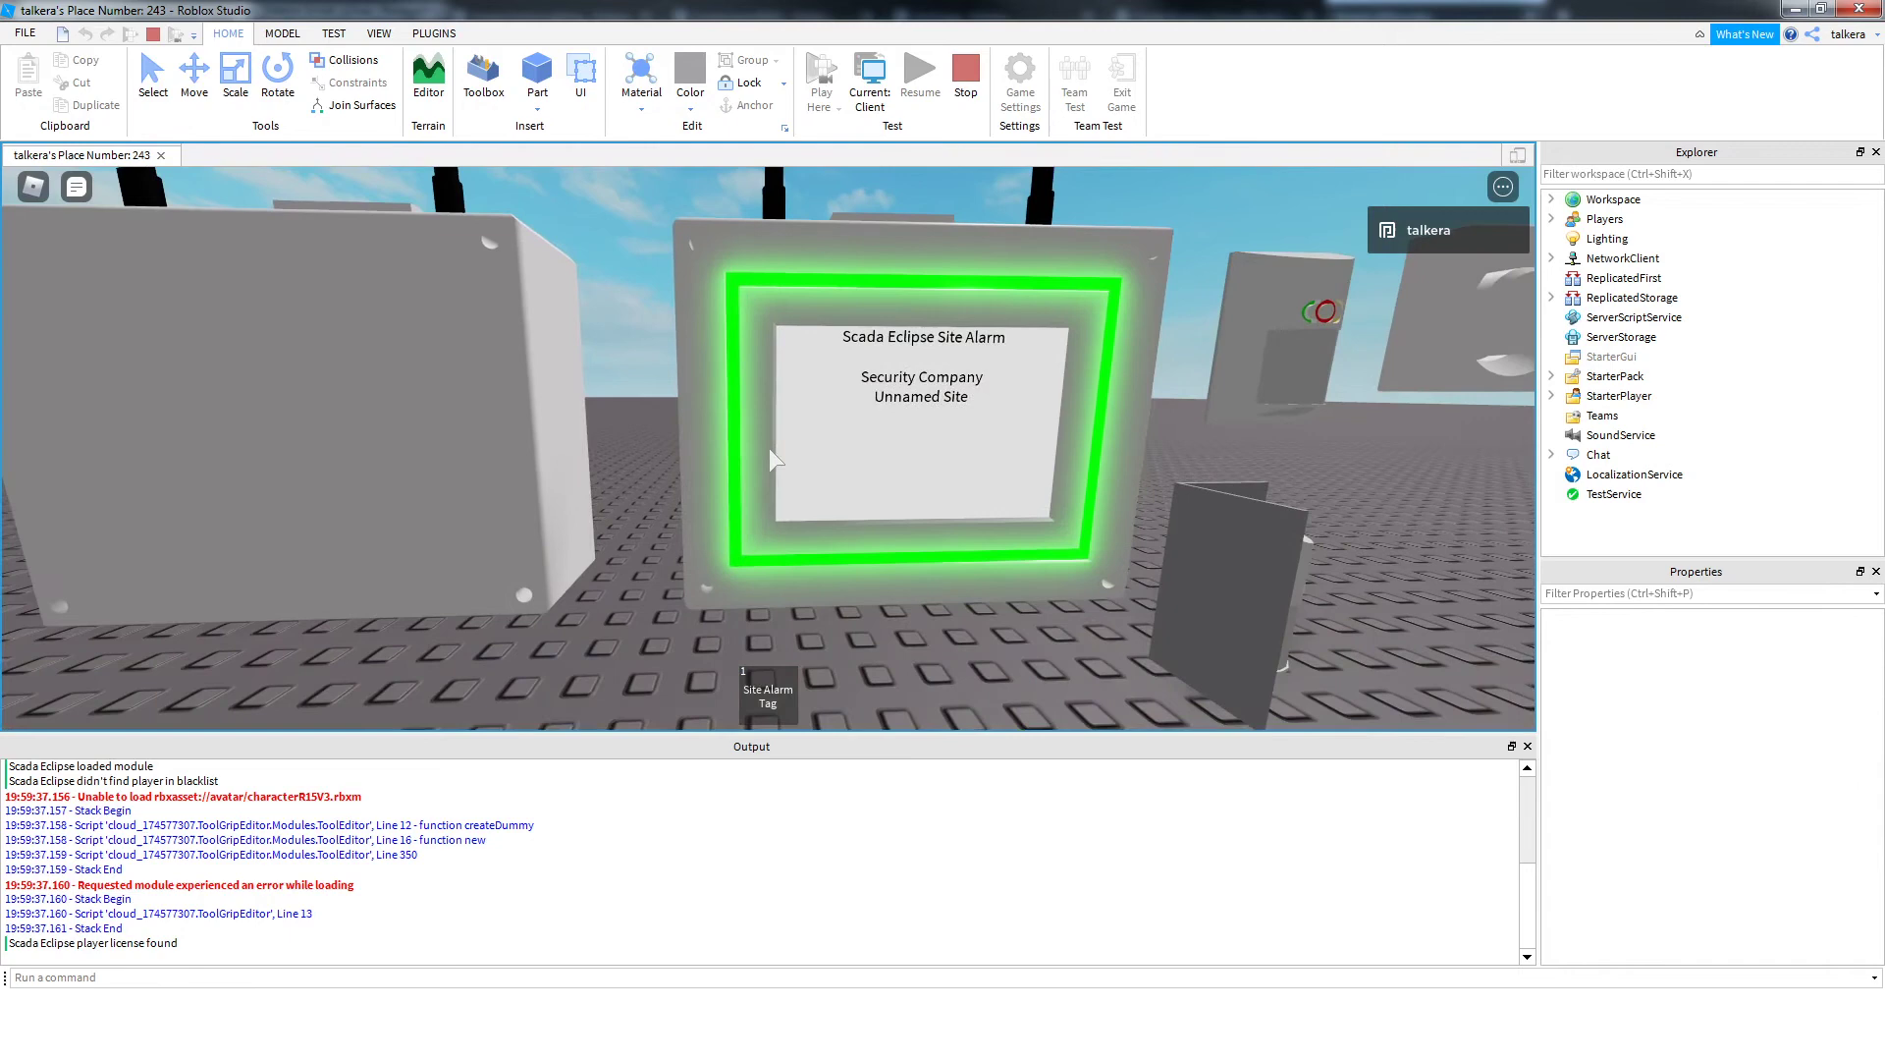
Examine the disarmed alarm panel's display and surrounding devices from close up, from both sides and from a distance
key(d)
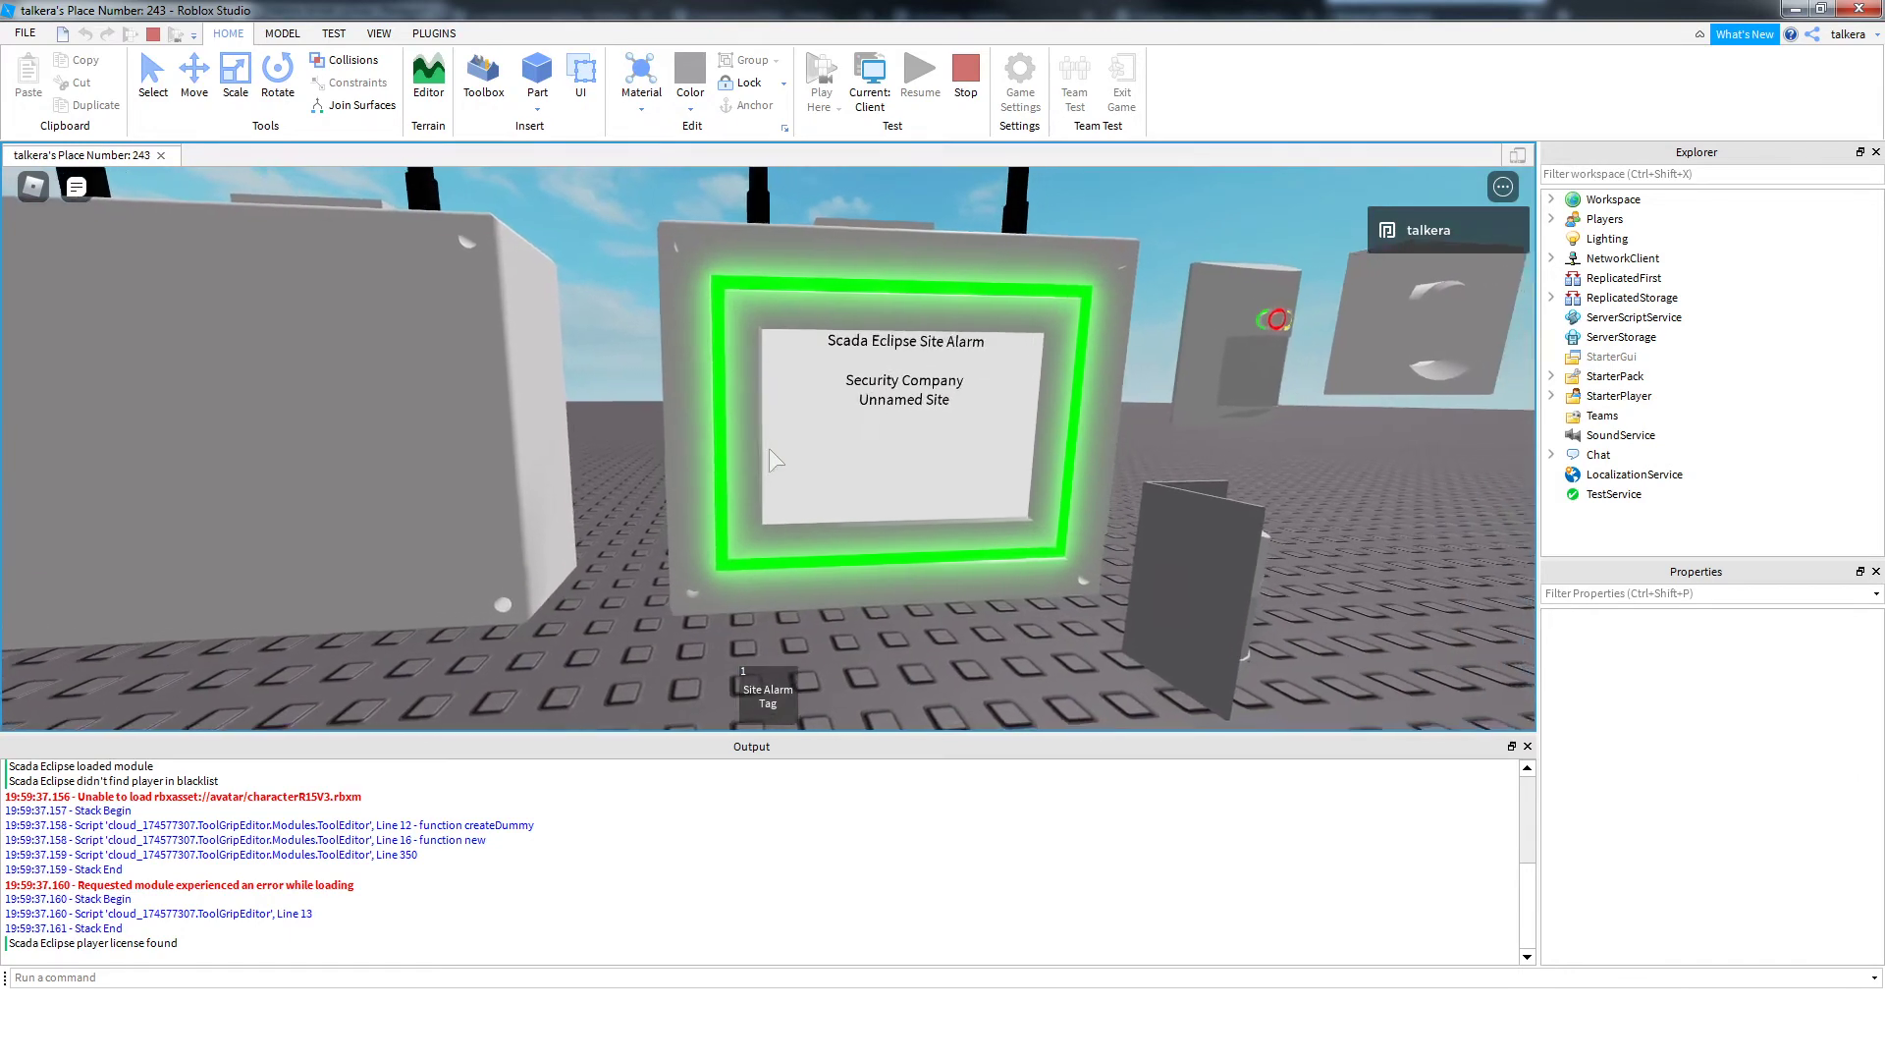
key(w)
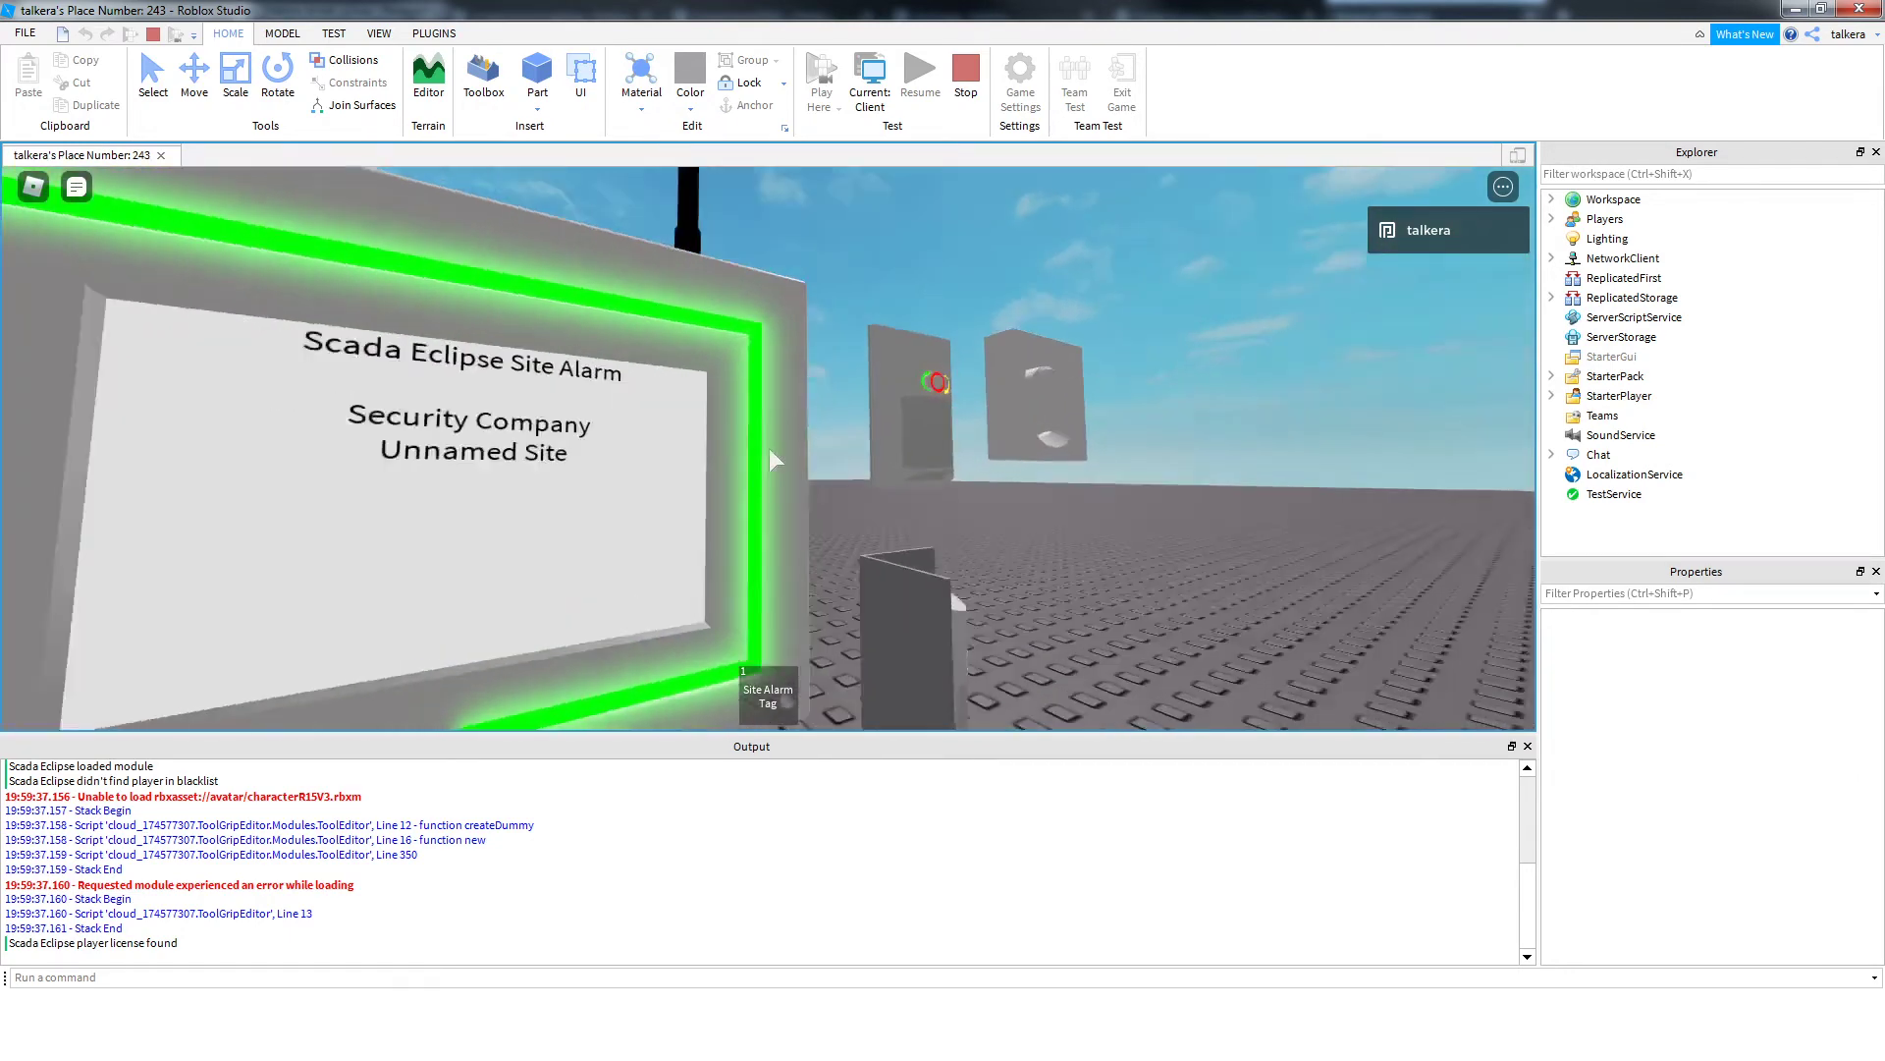
key(d)
key(a)
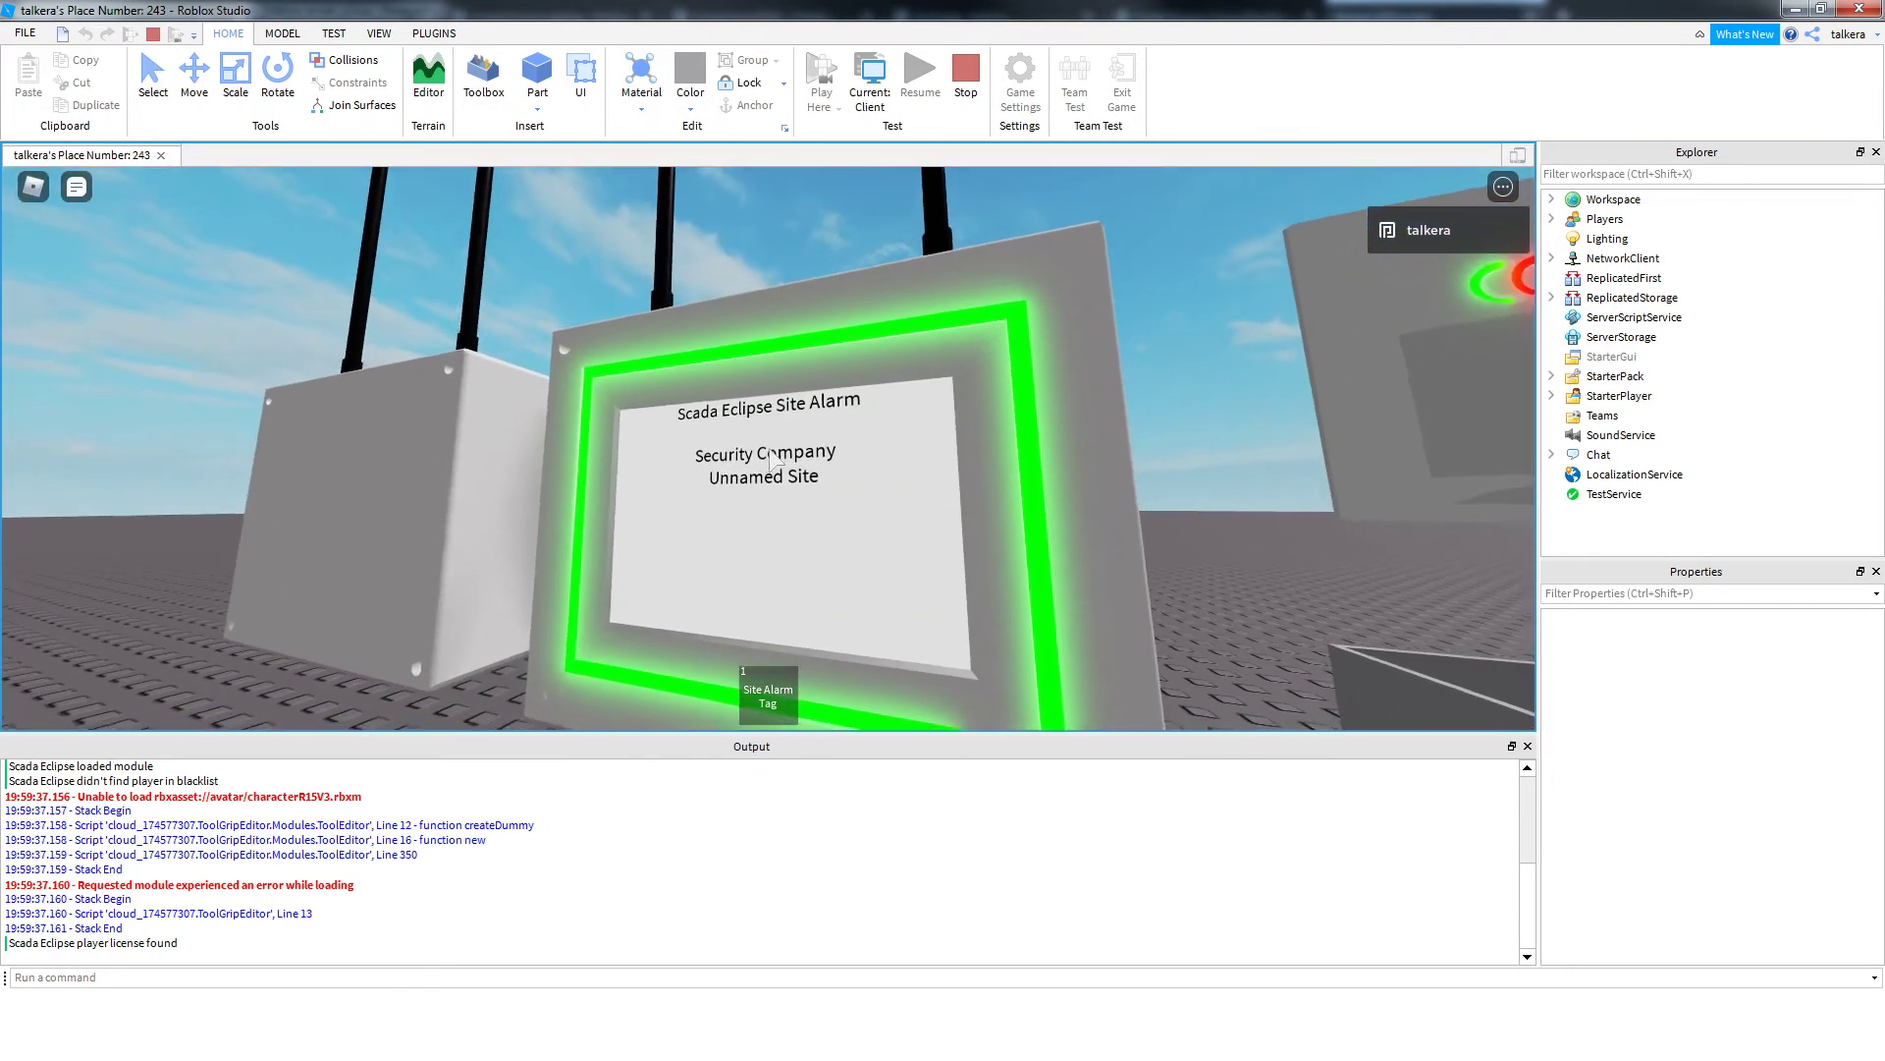
key(a)
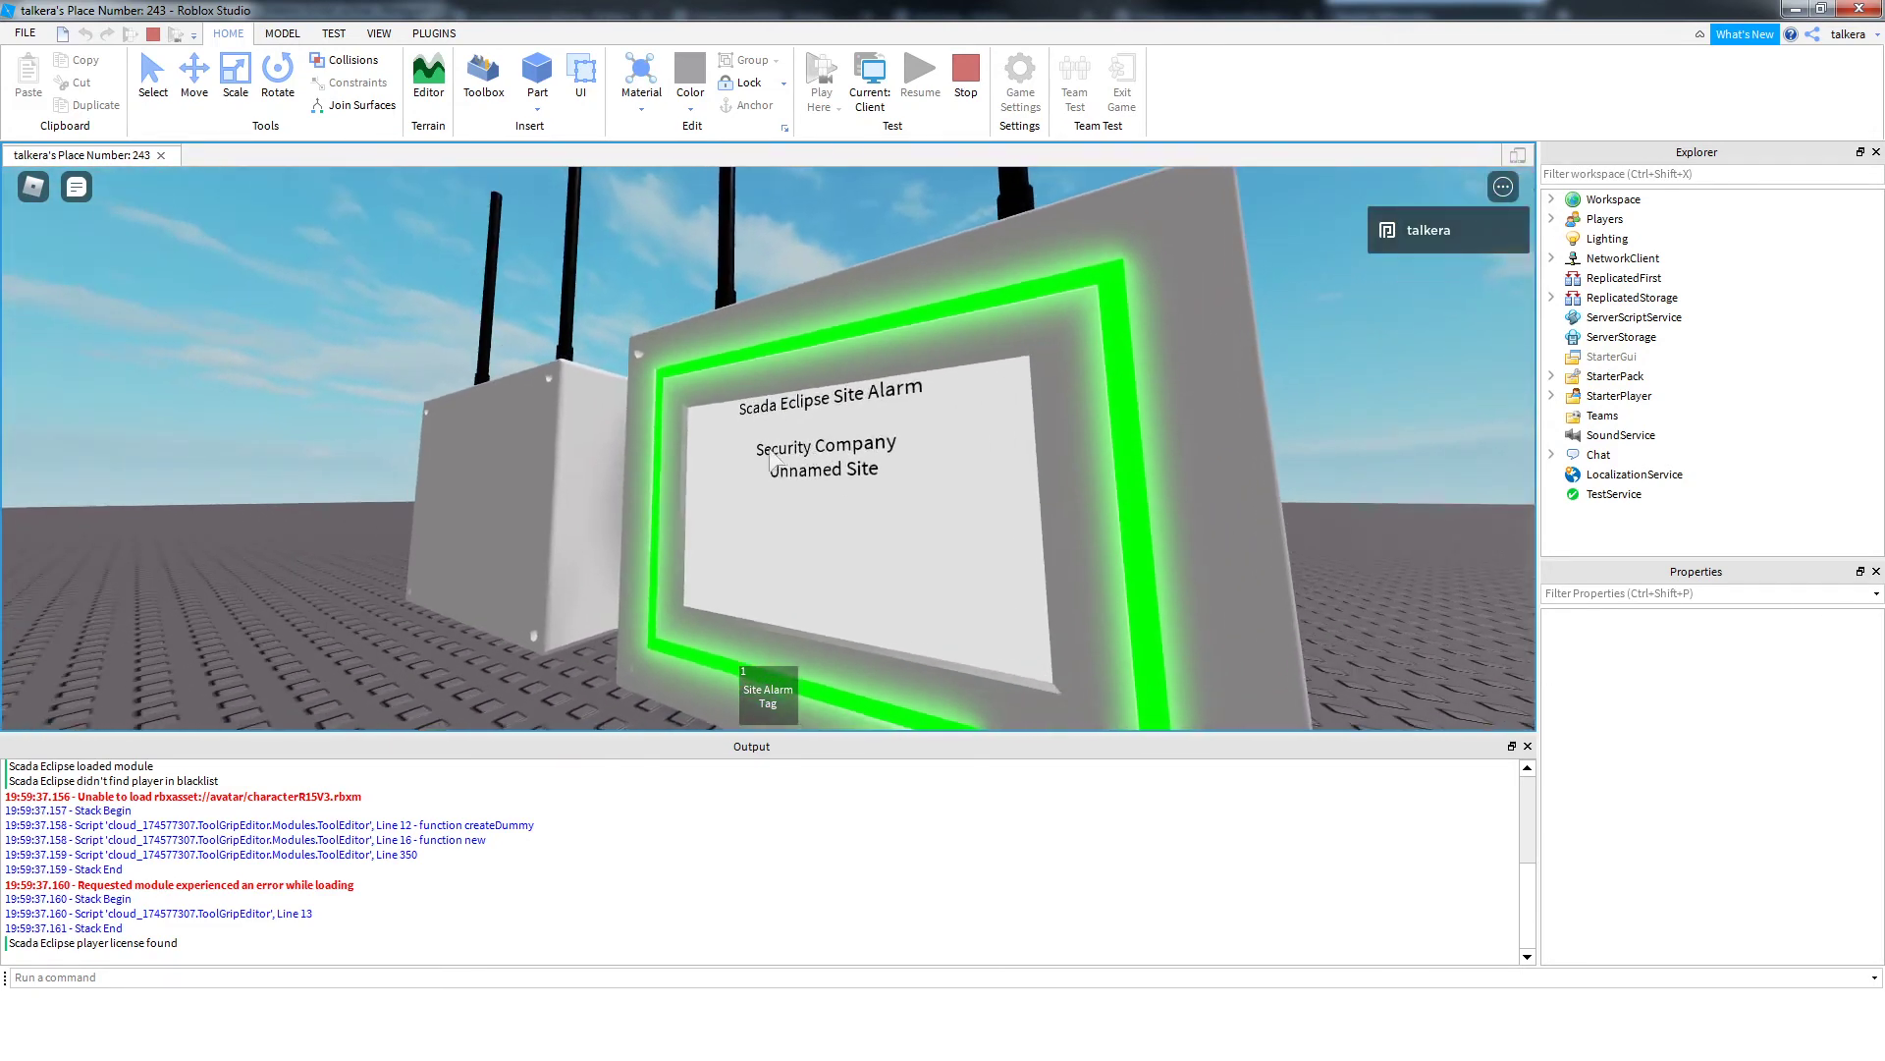
key(d)
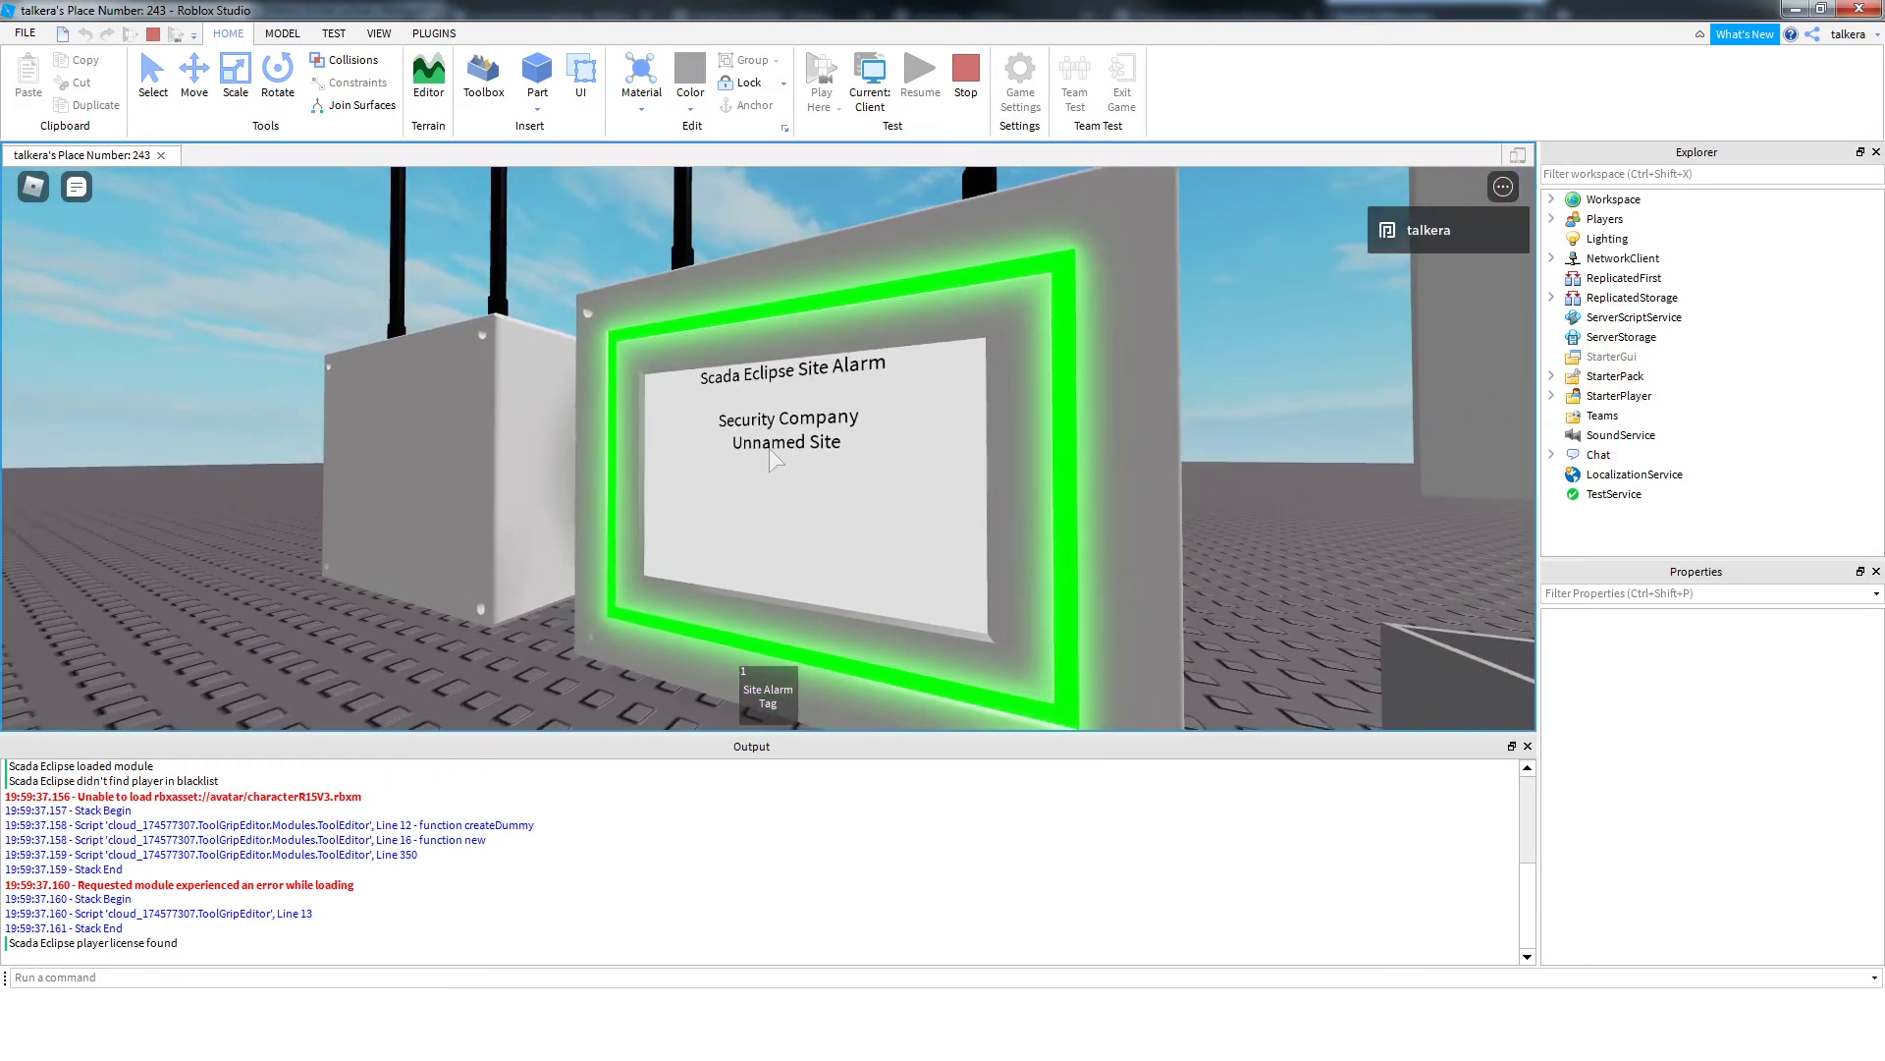
key(d)
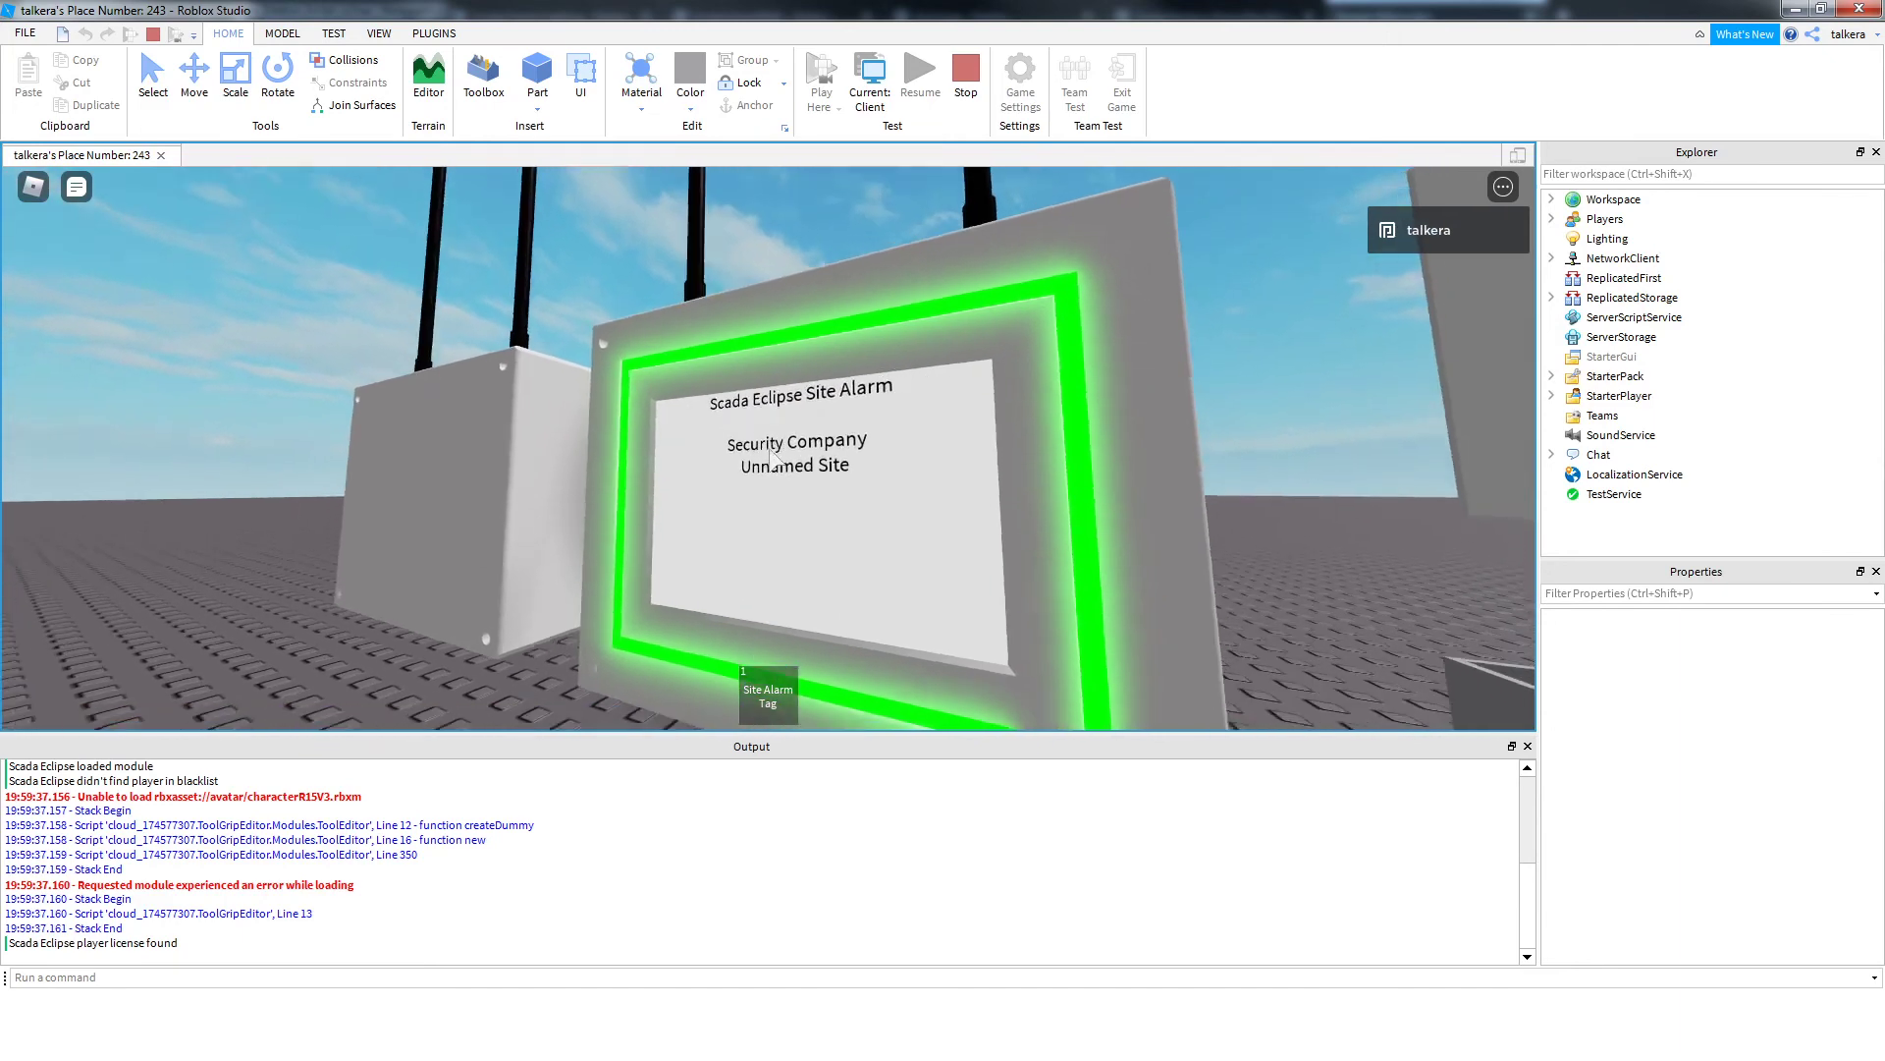
key(d)
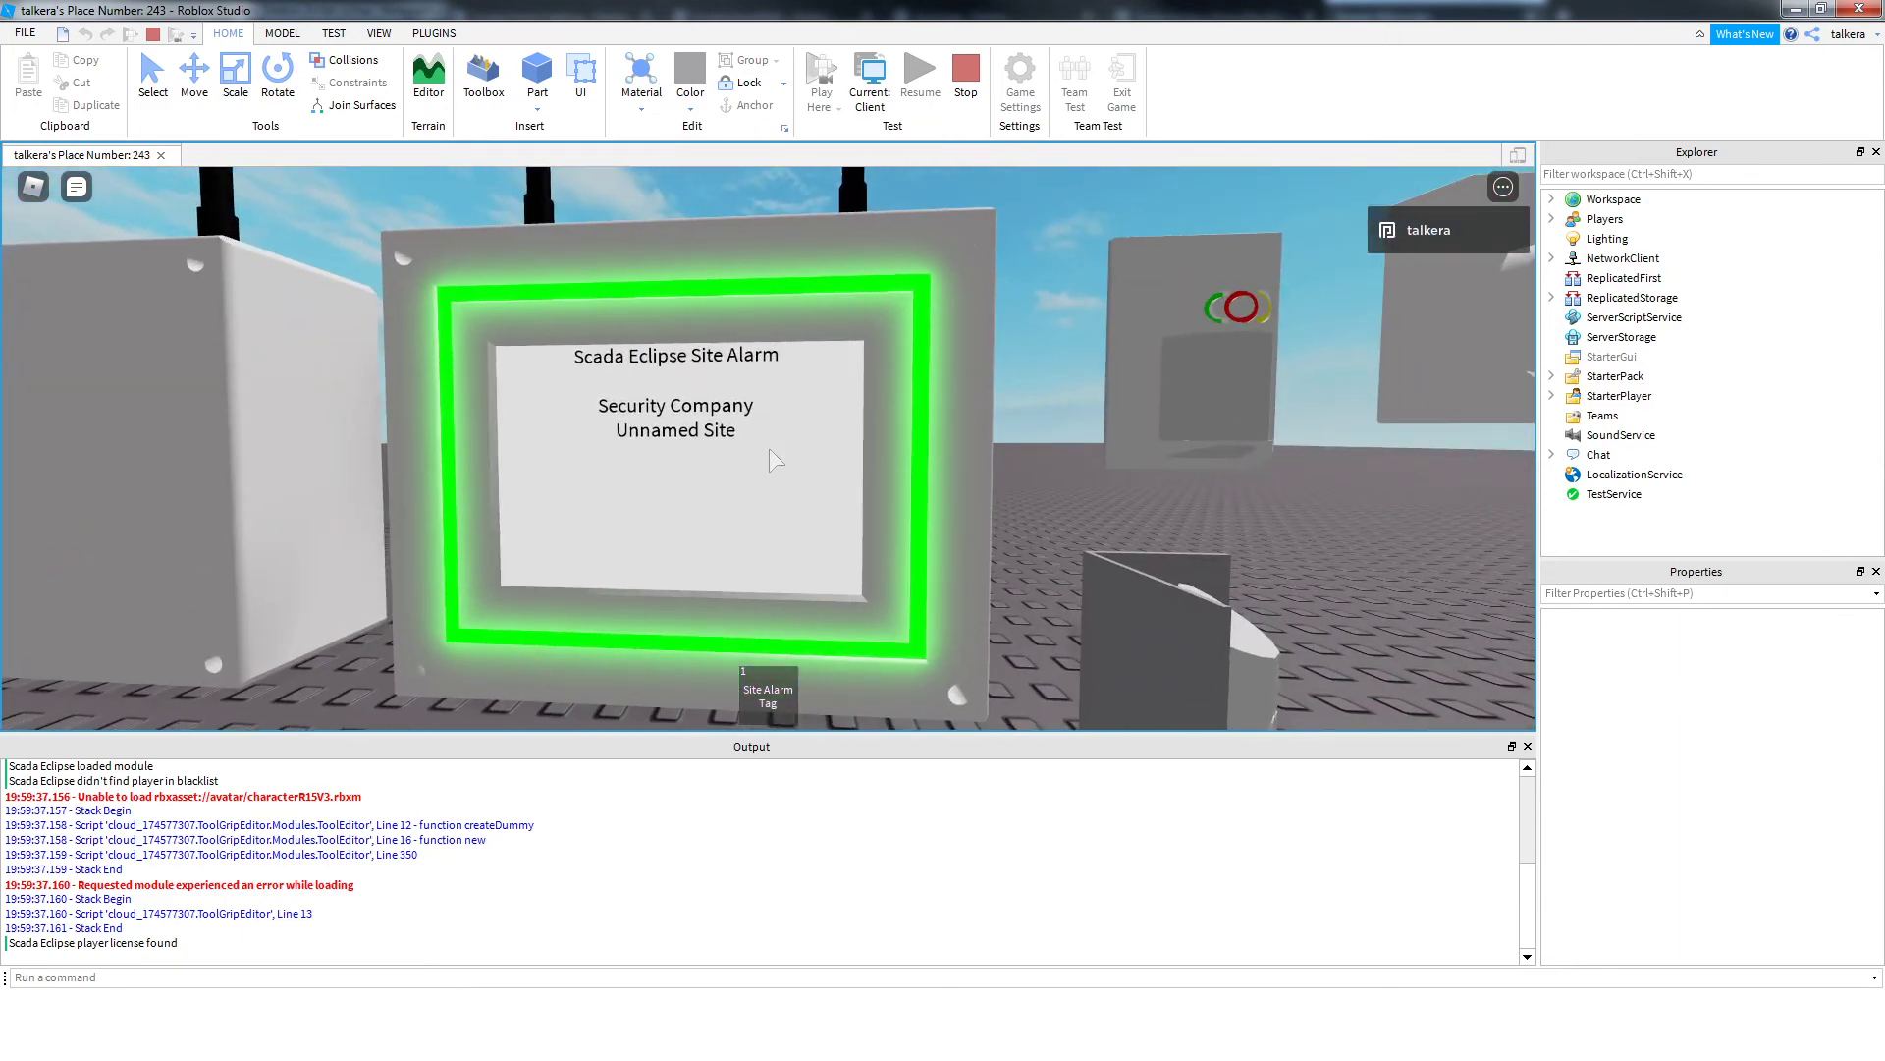
key(s)
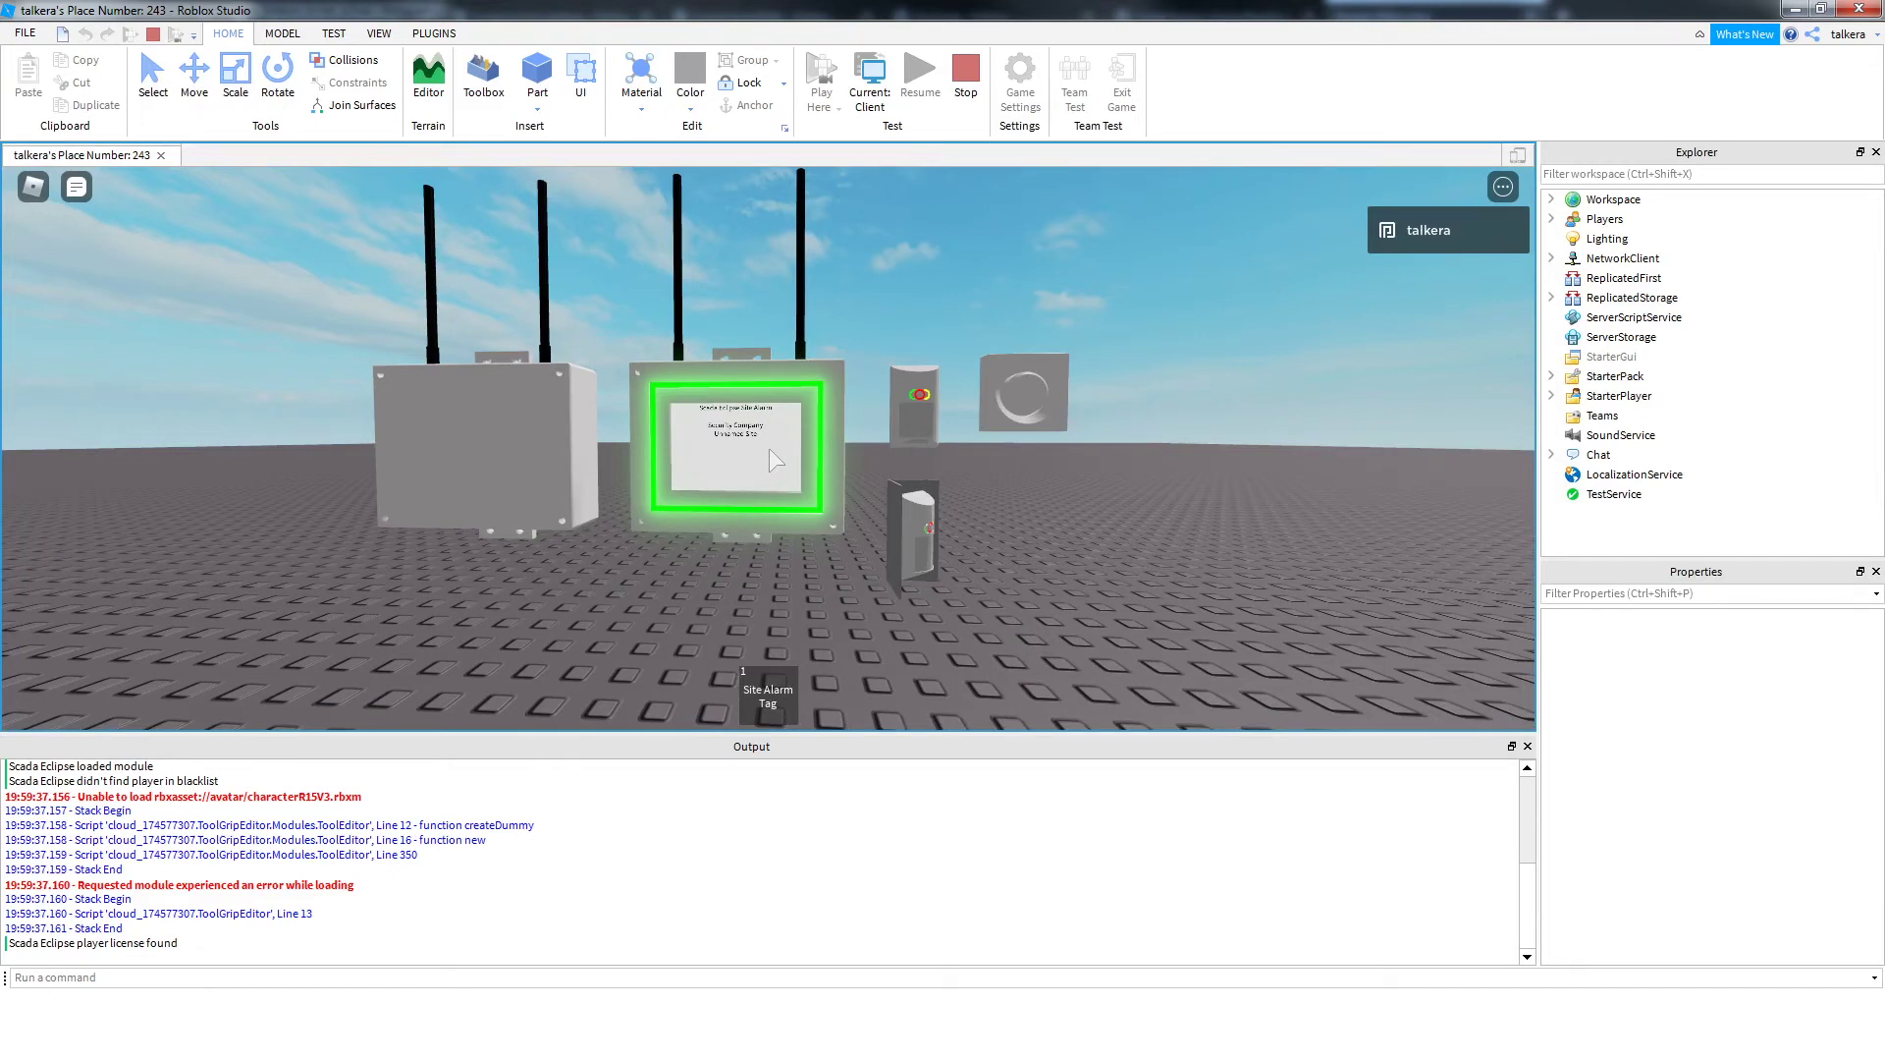
key(w)
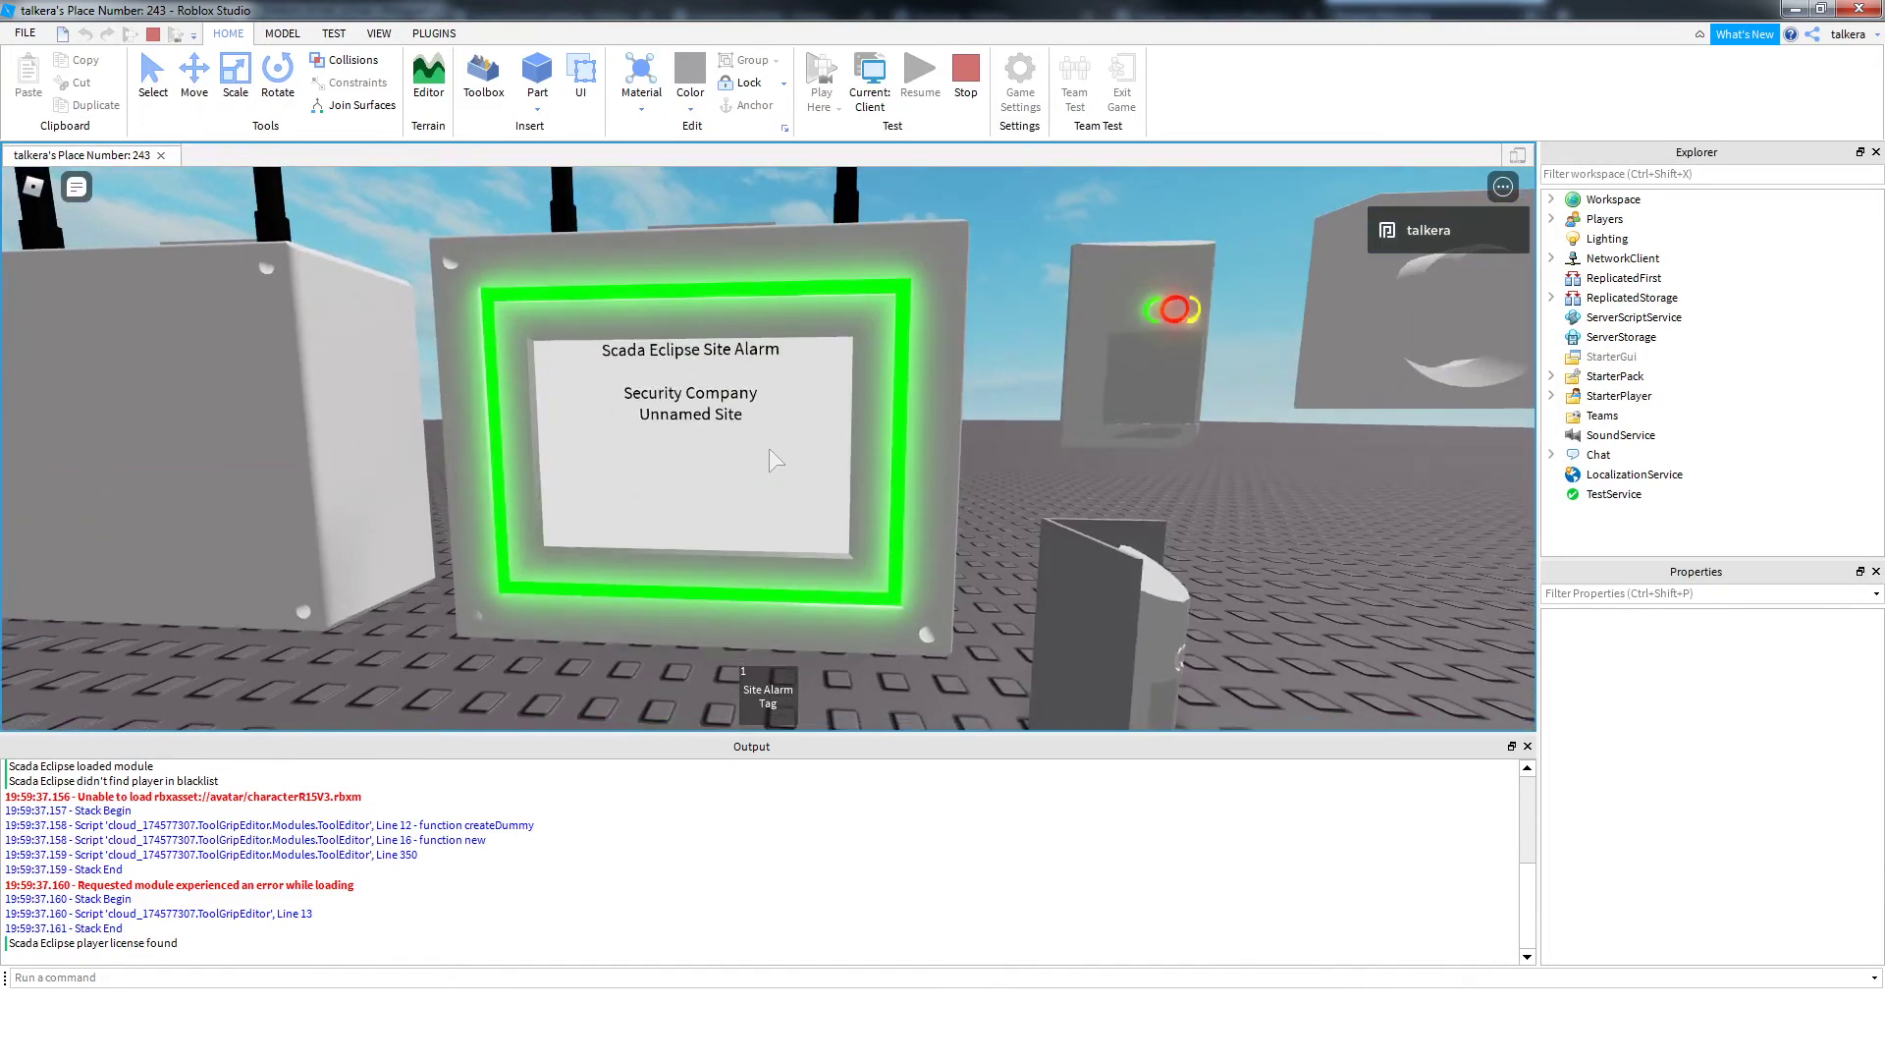
key(d)
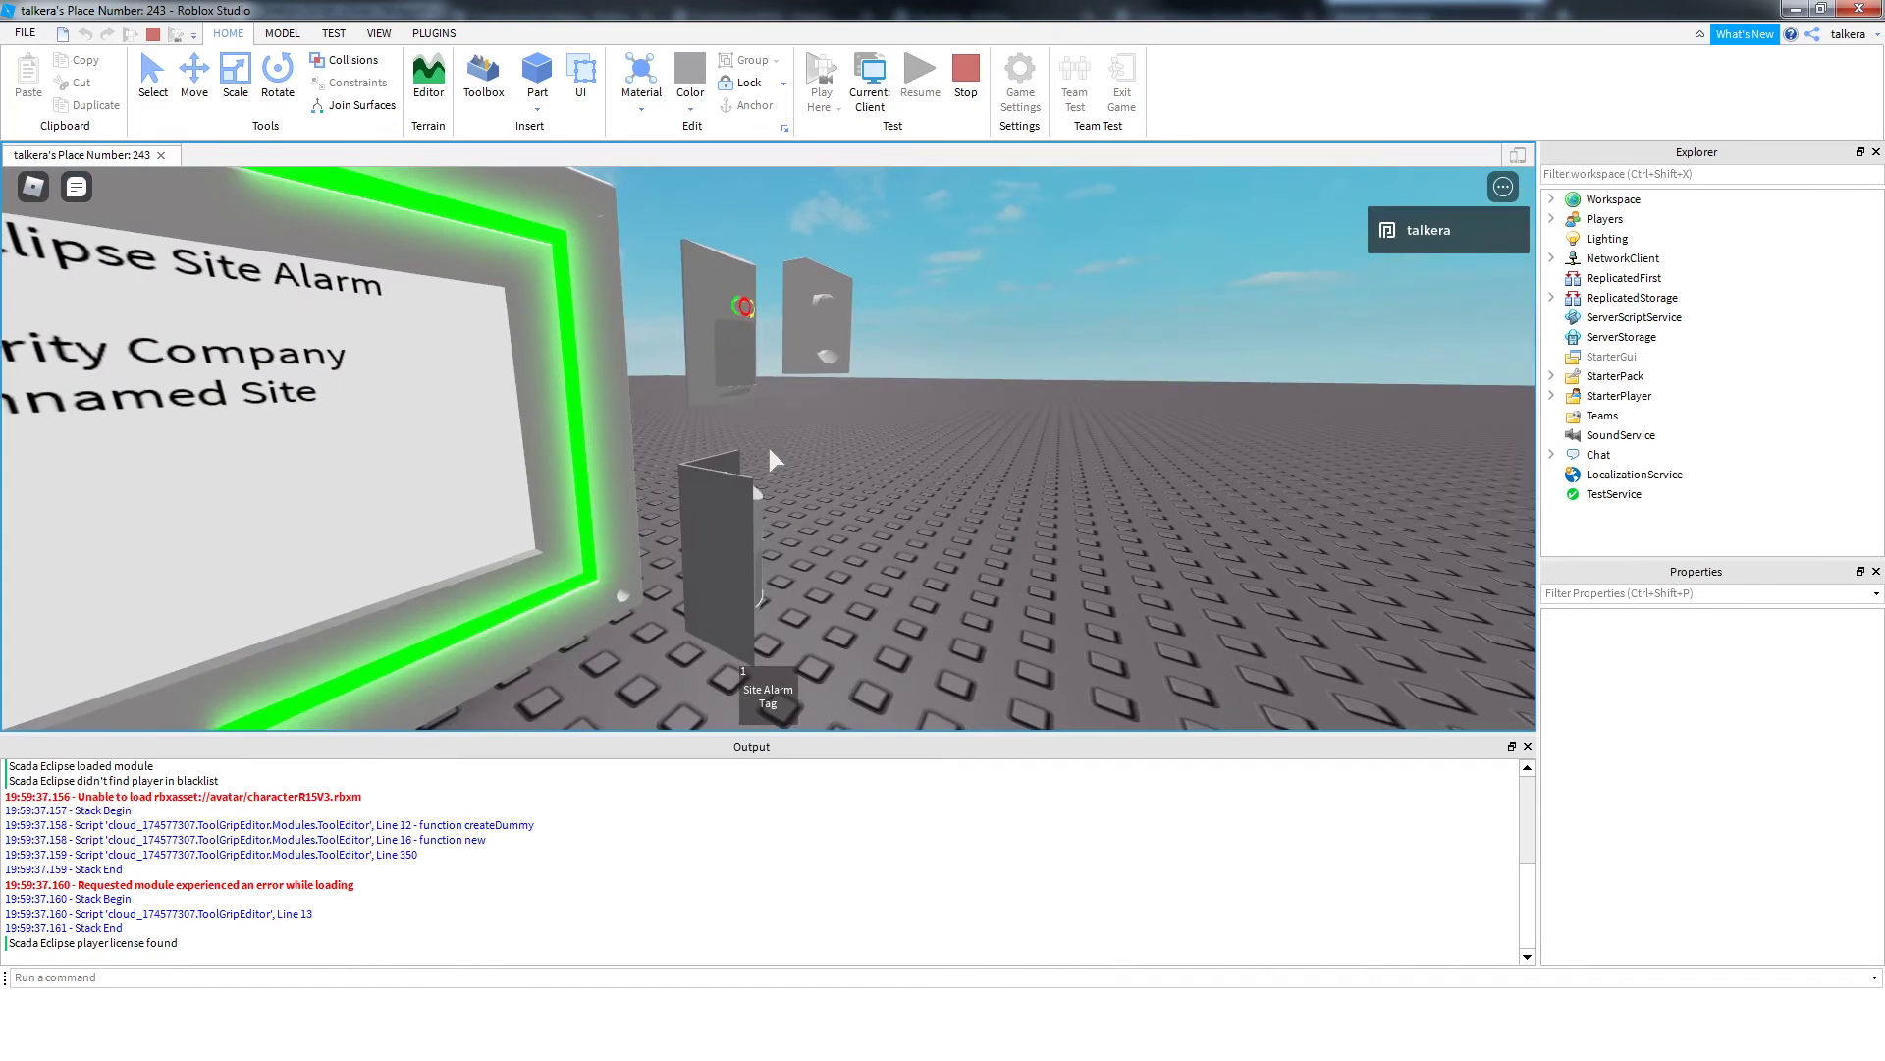
Arm the alarm panel with the Site Alarm Tag to start the exit countdown, and back away with the tag unequipped
key(s)
key(1)
key(s)
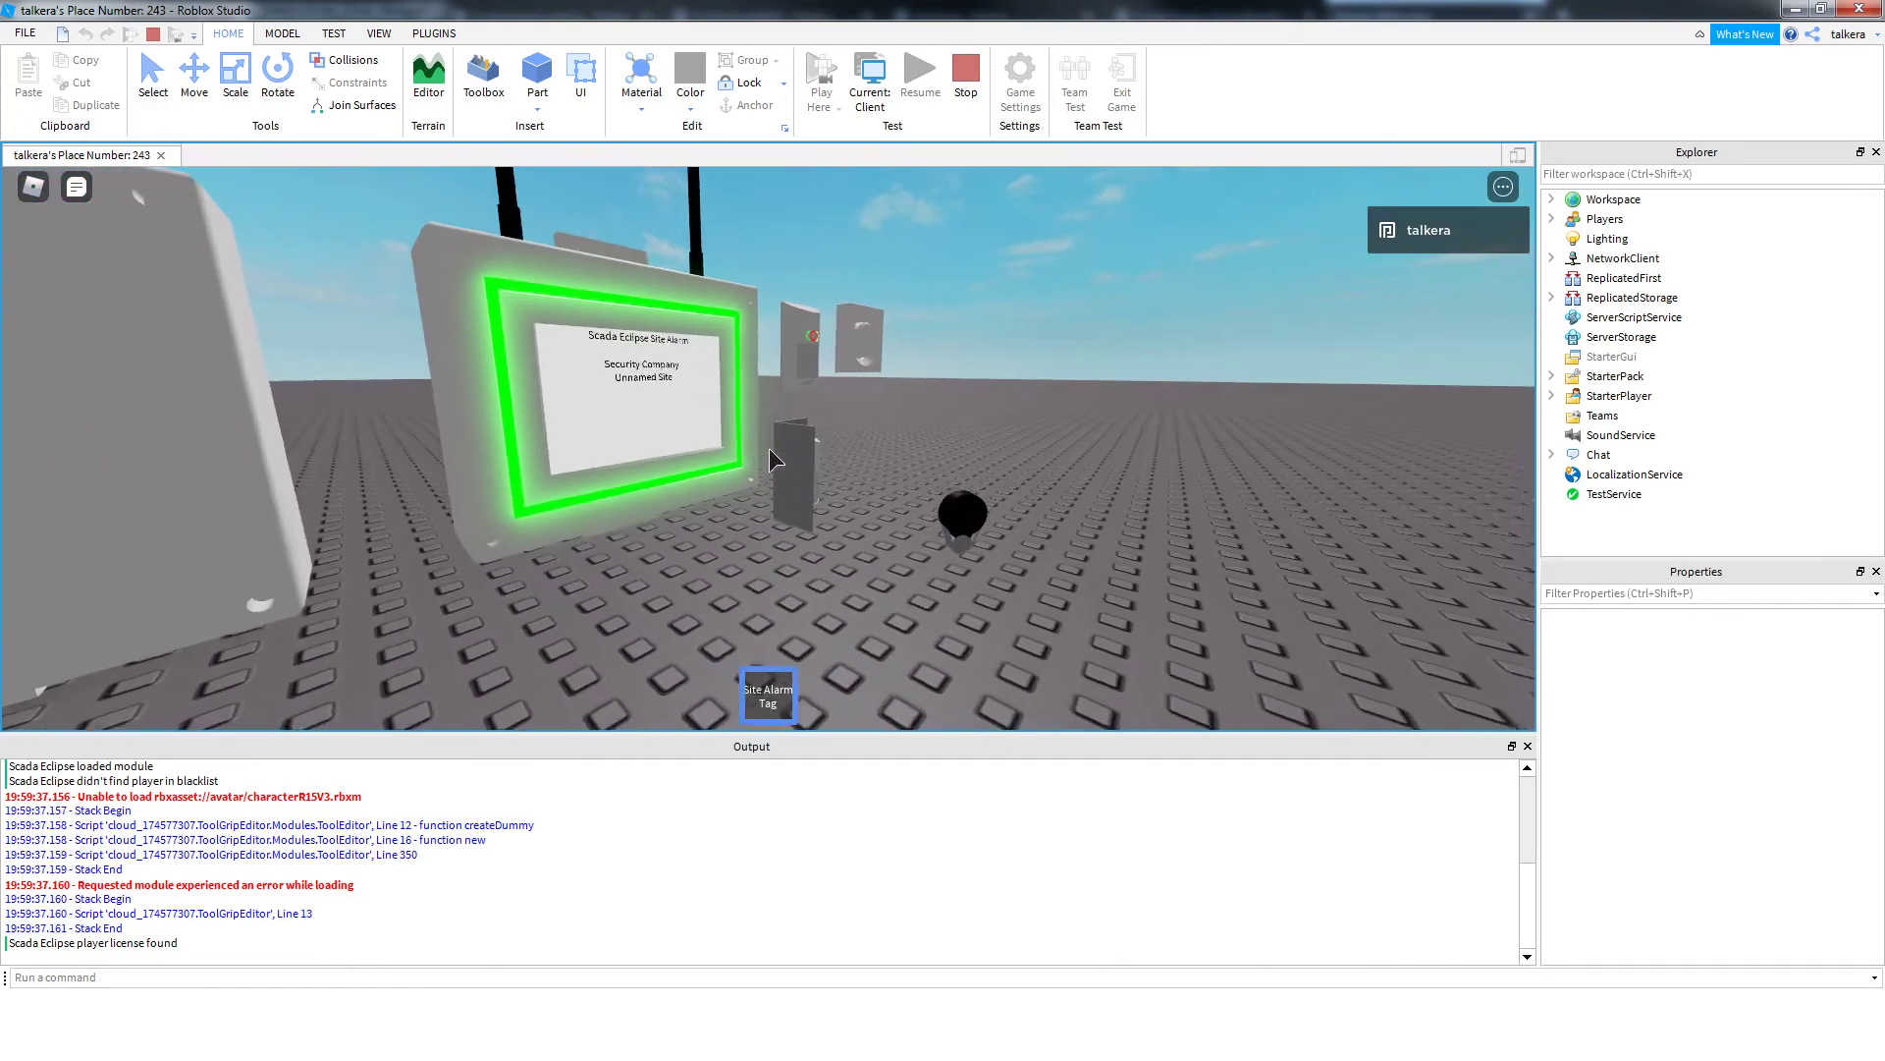
key(s)
key(1)
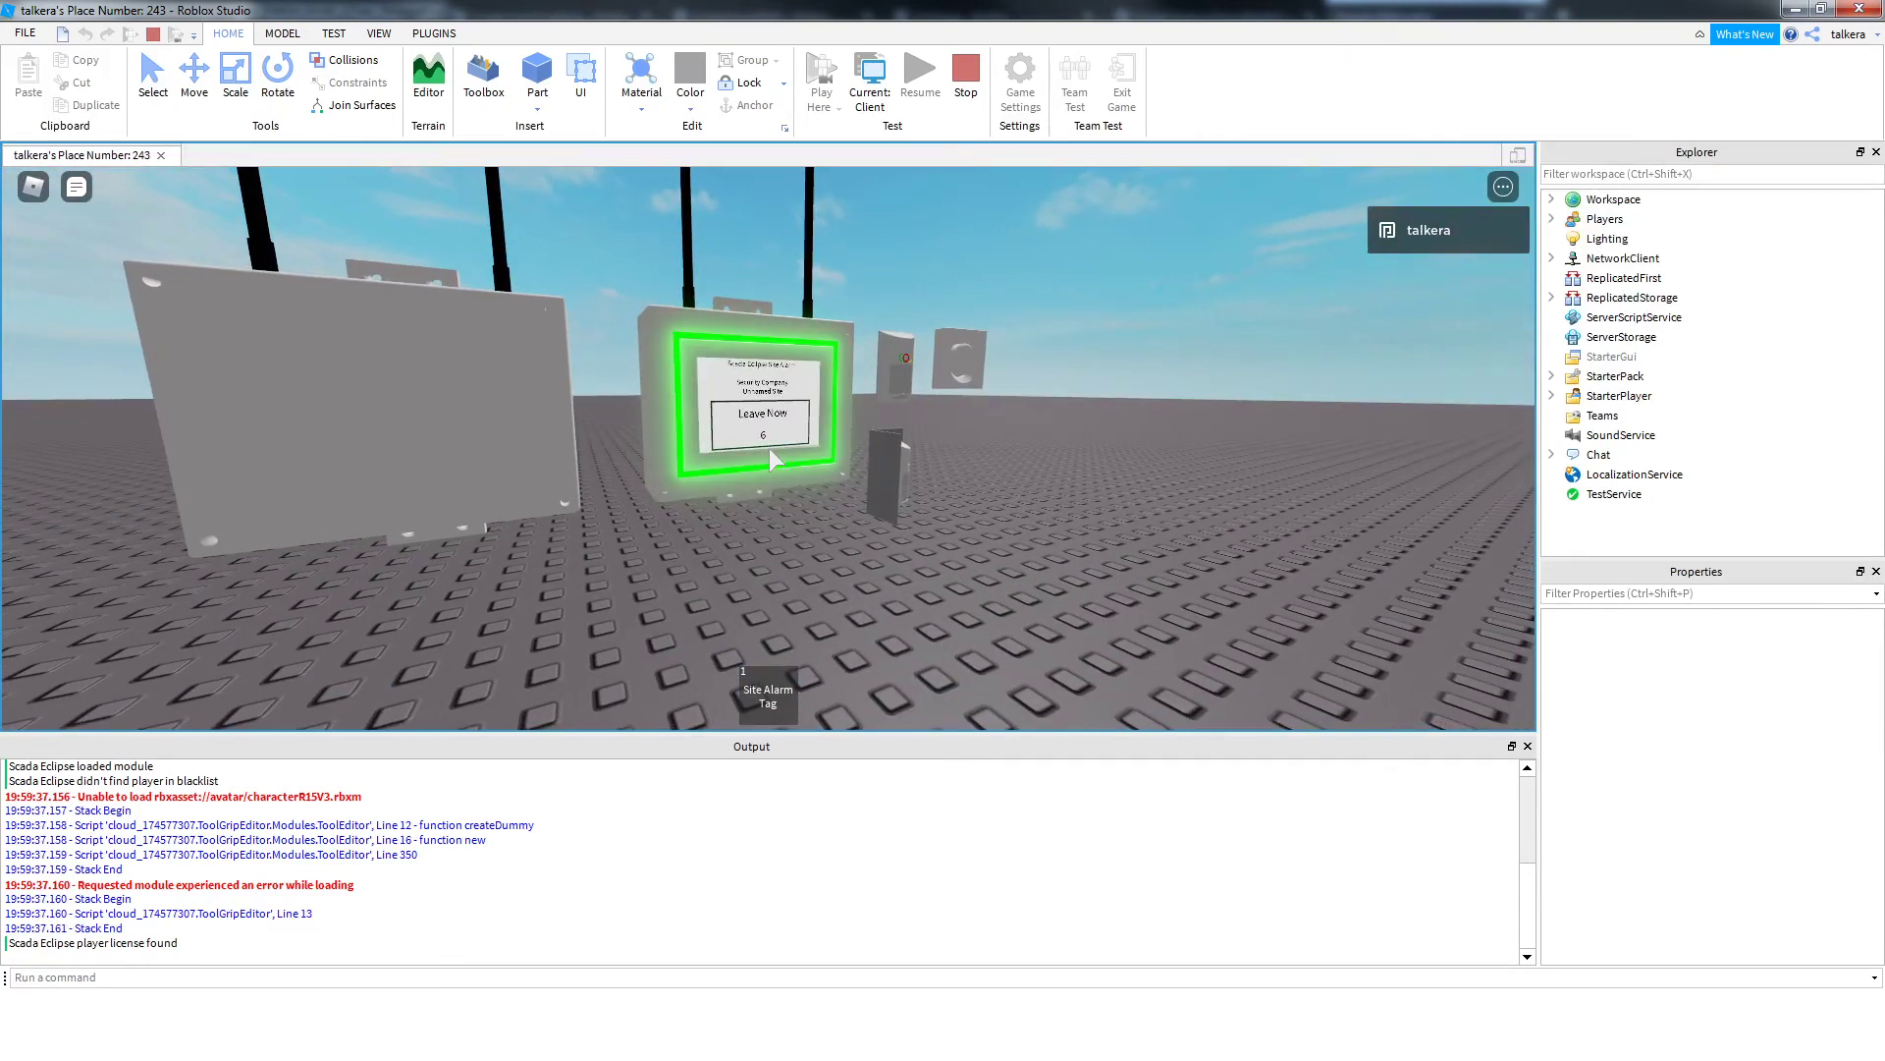
Cancel the running exit countdown by presenting the Site Alarm Tag to the alarm panel again
key(a)
key(1)
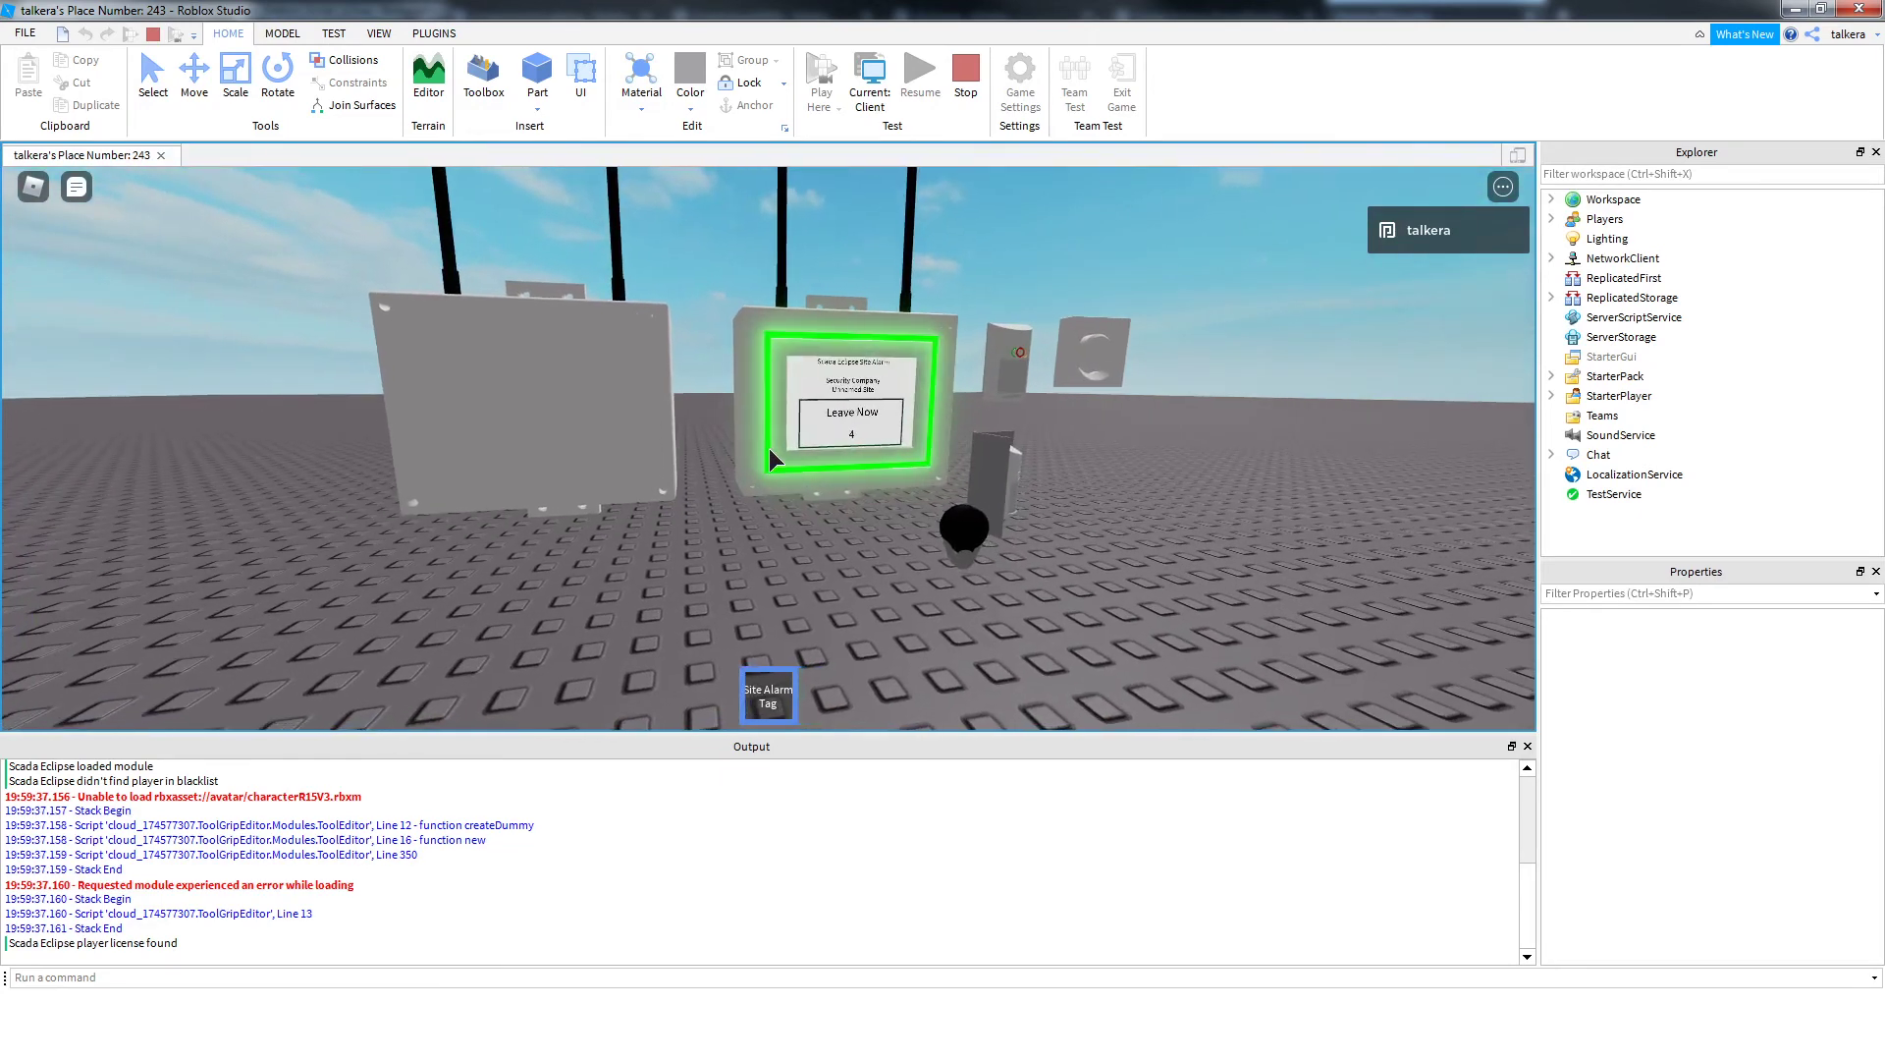
key(w)
key(1)
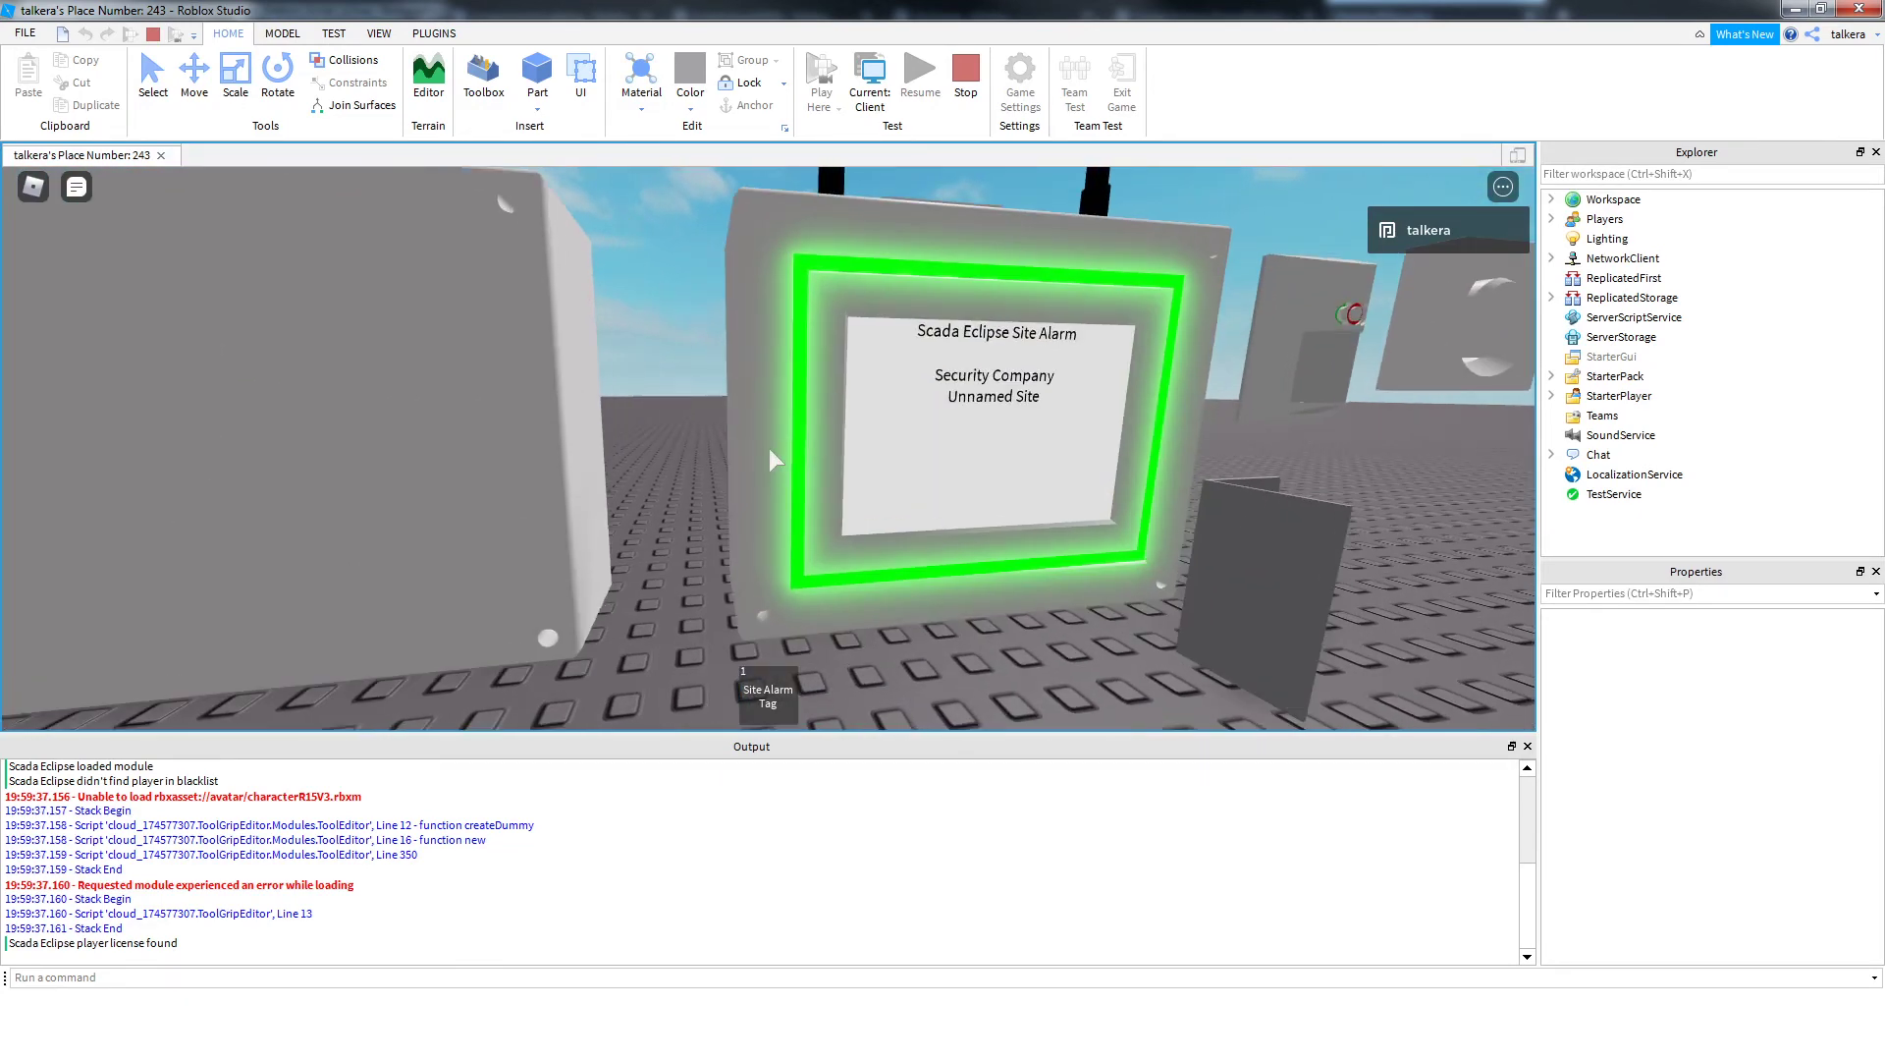
Rearm the alarm panel with the Site Alarm Tag and keep the character at a distance while the exit timer runs out
key(s)
key(1)
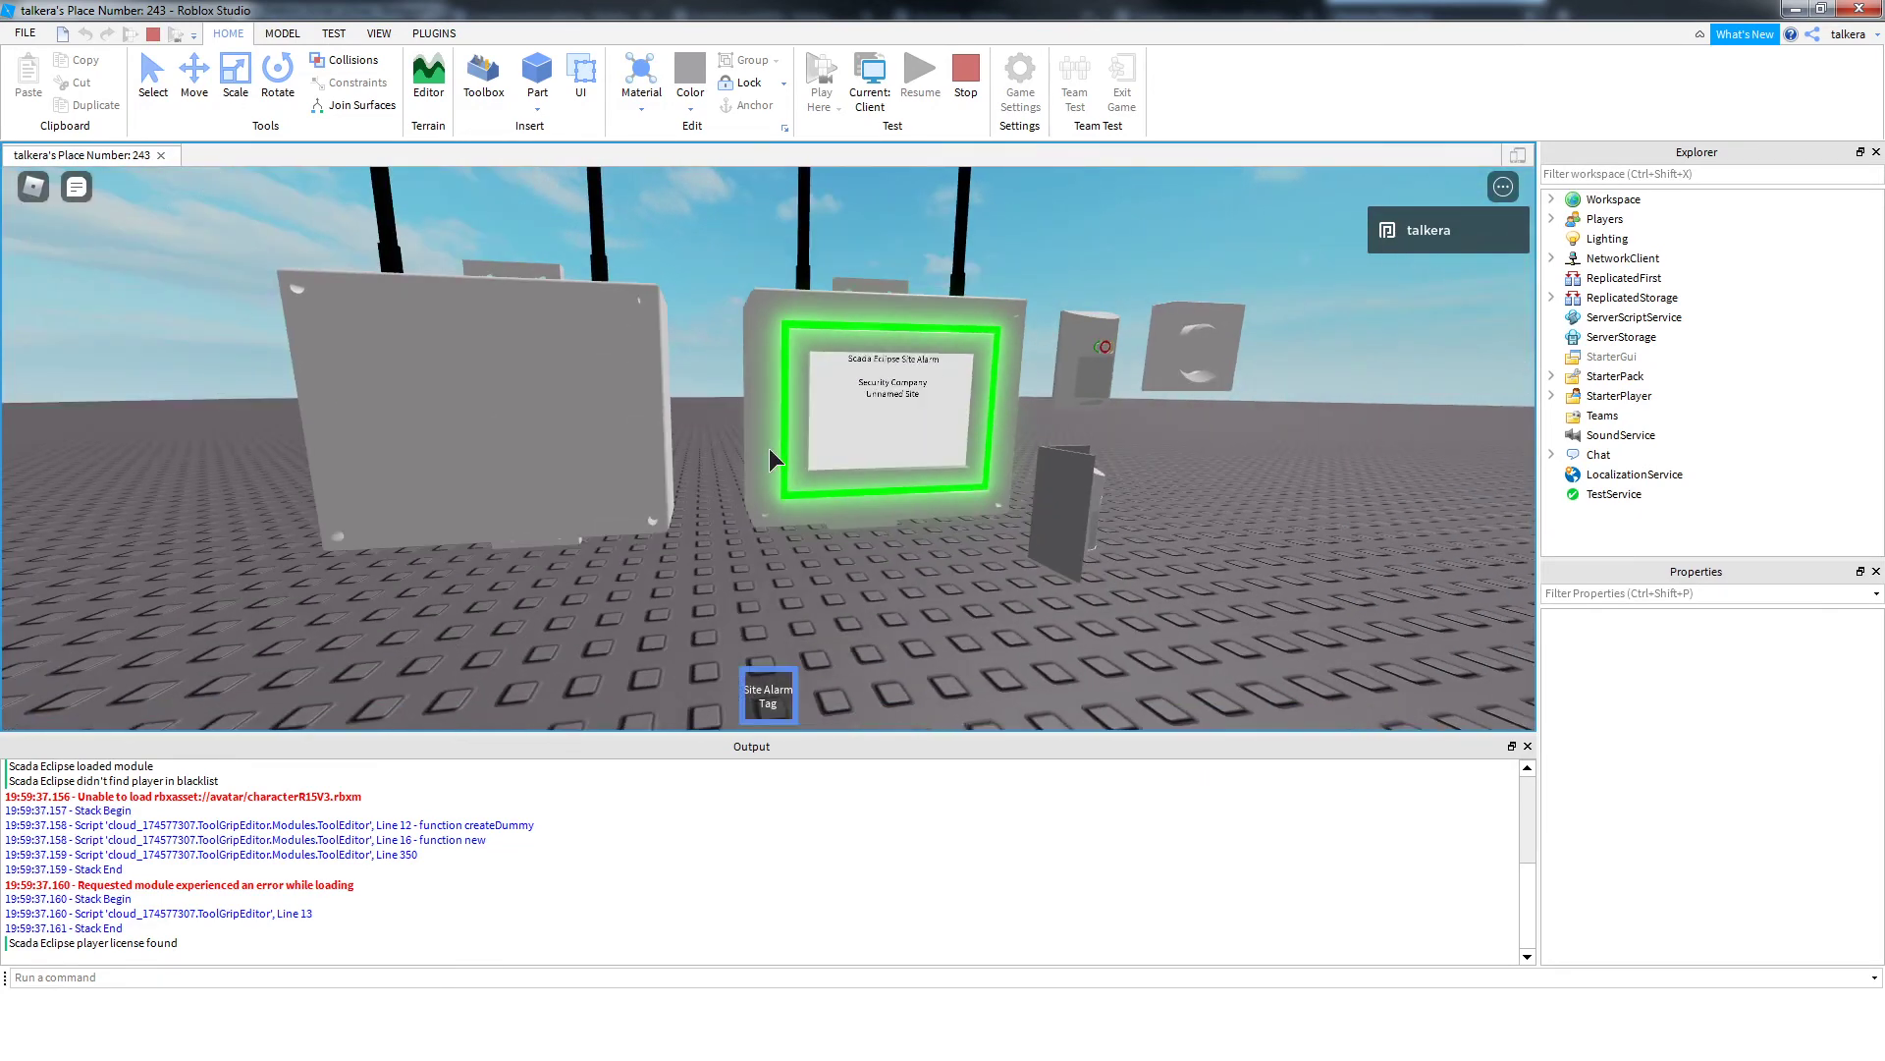
key(w)
key(s)
key(1)
key(d)
key(s)
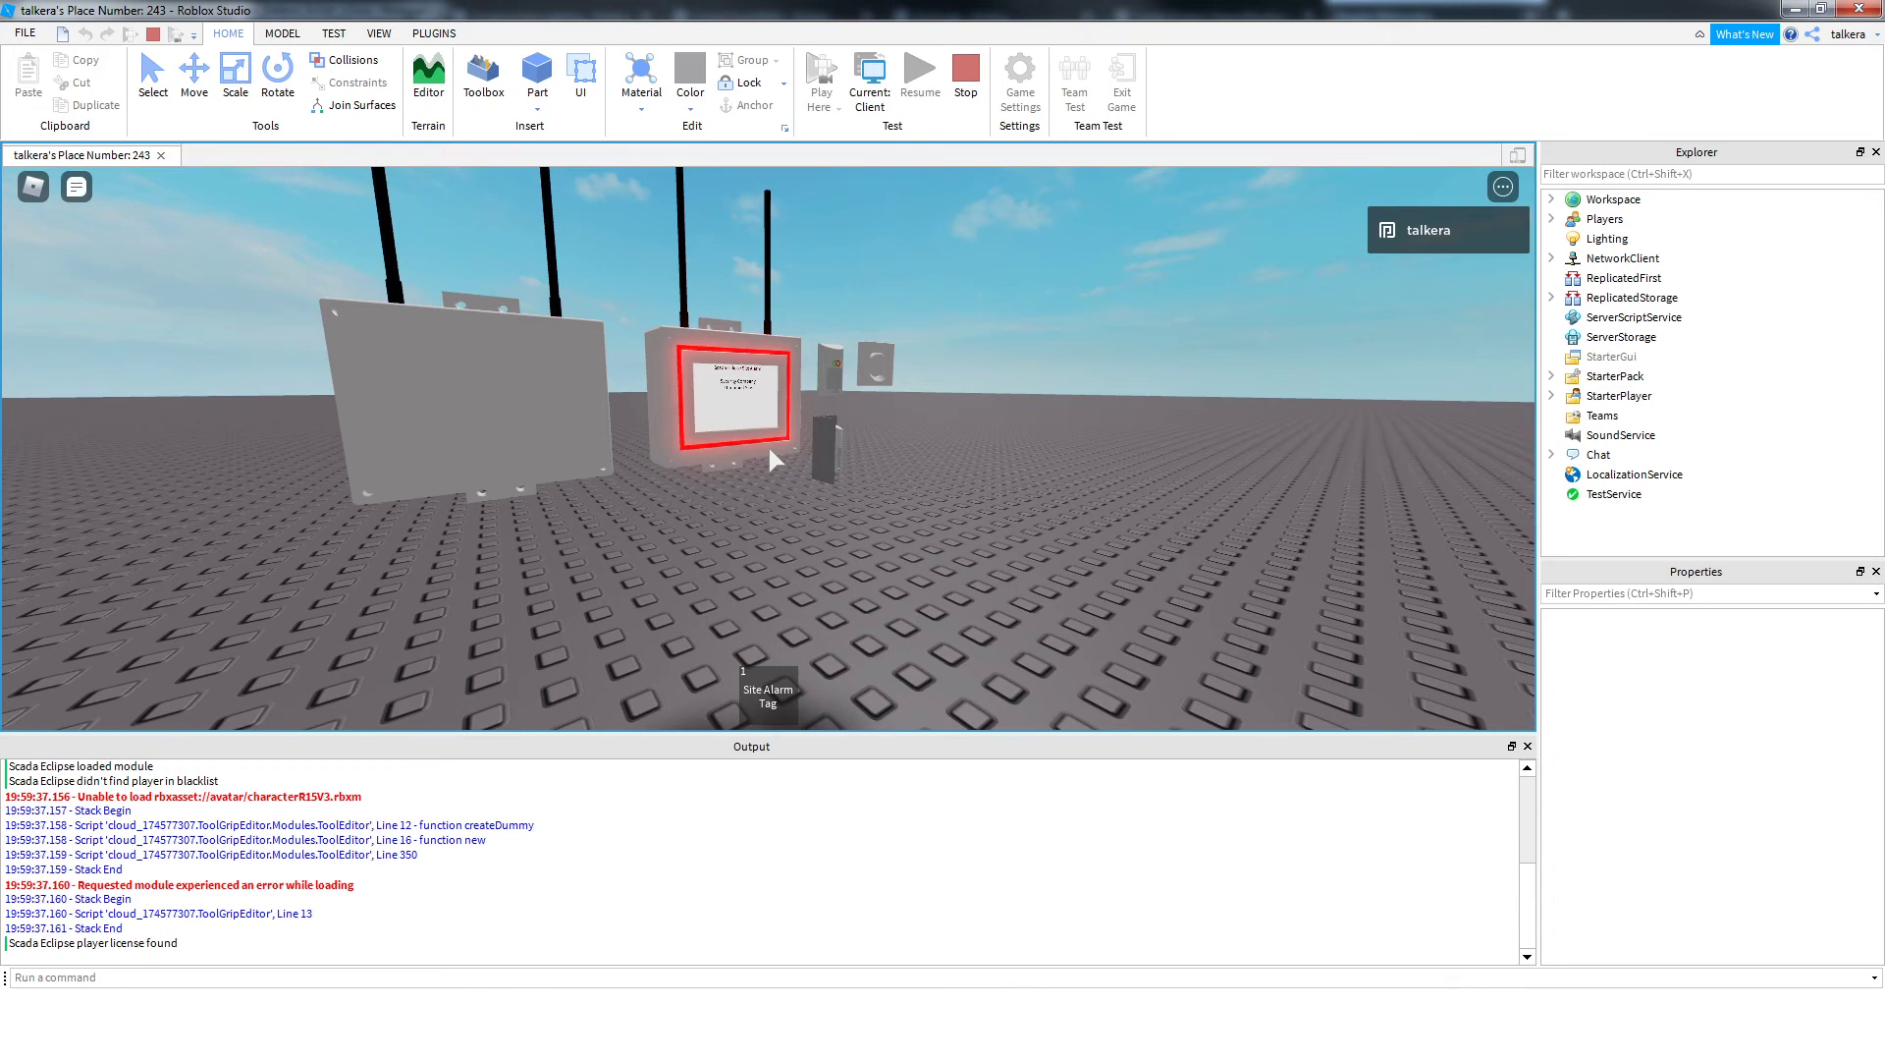
key(d)
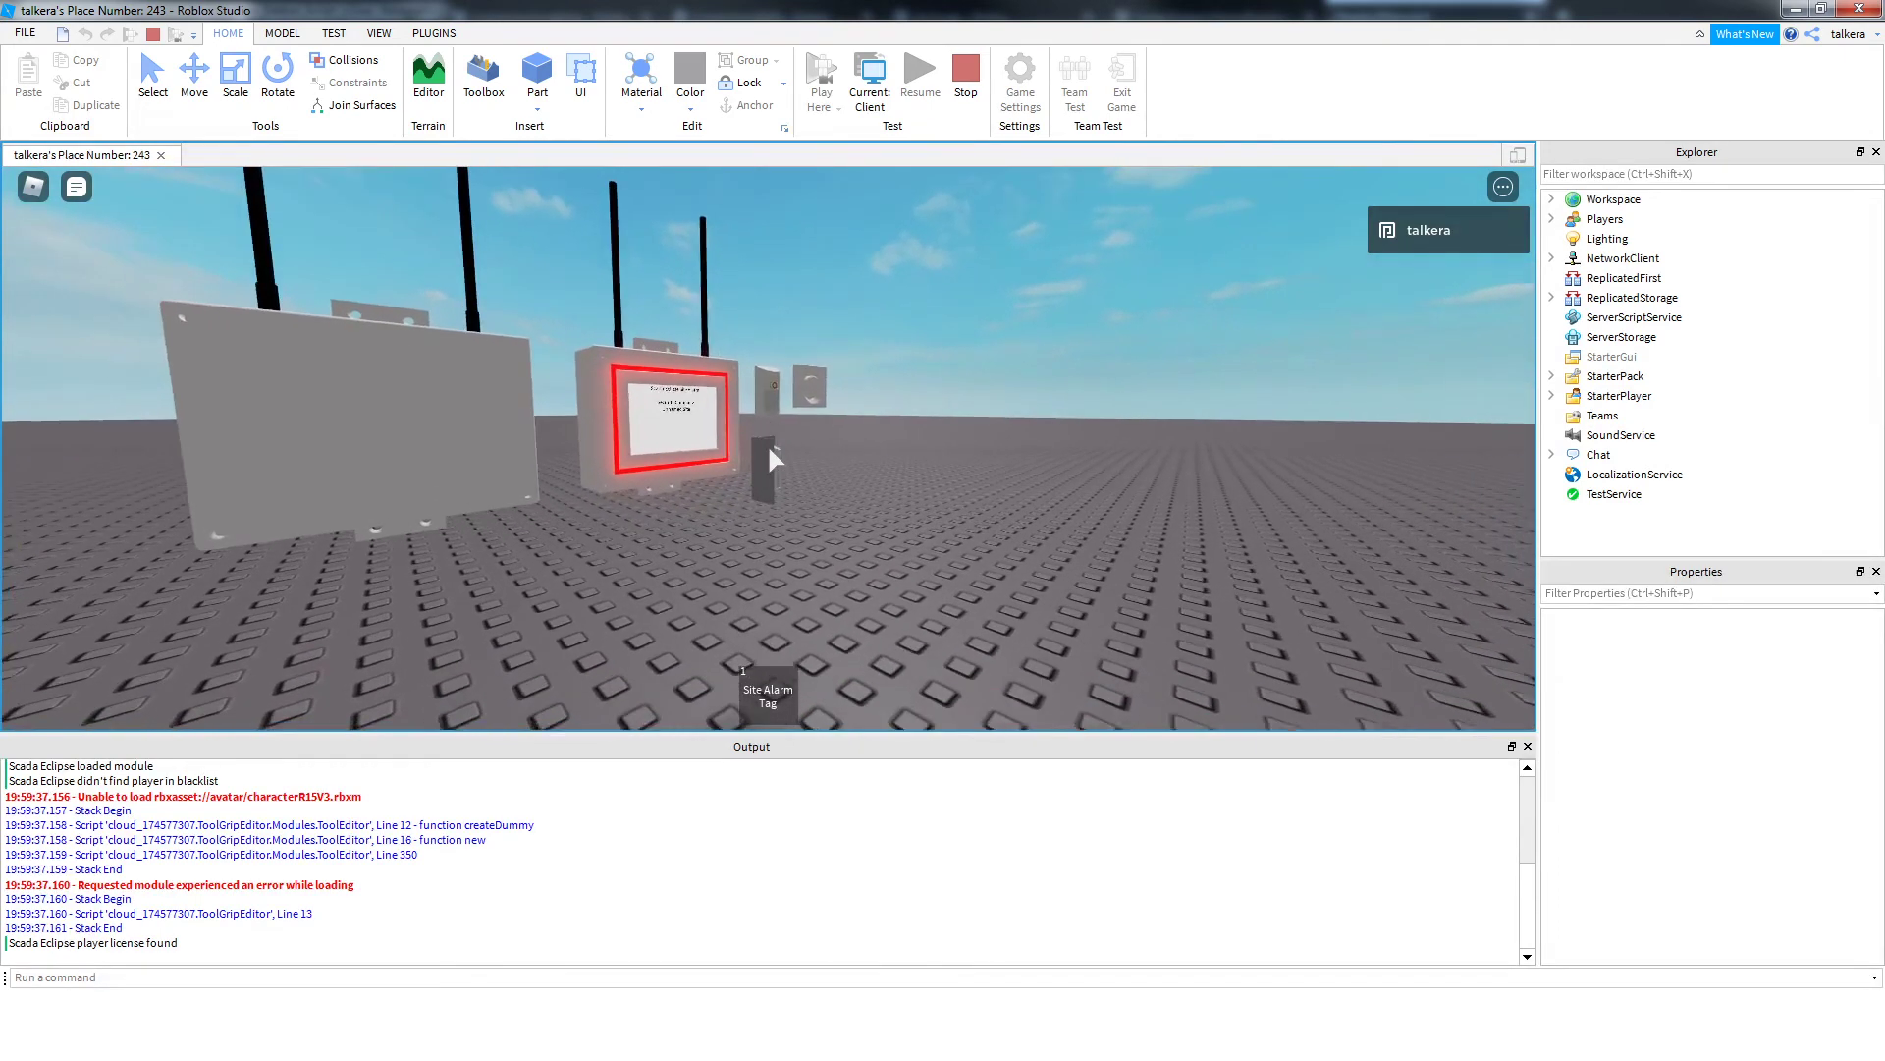
key(a)
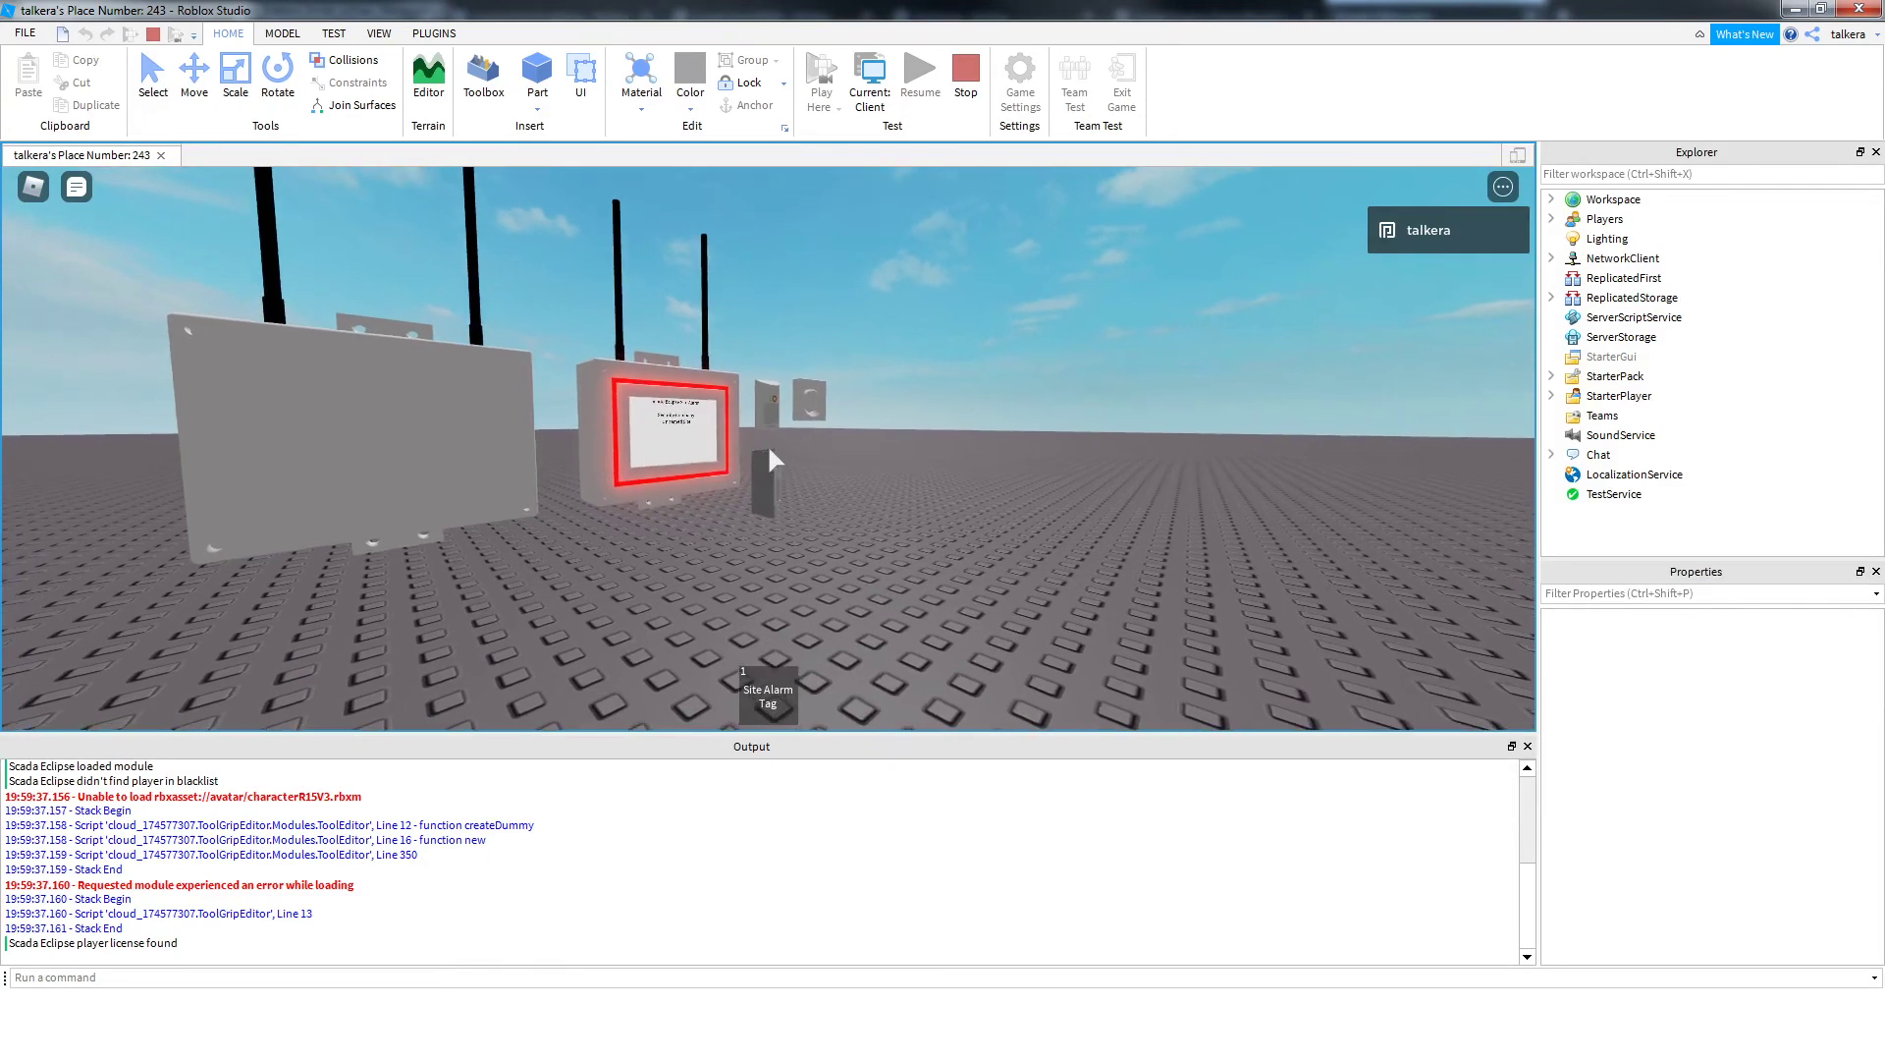
key(a)
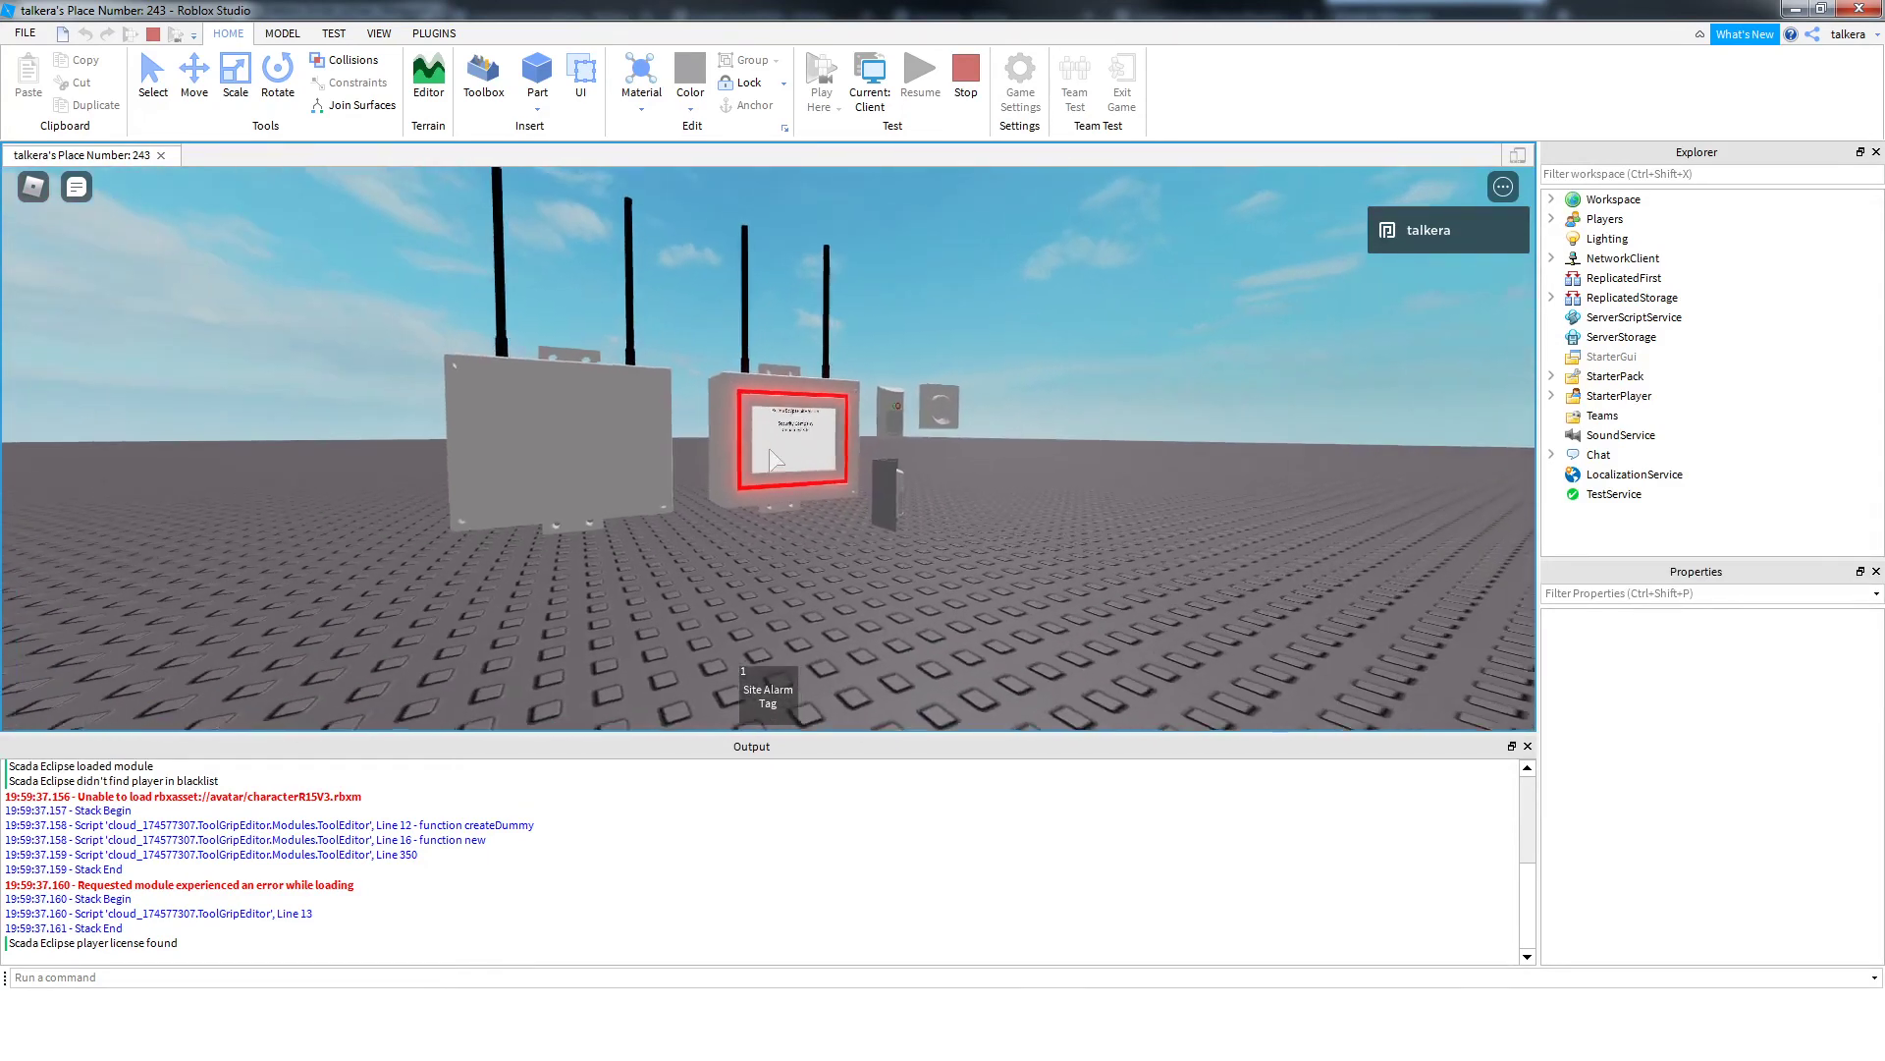
key(a)
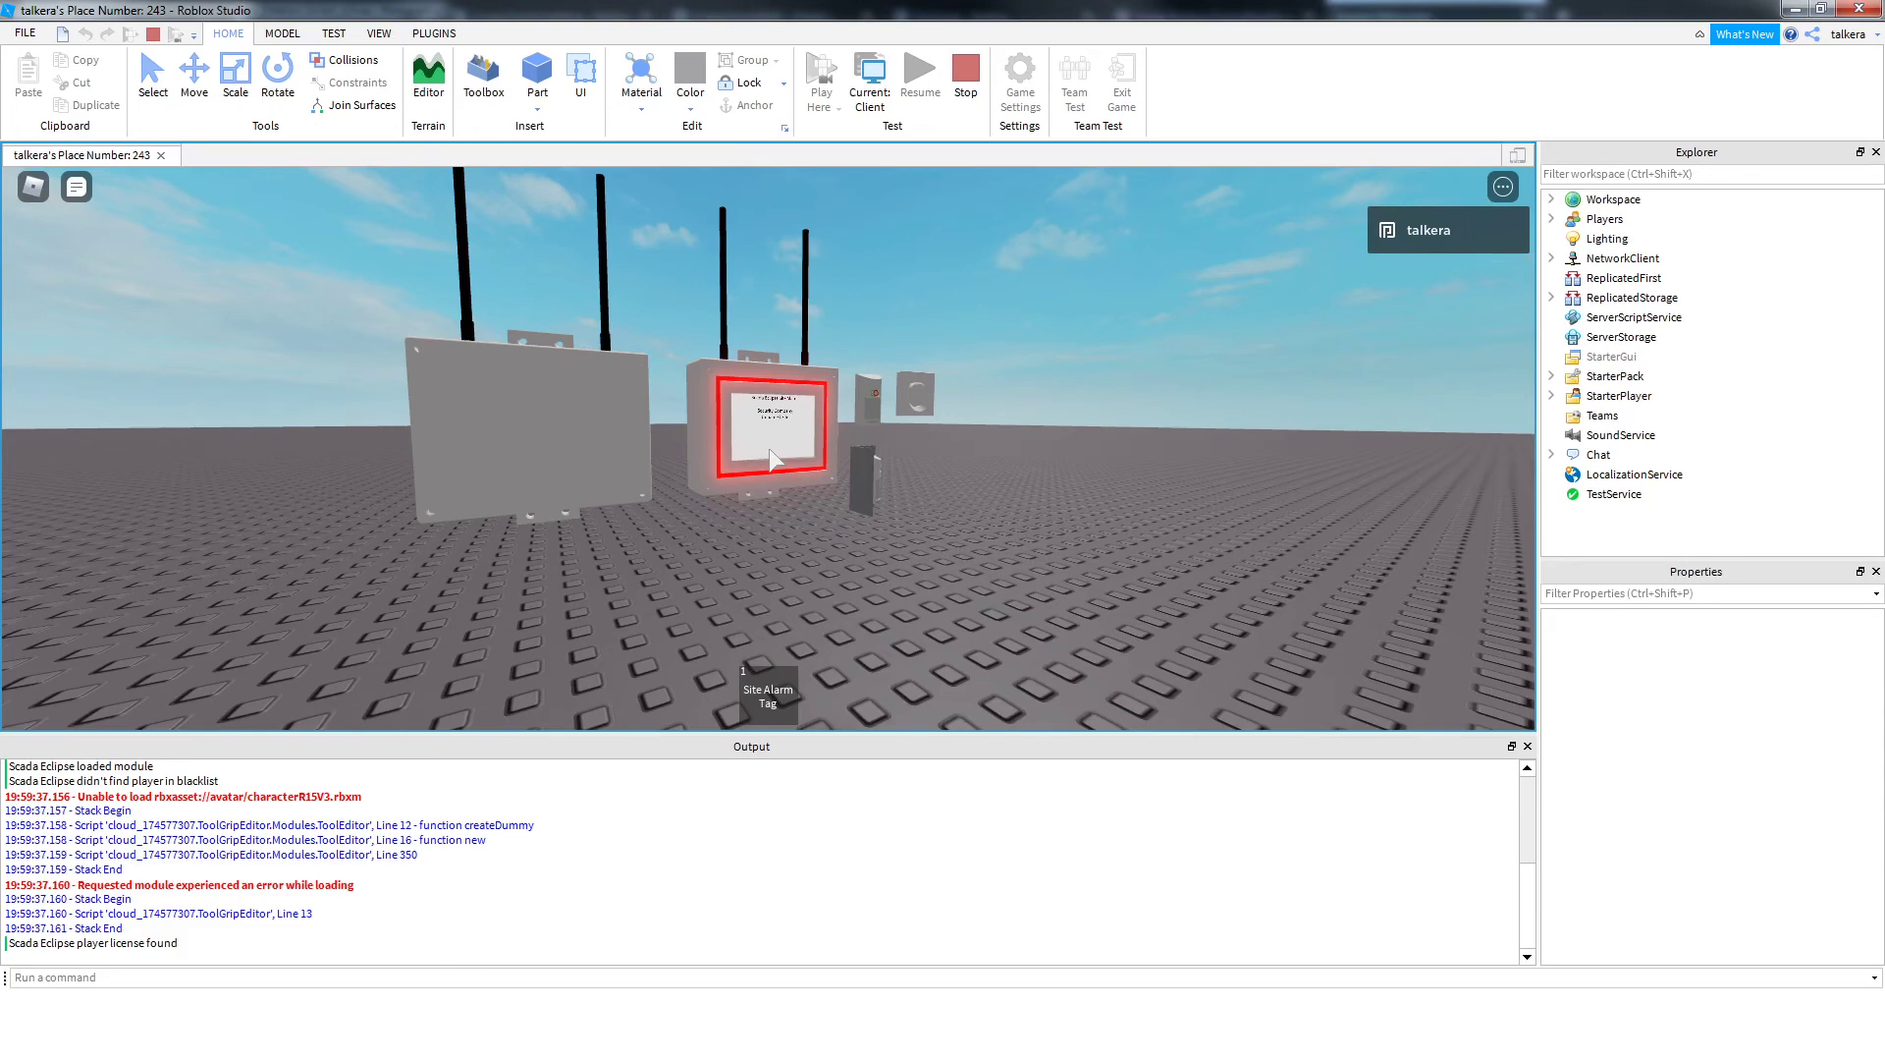
Disarm the armed alarm panel with the Site Alarm Tag, put the tag away and check the panel's display up close
key(a)
key(w)
key(s)
key(1)
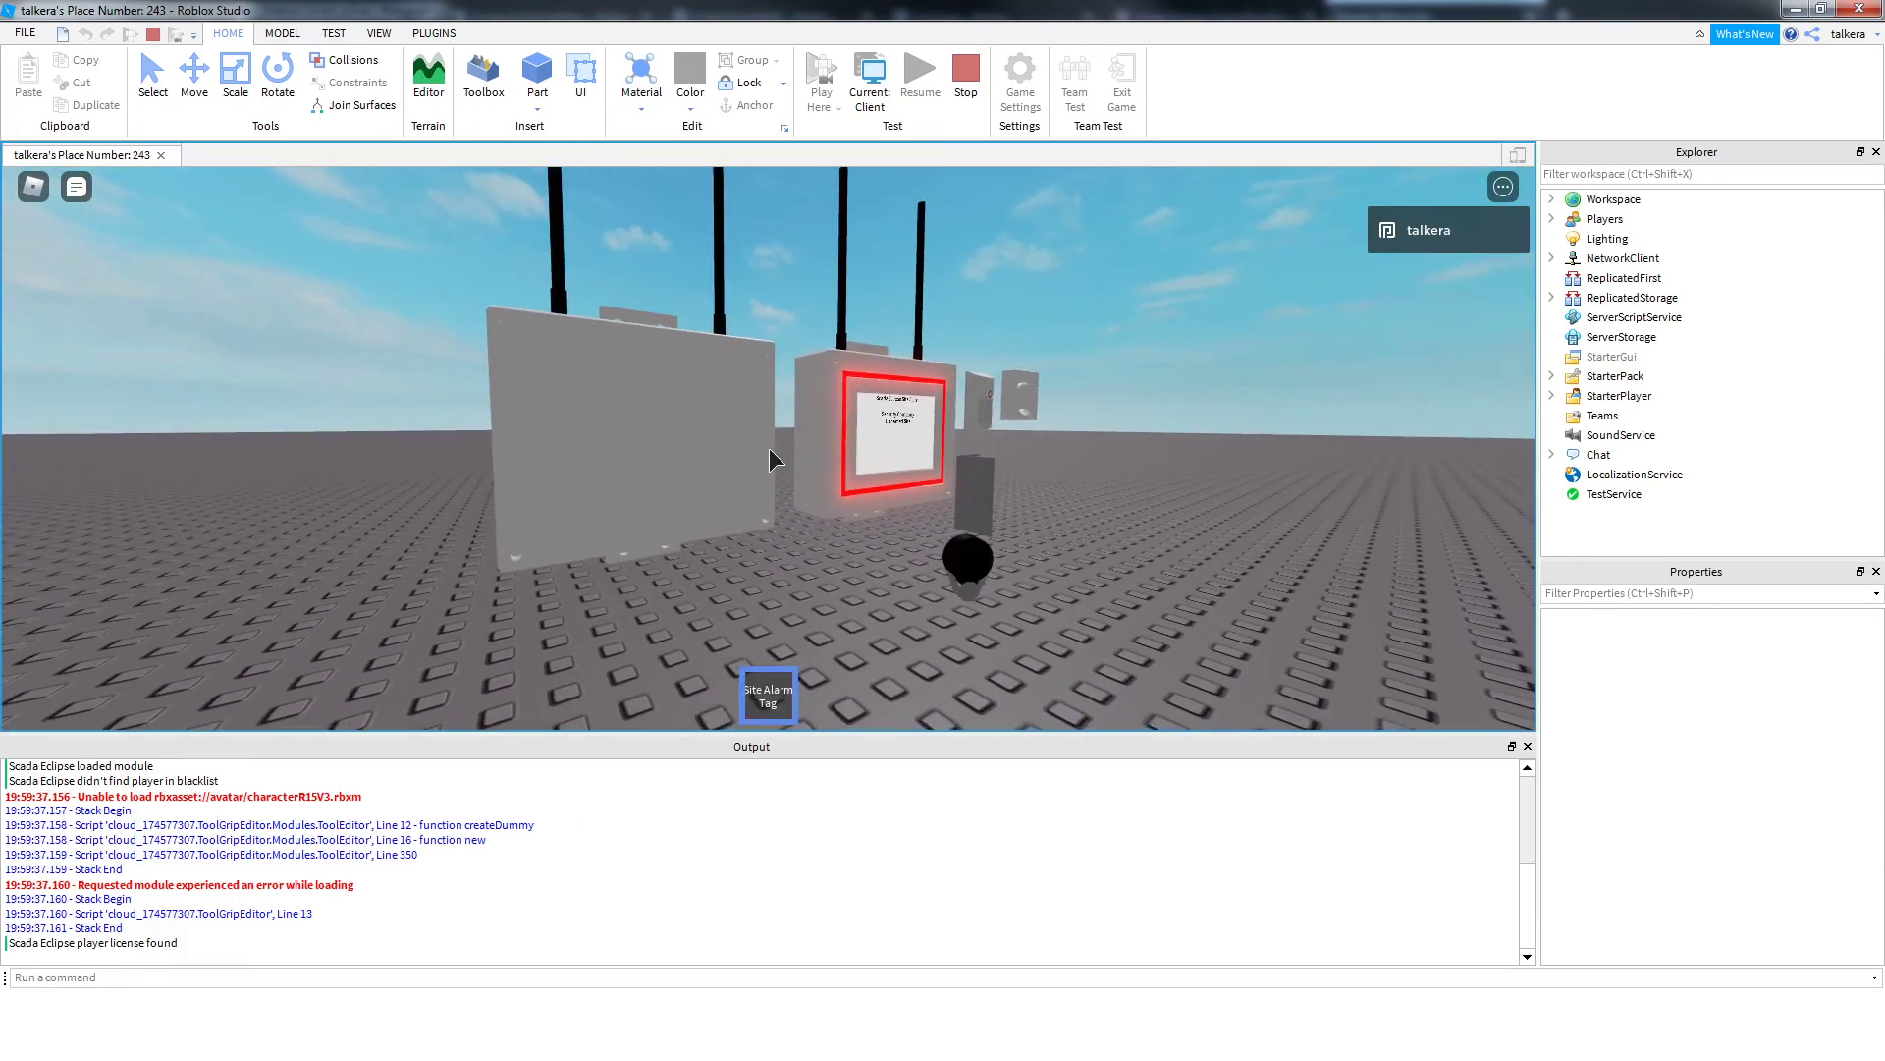
key(w)
key(1)
key(d)
key(w)
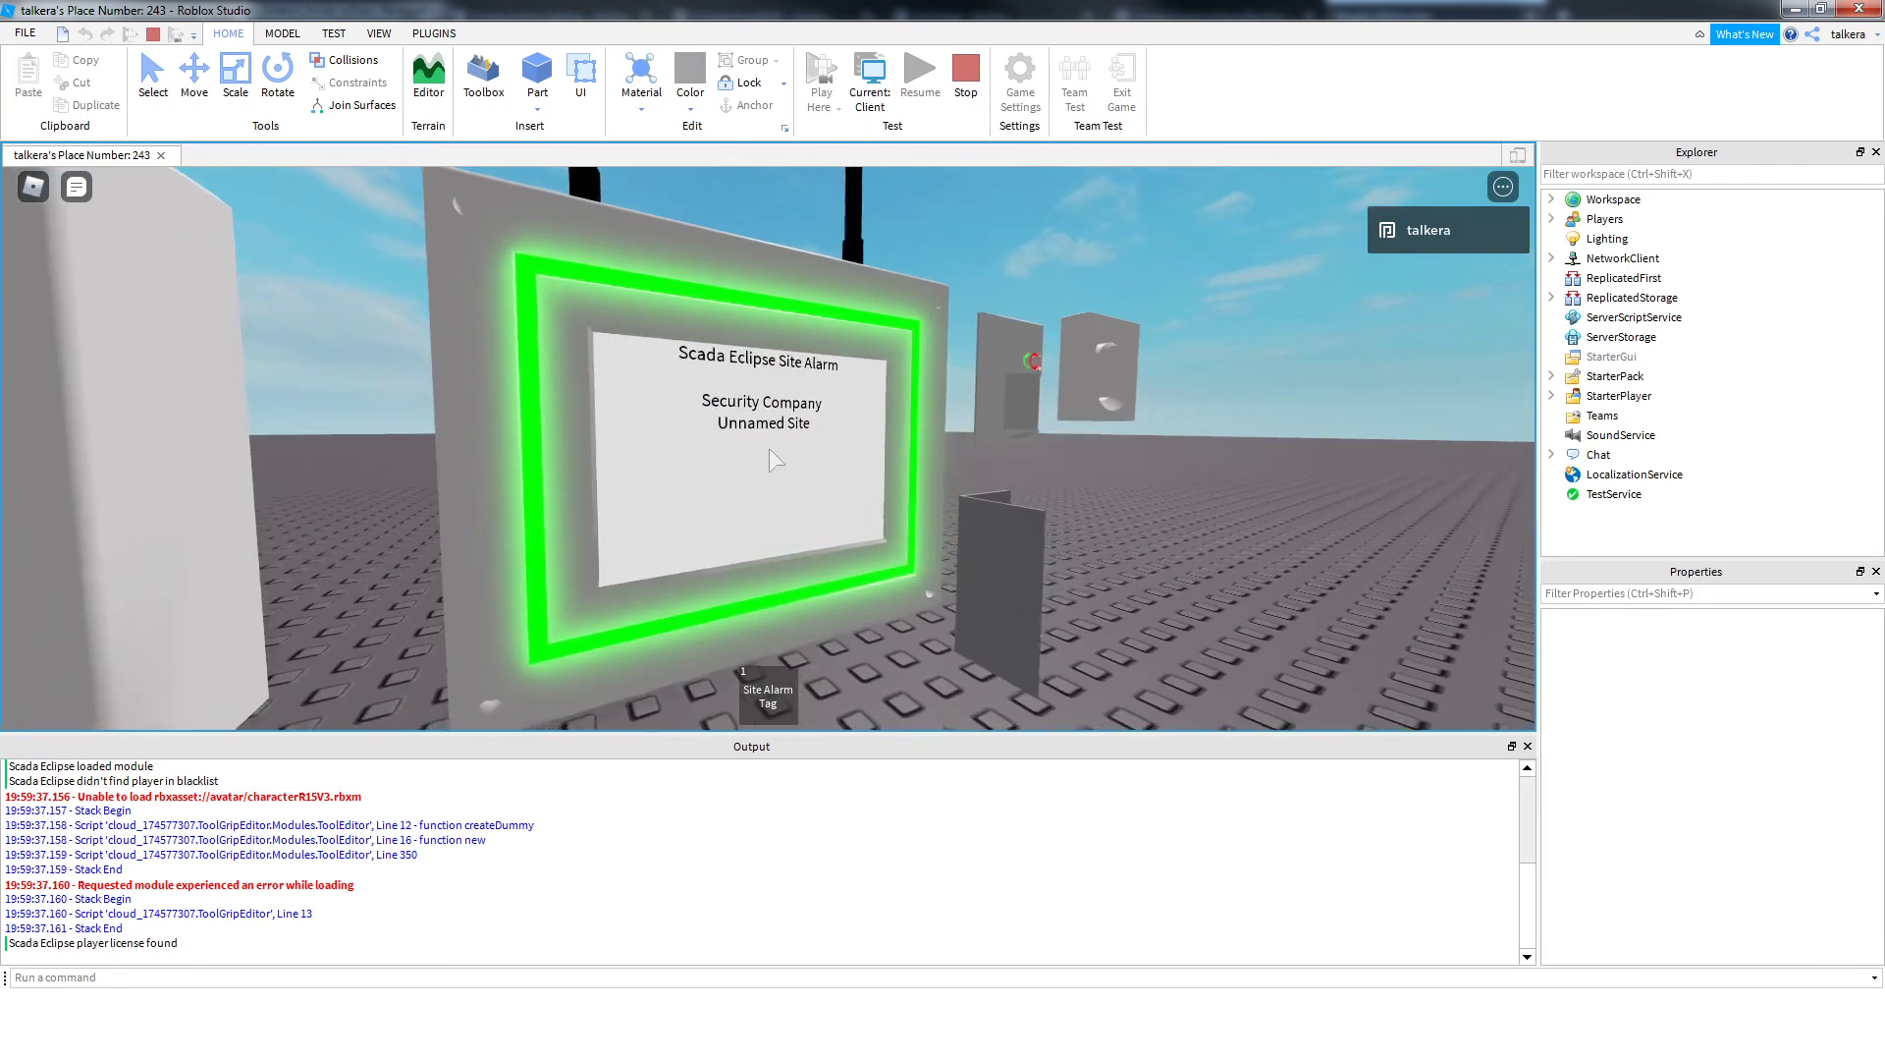
key(a)
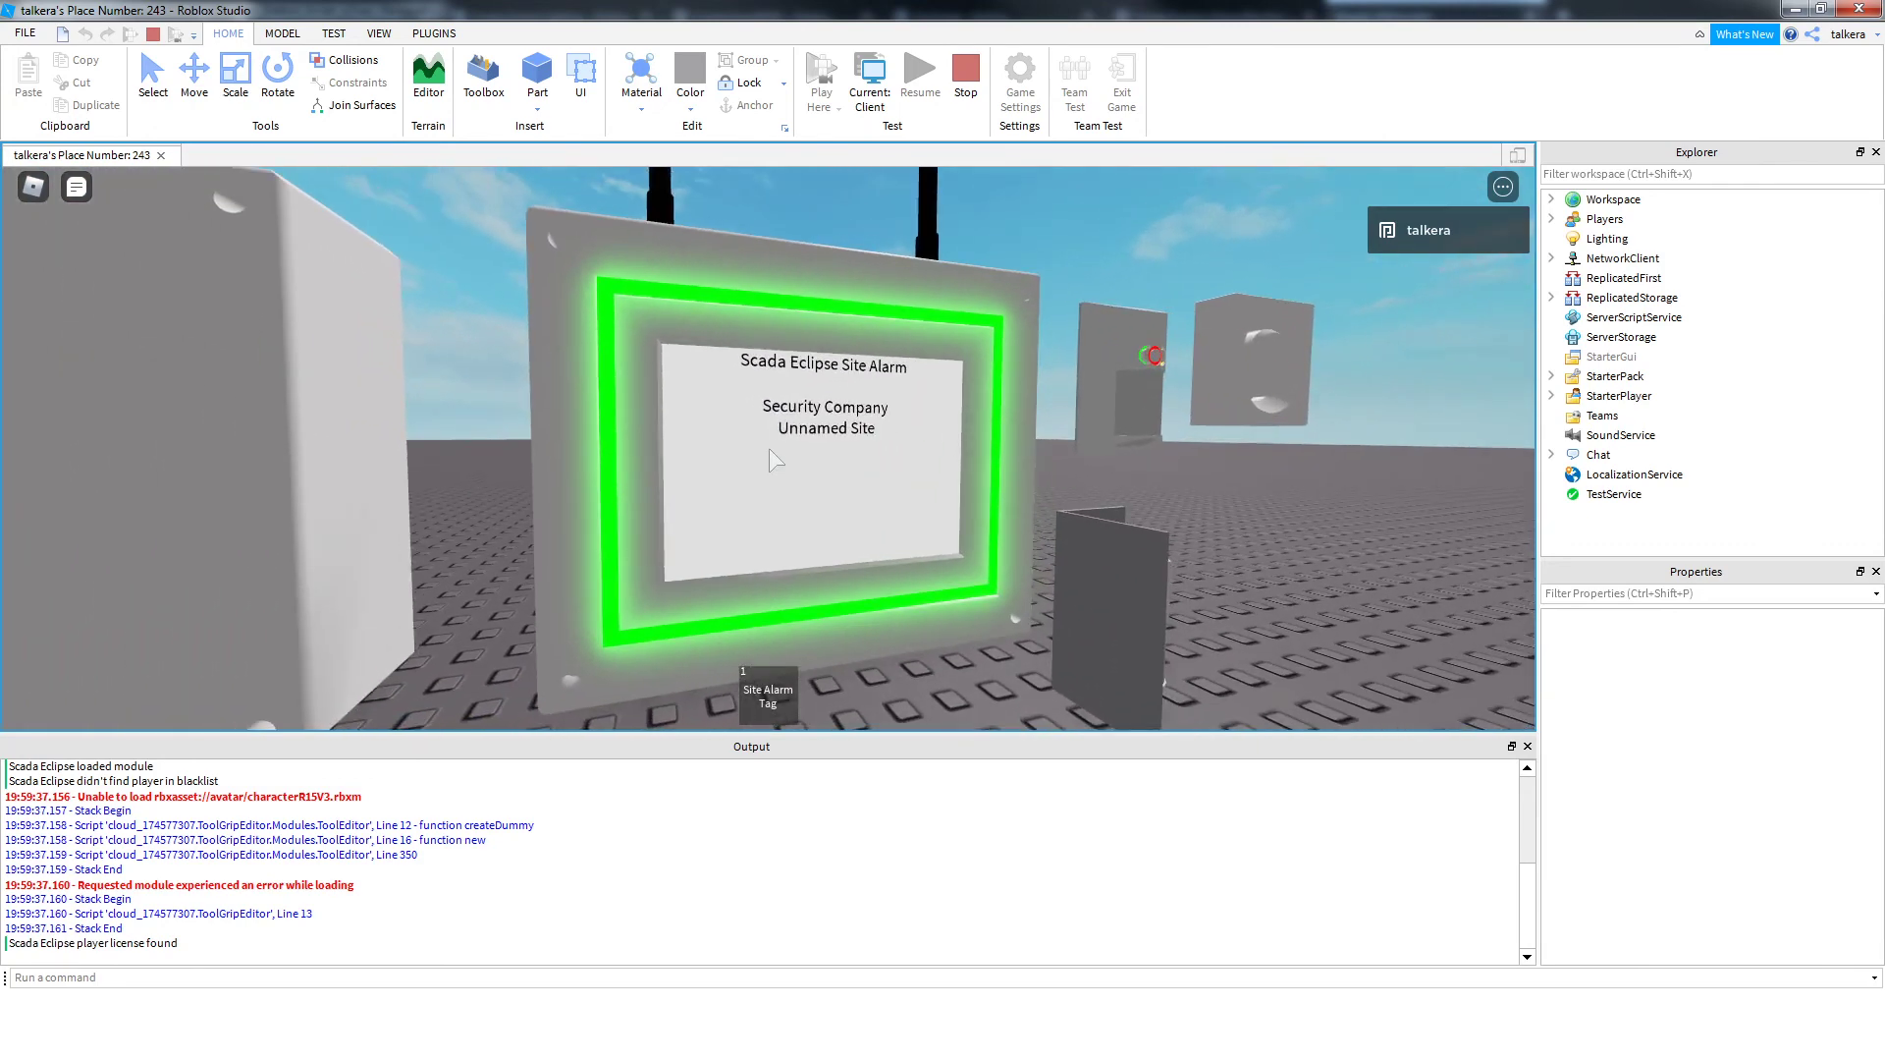
scroll(769, 448, down, 5)
scroll(768, 448, up, 4)
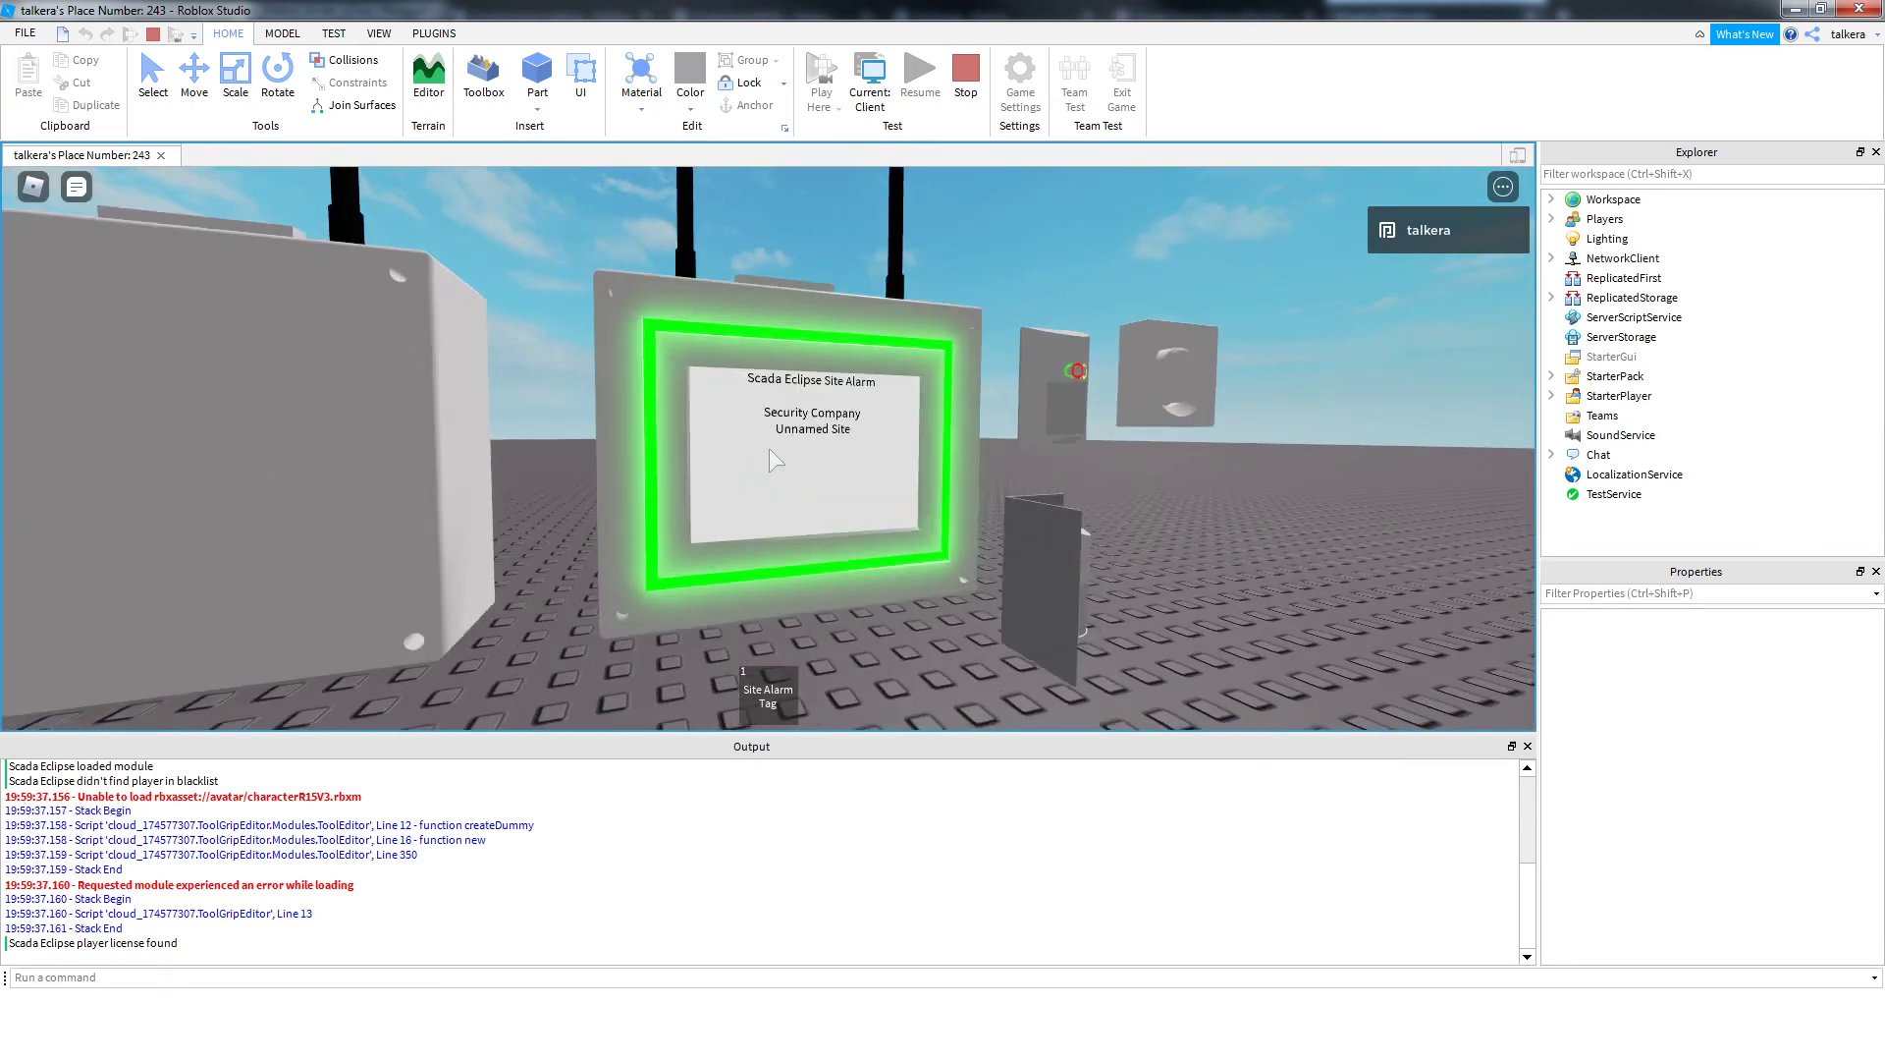
key(w)
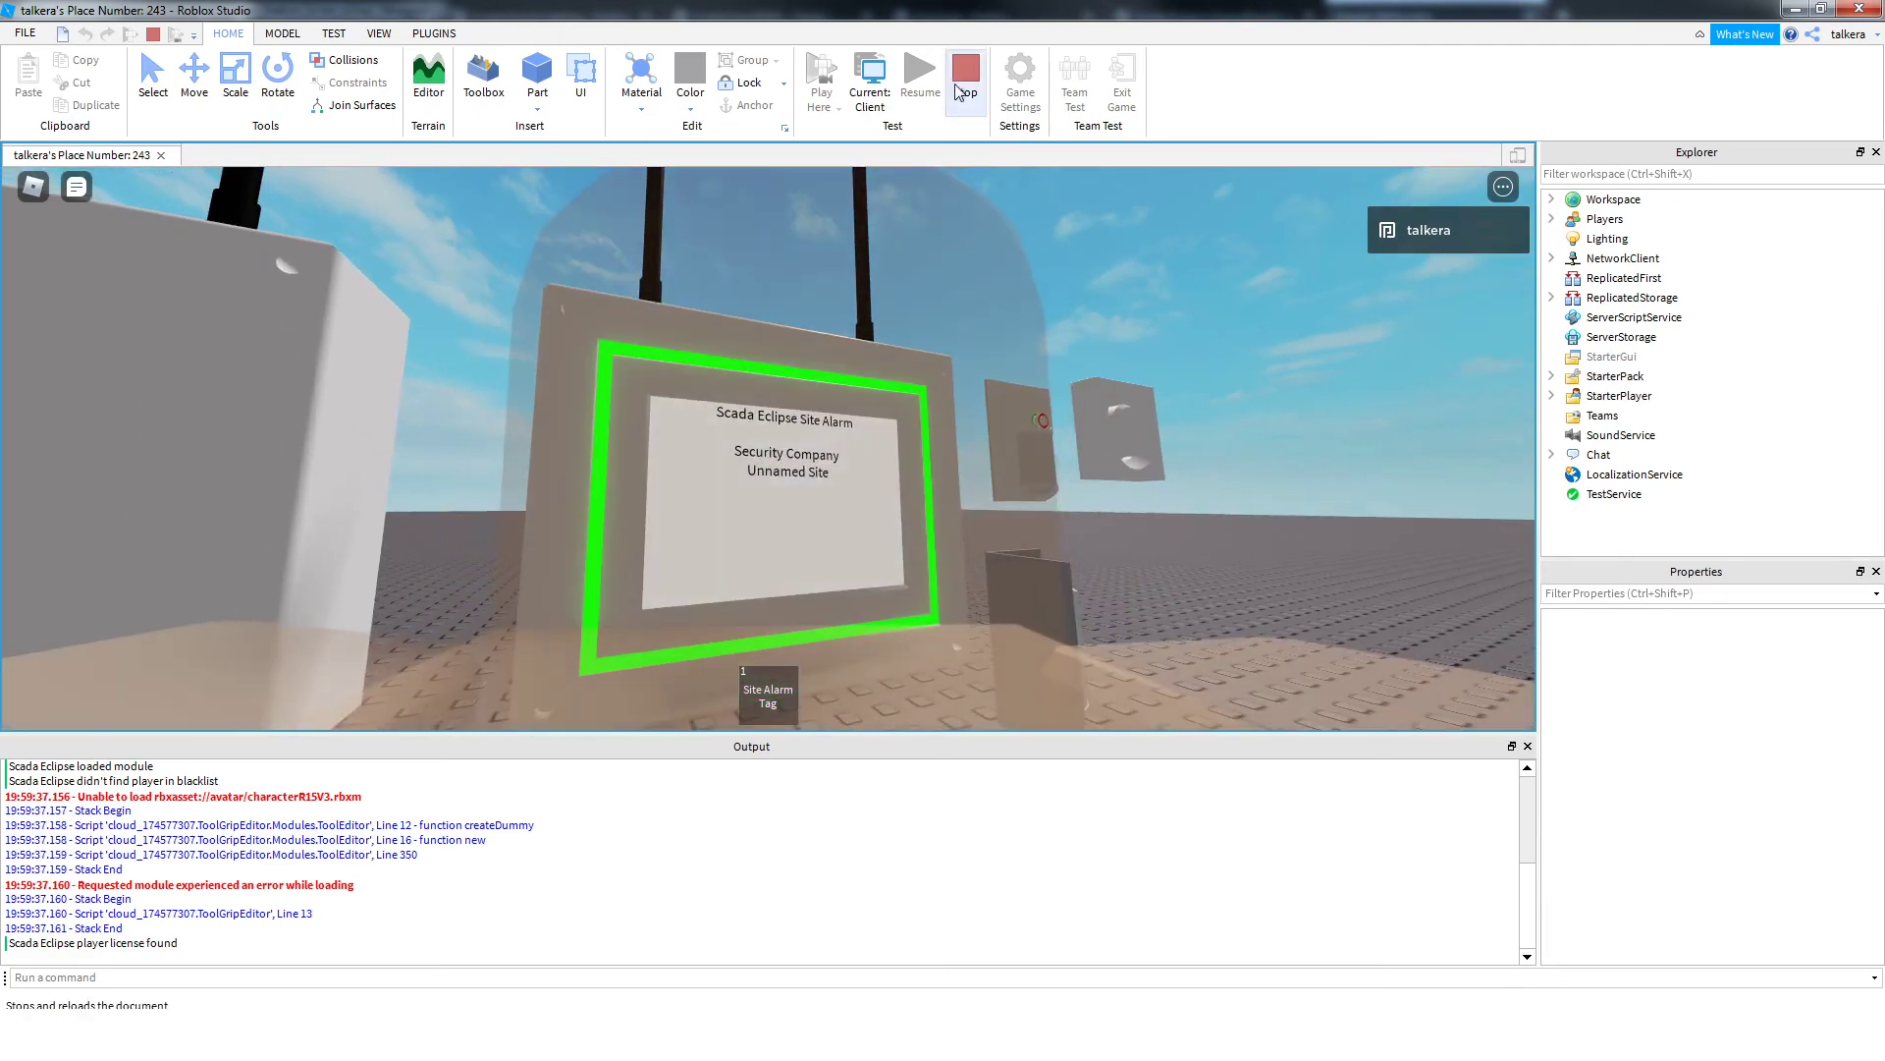
Stop the play test and inspect the alarm panel and the detectors beside it up close in the edit view
click(966, 74)
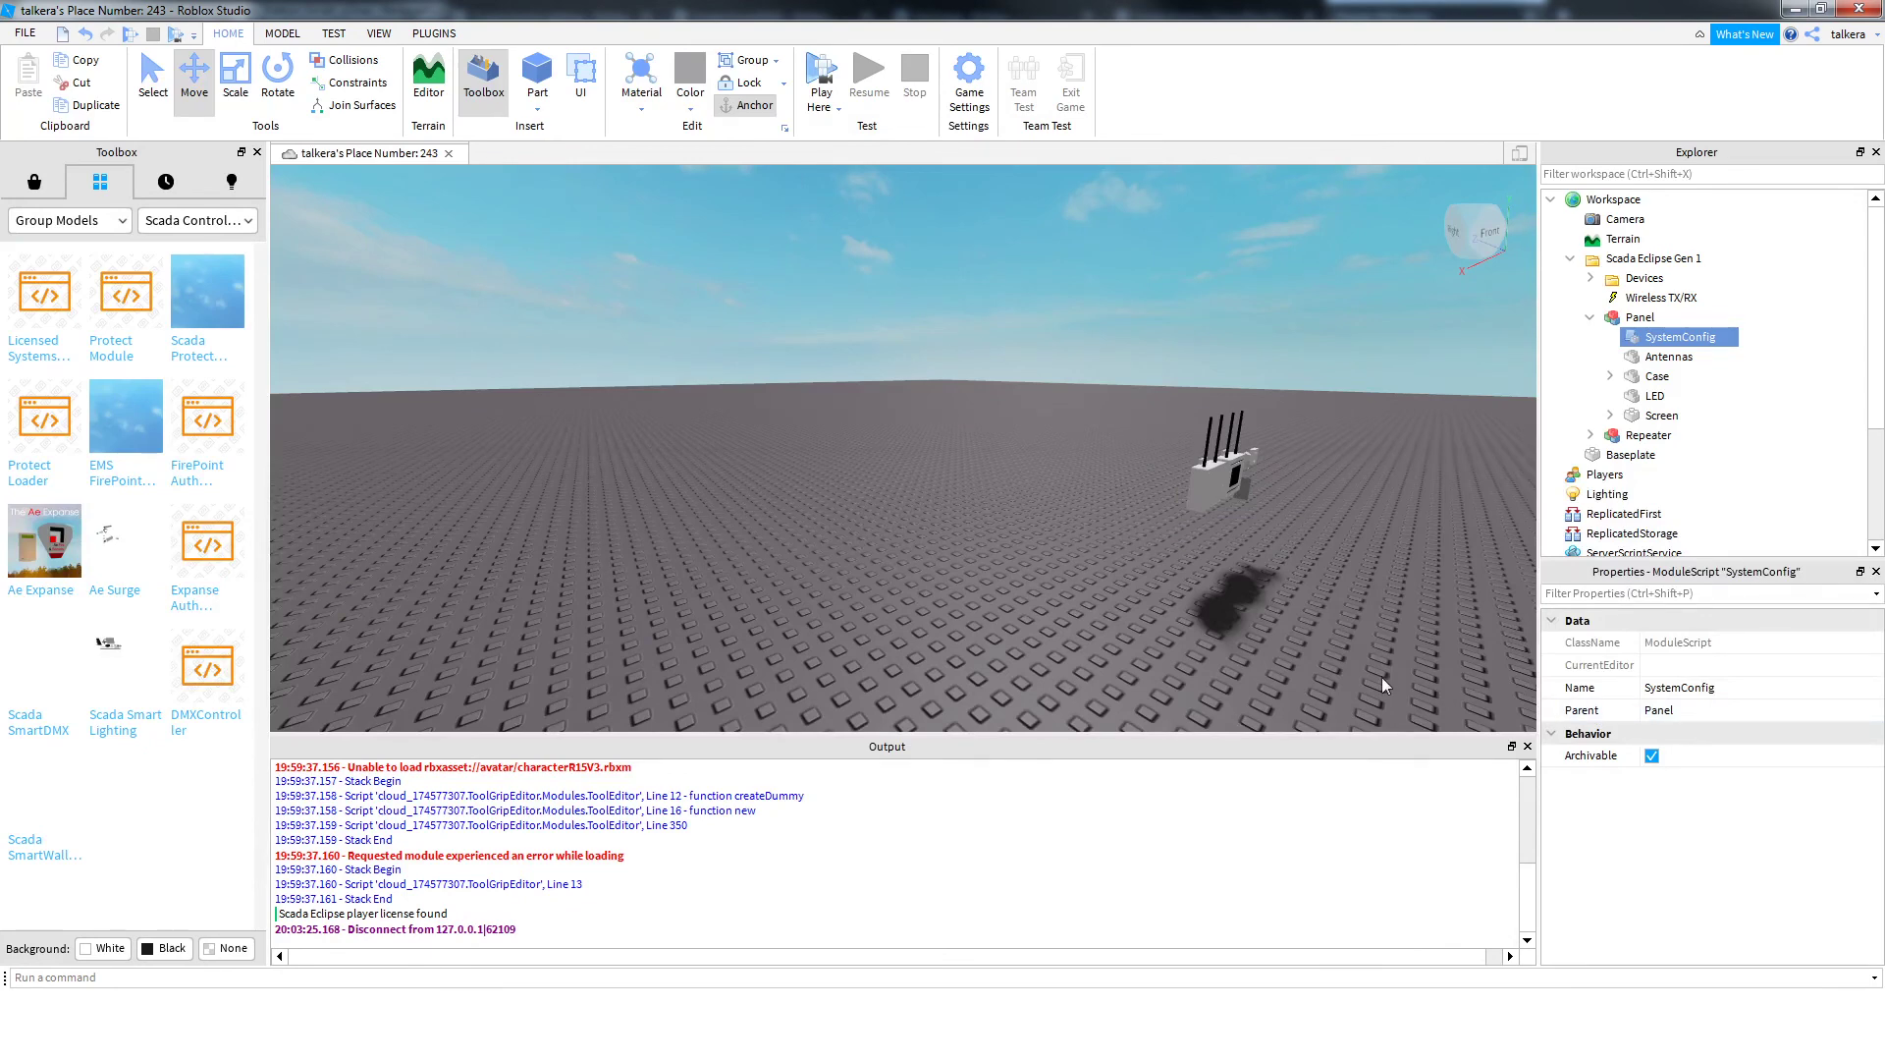
scroll(1391, 672, up, 10)
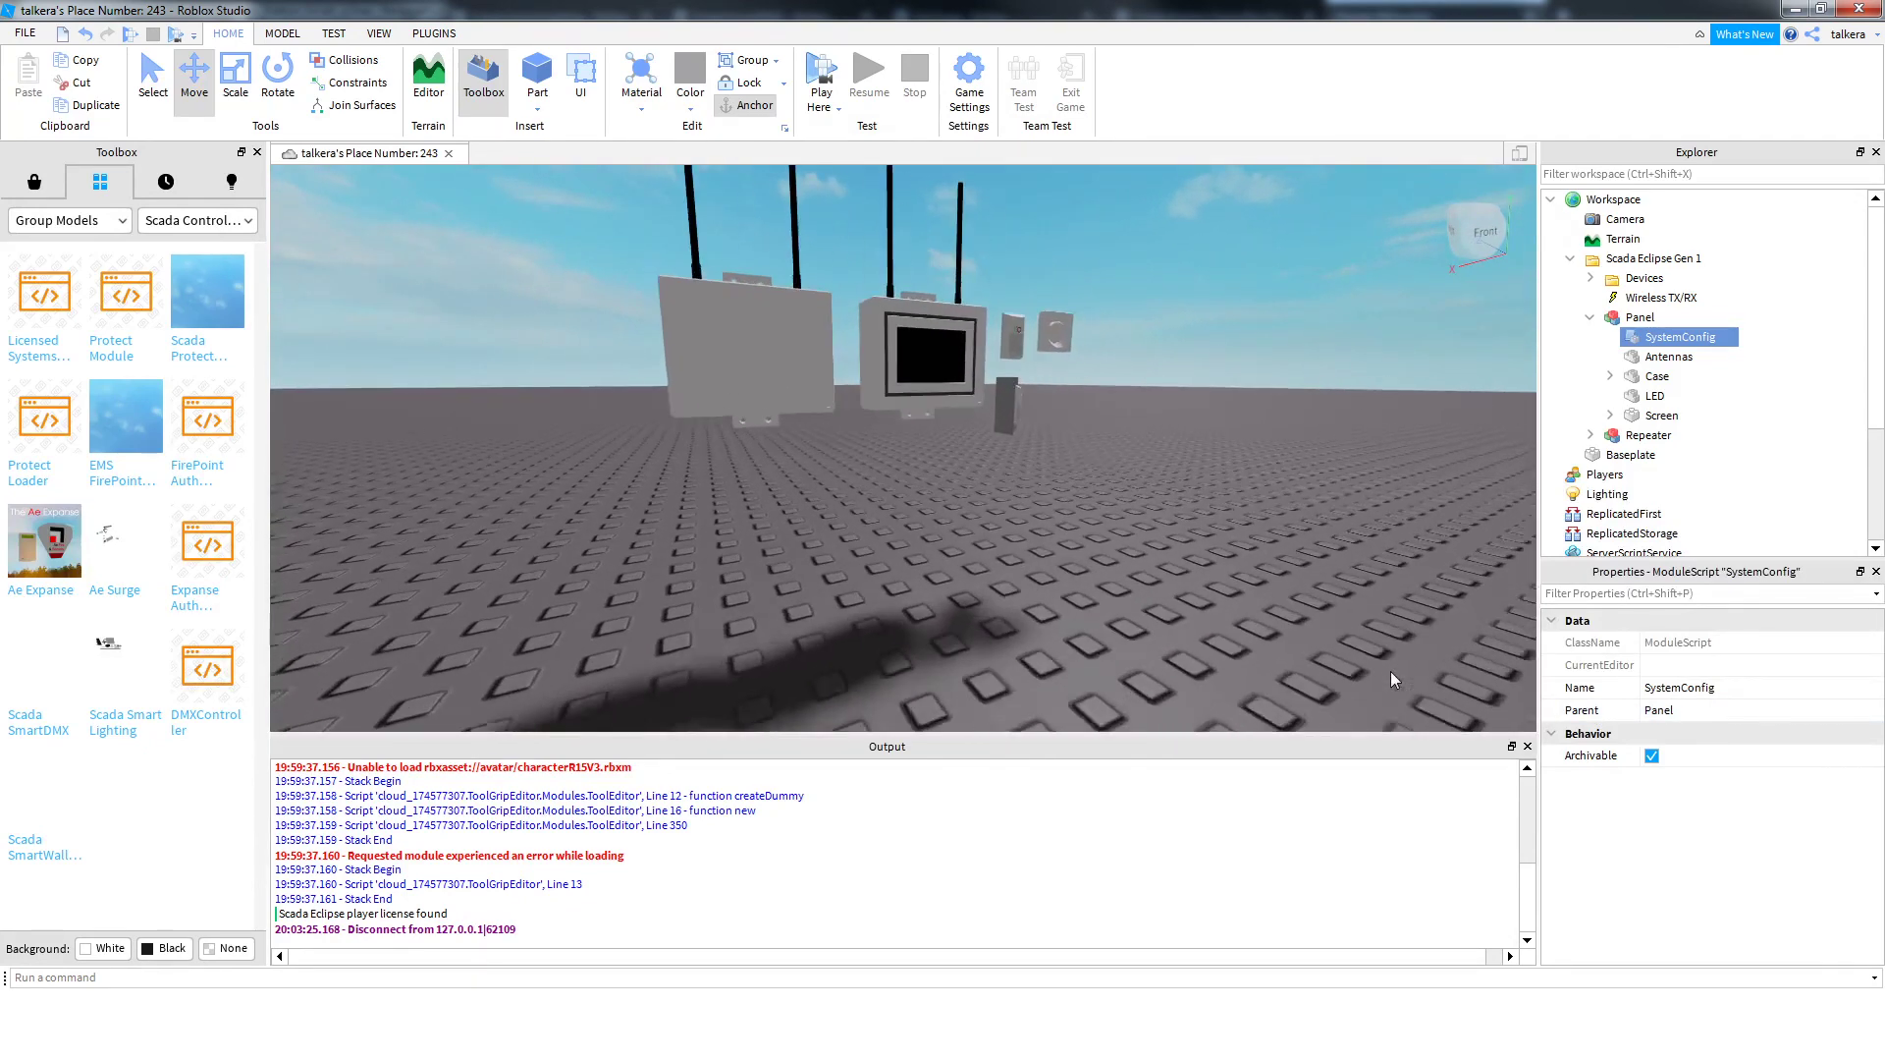
scroll(1391, 670, up, 10)
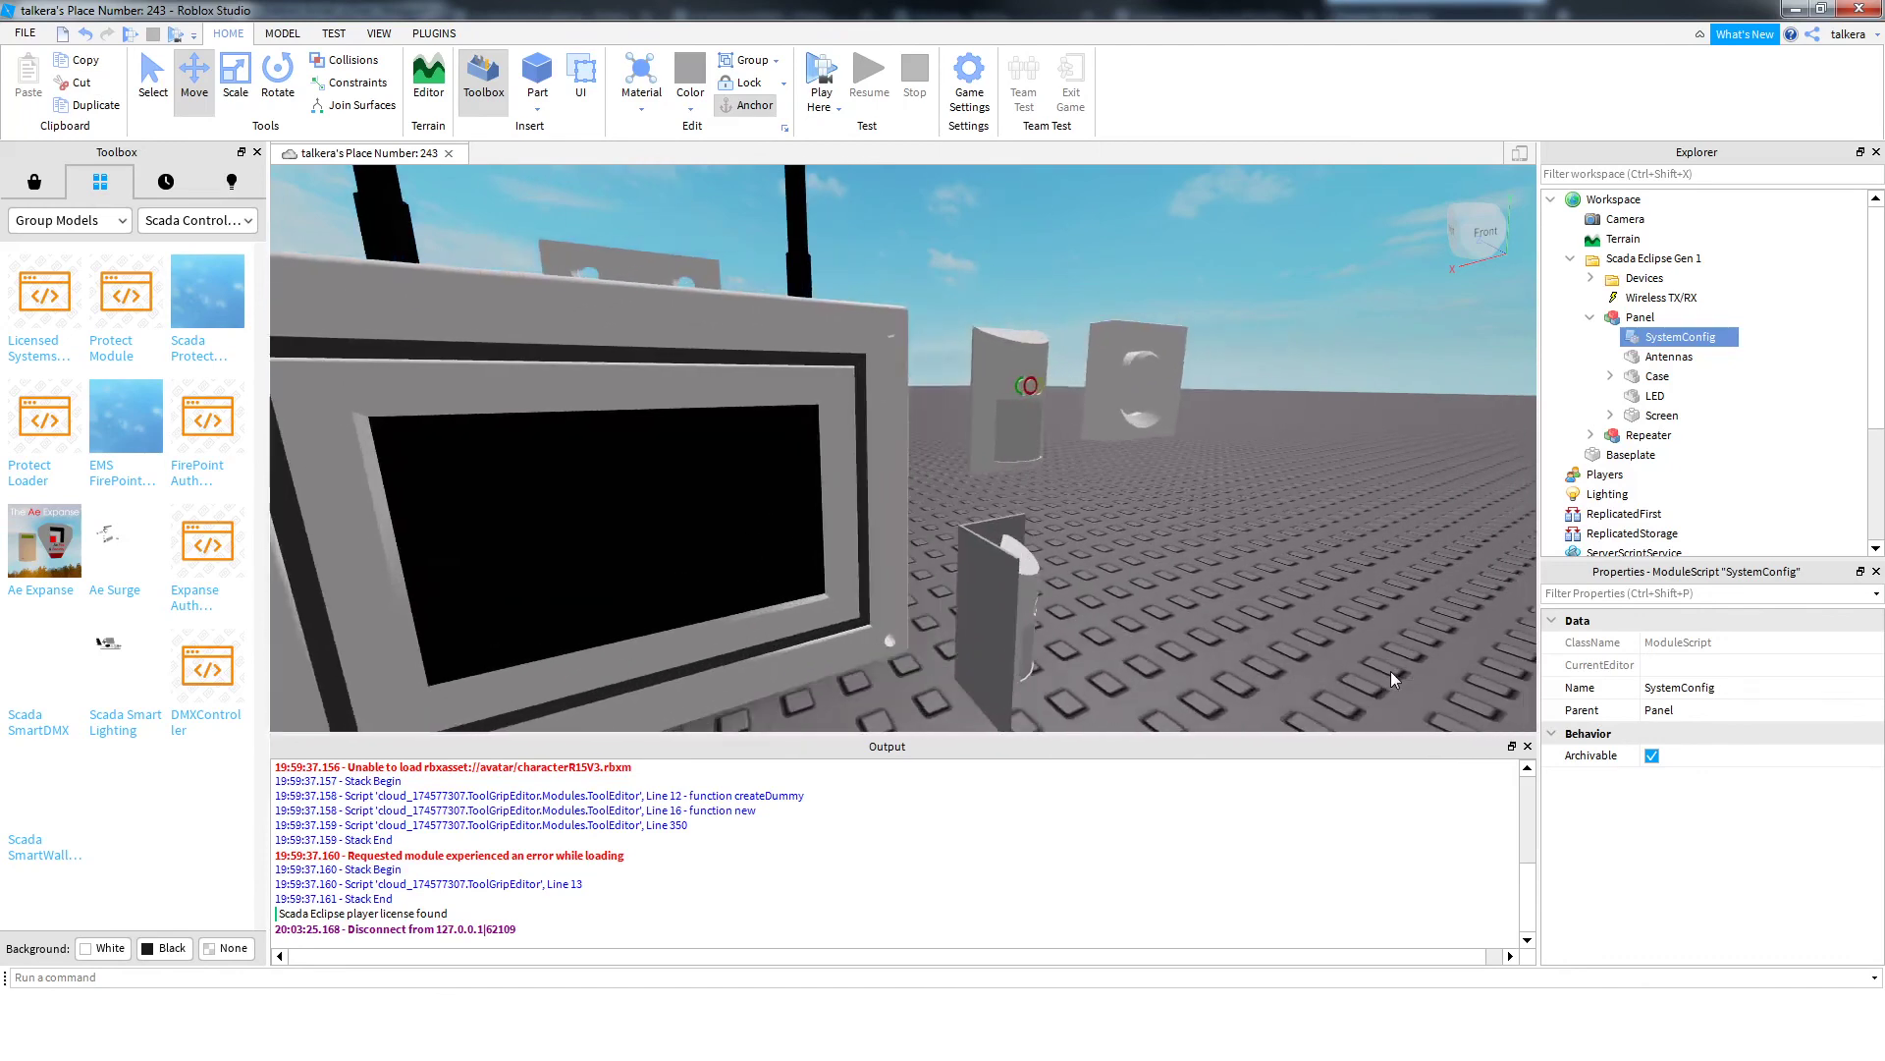
scroll(1390, 669, up, 10)
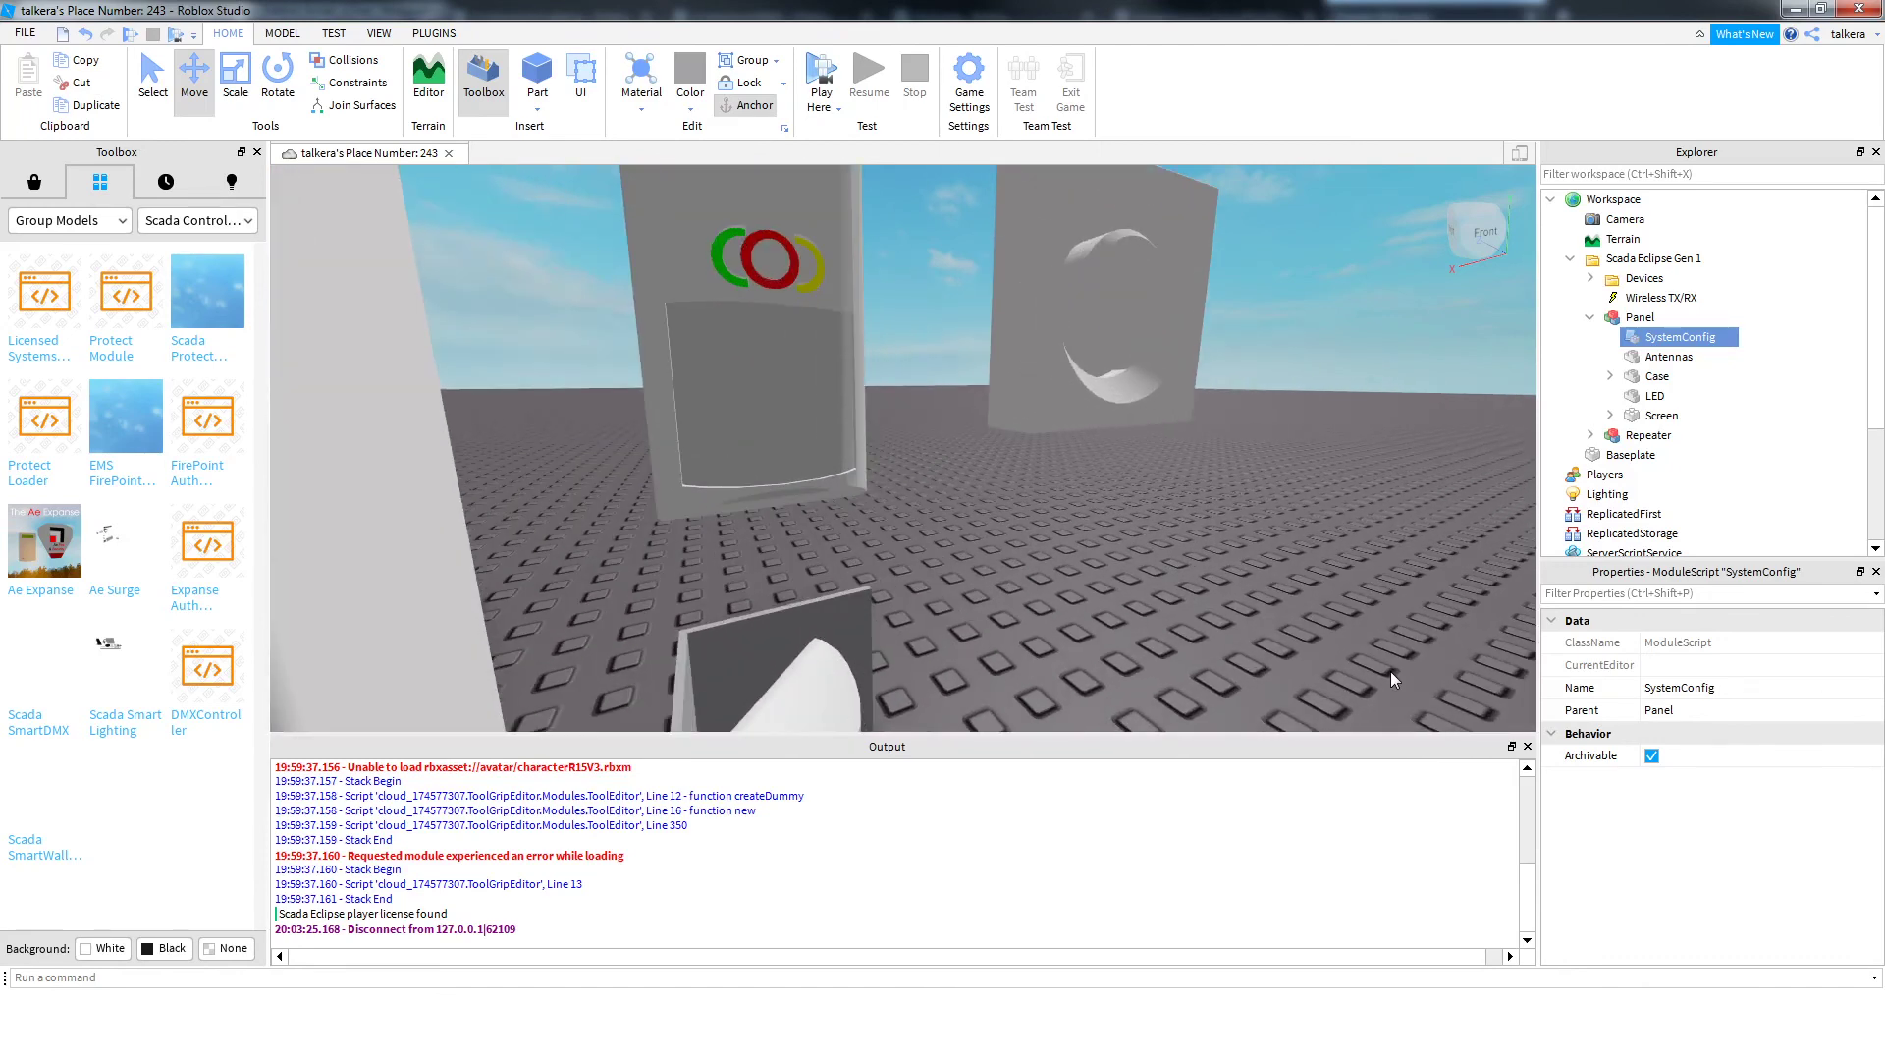
scroll(1390, 670, down, 10)
scroll(1390, 670, up, 5)
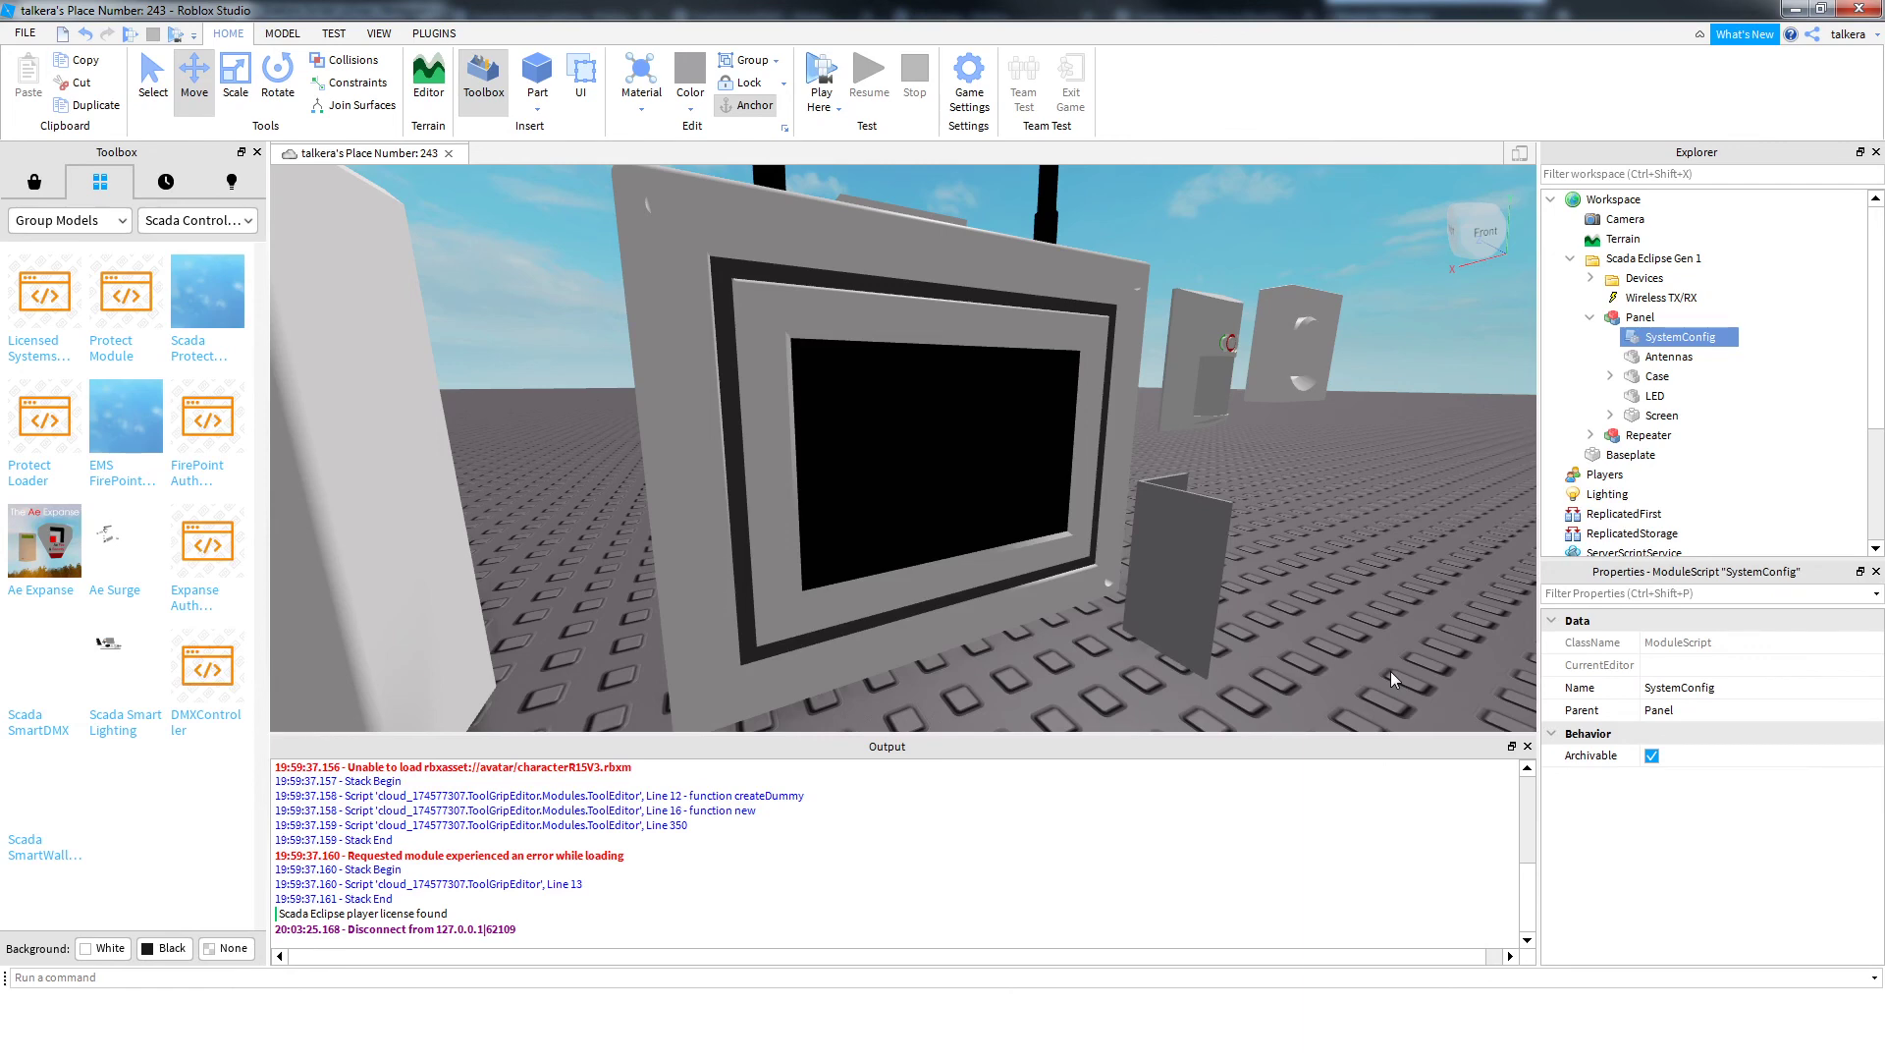
Examine the complete Scada Eclipse set from the front, with the repeater, alarm panel and detectors all in view
scroll(1391, 669, down, 10)
scroll(1316, 613, up, 4)
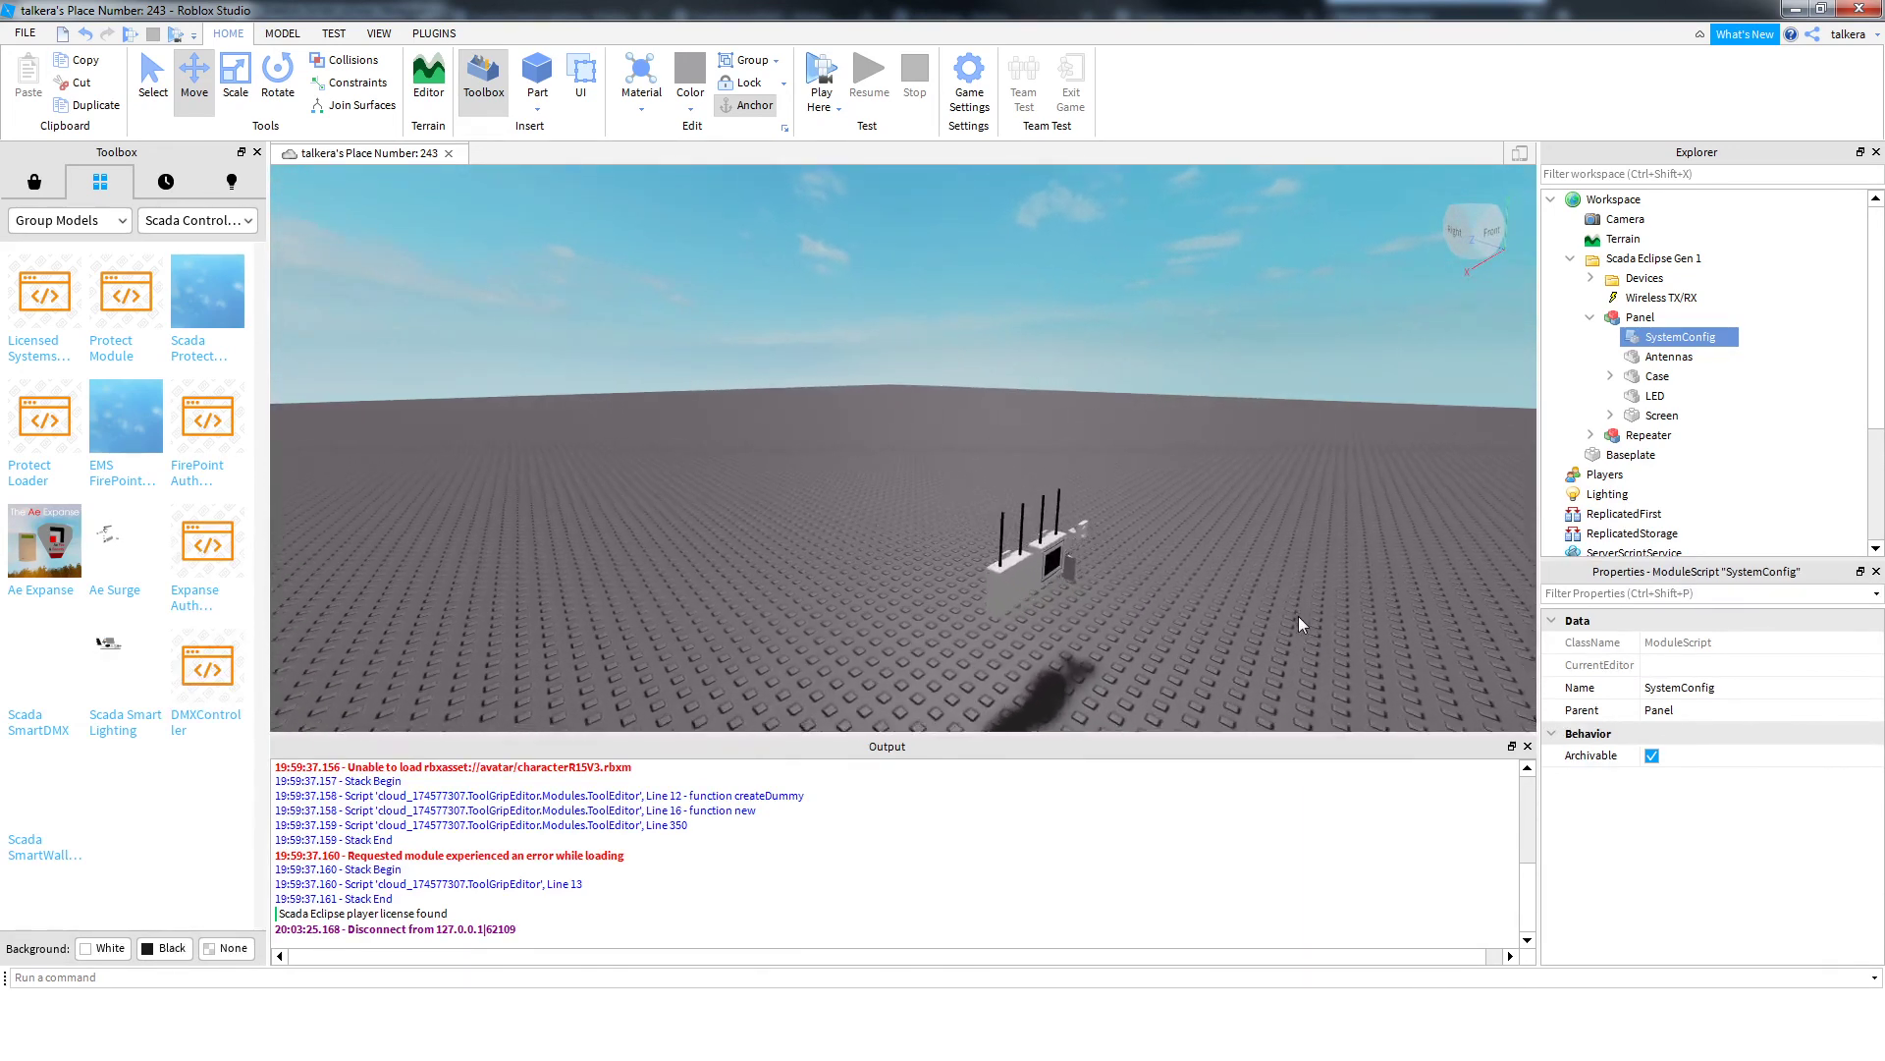
scroll(1298, 617, up, 6)
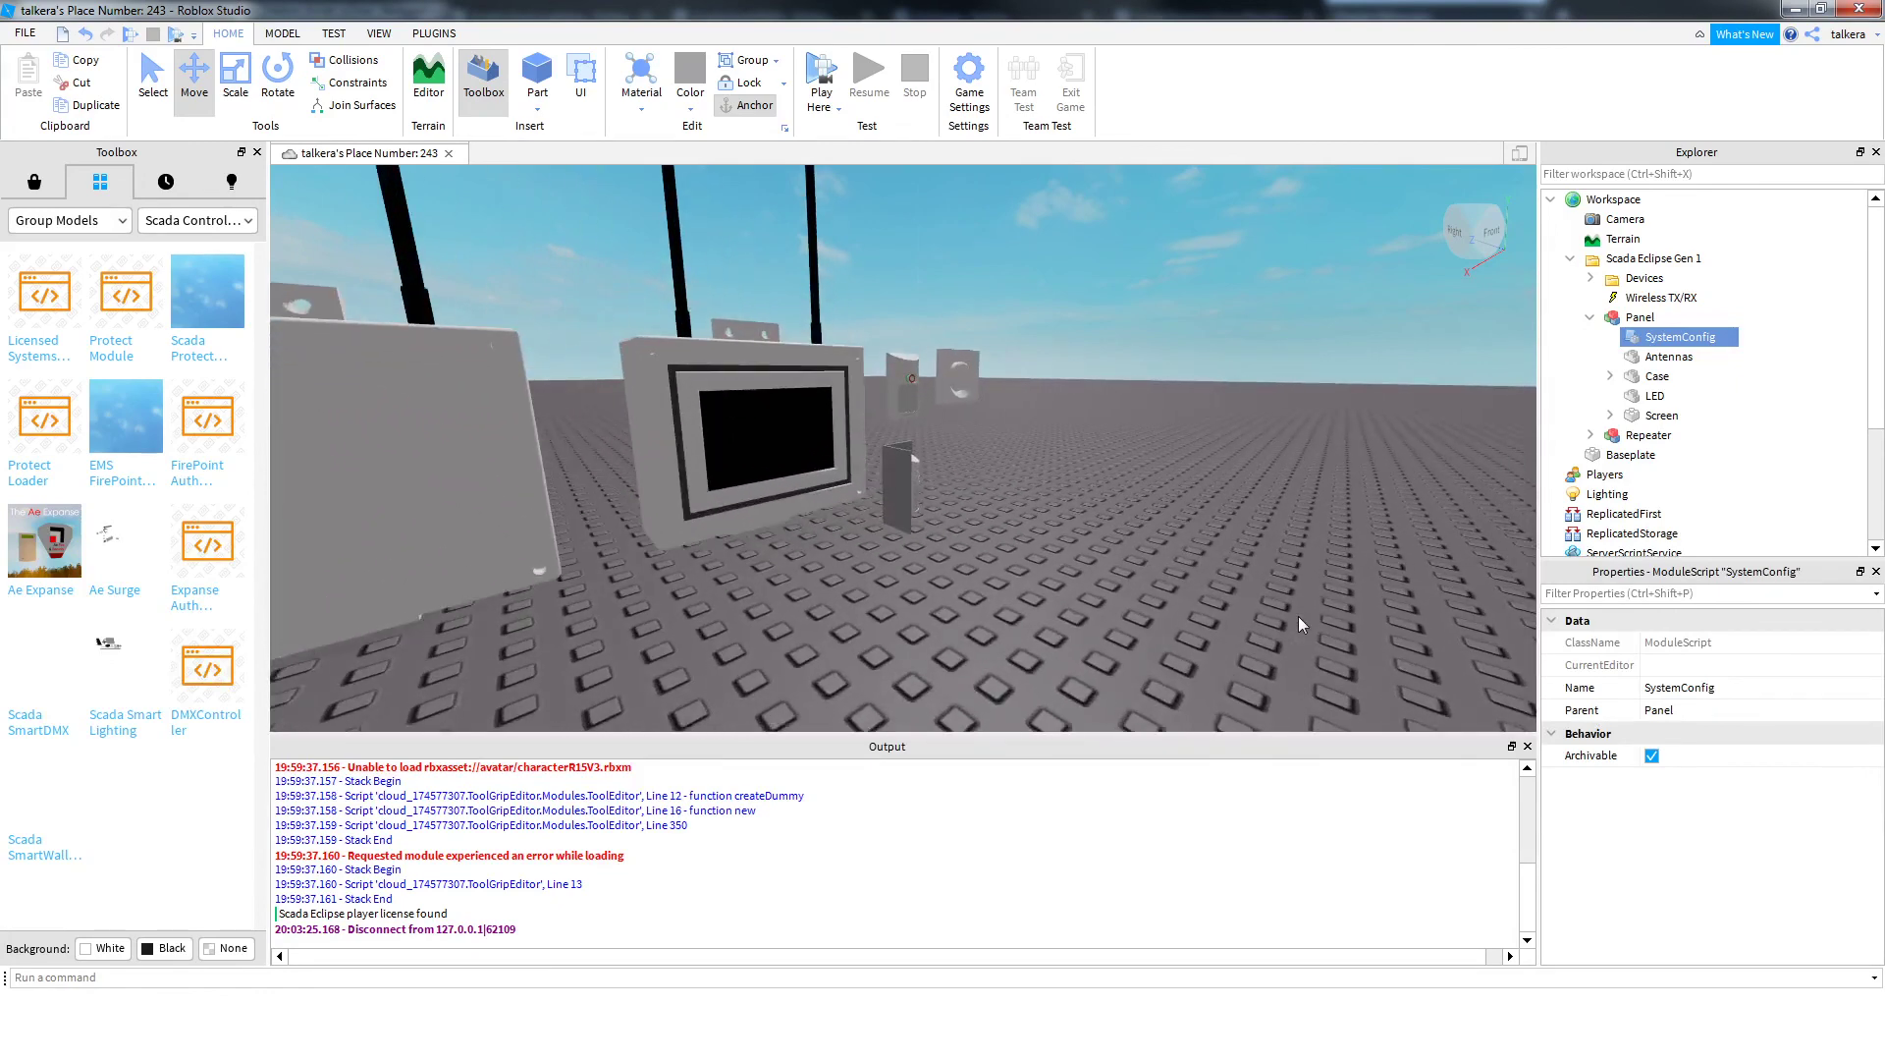
key(w)
key(a)
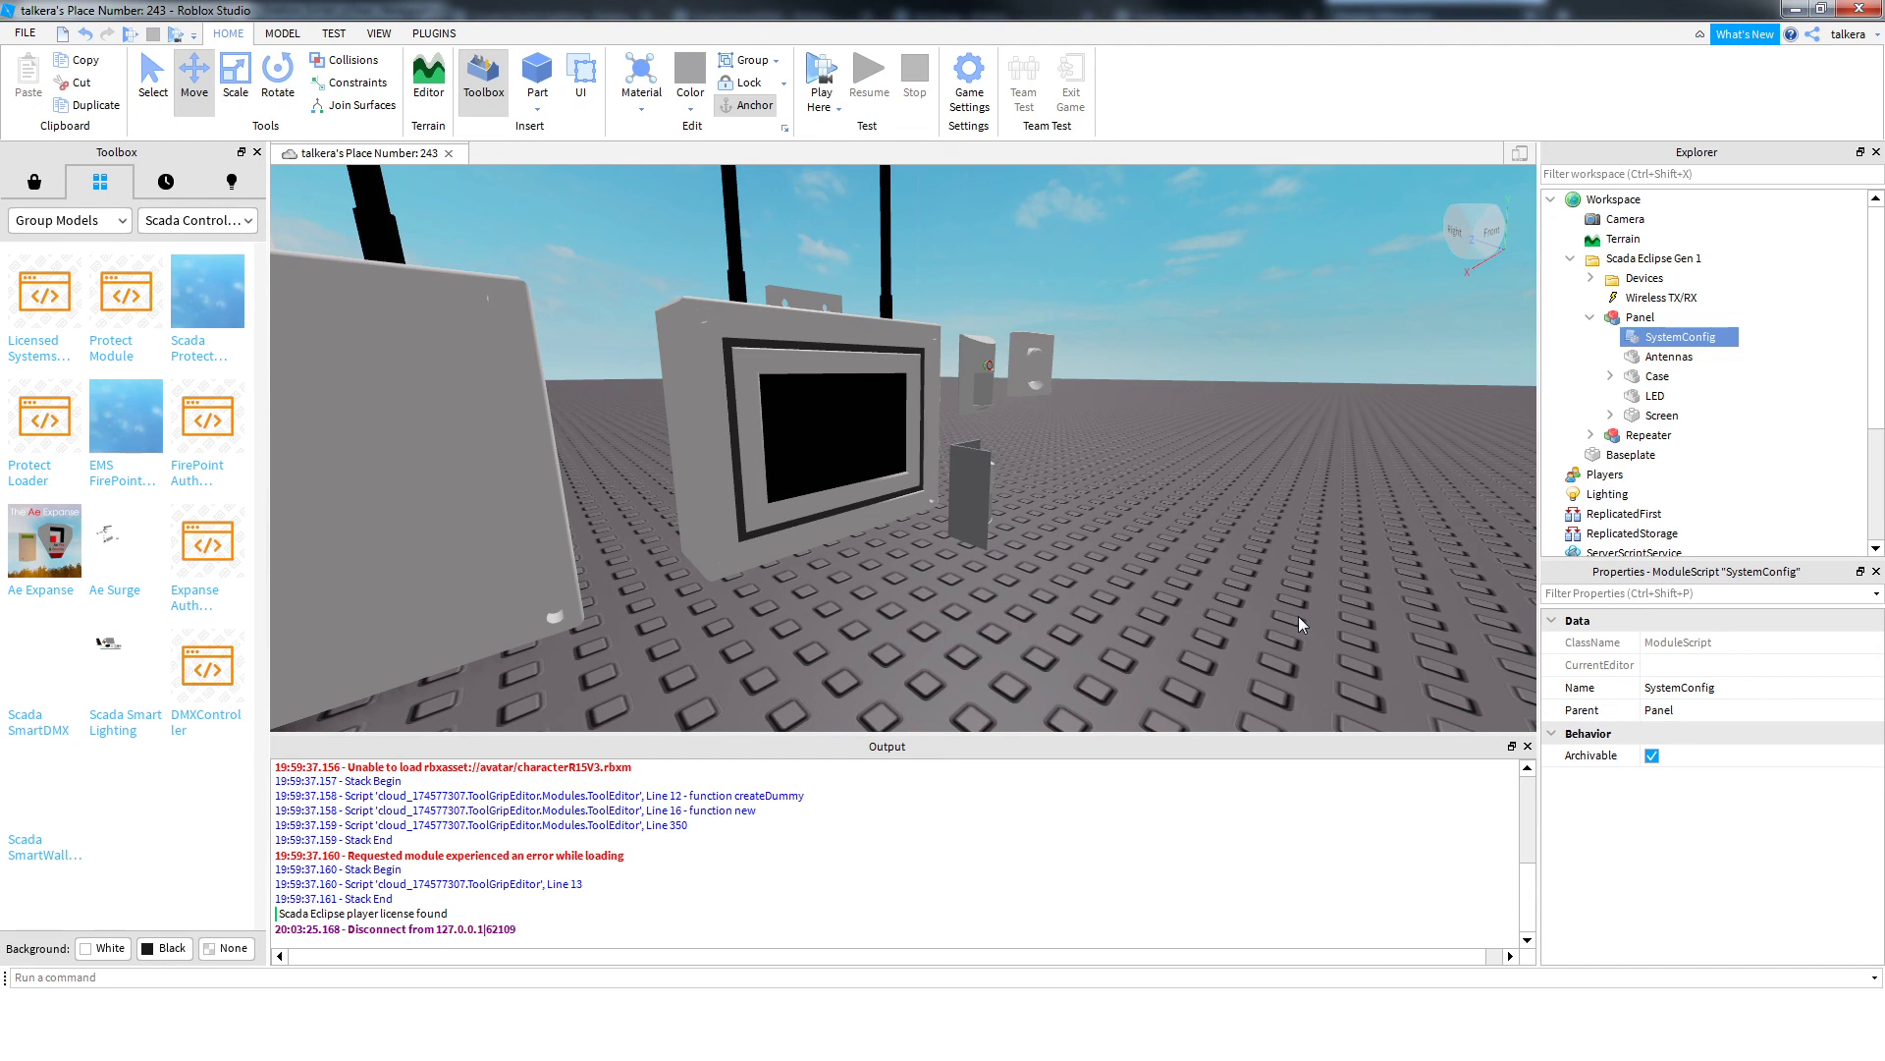
key(w)
key(s)
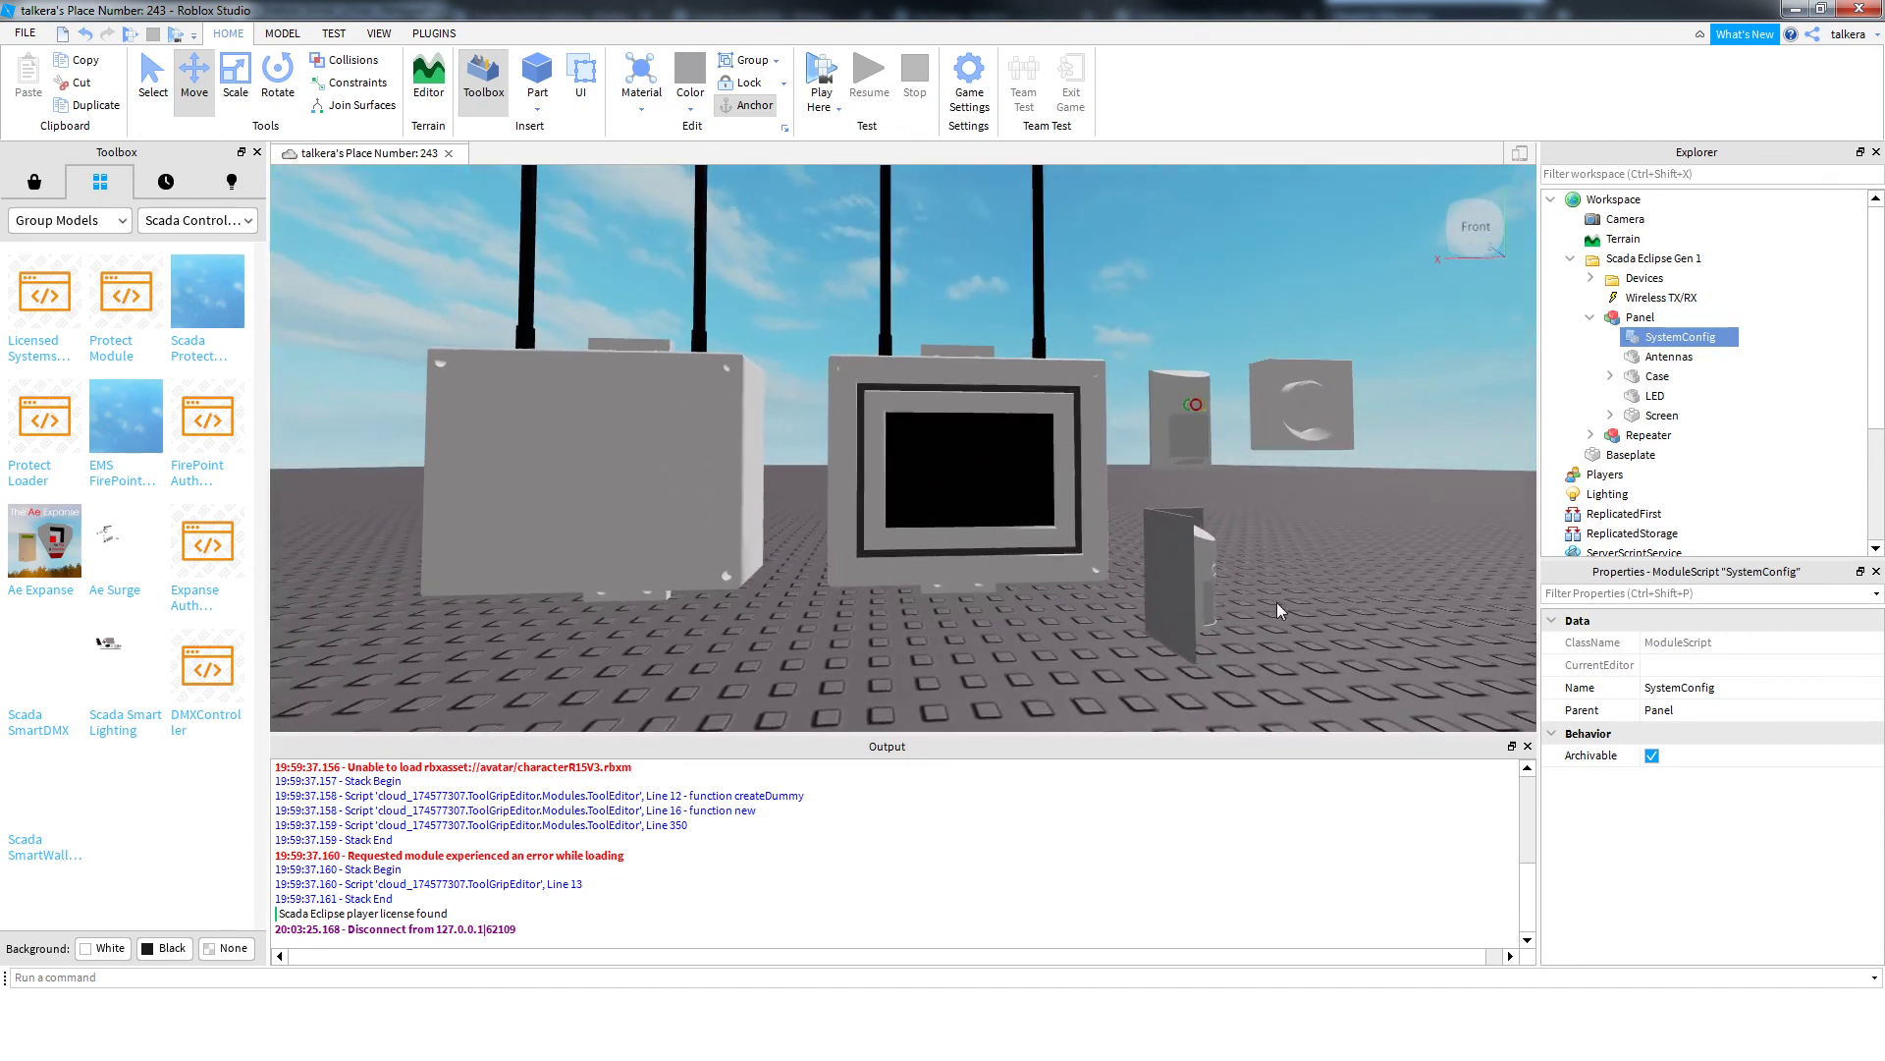
right_click(1276, 603)
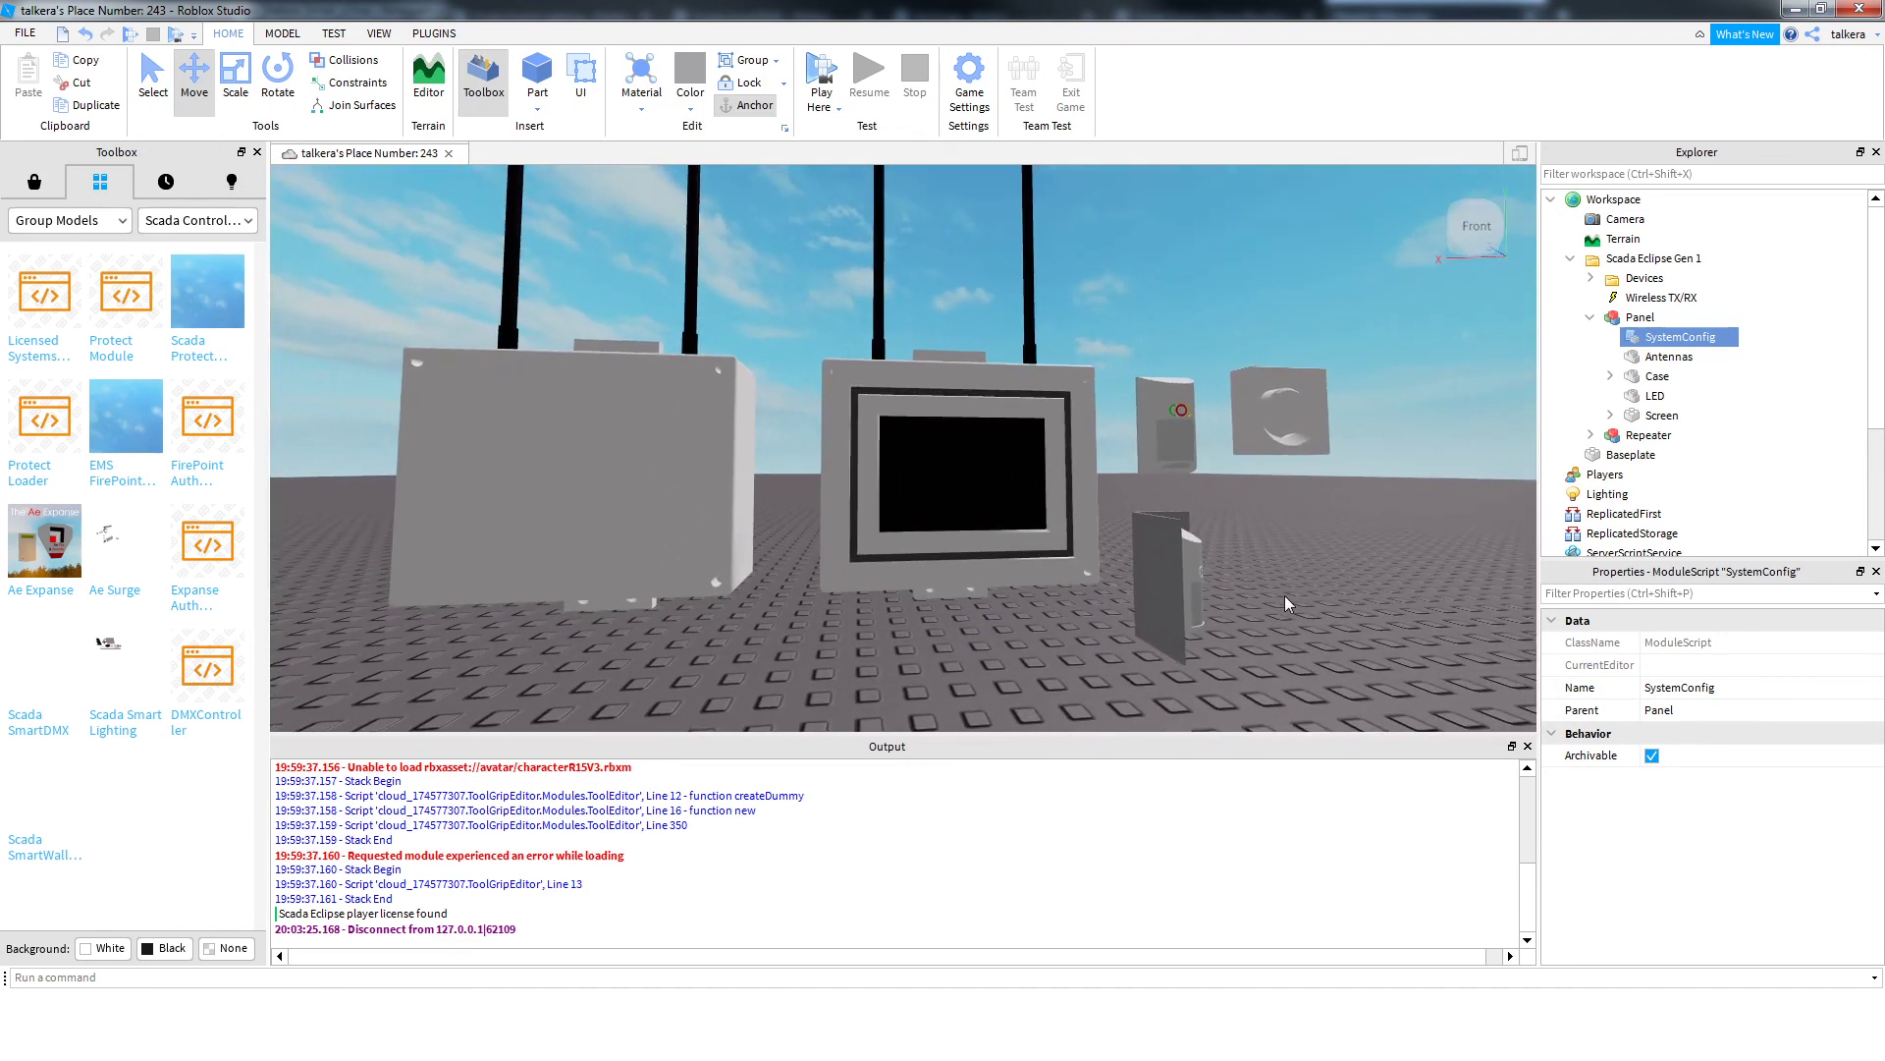